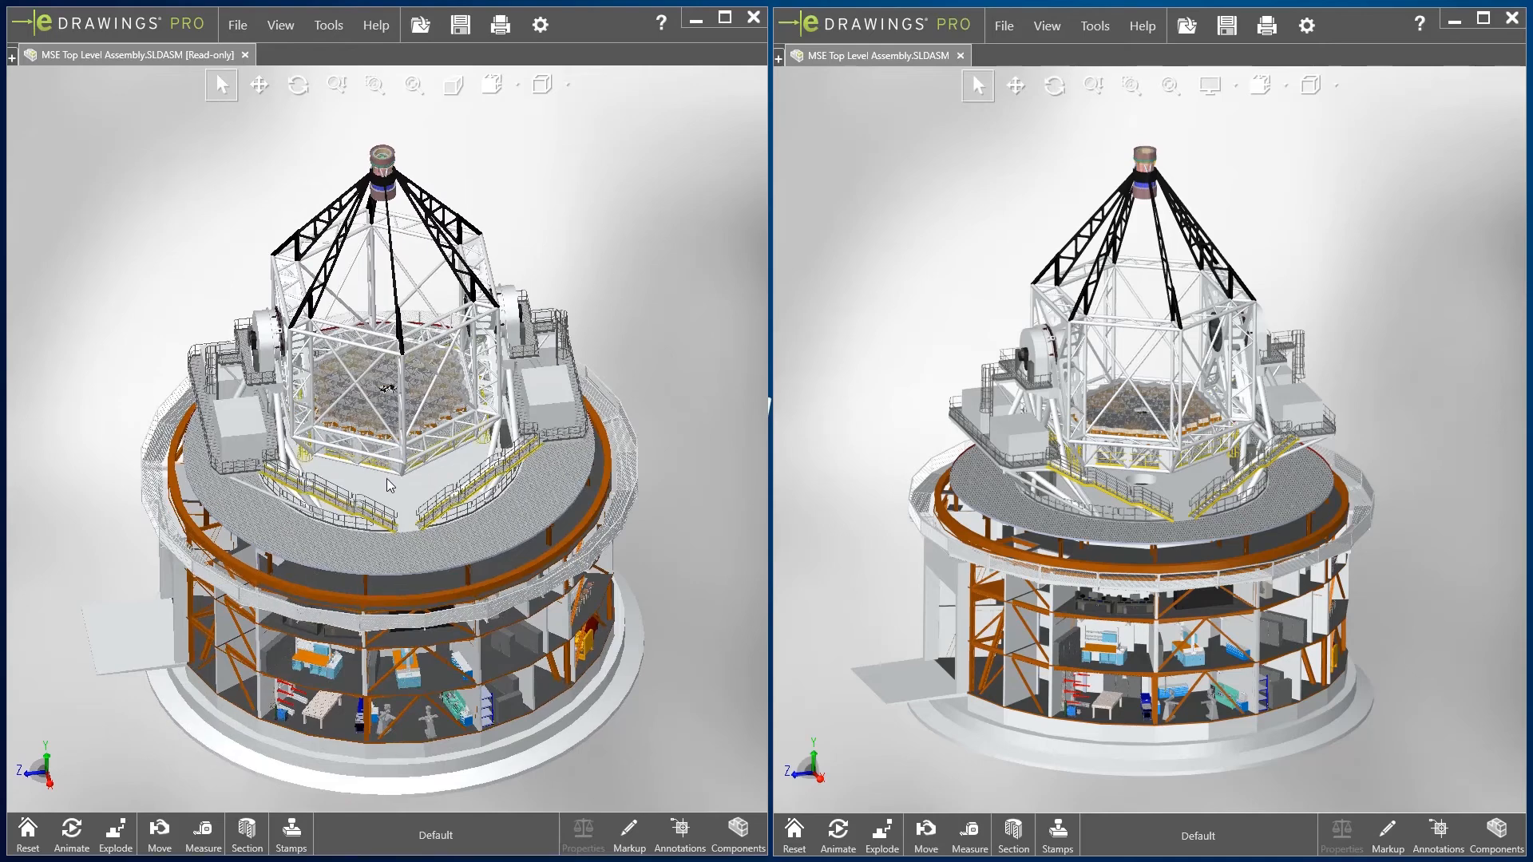
{"action": "mouse_move", "coordinate": [389, 430]}
{"action": "middle_mouse_down"}
{"action": "mouse_move", "coordinate": [388, 389]}
{"action": "mouse_move", "coordinate": [387, 448]}
{"action": "middle_mouse_up"}
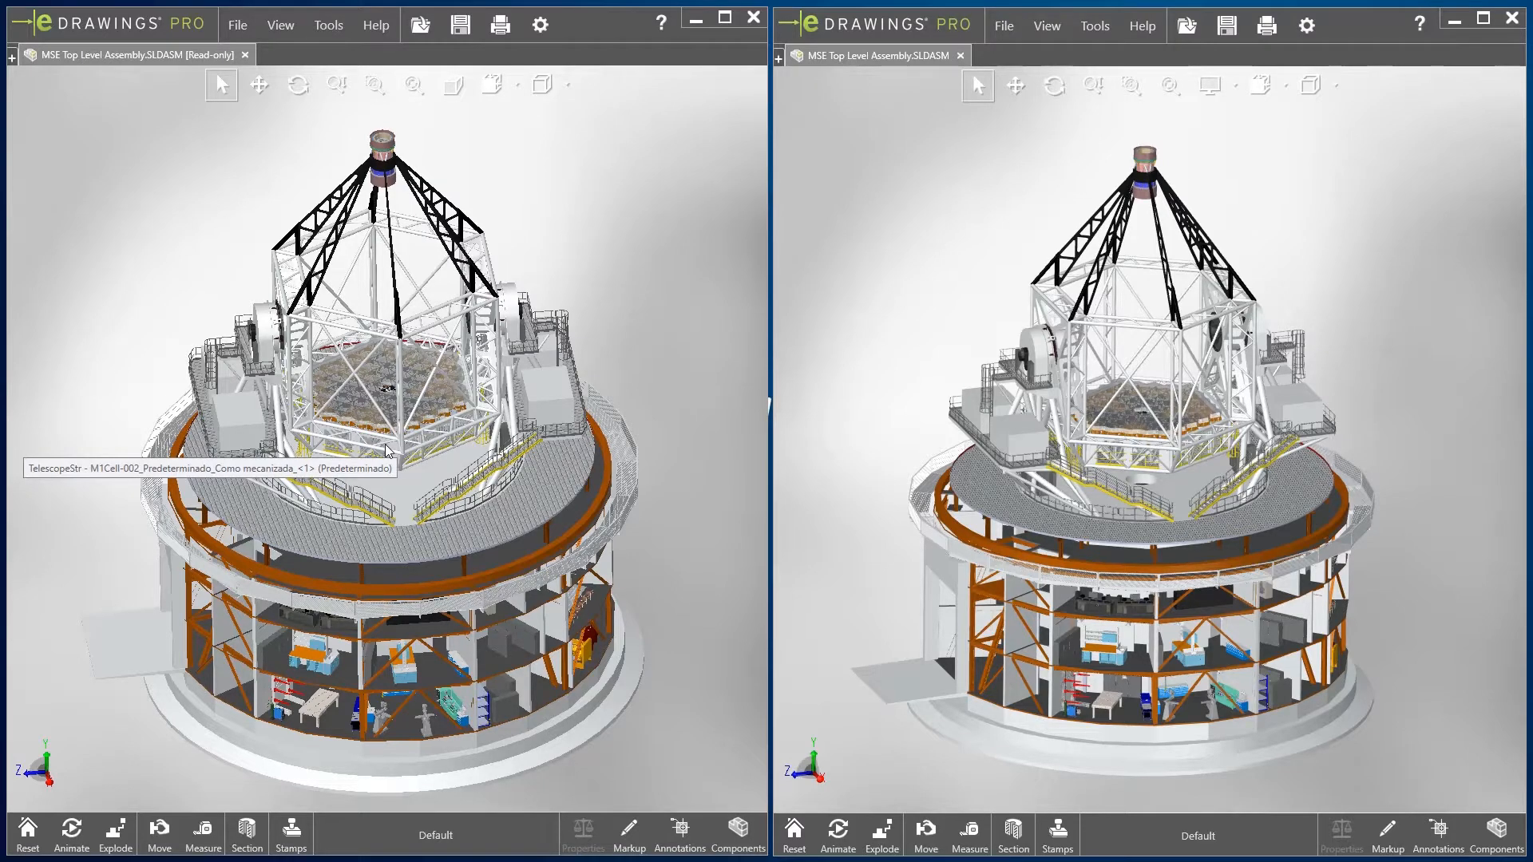
{"action": "middle_click_drag", "start_coordinate": [1163, 444], "coordinate": [1108, 498]}
{"action": "scroll", "coordinate": [1180, 361], "scroll_direction": "down", "scroll_amount": 5}
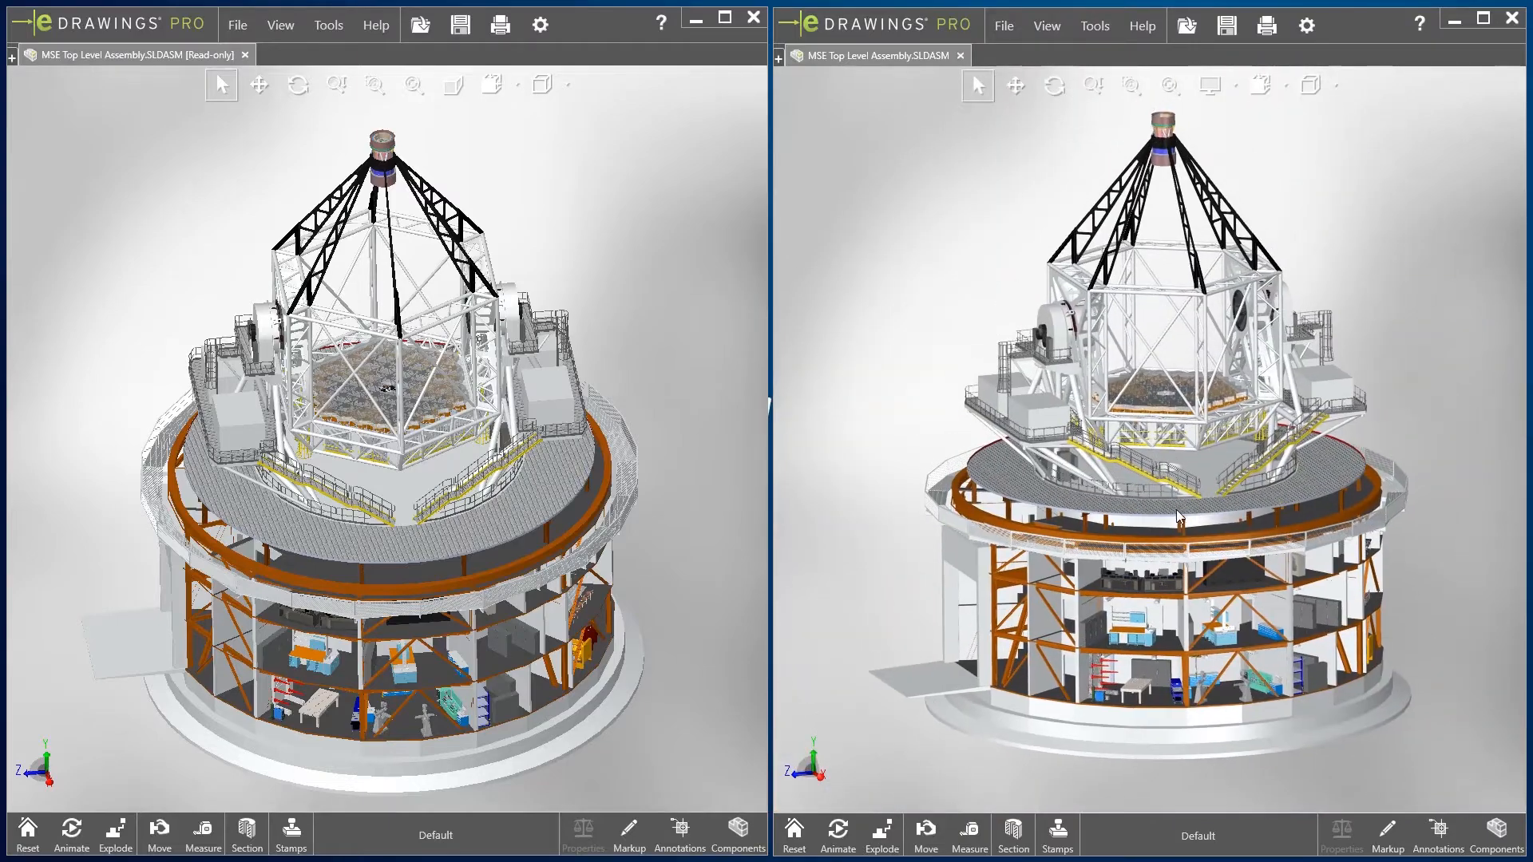
{"action": "scroll", "coordinate": [1084, 584], "scroll_direction": "down", "scroll_amount": 10}
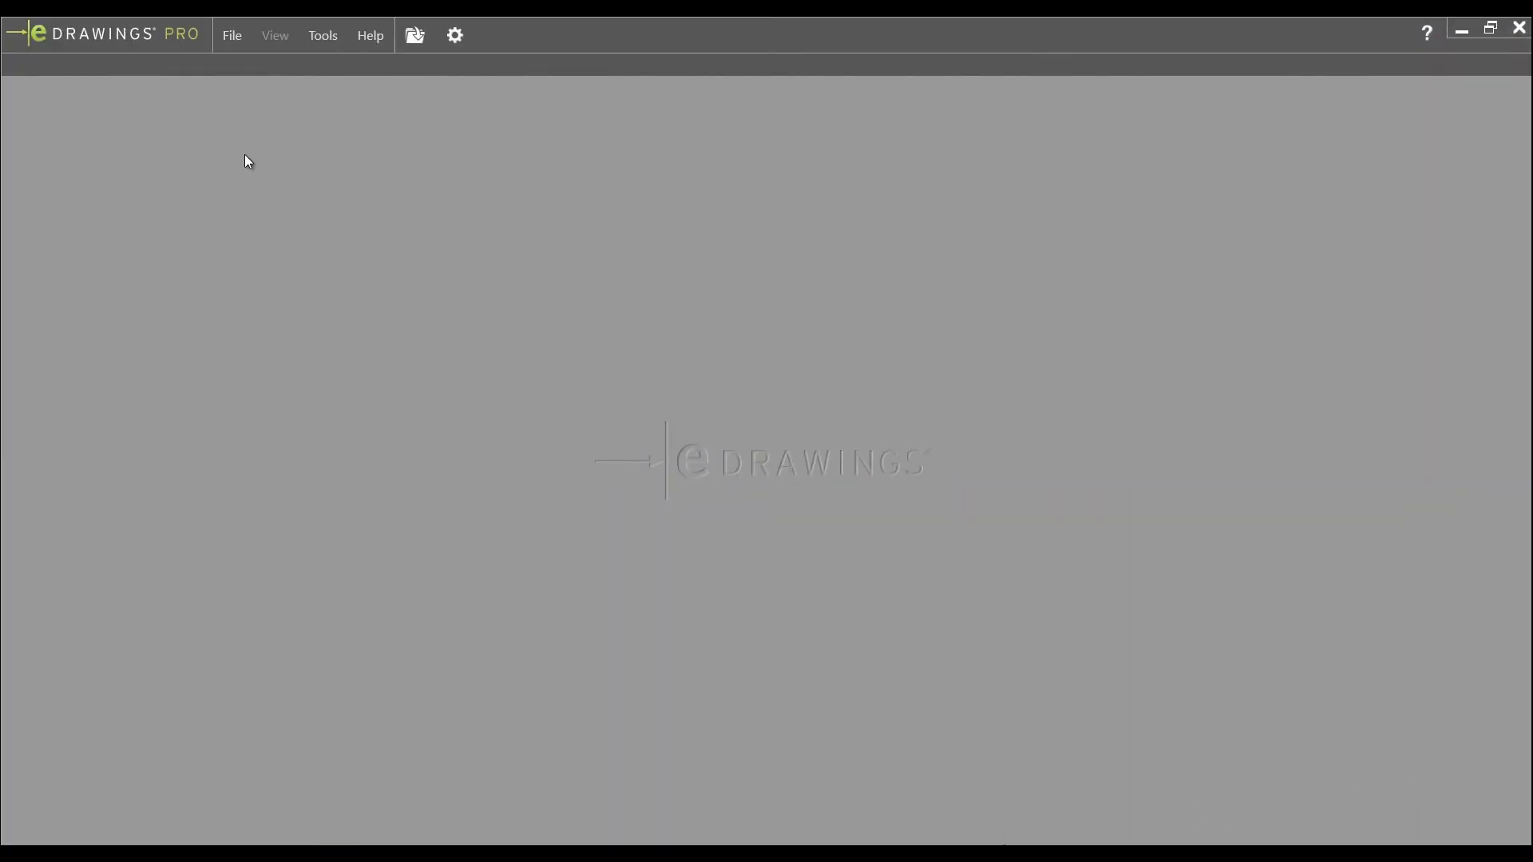
- Open butterflyvalve.jt from the Edrawing Video folder, filtering the file list to JT Files (*.JT)
{"action": "left_click", "coordinate": [233, 36]}
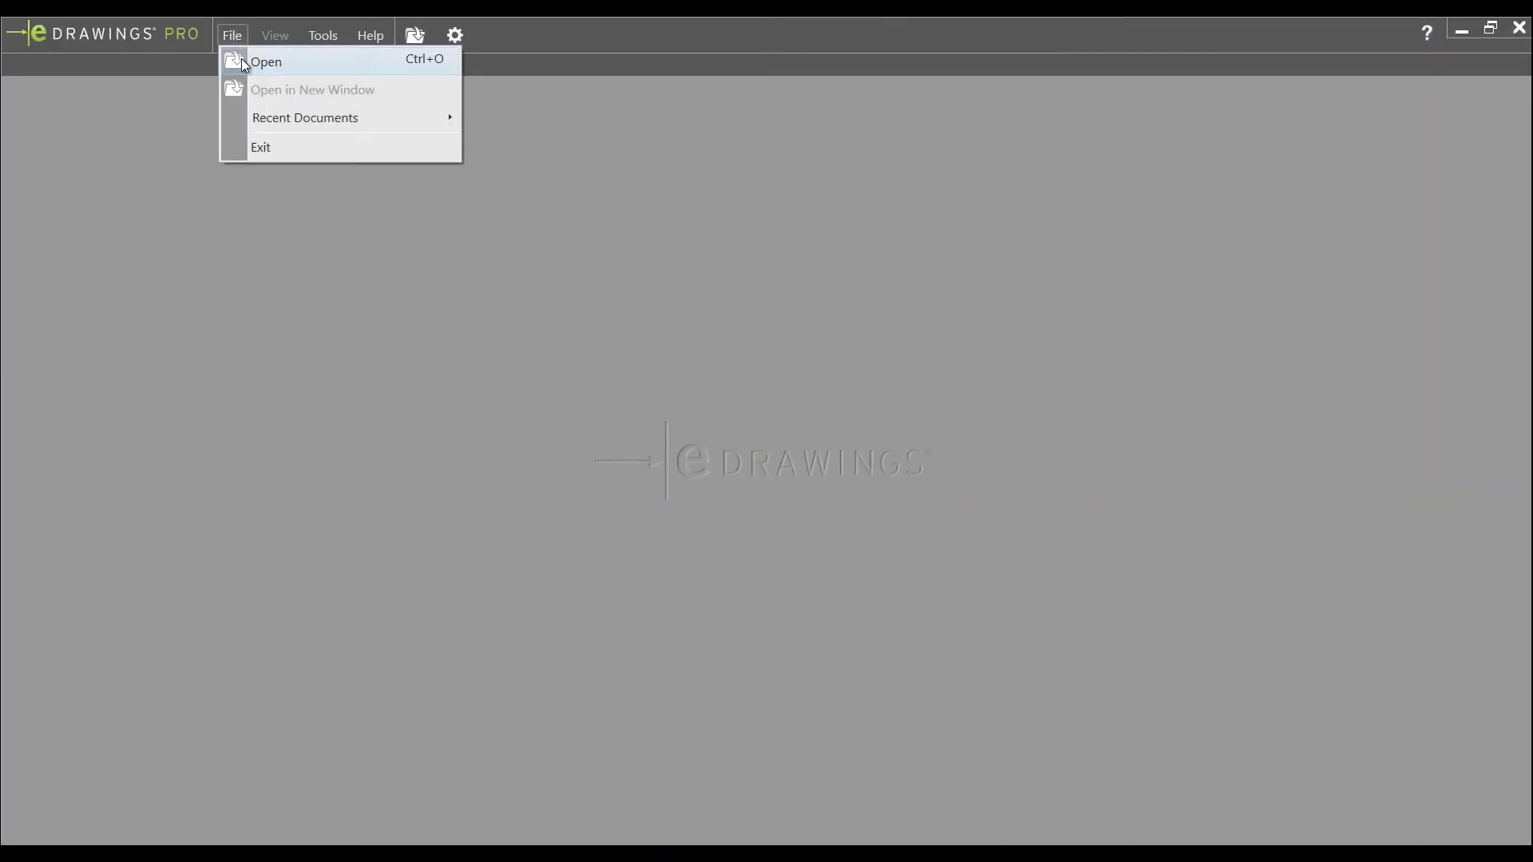
{"action": "left_click", "coordinate": [243, 61]}
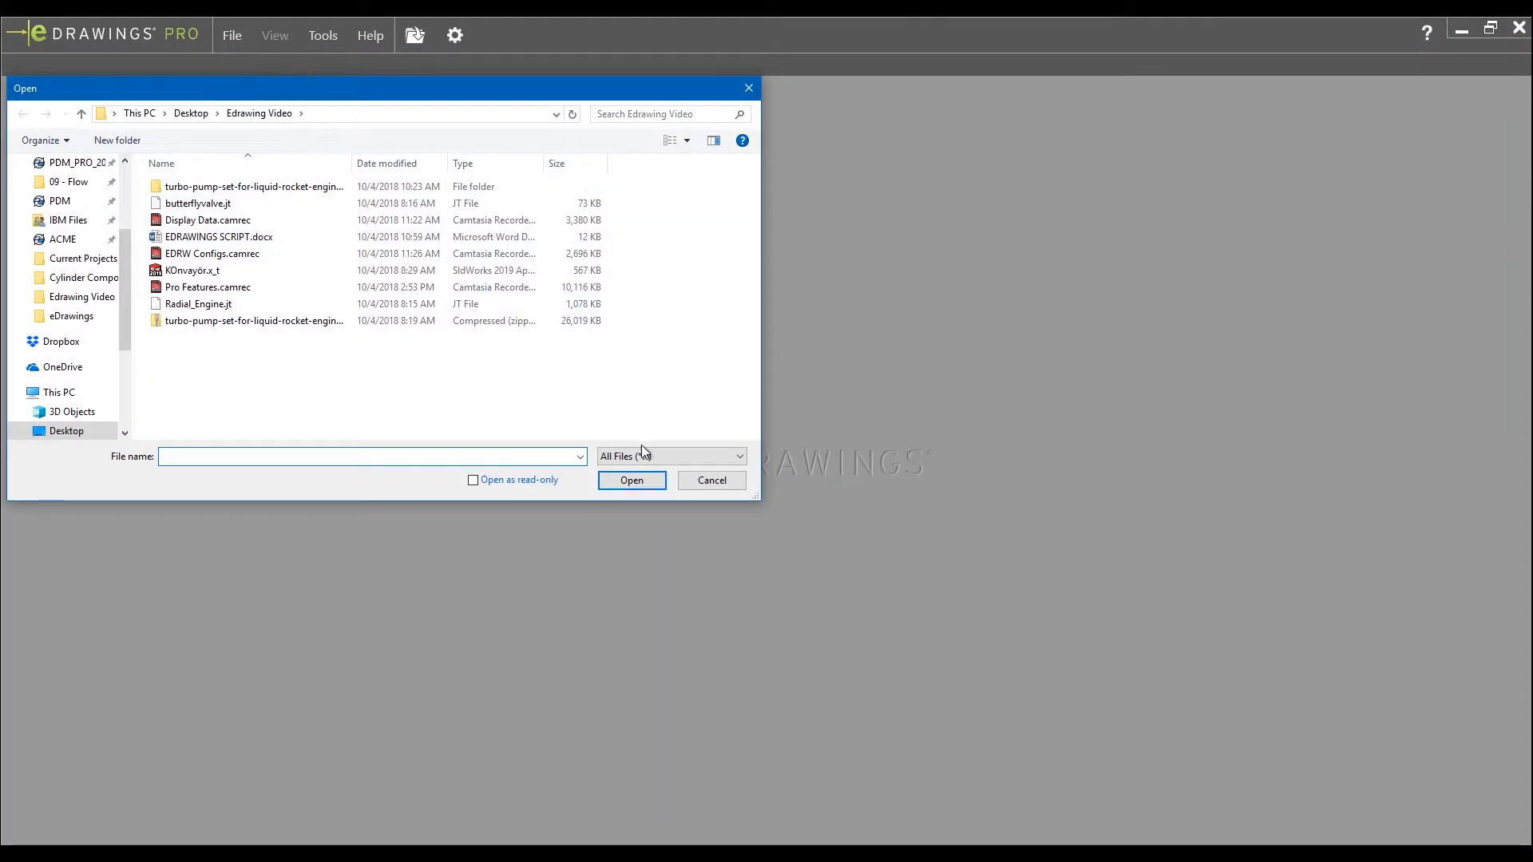
{"action": "left_click", "coordinate": [646, 456]}
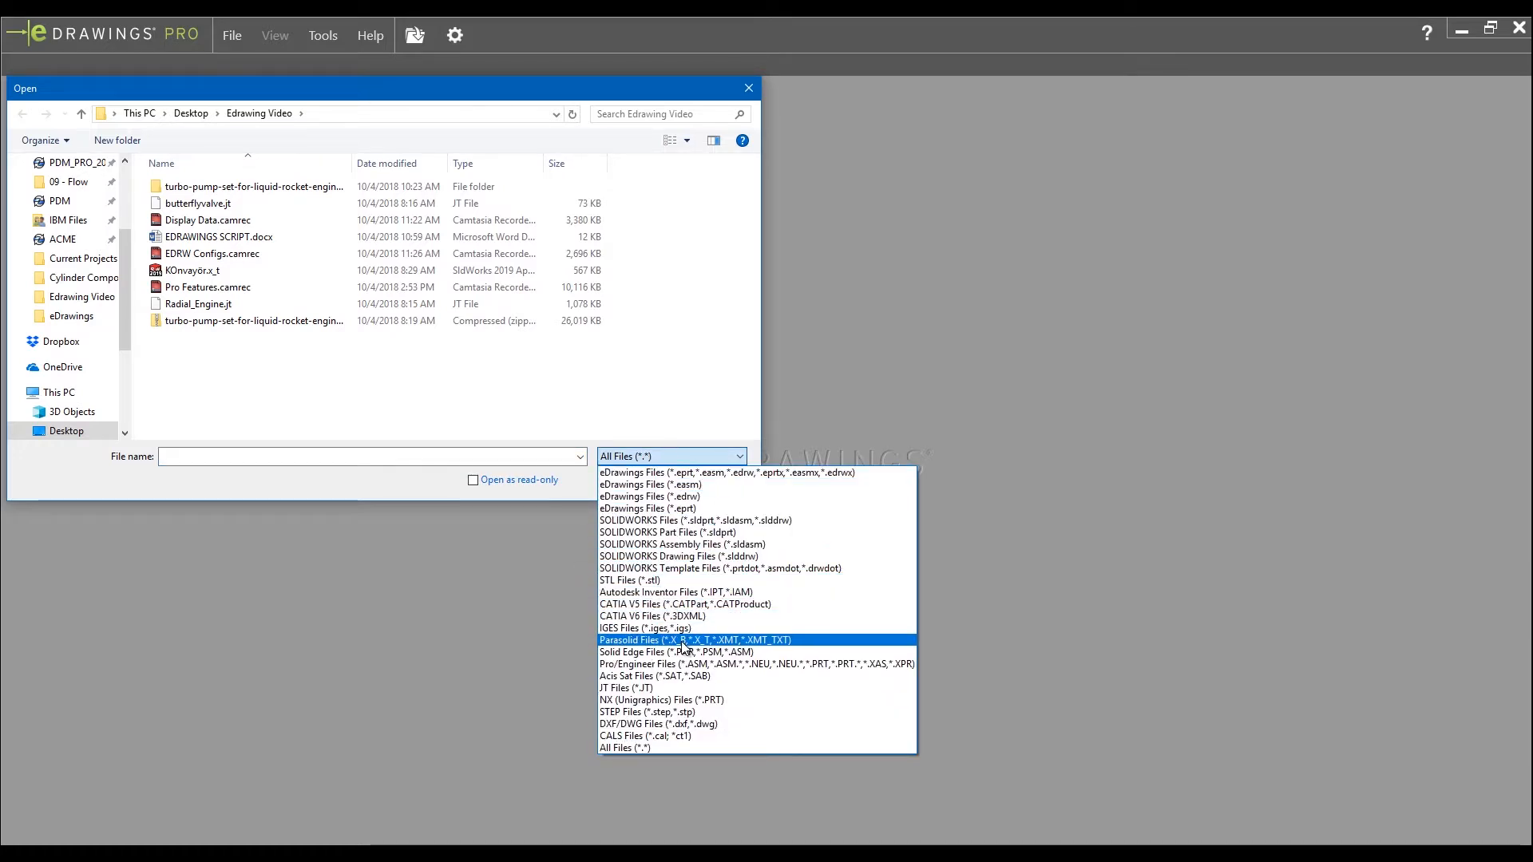
{"action": "left_click", "coordinate": [663, 689]}
{"action": "left_click", "coordinate": [189, 204]}
{"action": "left_click", "coordinate": [629, 481]}
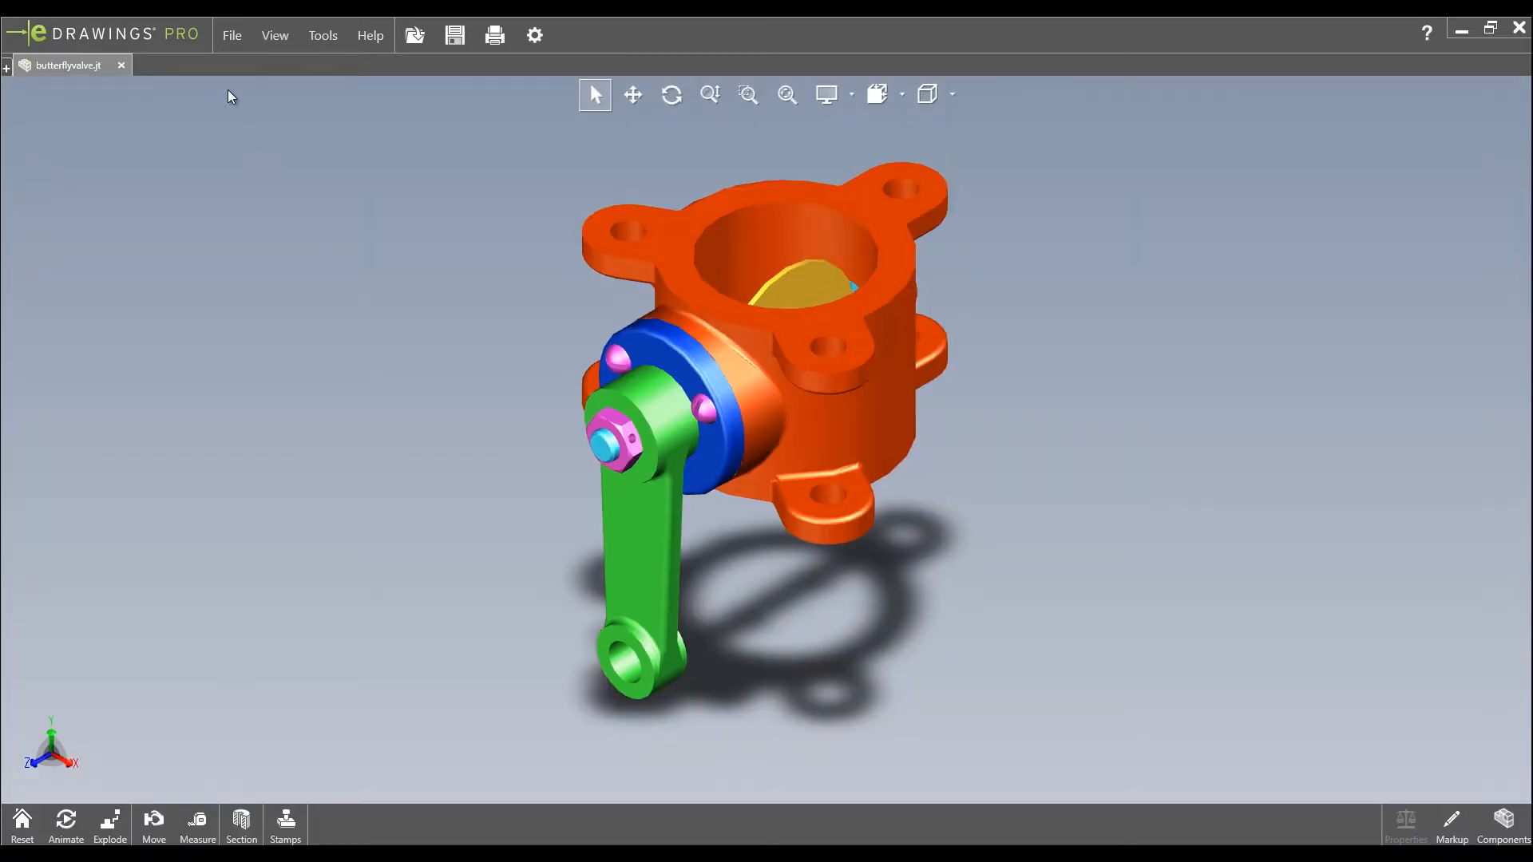
- Open the NX (Unigraphics) part 11.01.0010.prt from the TNA subfolder of the turbo-pump-set-for-liquid-rocket-engine folder
{"action": "left_click", "coordinate": [232, 35]}
{"action": "left_click", "coordinate": [257, 60]}
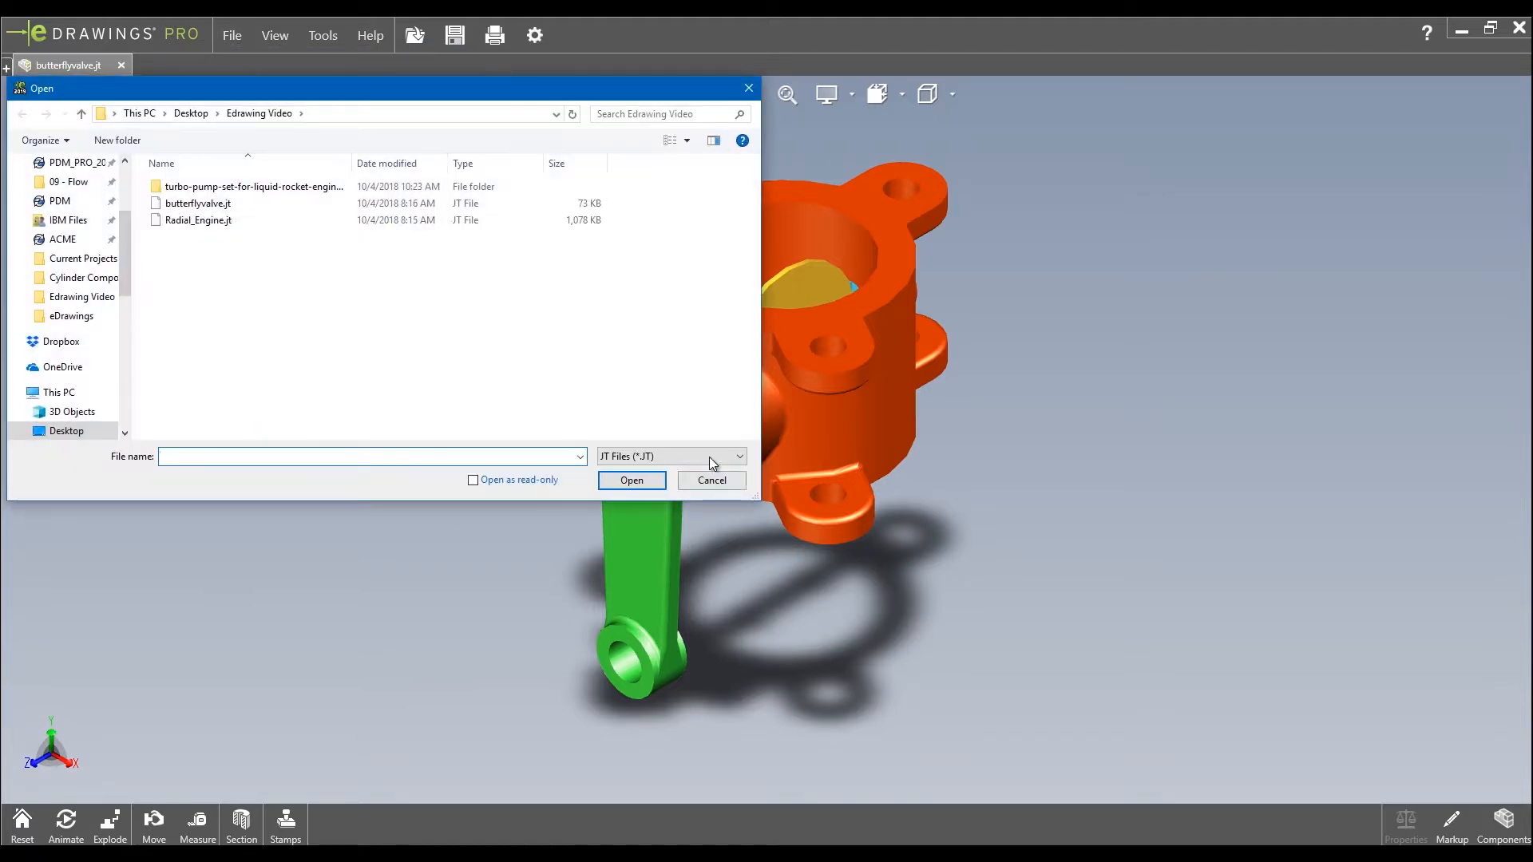
{"action": "left_click", "coordinate": [670, 456]}
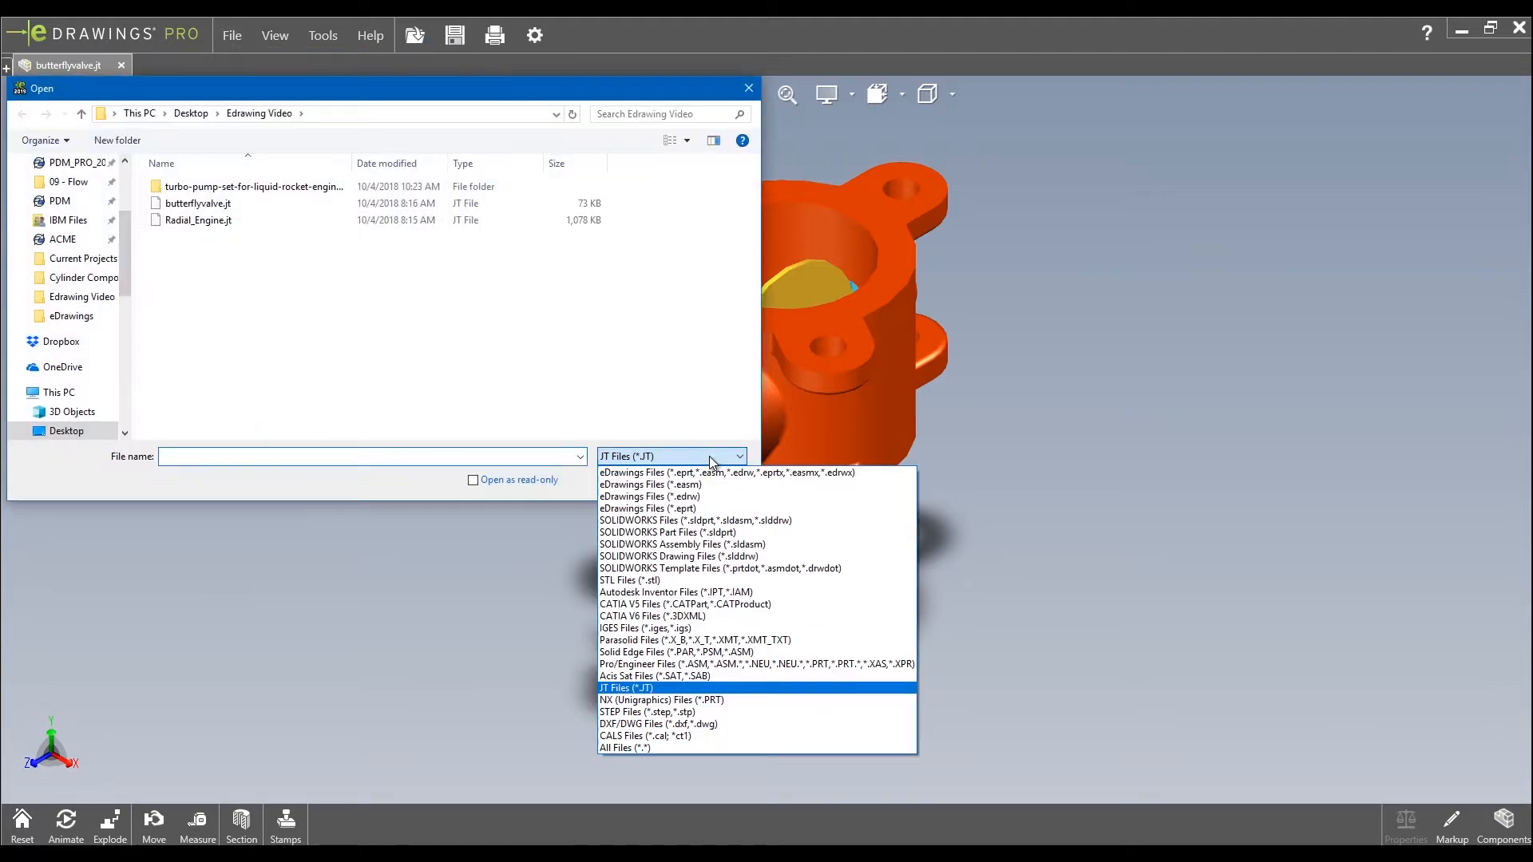
{"action": "left_click", "coordinate": [689, 700]}
{"action": "double_click", "coordinate": [285, 185]}
{"action": "double_click", "coordinate": [200, 187]}
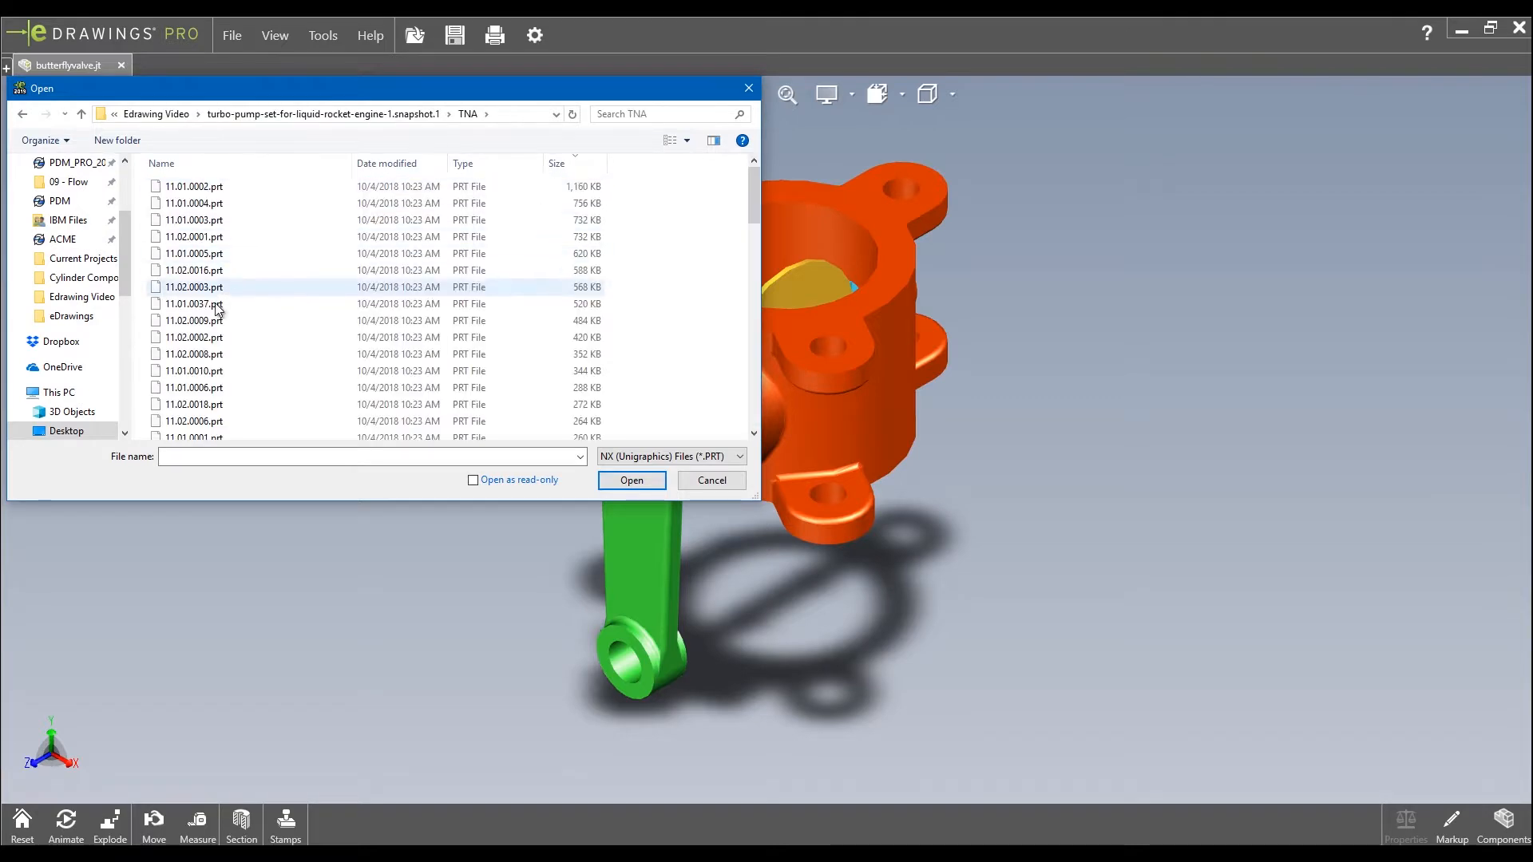
{"action": "left_click", "coordinate": [214, 372]}
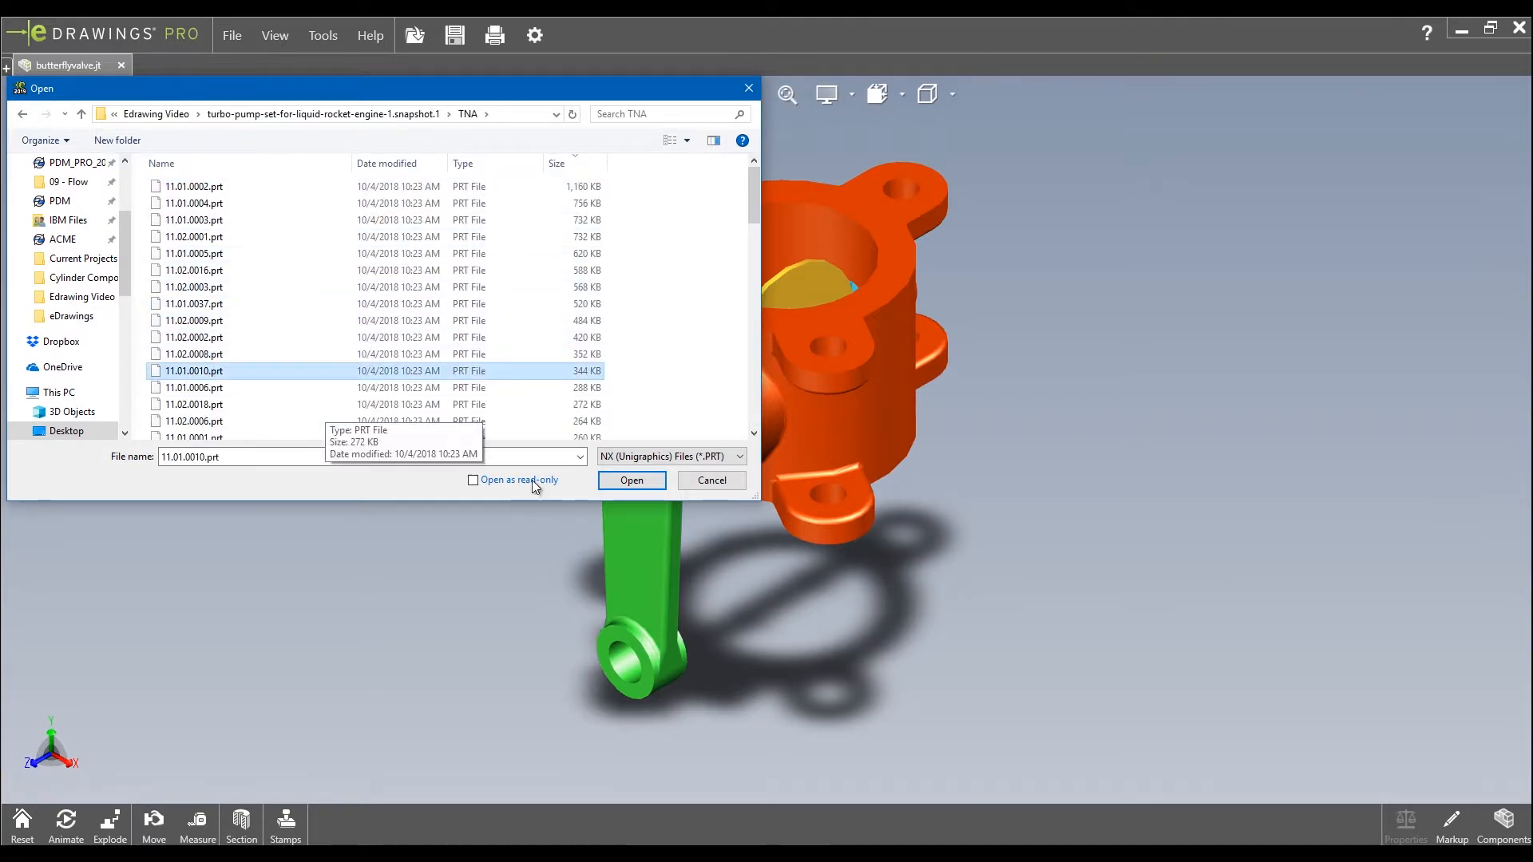
{"action": "left_click", "coordinate": [601, 478]}
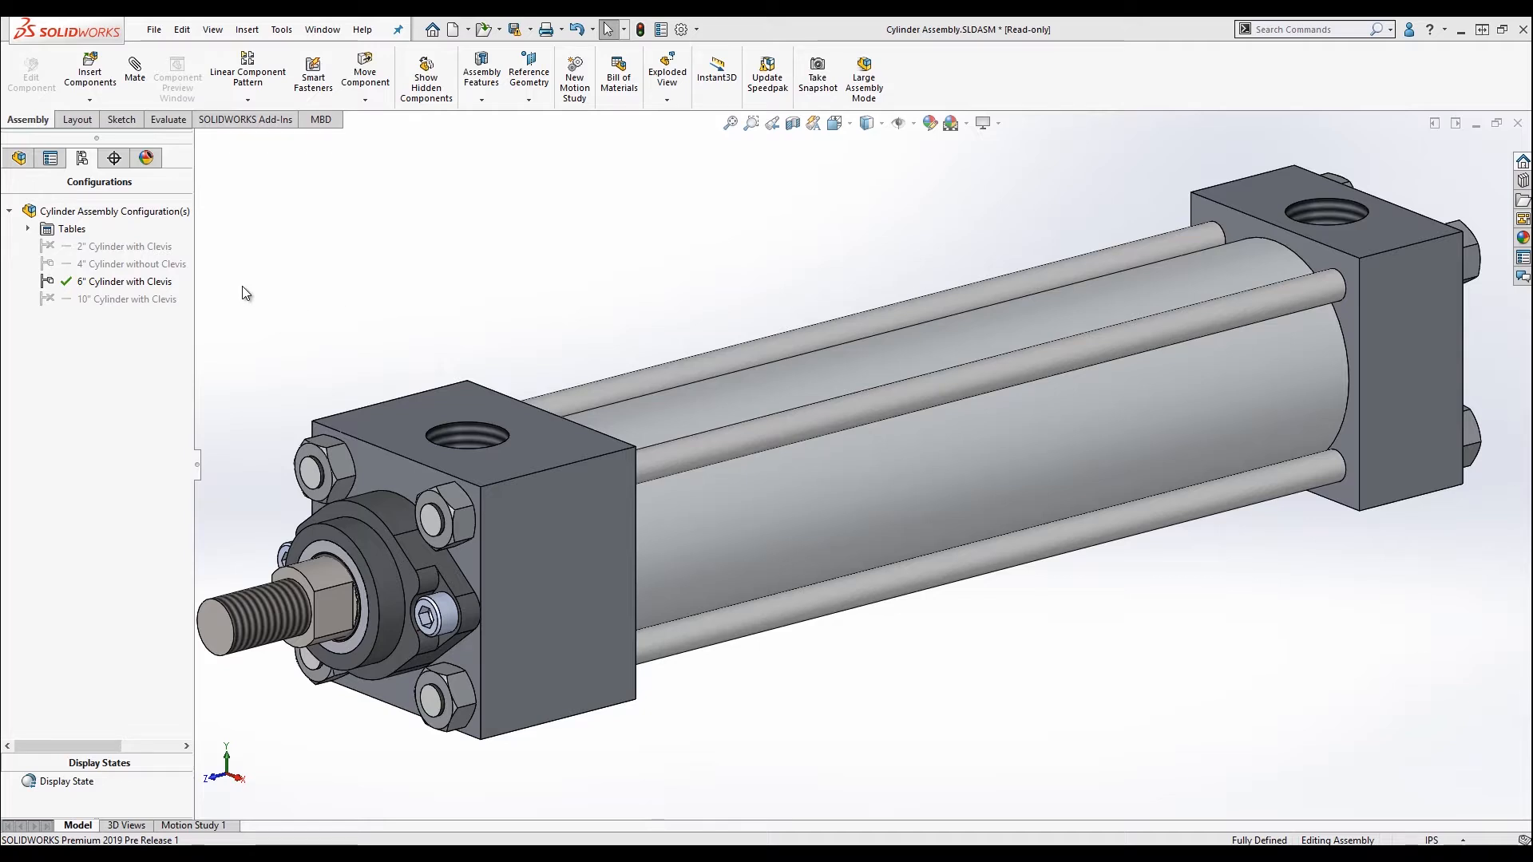
- In SOLIDWORKS, add a display data mark to the 2" Cylinder with Clevis configuration, followed by all configurations of the Cylinder Assembly
{"action": "right_click", "coordinate": [133, 247]}
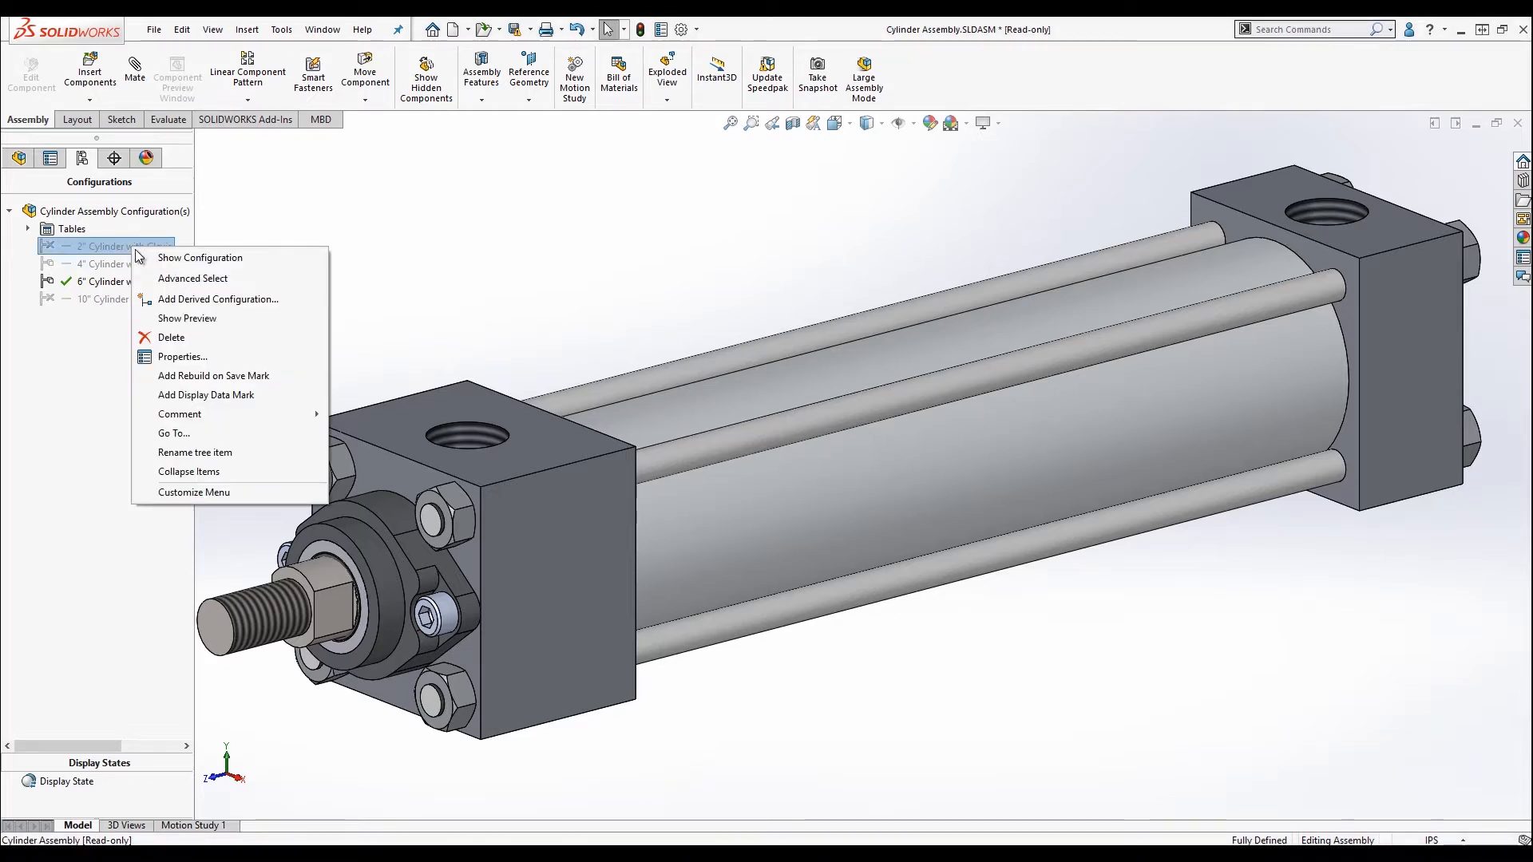
{"action": "left_click", "coordinate": [214, 397]}
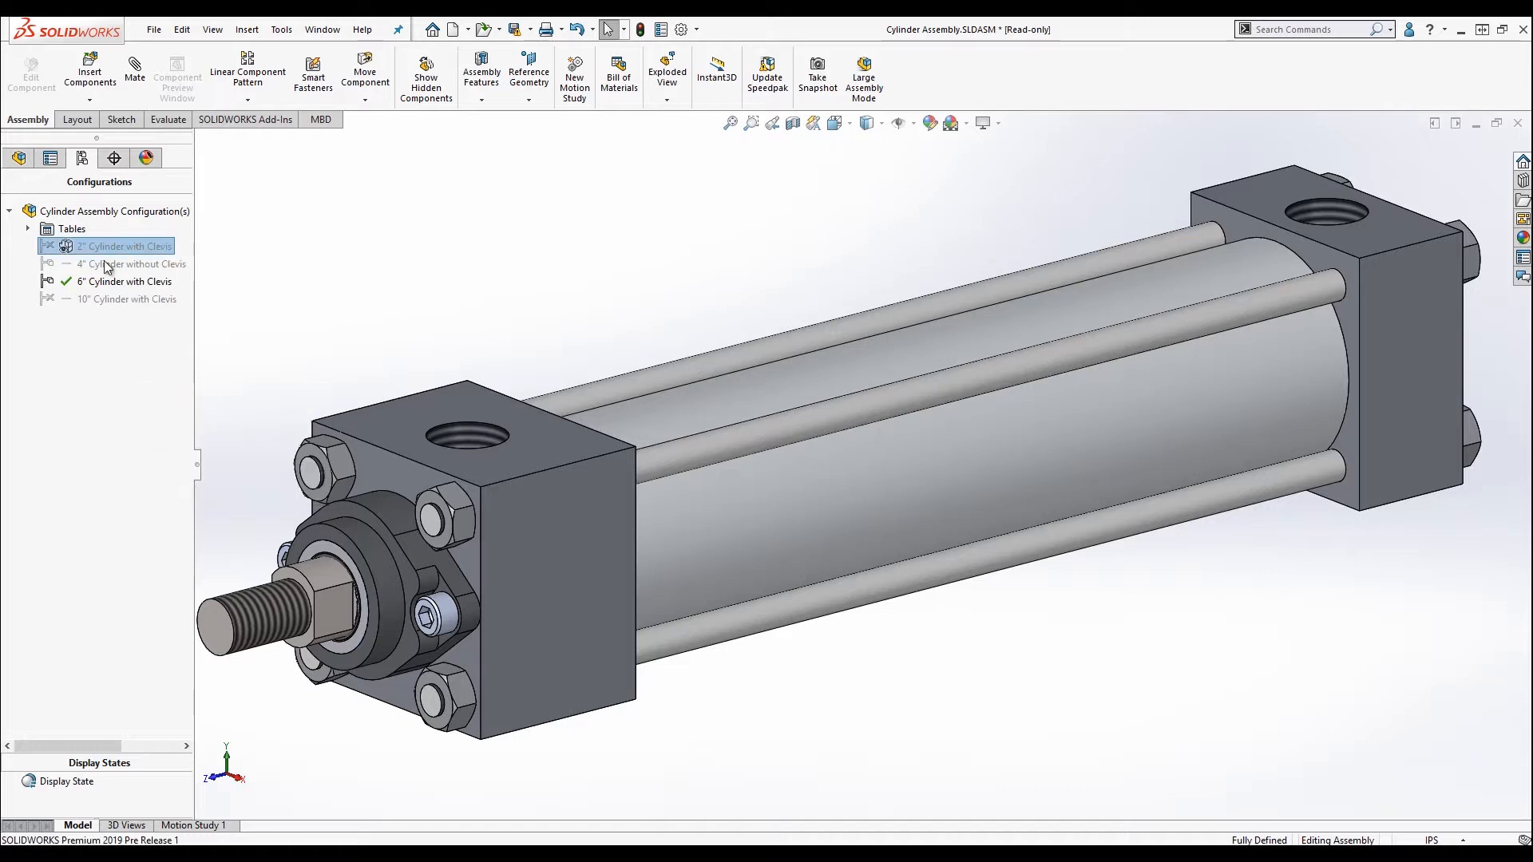
{"action": "left_click", "coordinate": [89, 212]}
{"action": "right_click", "coordinate": [88, 212]}
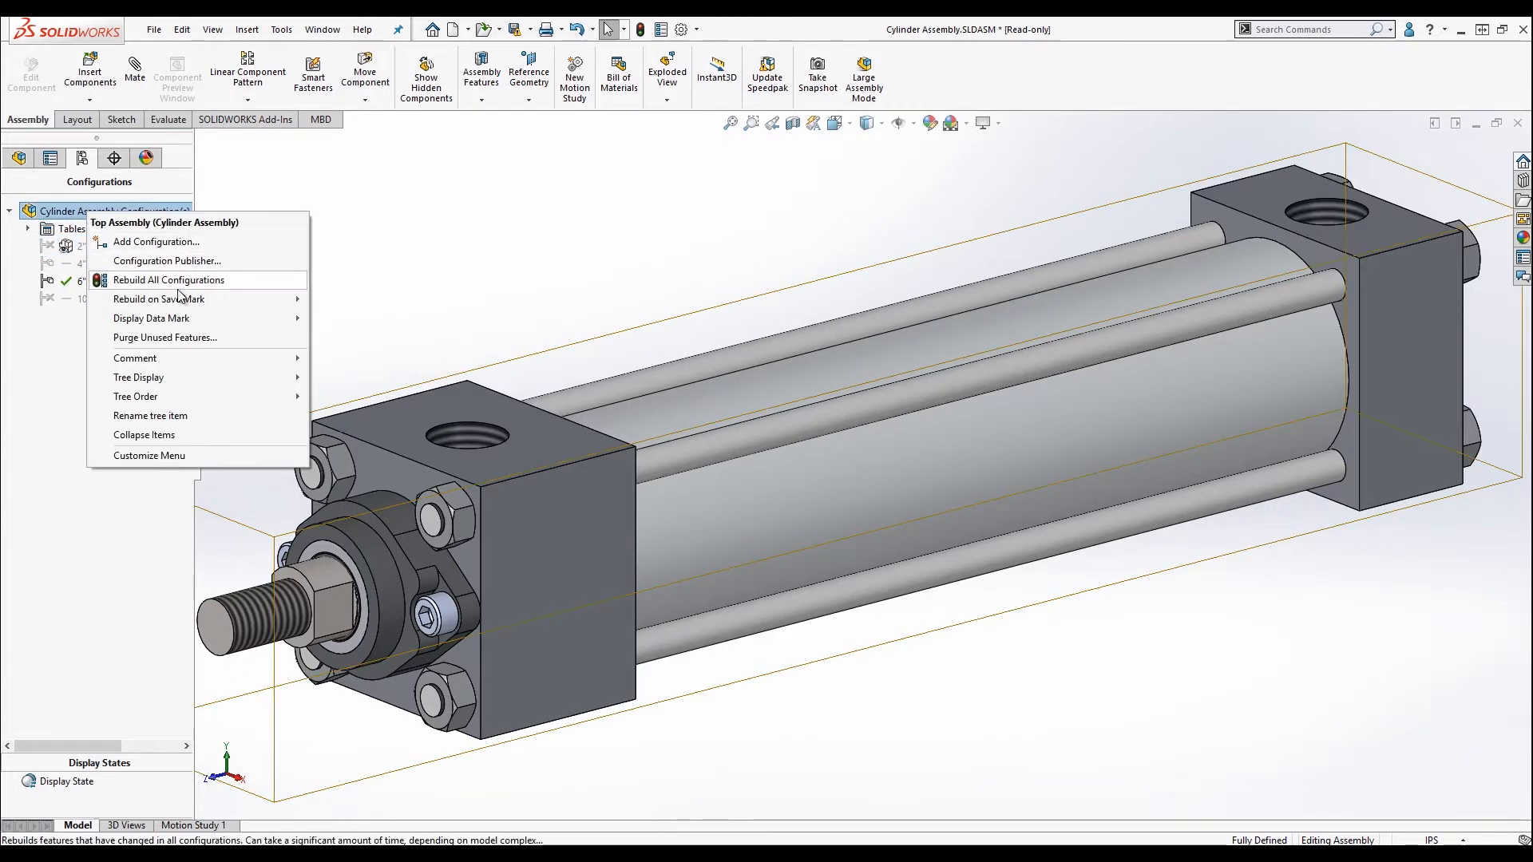
{"action": "mouse_move", "coordinate": [178, 319]}
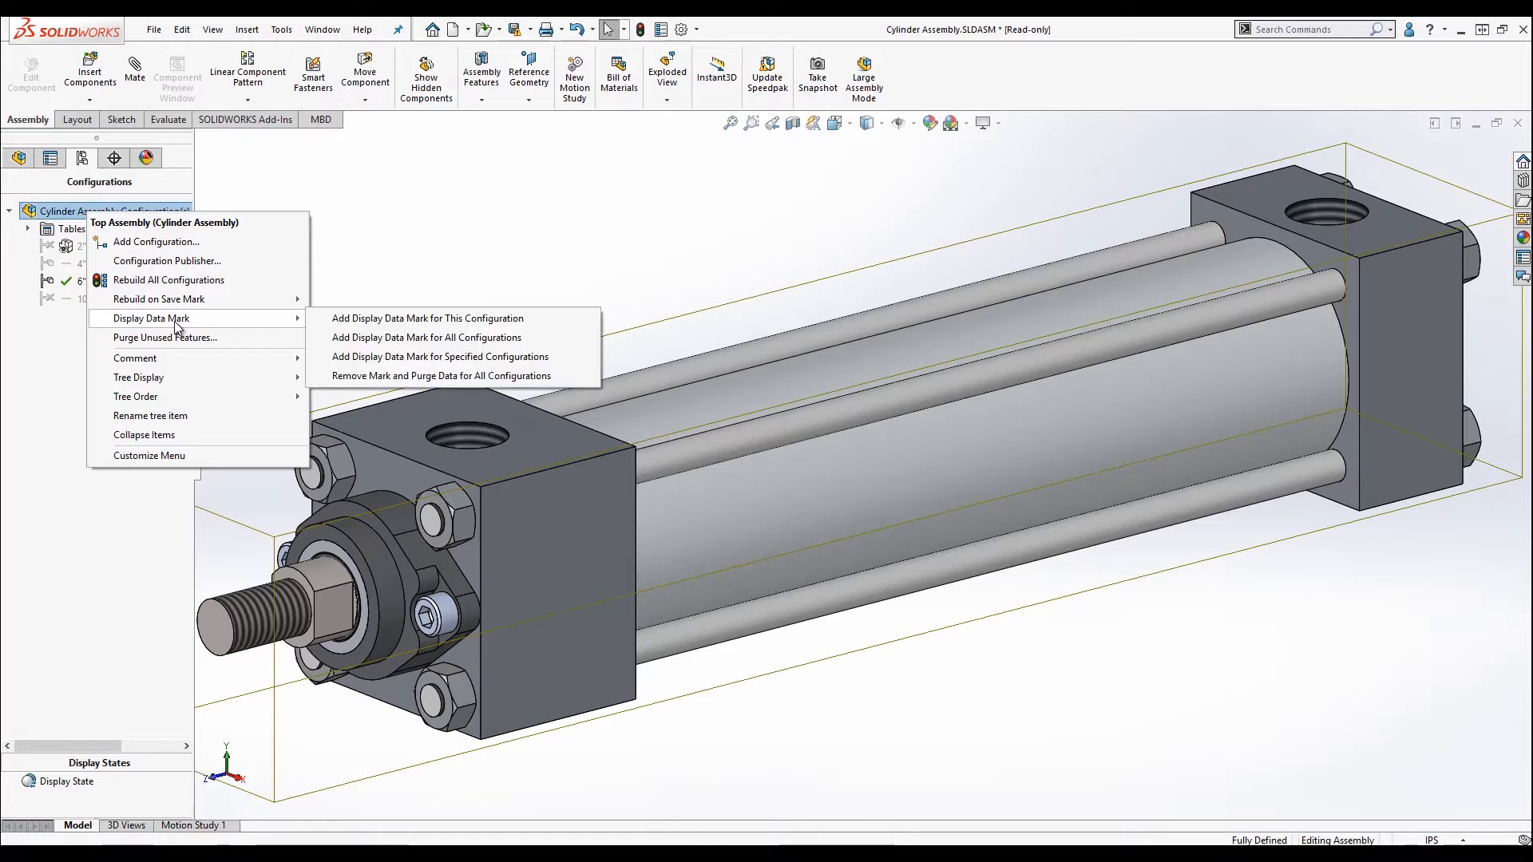
{"action": "left_click", "coordinate": [377, 335]}
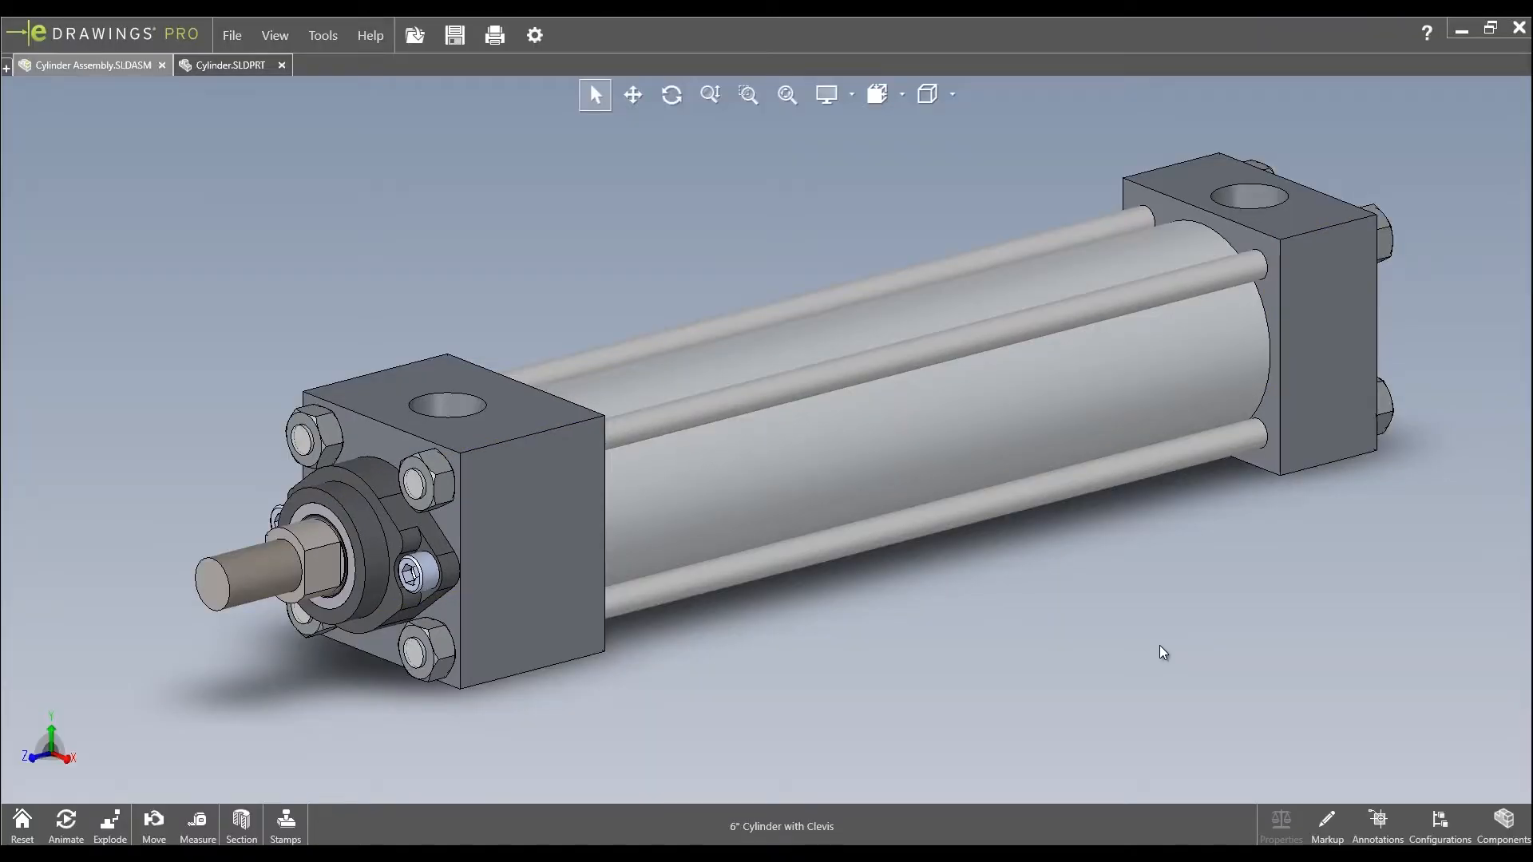
- In eDrawings, show the Cylinder Assembly's 2", 4", 6" and 10" configurations one after another
{"action": "left_click", "coordinate": [1435, 831]}
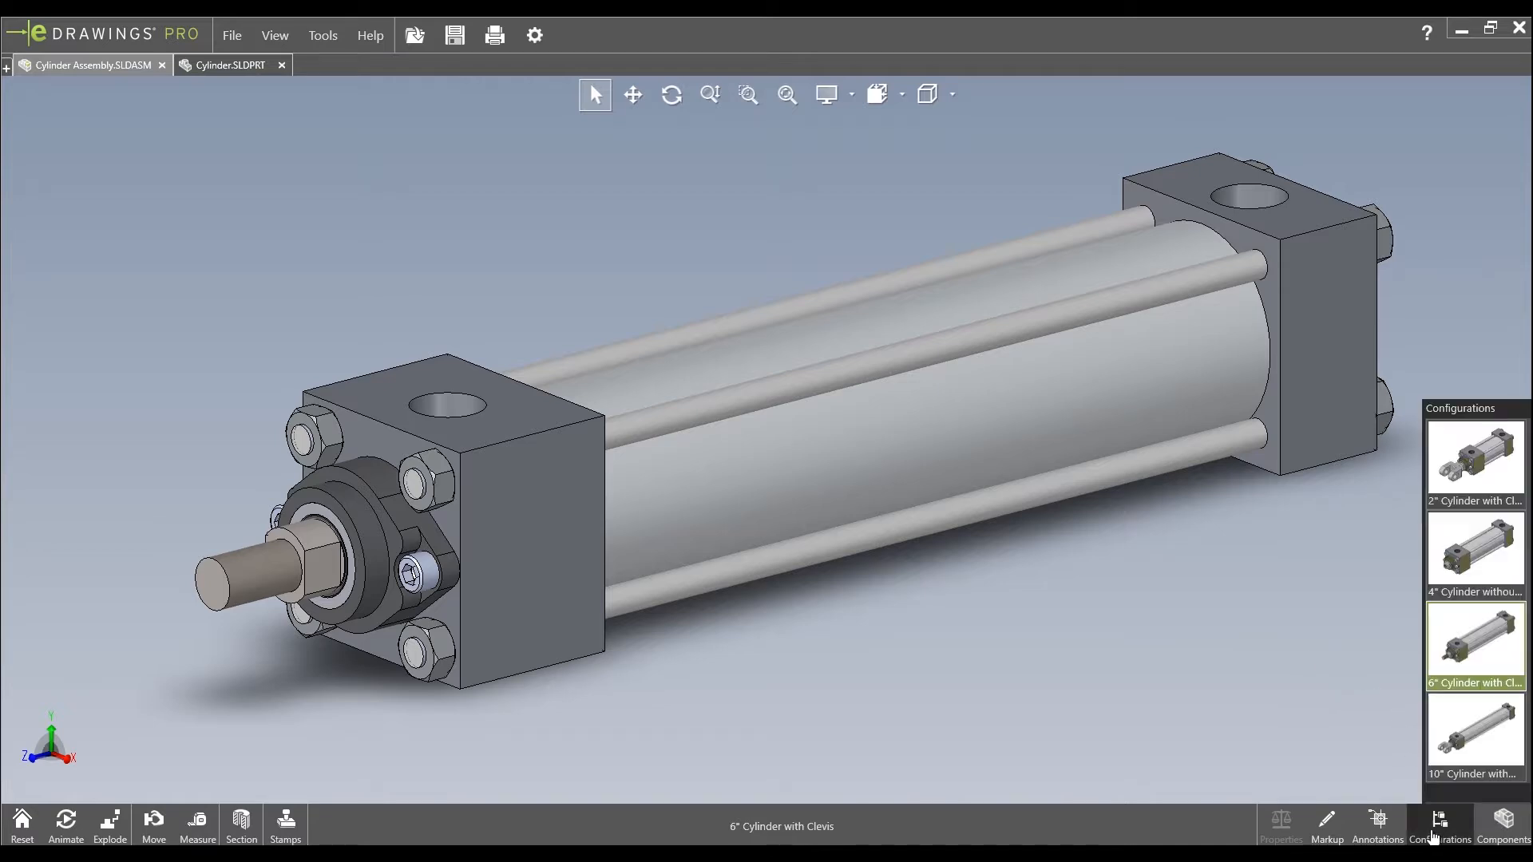
{"action": "left_click", "coordinate": [1483, 473]}
{"action": "left_click", "coordinate": [1477, 554]}
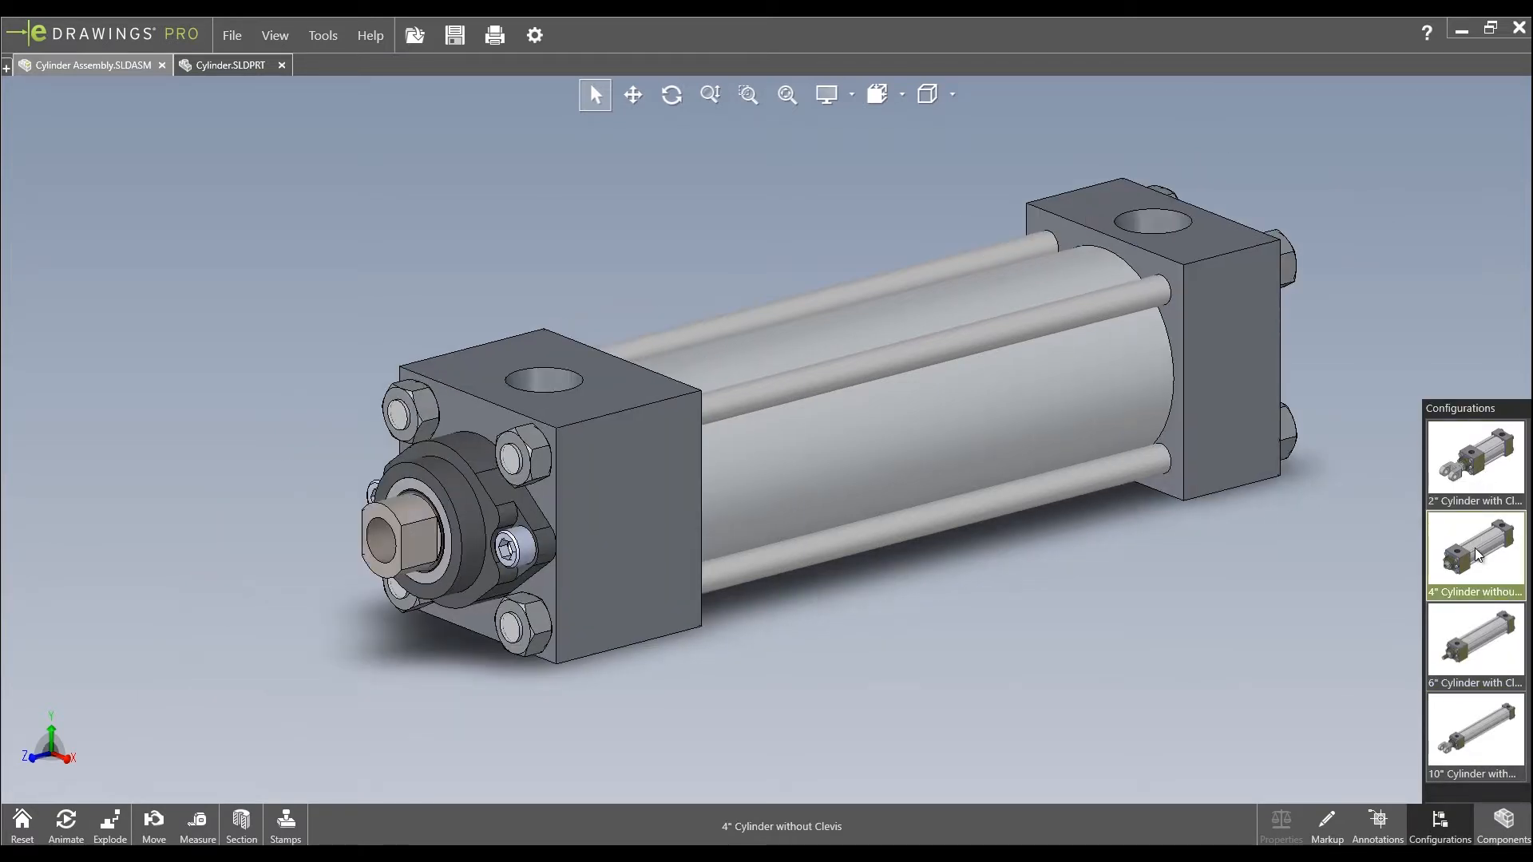
{"action": "left_click", "coordinate": [1487, 638]}
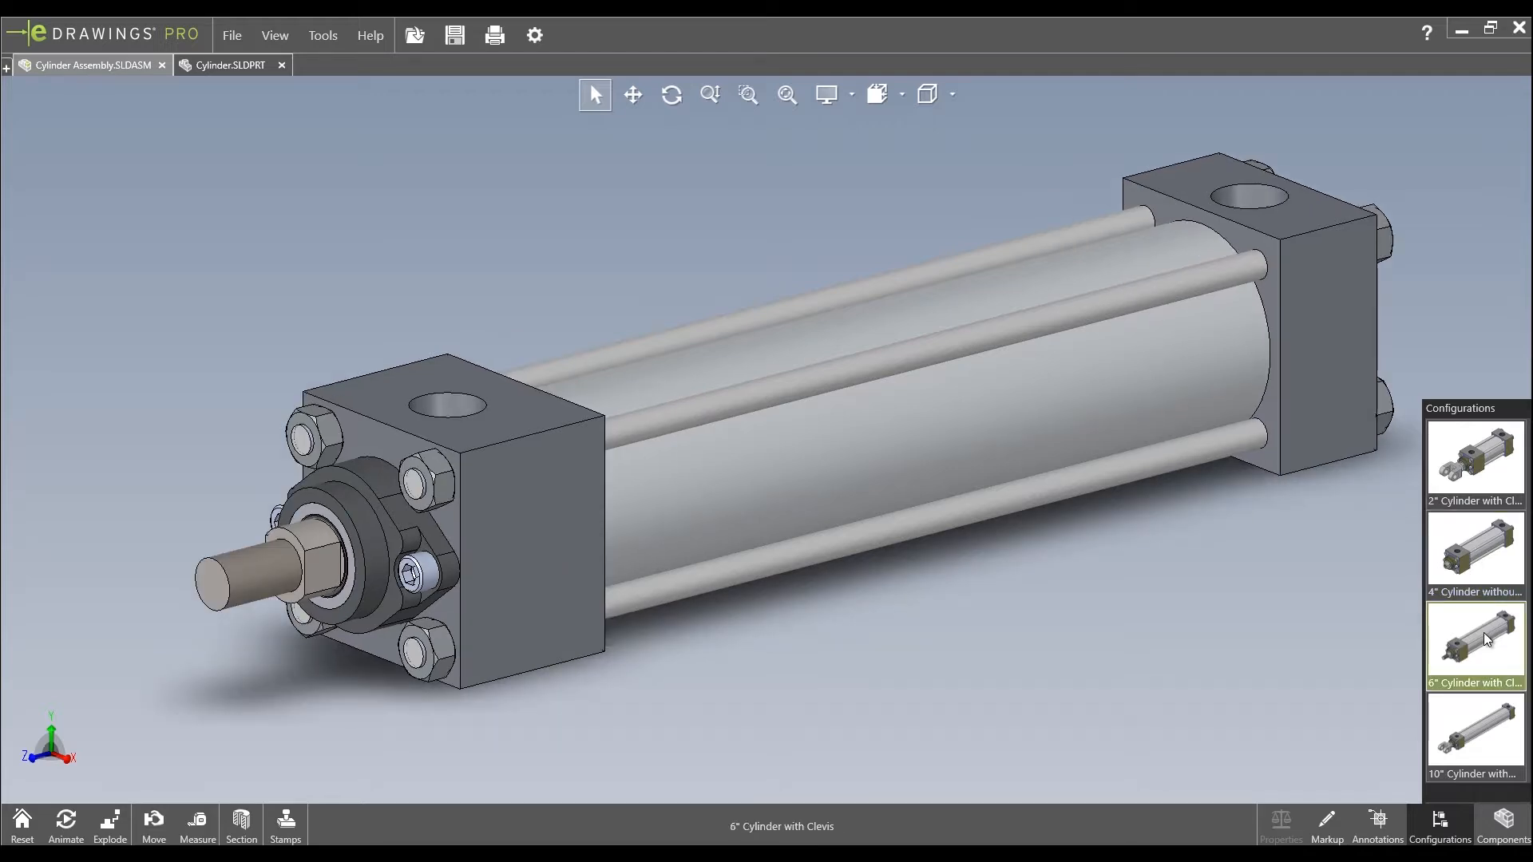
{"action": "left_click", "coordinate": [1492, 728]}
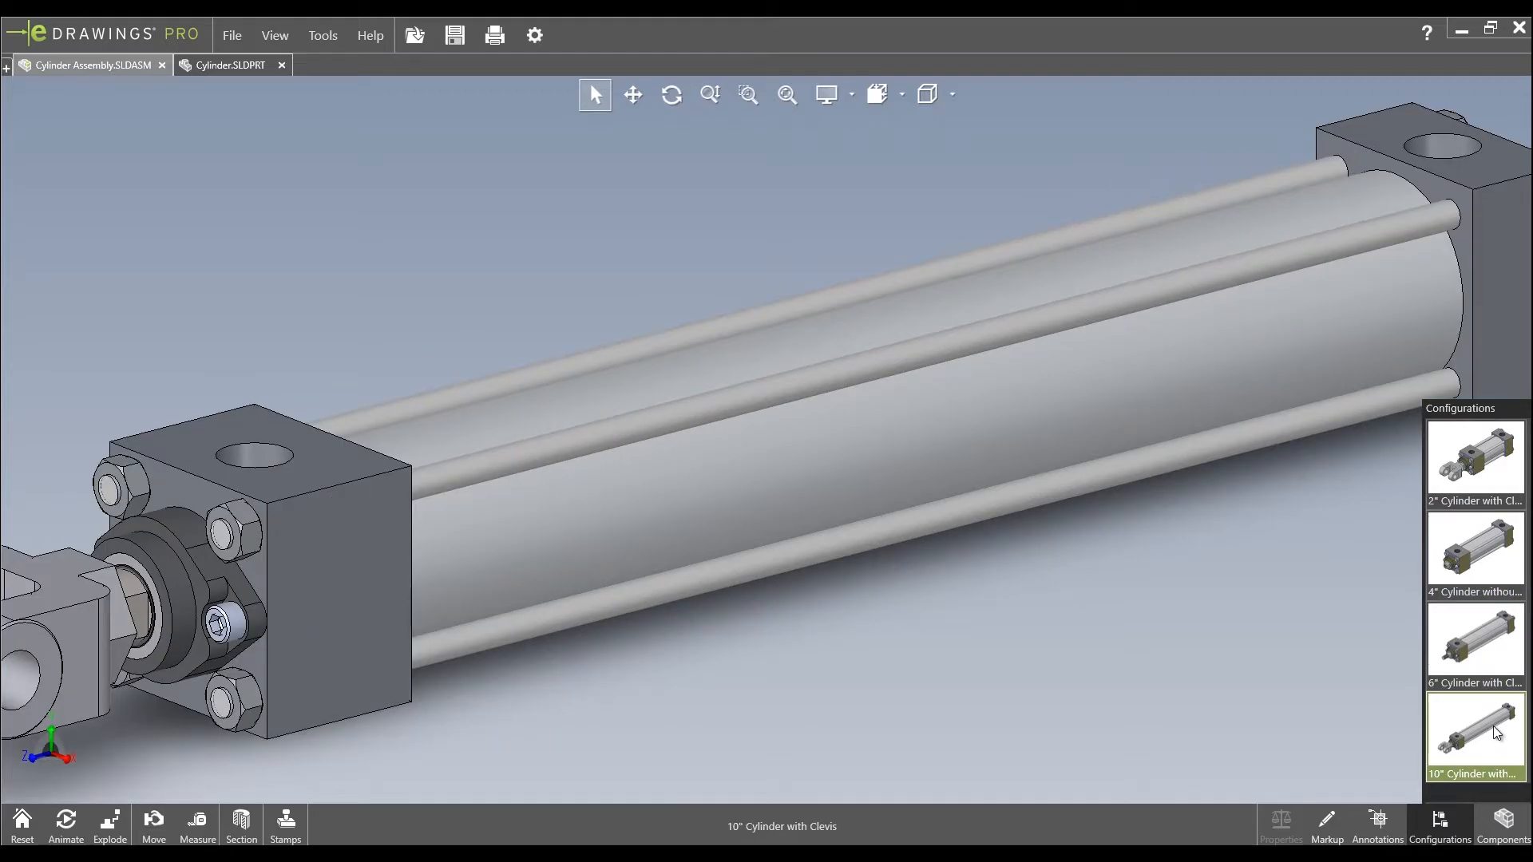
- Switch to Cylinder.SLDPRT and show its 5", 4", 3" and 2" configurations in turn
{"action": "left_click", "coordinate": [231, 63]}
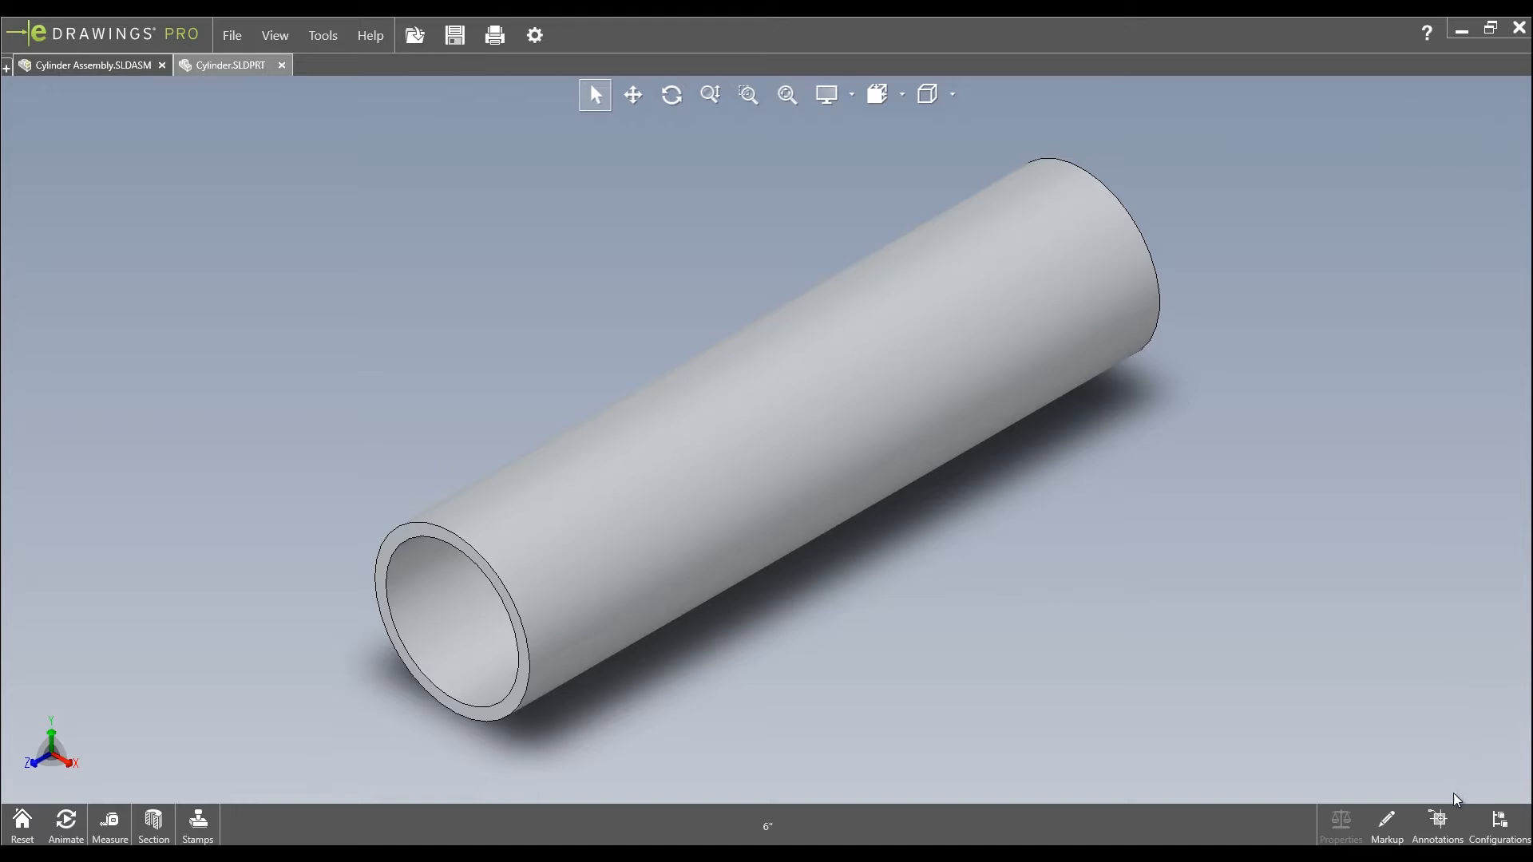
{"action": "left_click", "coordinate": [1484, 824]}
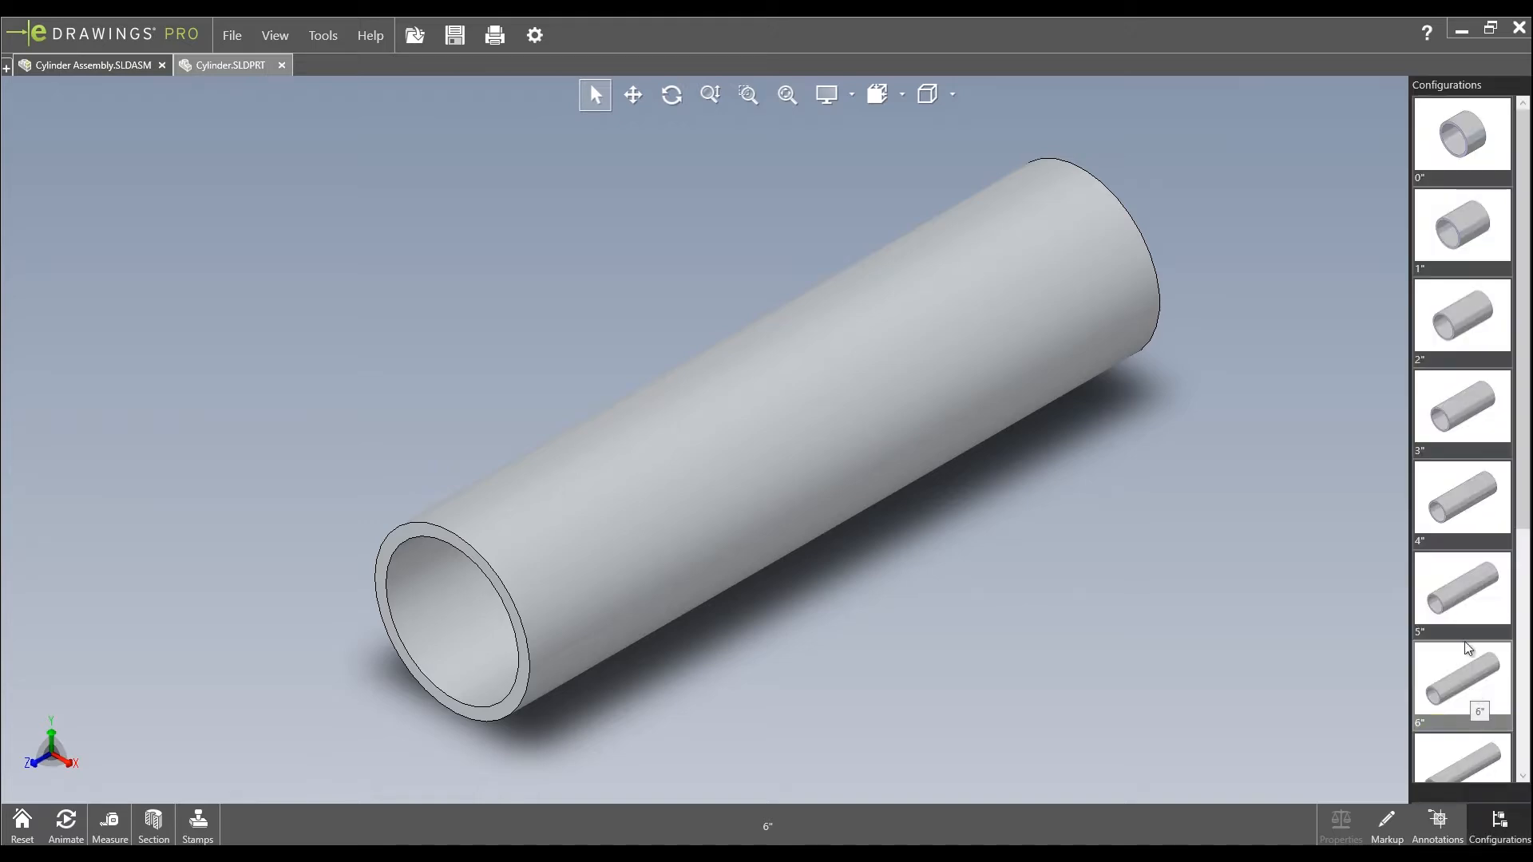
{"action": "left_click", "coordinate": [1462, 573]}
{"action": "left_click", "coordinate": [1458, 479]}
{"action": "left_click", "coordinate": [1458, 377]}
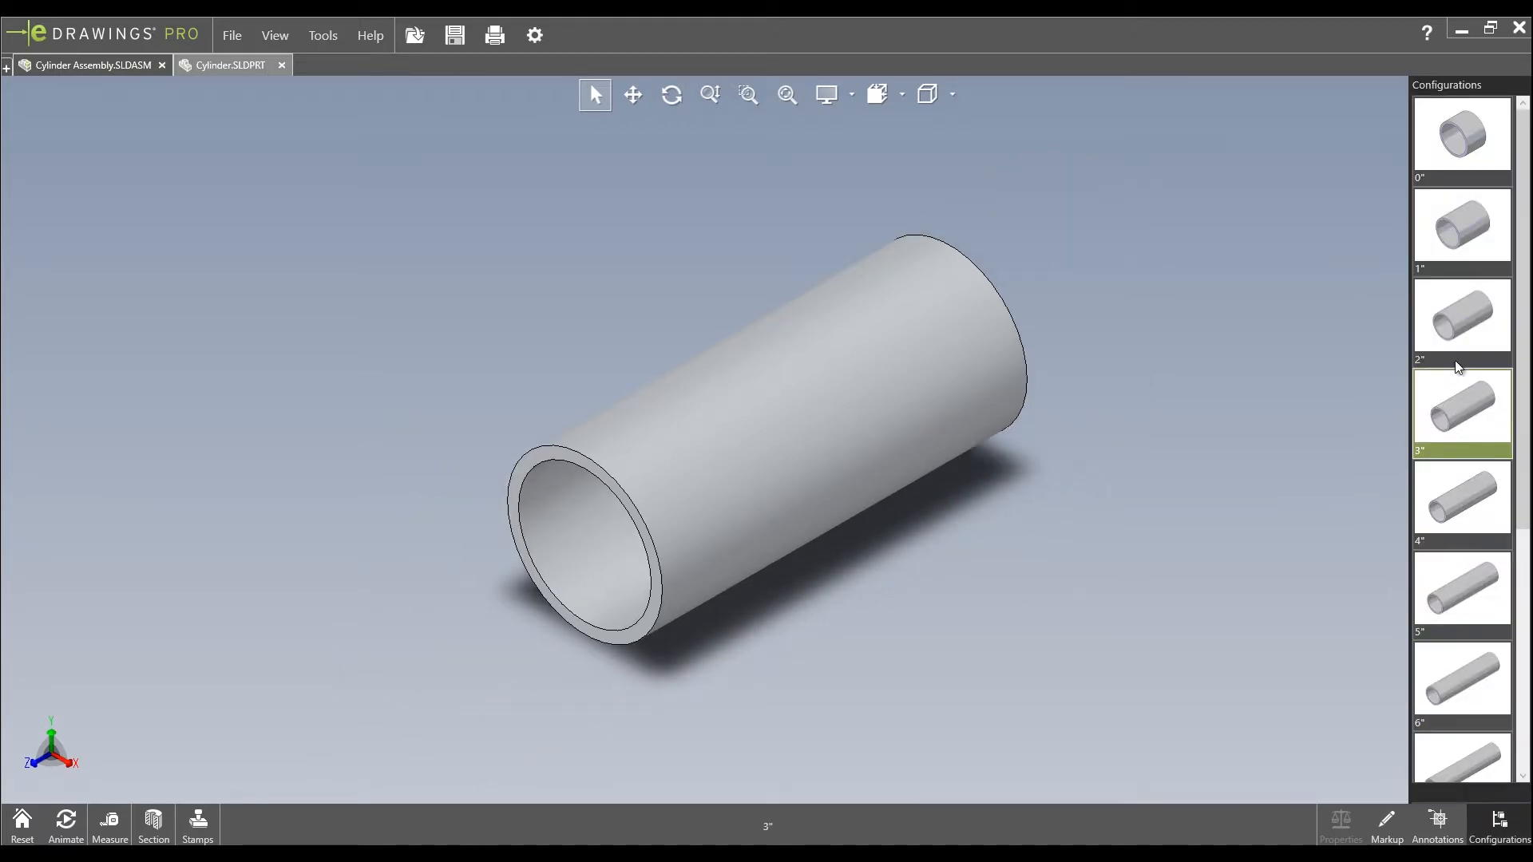
{"action": "left_click", "coordinate": [1459, 319]}
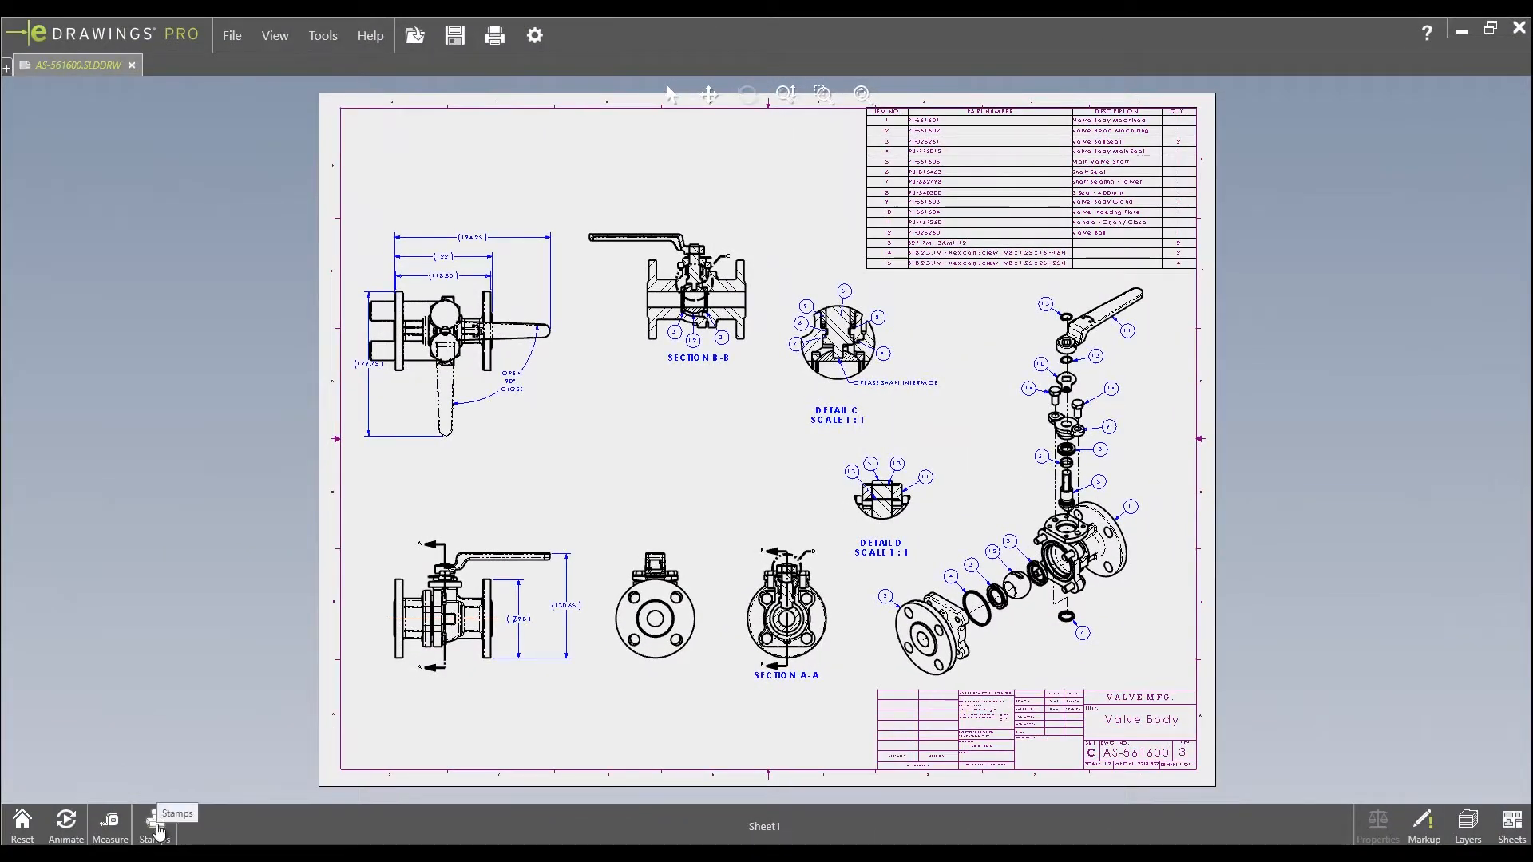
- Place a DRAFT stamp in the upper-left corner of the AS-561600 drawing sheet, above the dimensioned top view
{"action": "left_click", "coordinate": [156, 826]}
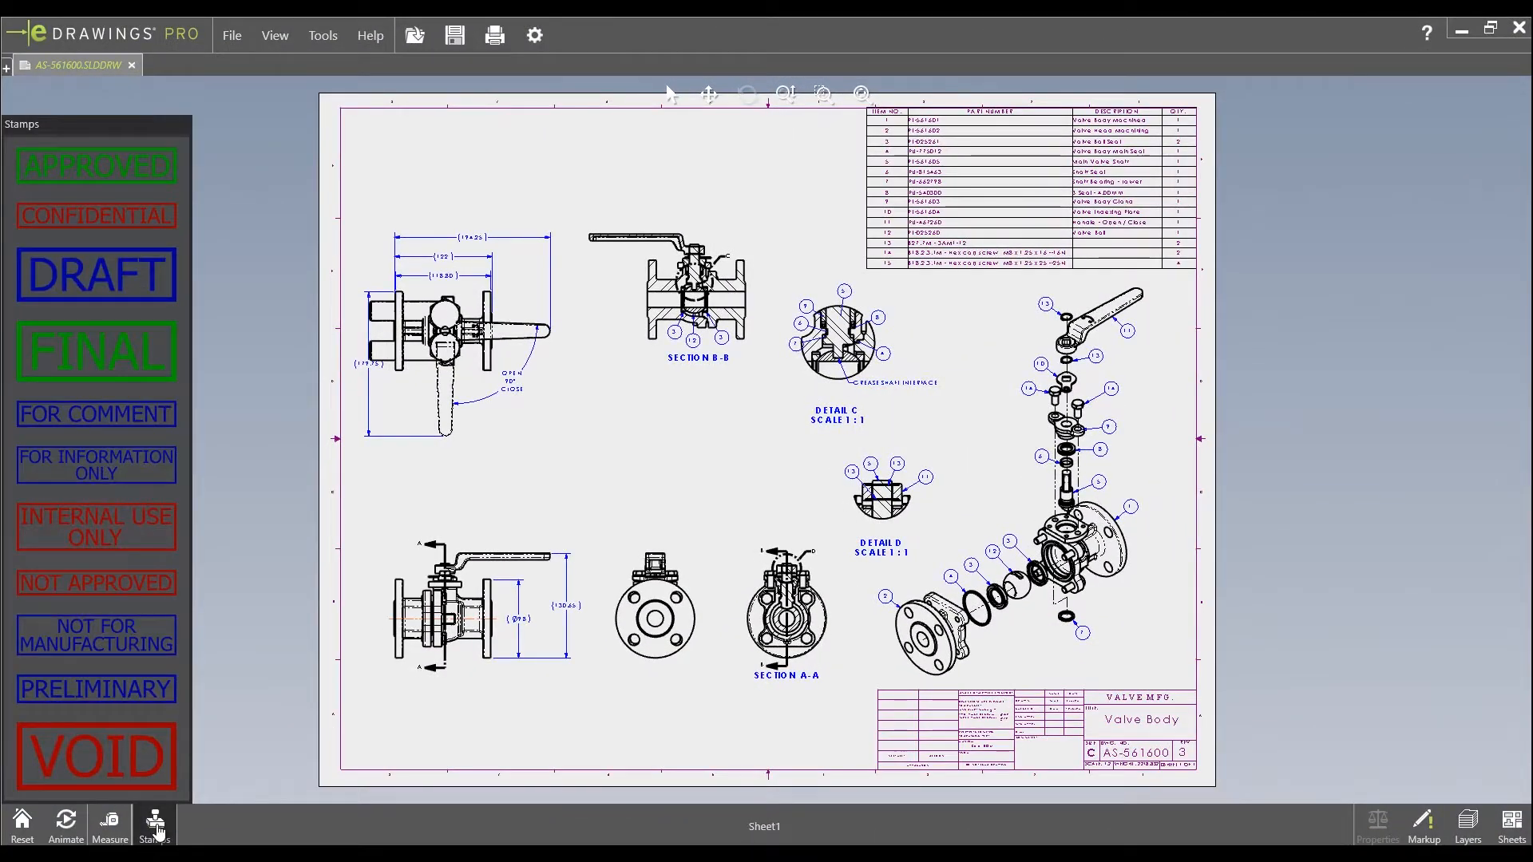
{"action": "mouse_move", "coordinate": [118, 253]}
{"action": "left_mouse_down"}
{"action": "mouse_move", "coordinate": [120, 284]}
{"action": "mouse_move", "coordinate": [455, 204]}
{"action": "mouse_move", "coordinate": [451, 154]}
{"action": "left_mouse_up"}
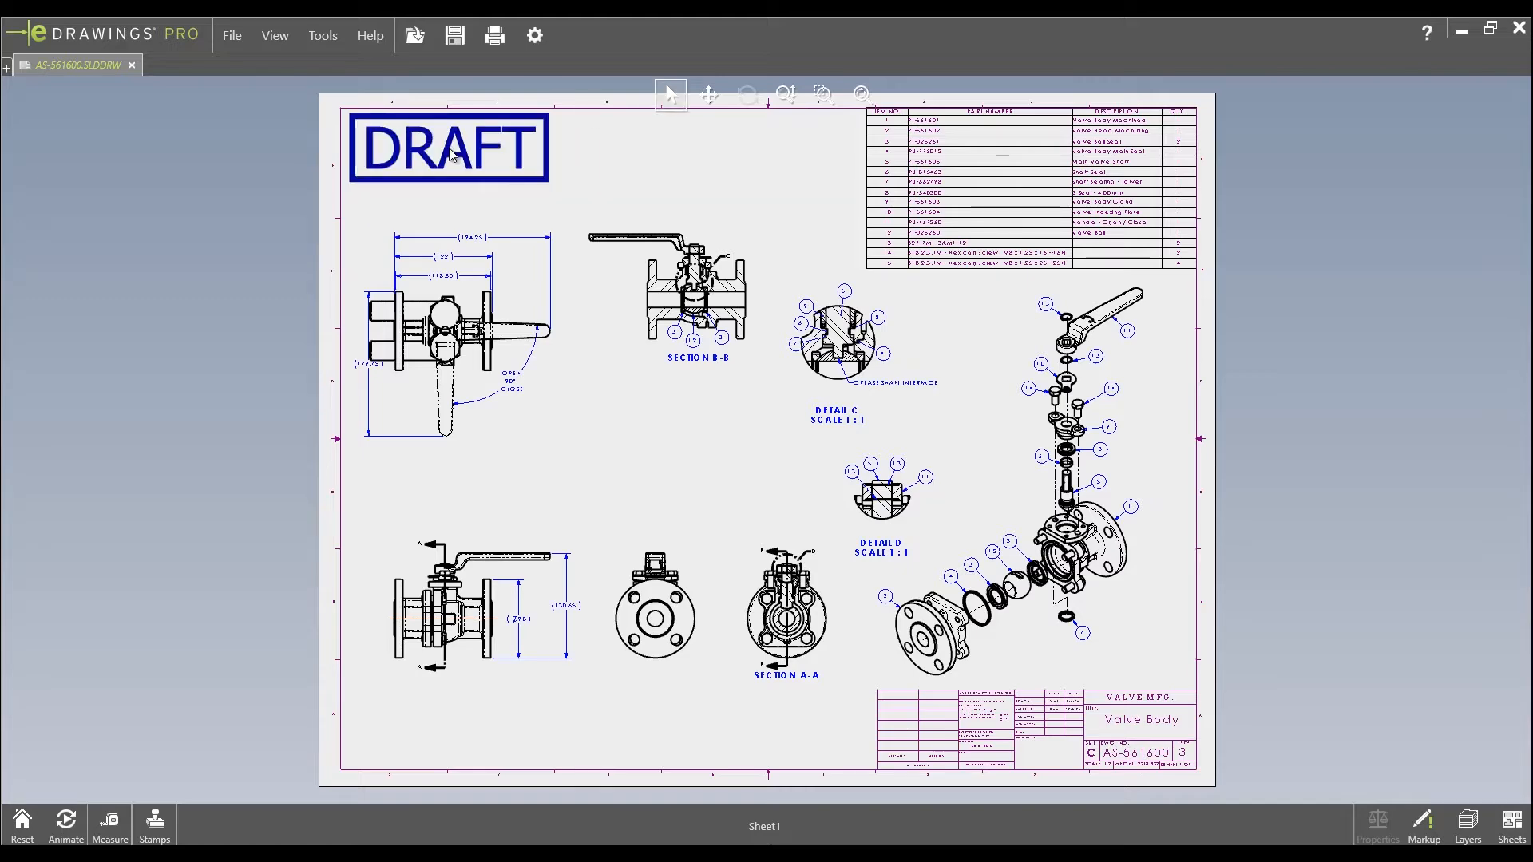
- Measure the distance between the handle's underside edge and the top edge of the left flange in Section B-B
{"action": "left_click", "coordinate": [110, 826]}
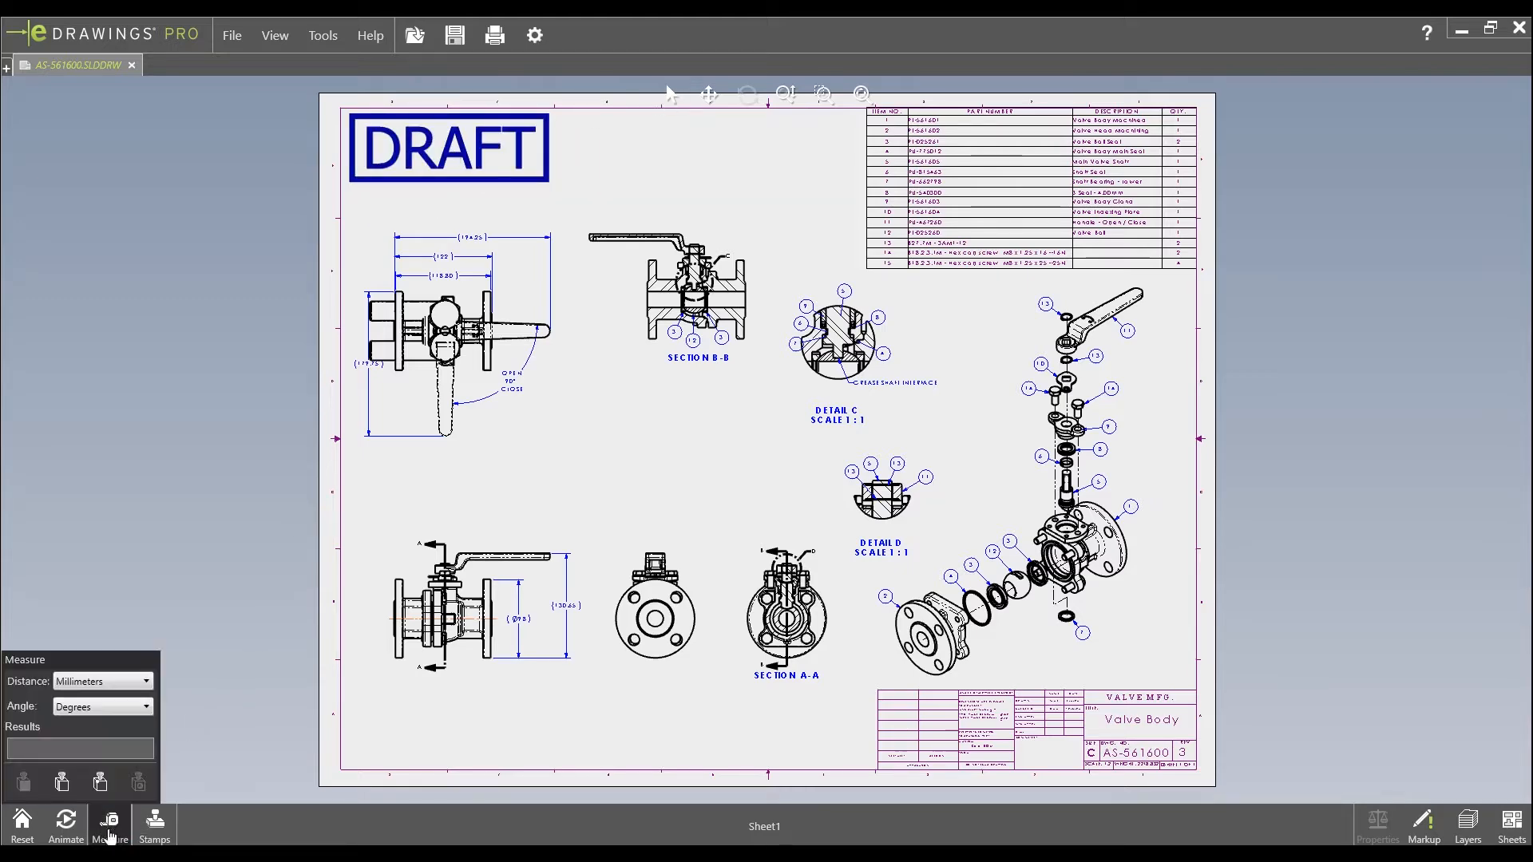
{"action": "scroll", "coordinate": [663, 297], "scroll_direction": "down", "scroll_amount": 8}
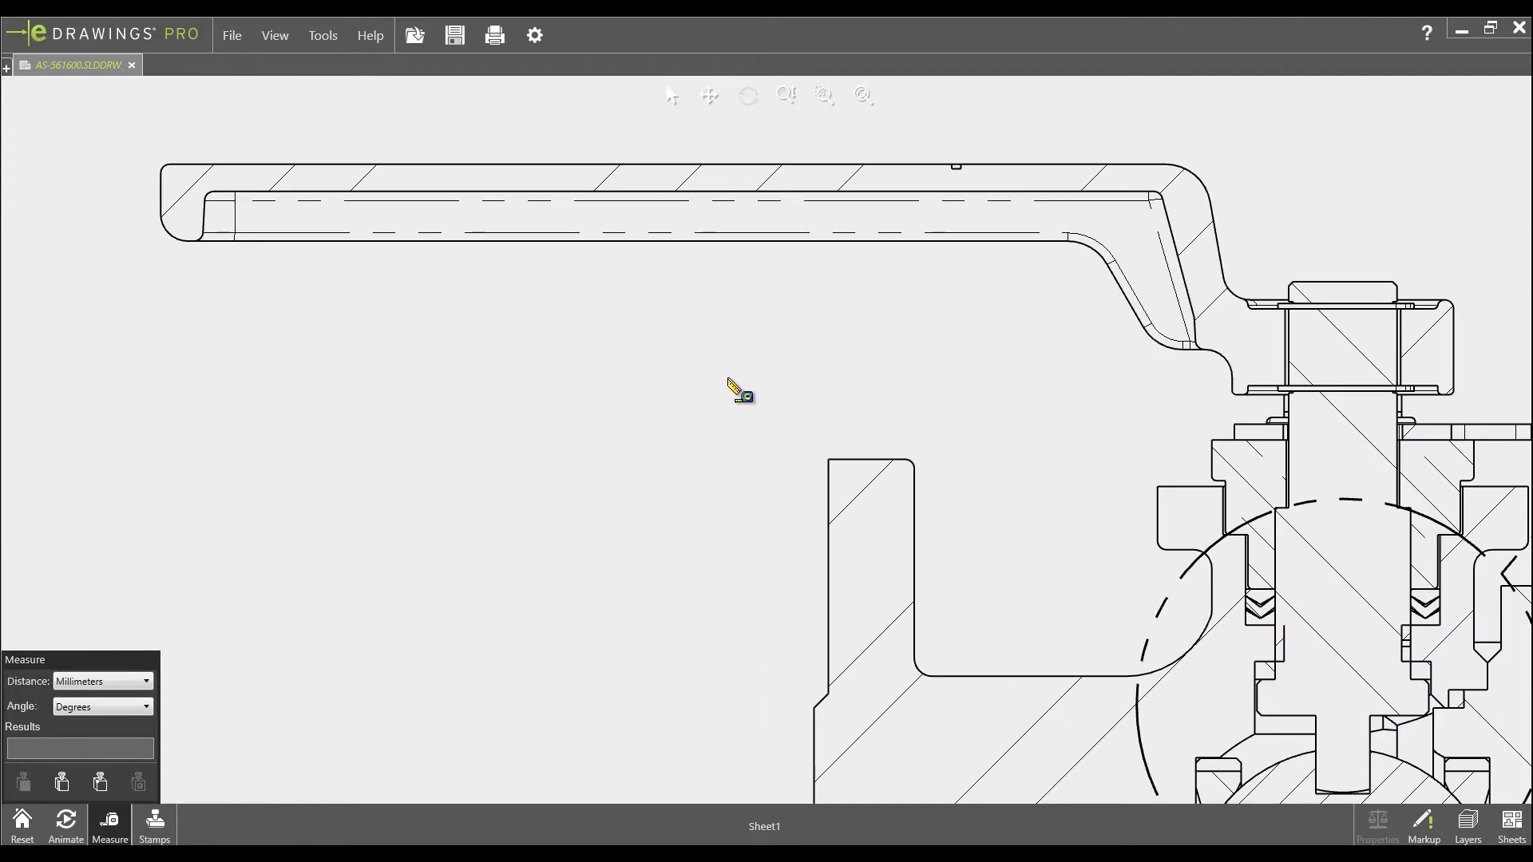
{"action": "scroll", "coordinate": [848, 351], "scroll_direction": "down", "scroll_amount": 1}
{"action": "left_click", "coordinate": [856, 189]}
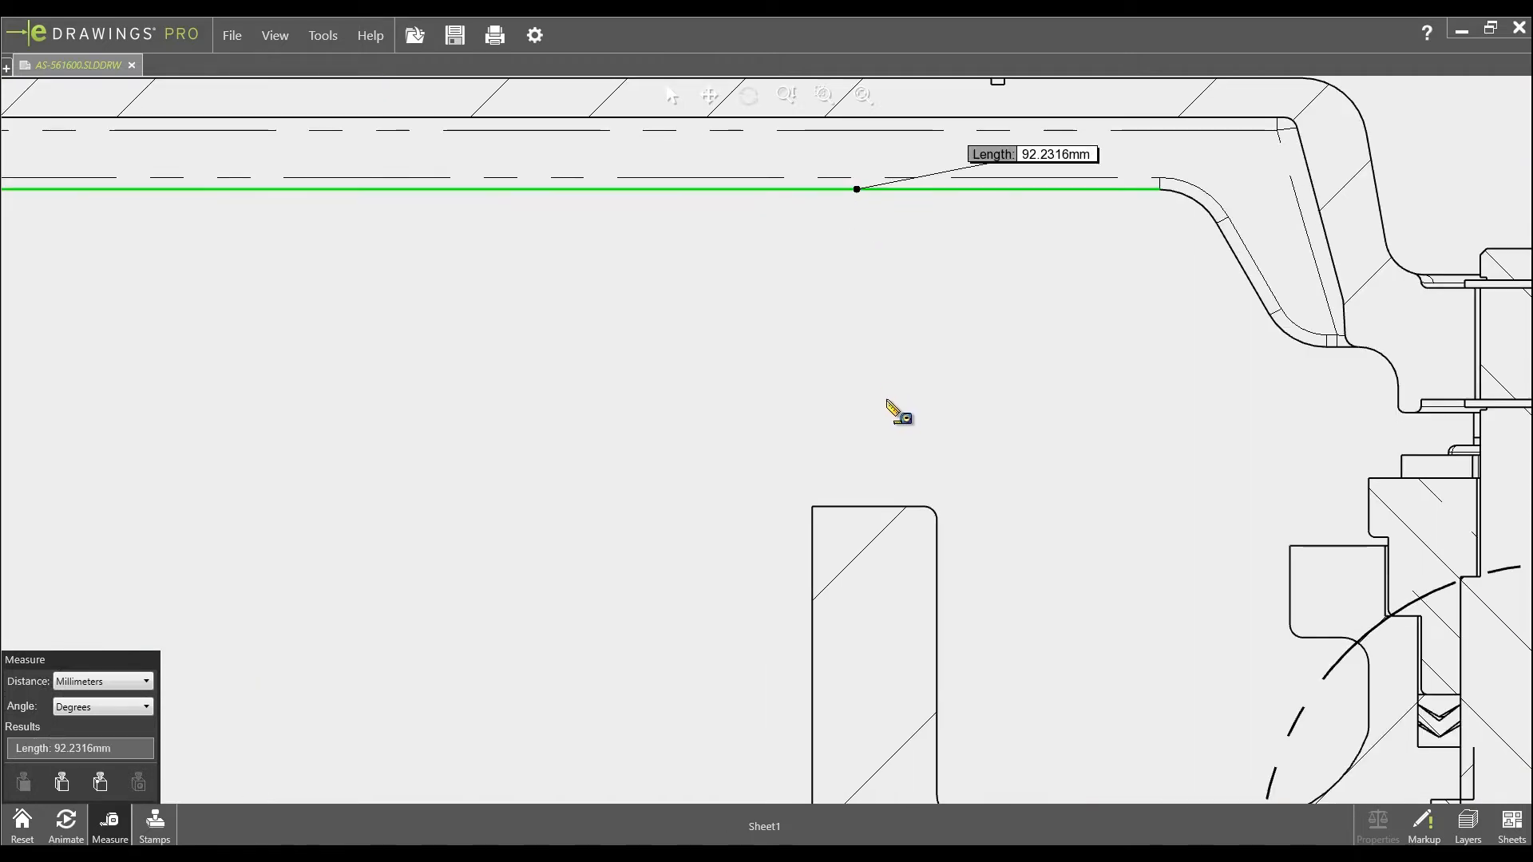
{"action": "left_click", "coordinate": [879, 506]}
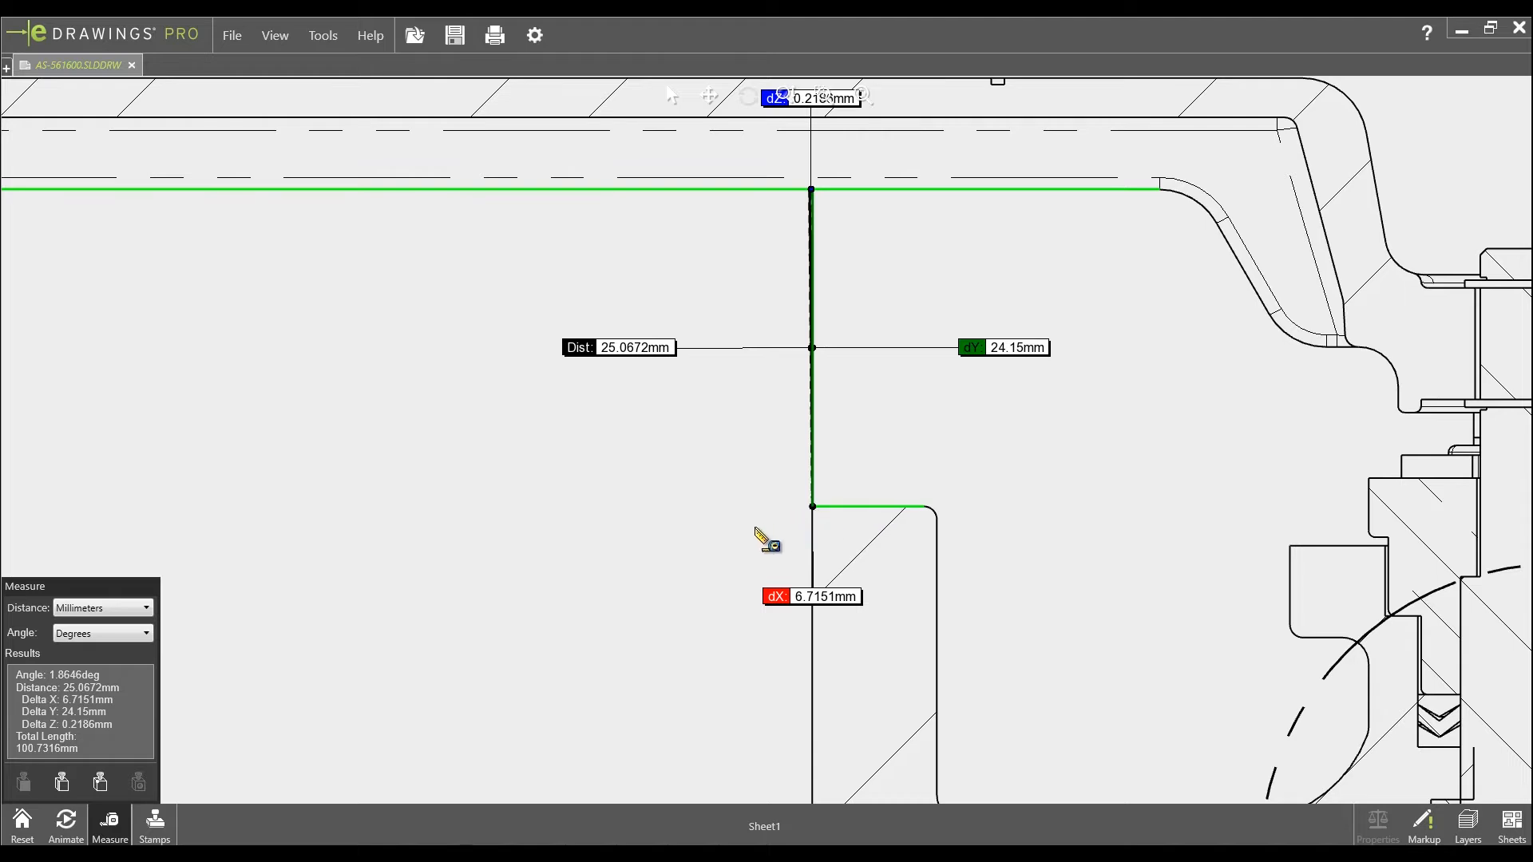
{"action": "key", "text": "Escape"}
- Add a cloud-with-text markup beginning "Please Ensure Proper Hand Clear" to the valve handle in Section B-B
{"action": "scroll", "coordinate": [1114, 700], "scroll_direction": "up", "scroll_amount": 10}
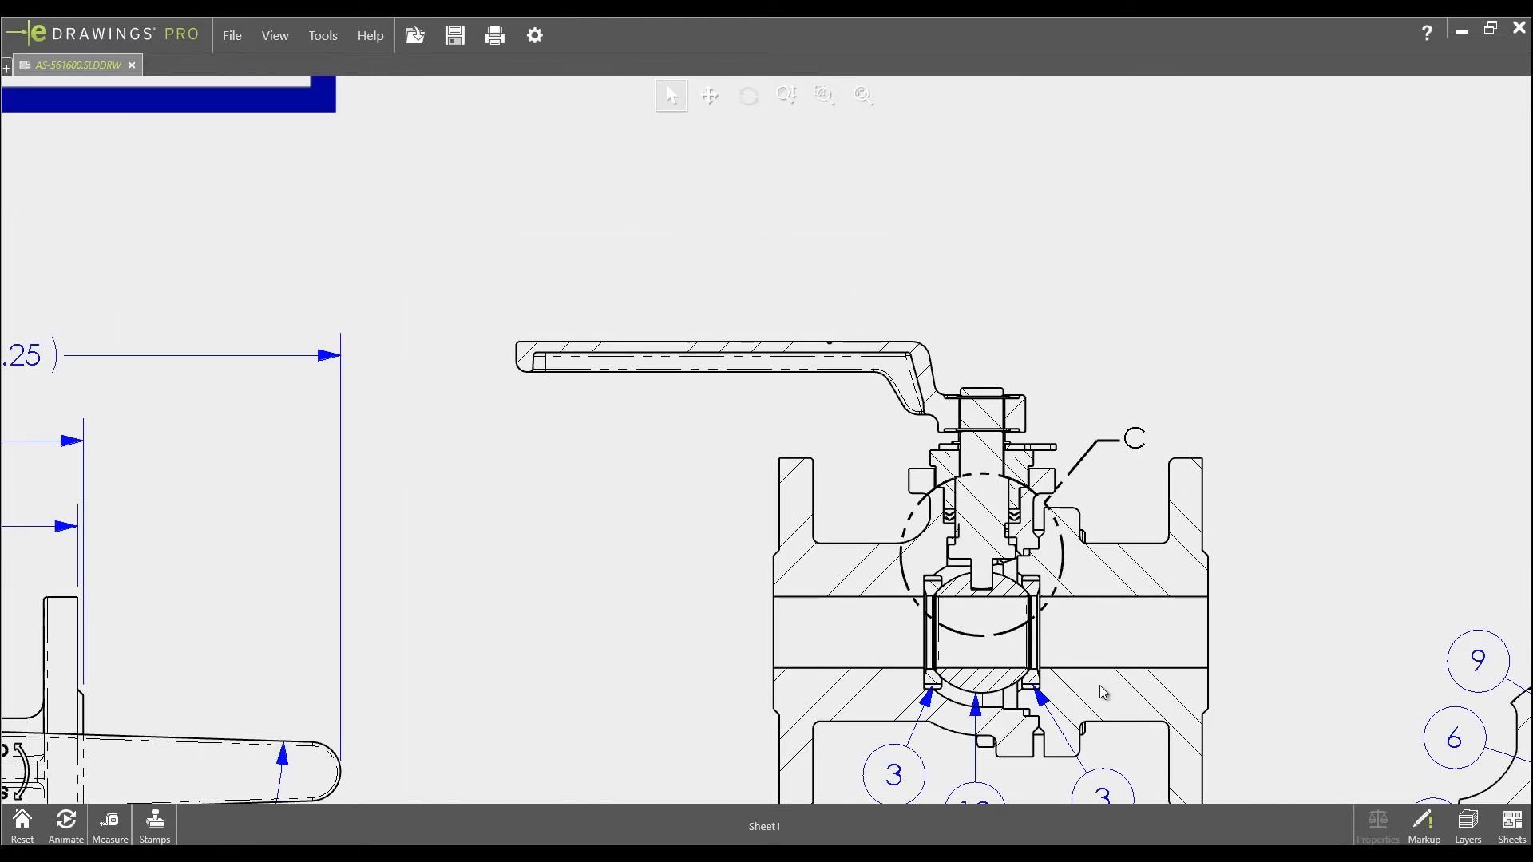
{"action": "left_click", "coordinate": [1427, 833]}
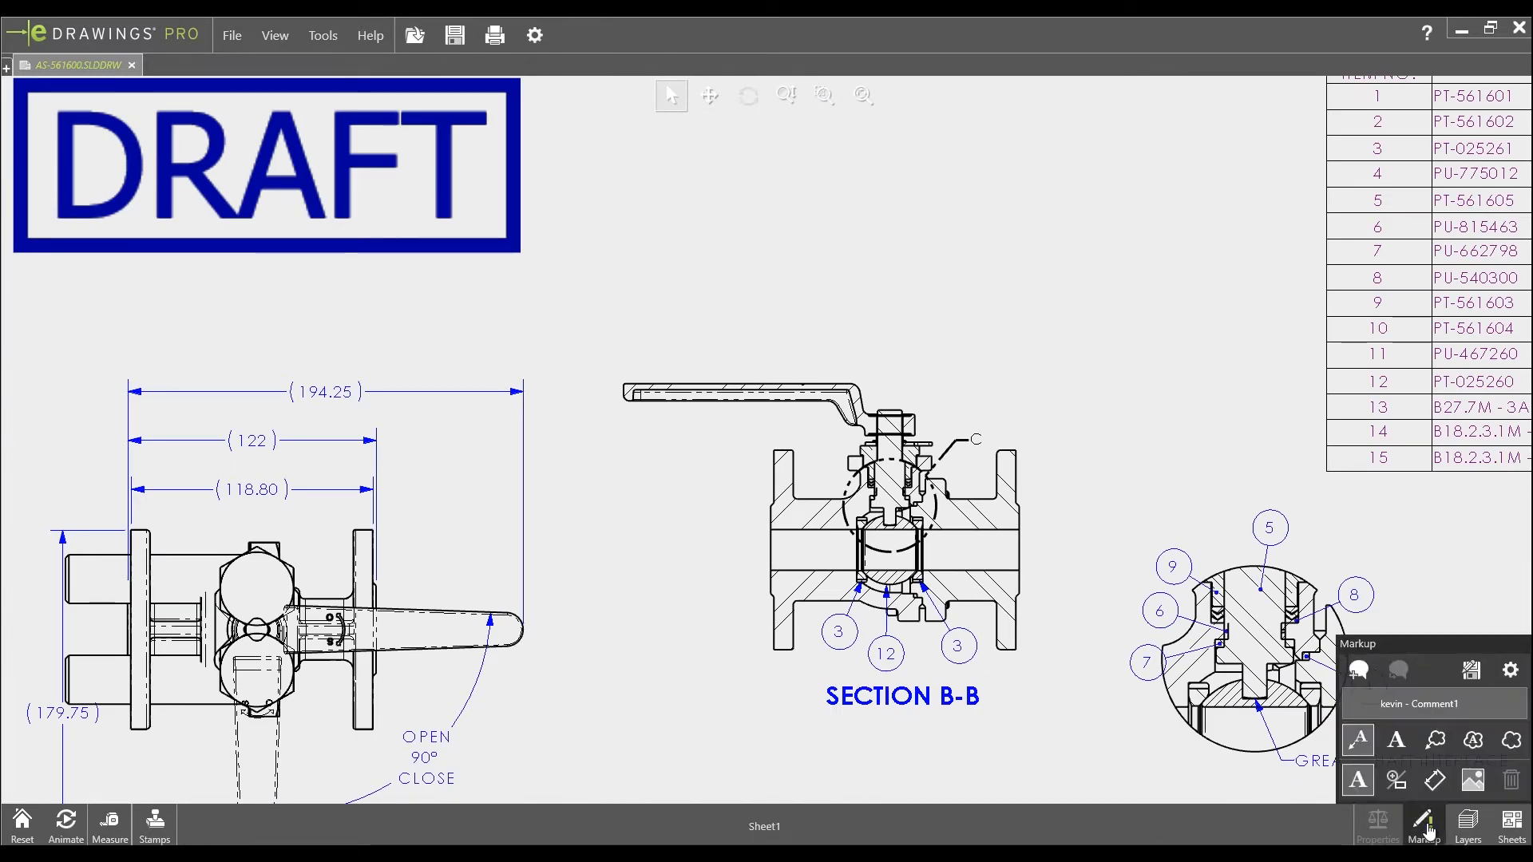
{"action": "left_click", "coordinate": [1473, 740]}
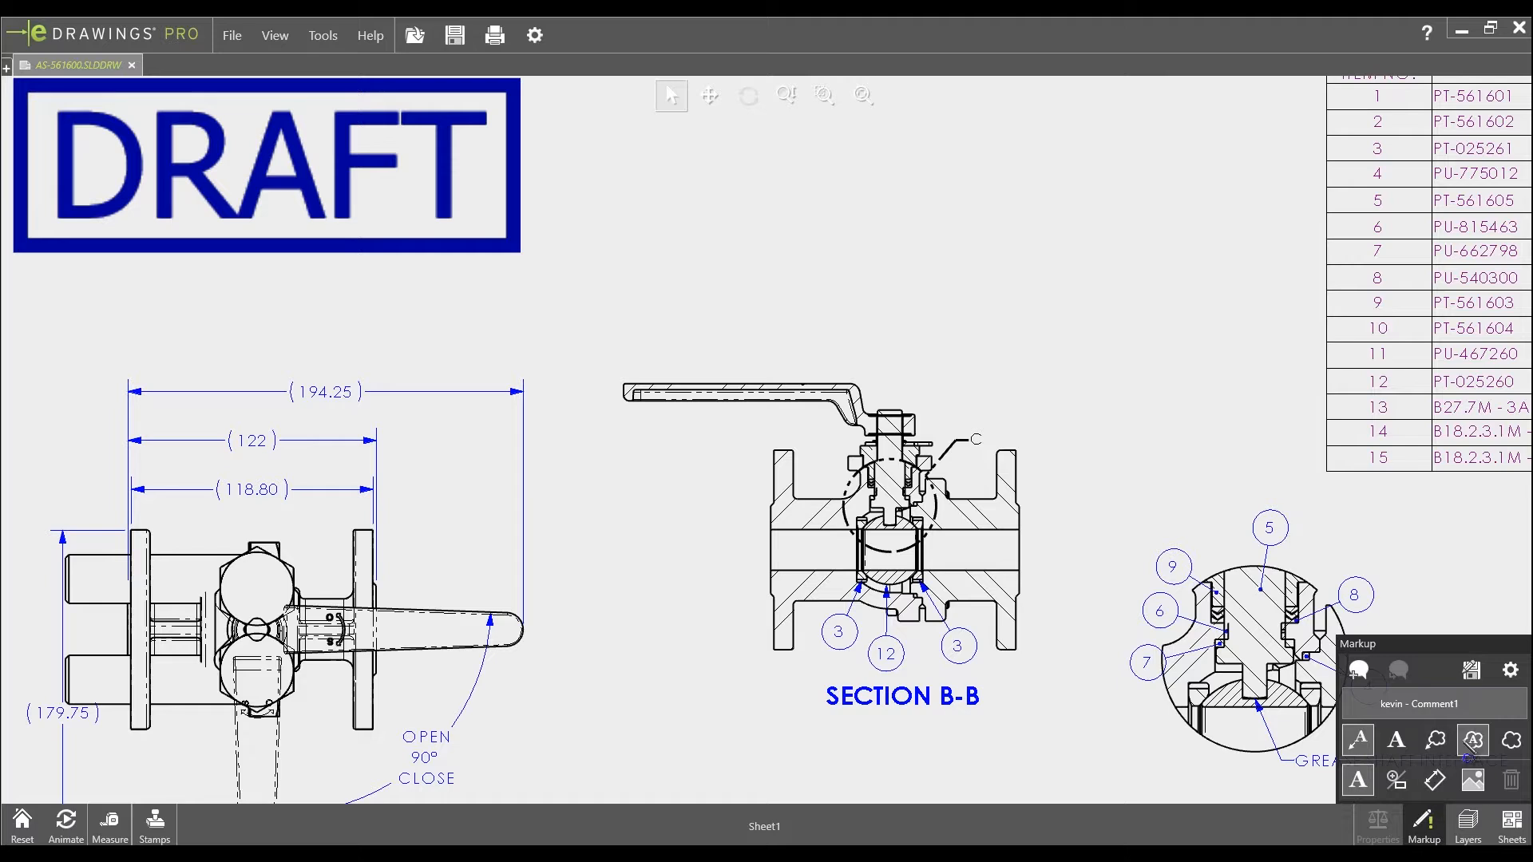
{"action": "left_click", "coordinate": [731, 405]}
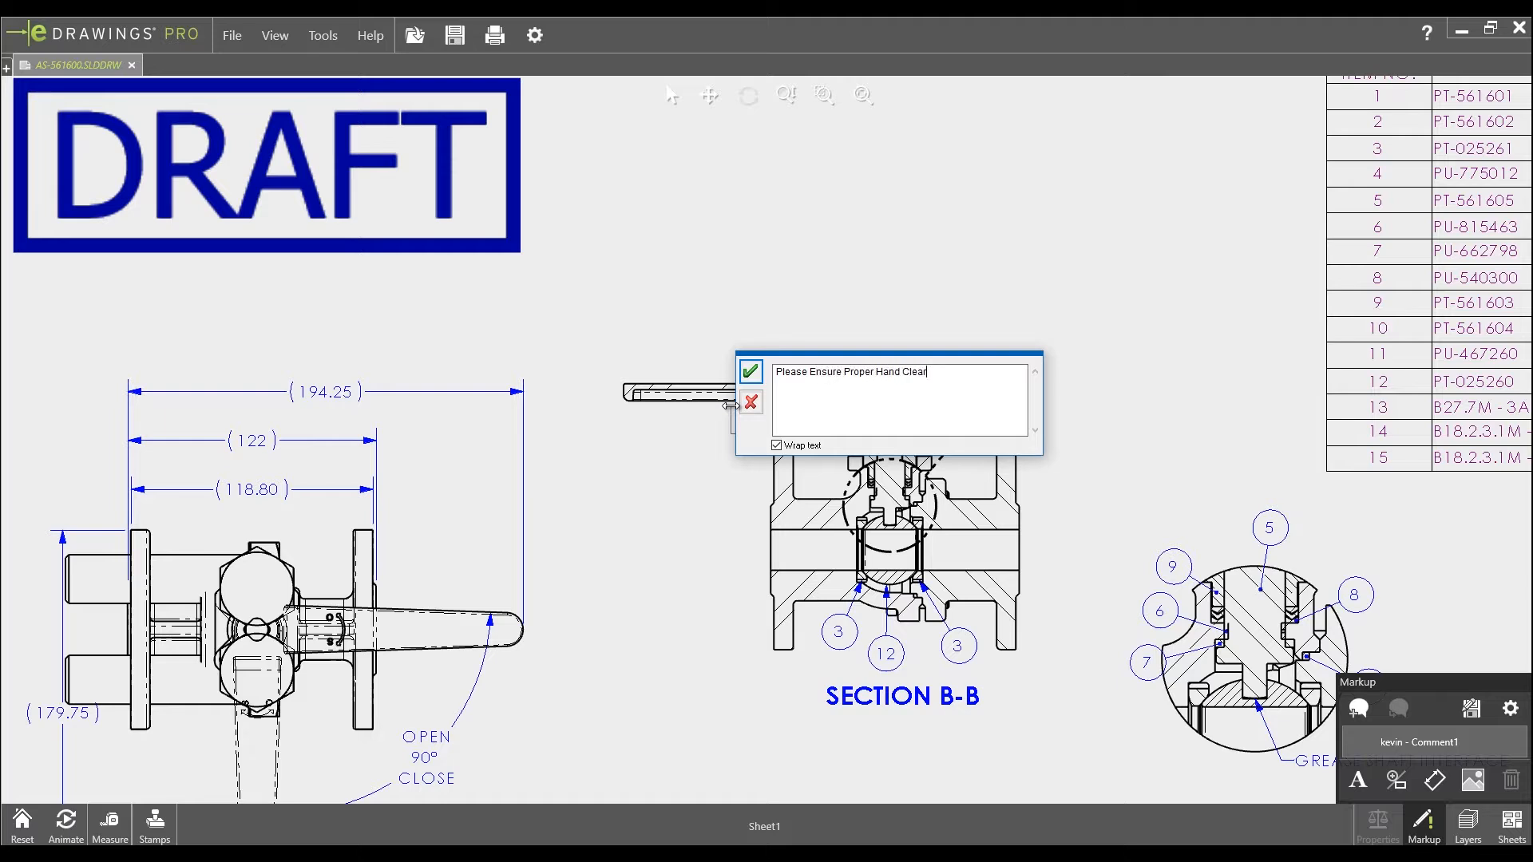
{"action": "left_click", "coordinate": [750, 372]}
{"action": "left_click_drag", "start_coordinate": [1014, 385], "coordinate": [872, 311]}
{"action": "left_click", "coordinate": [1070, 435]}
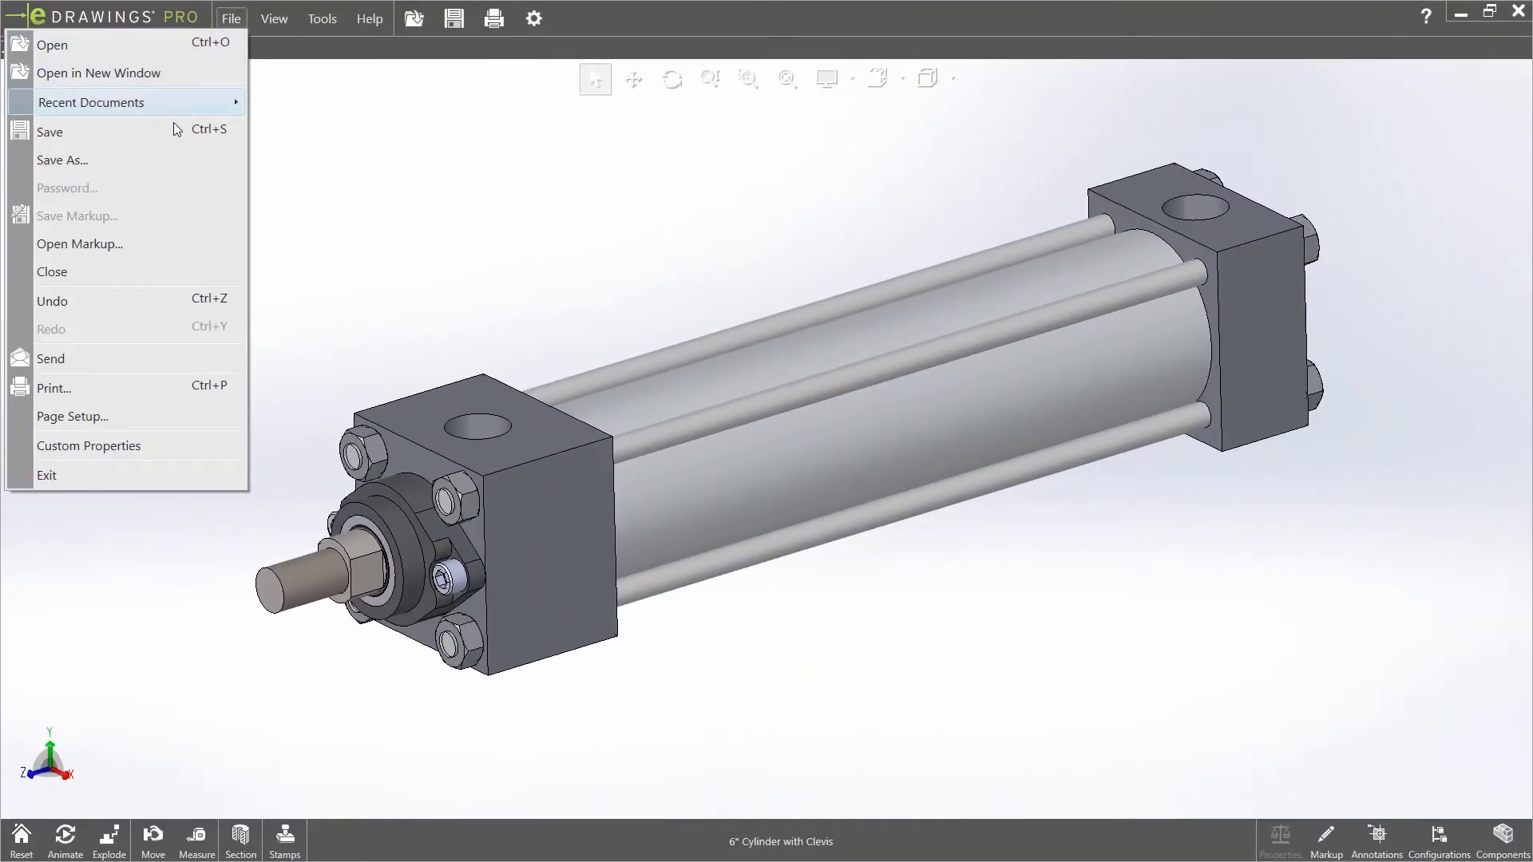
- Save the Cylinder Assembly as the eDrawings Web HTML file Cylinder Assembly.html in the eDrawings dataset folder
{"action": "left_click", "coordinate": [165, 157]}
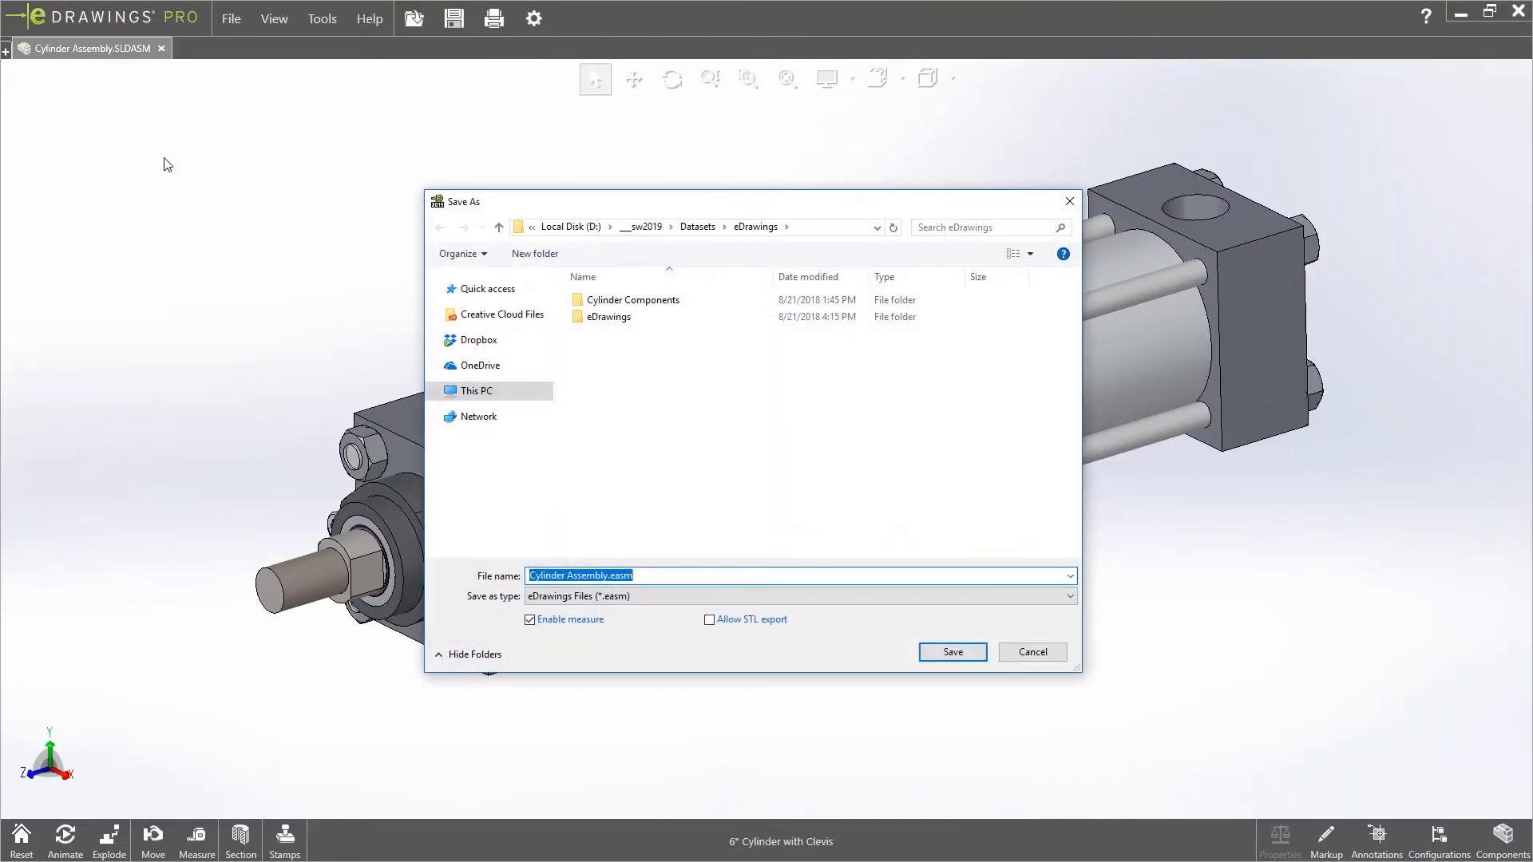
{"action": "left_click", "coordinate": [681, 598]}
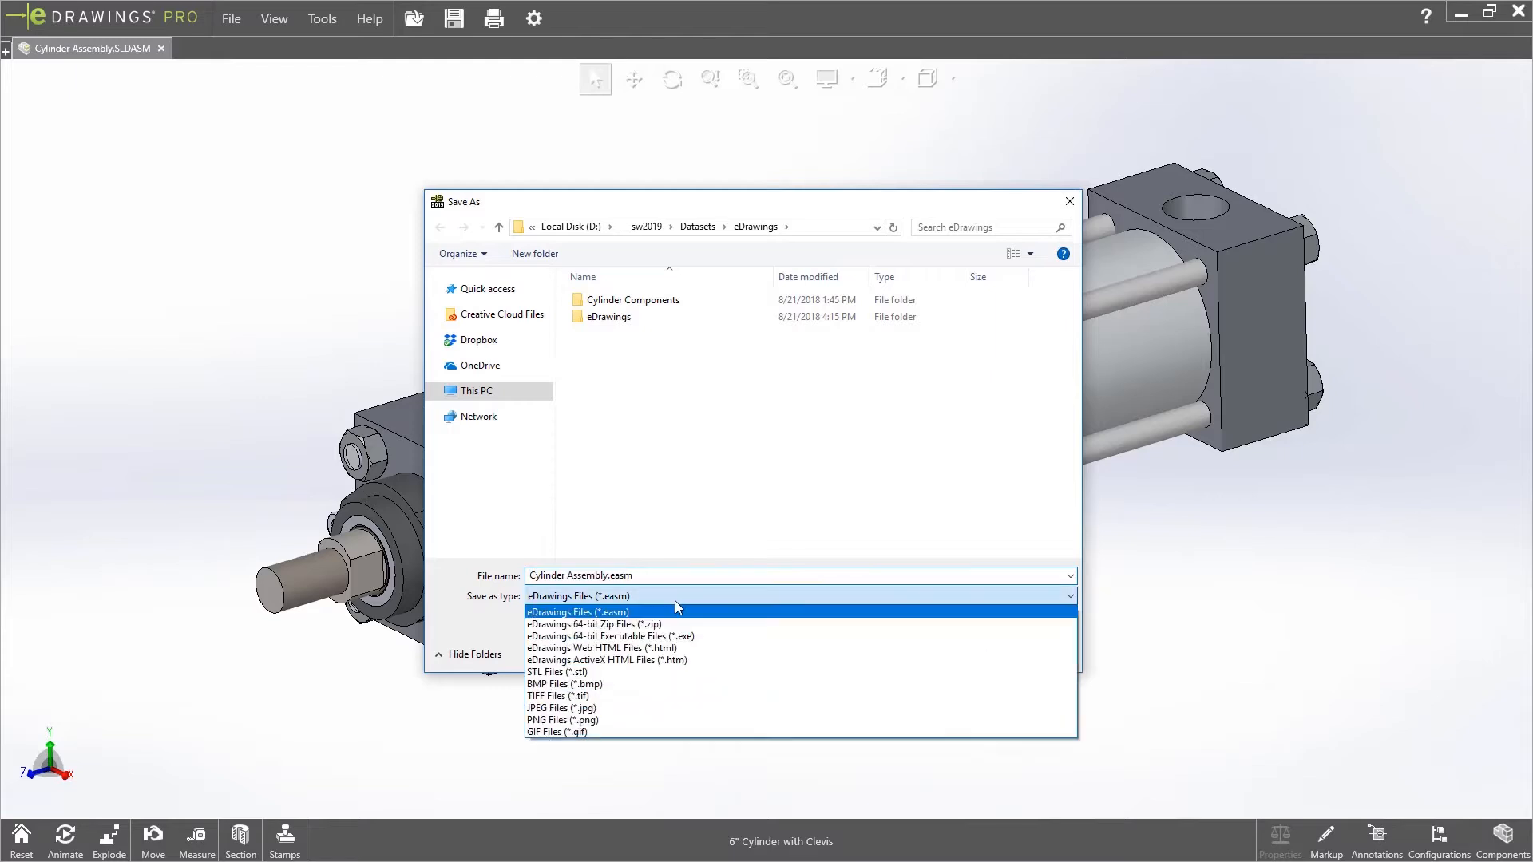
{"action": "left_click", "coordinate": [683, 647]}
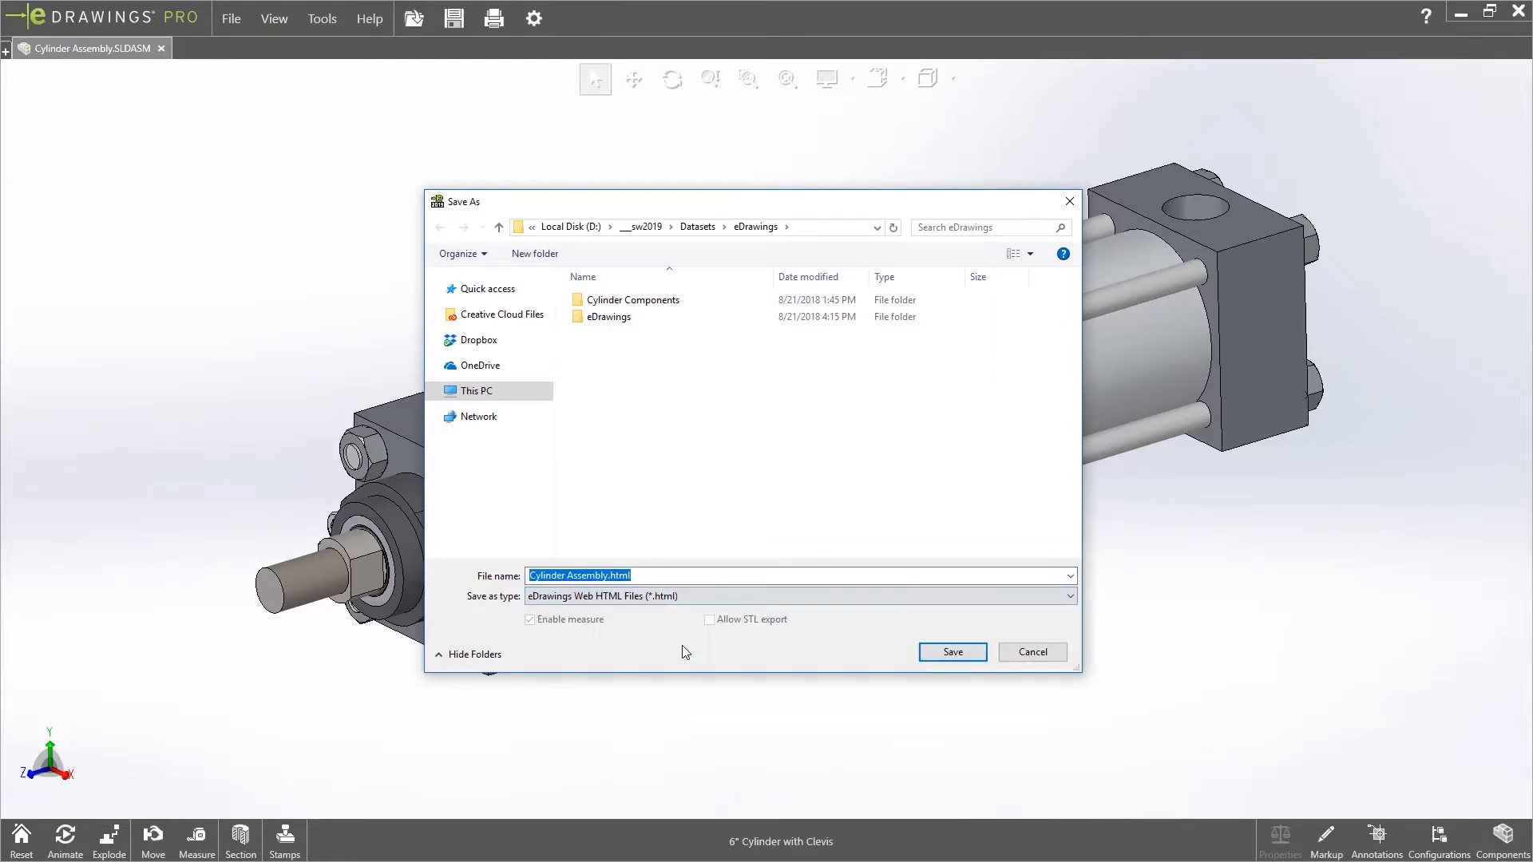
{"action": "left_click", "coordinate": [950, 652]}
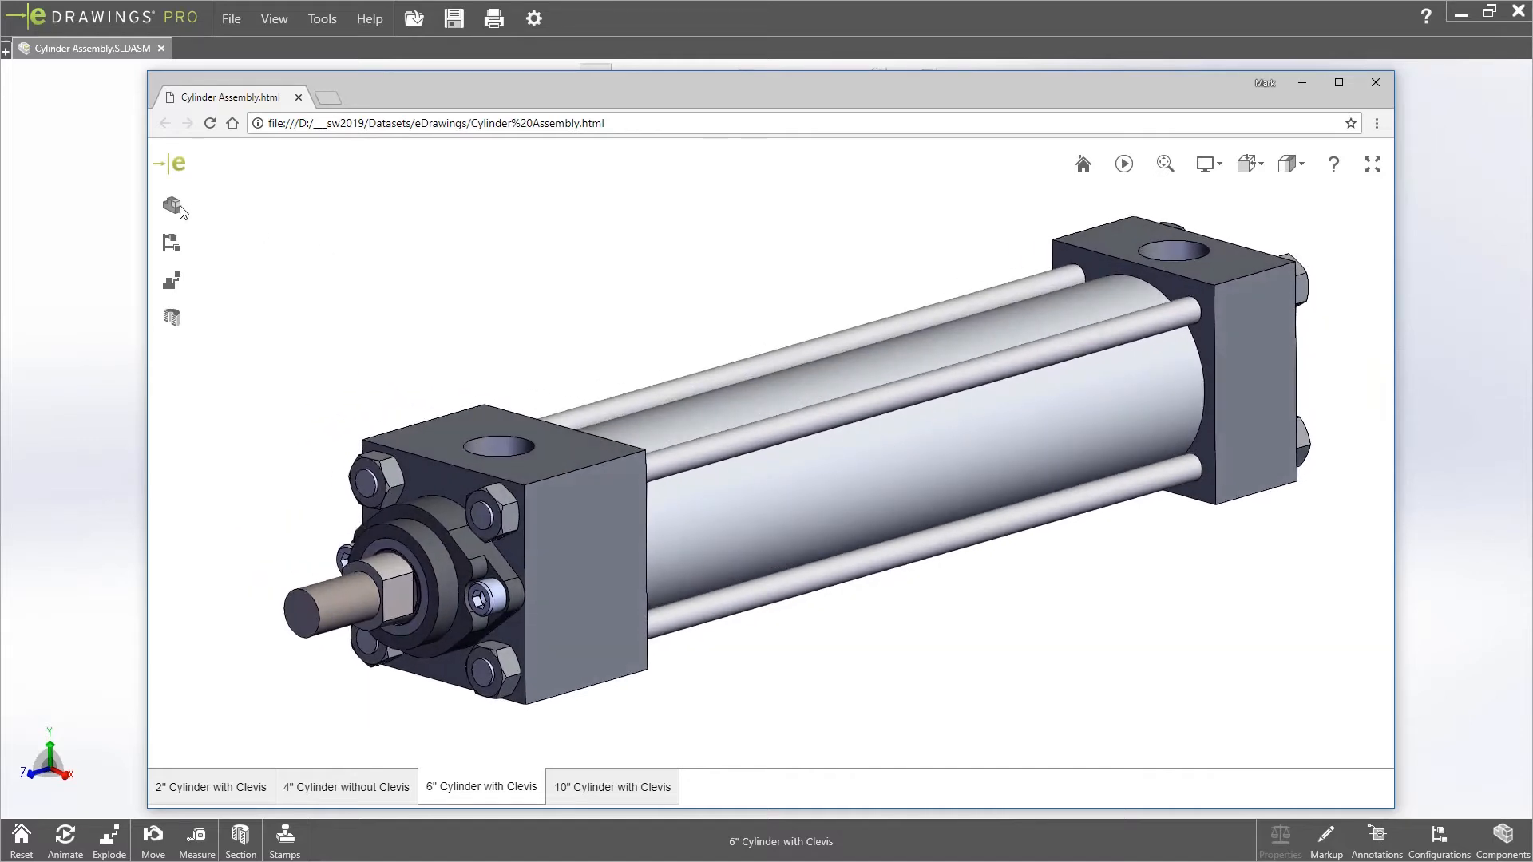
- In the browser view of Cylinder Assembly.html, highlight the head, a socket head cap screw and both tube end seals from the component list
{"action": "left_click", "coordinate": [180, 209]}
{"action": "left_click", "coordinate": [273, 280]}
{"action": "left_click", "coordinate": [284, 394]}
{"action": "left_click", "coordinate": [284, 426]}
{"action": "left_click", "coordinate": [286, 457]}
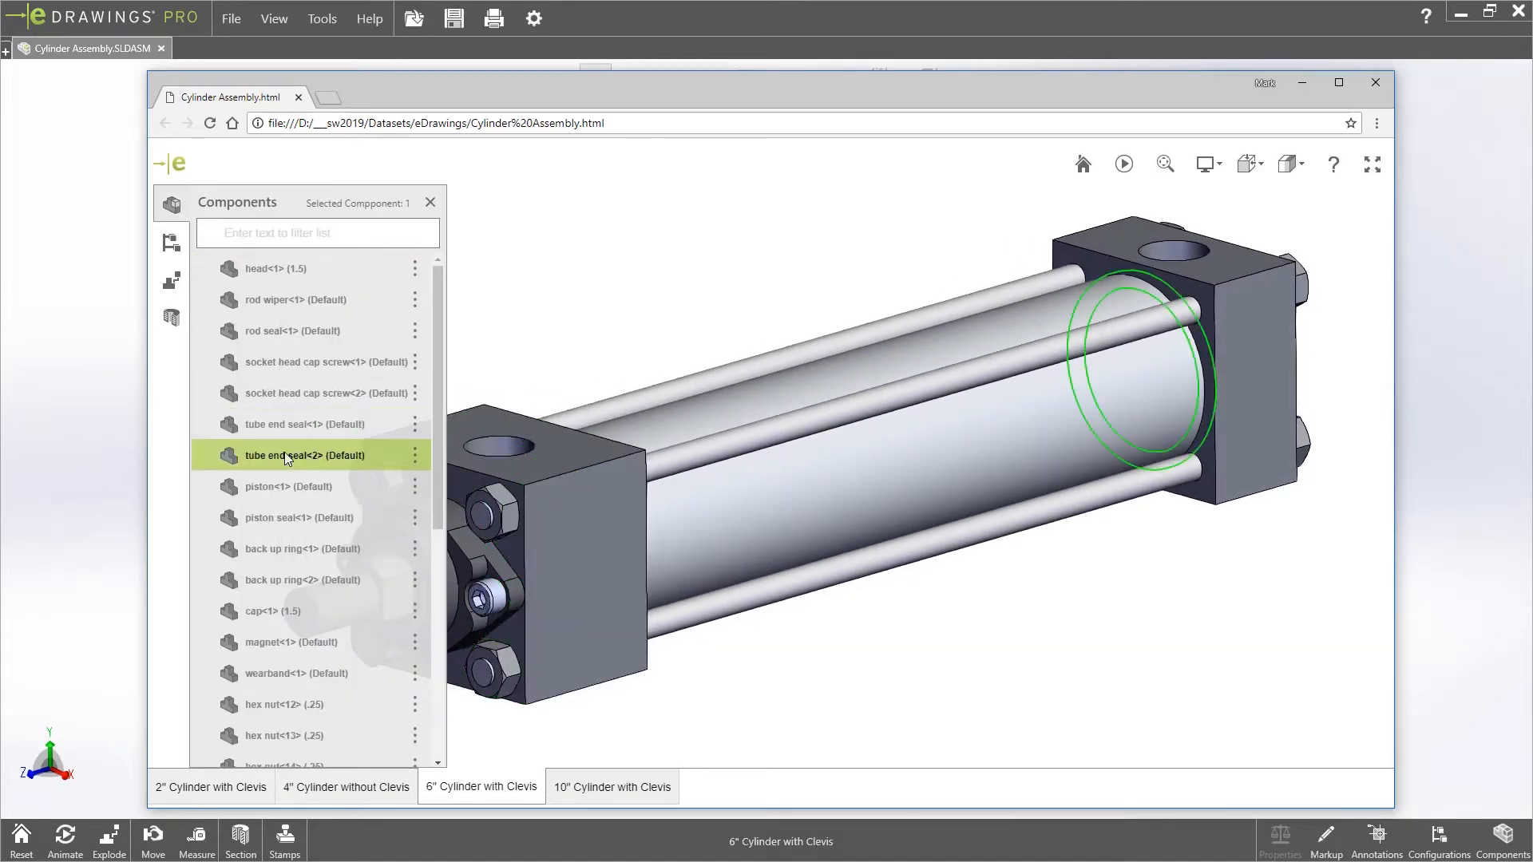
{"action": "left_click", "coordinate": [171, 204]}
- Show the 2" with clevis, 4" without clevis and 6" with clevis configurations in turn in the web viewer
{"action": "left_click", "coordinate": [171, 244]}
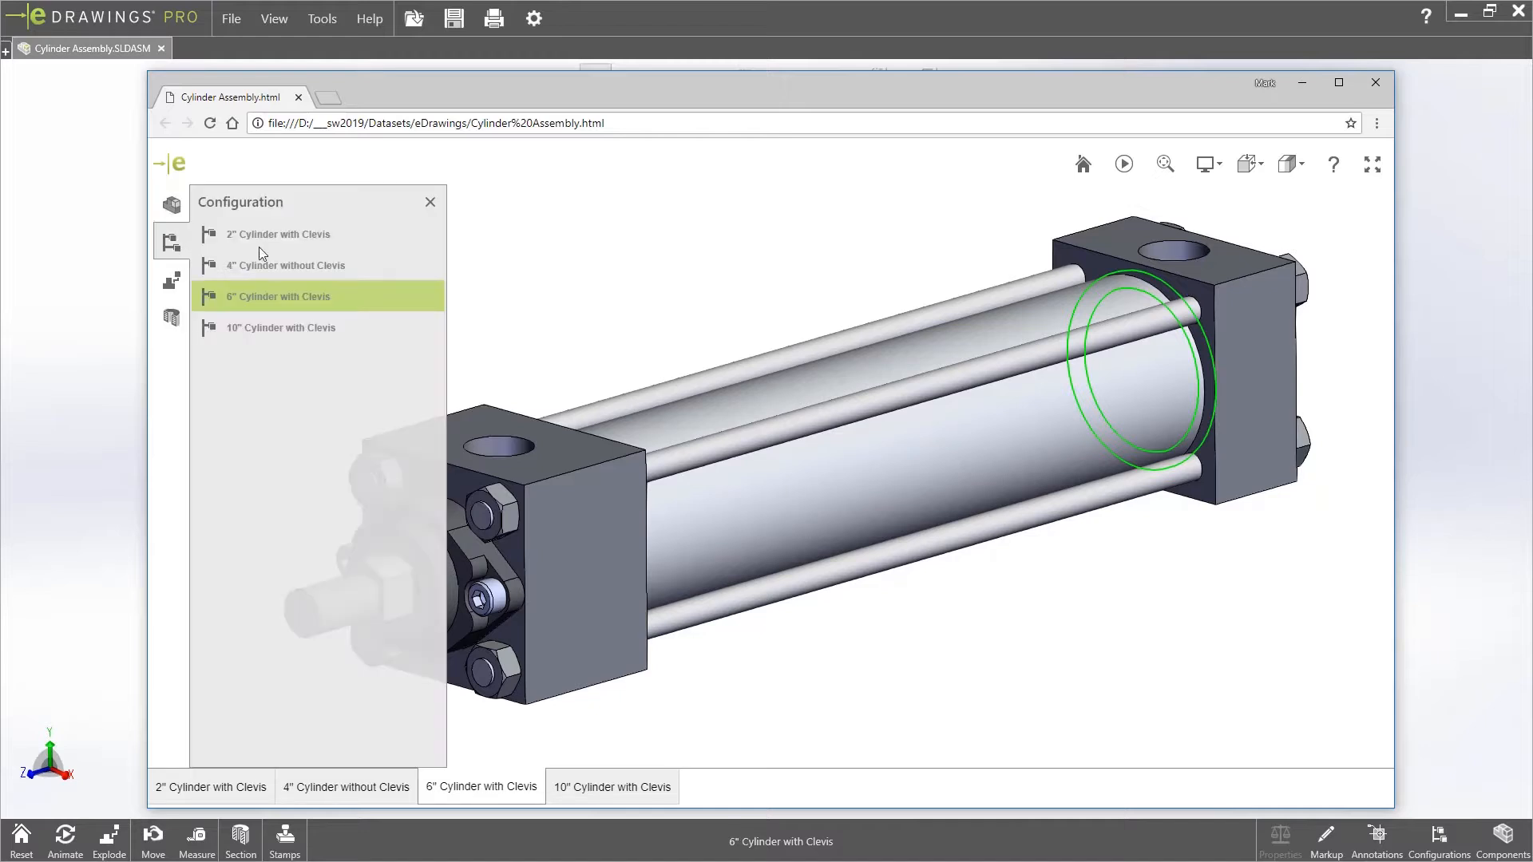
{"action": "left_click", "coordinate": [280, 233]}
{"action": "left_click", "coordinate": [277, 265]}
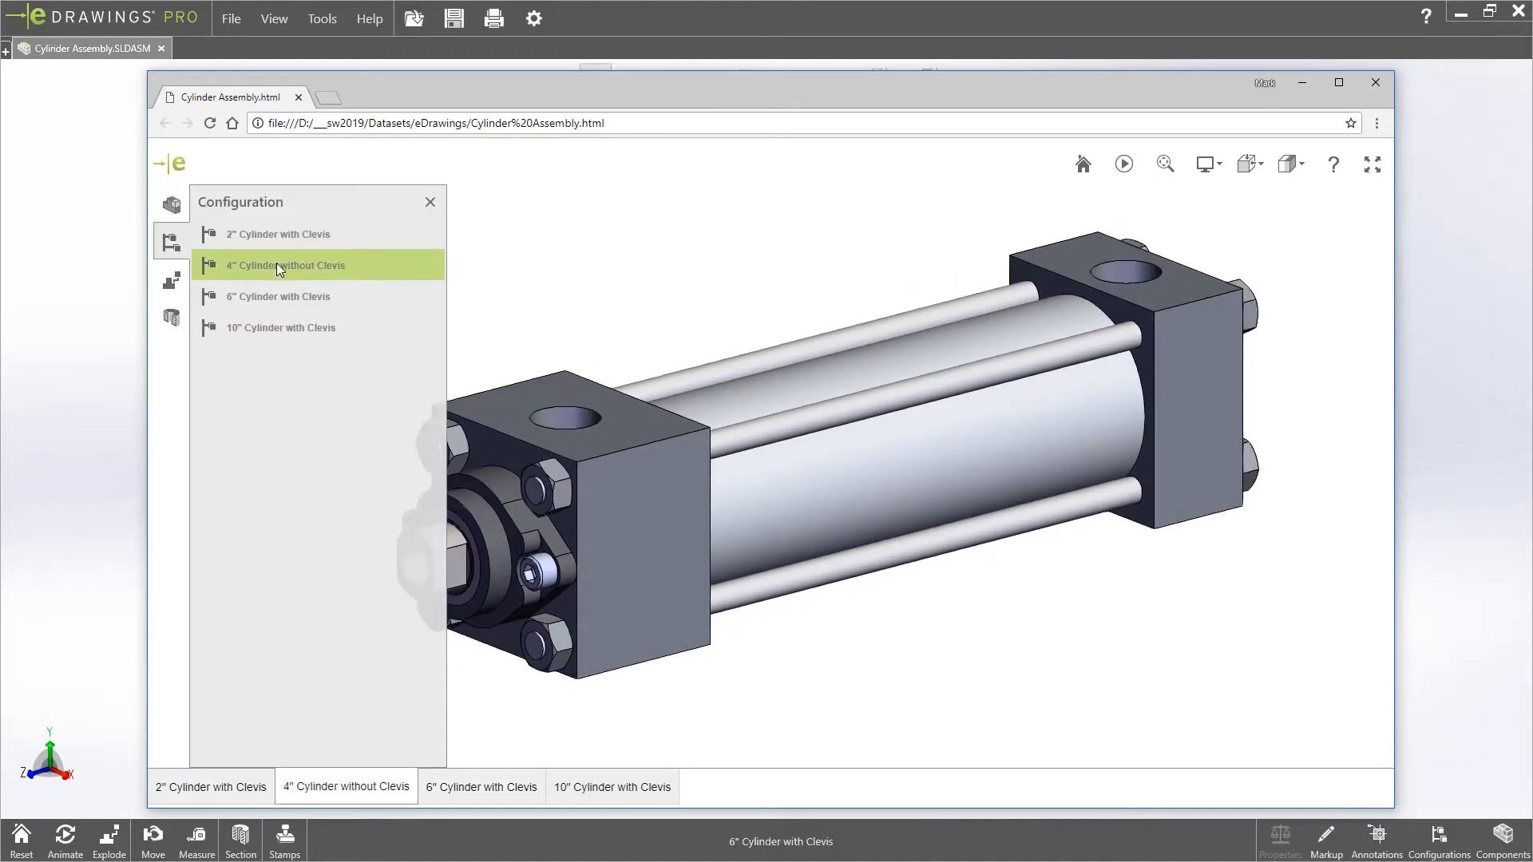
{"action": "left_click", "coordinate": [276, 297]}
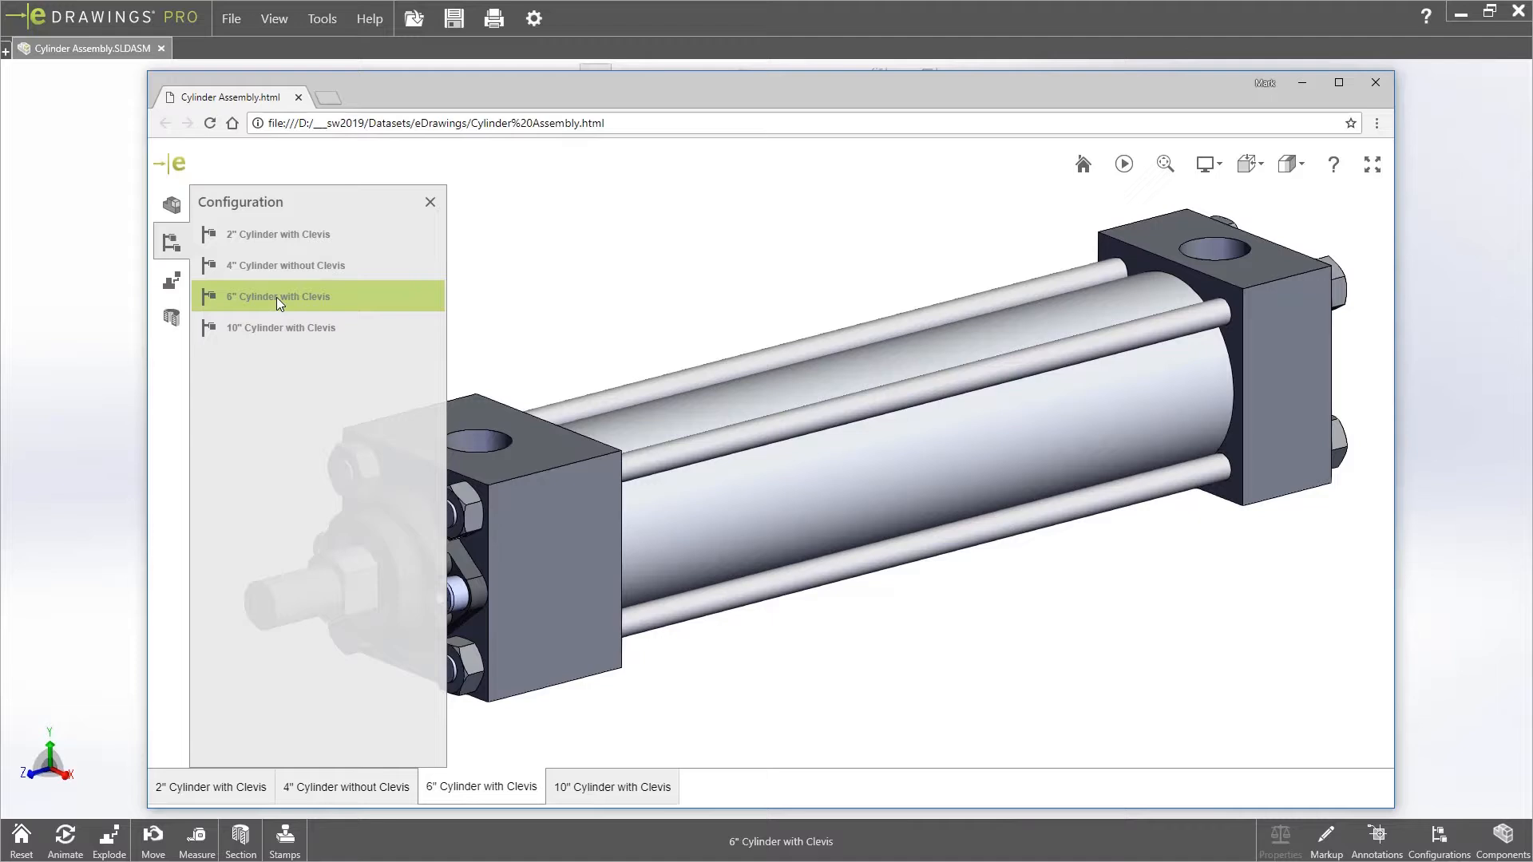
- Explode the 6" cylinder assembly in the web viewer to inspect its parts, and collapse it again
{"action": "left_click", "coordinate": [171, 284]}
{"action": "left_click_drag", "start_coordinate": [206, 334], "coordinate": [206, 318]}
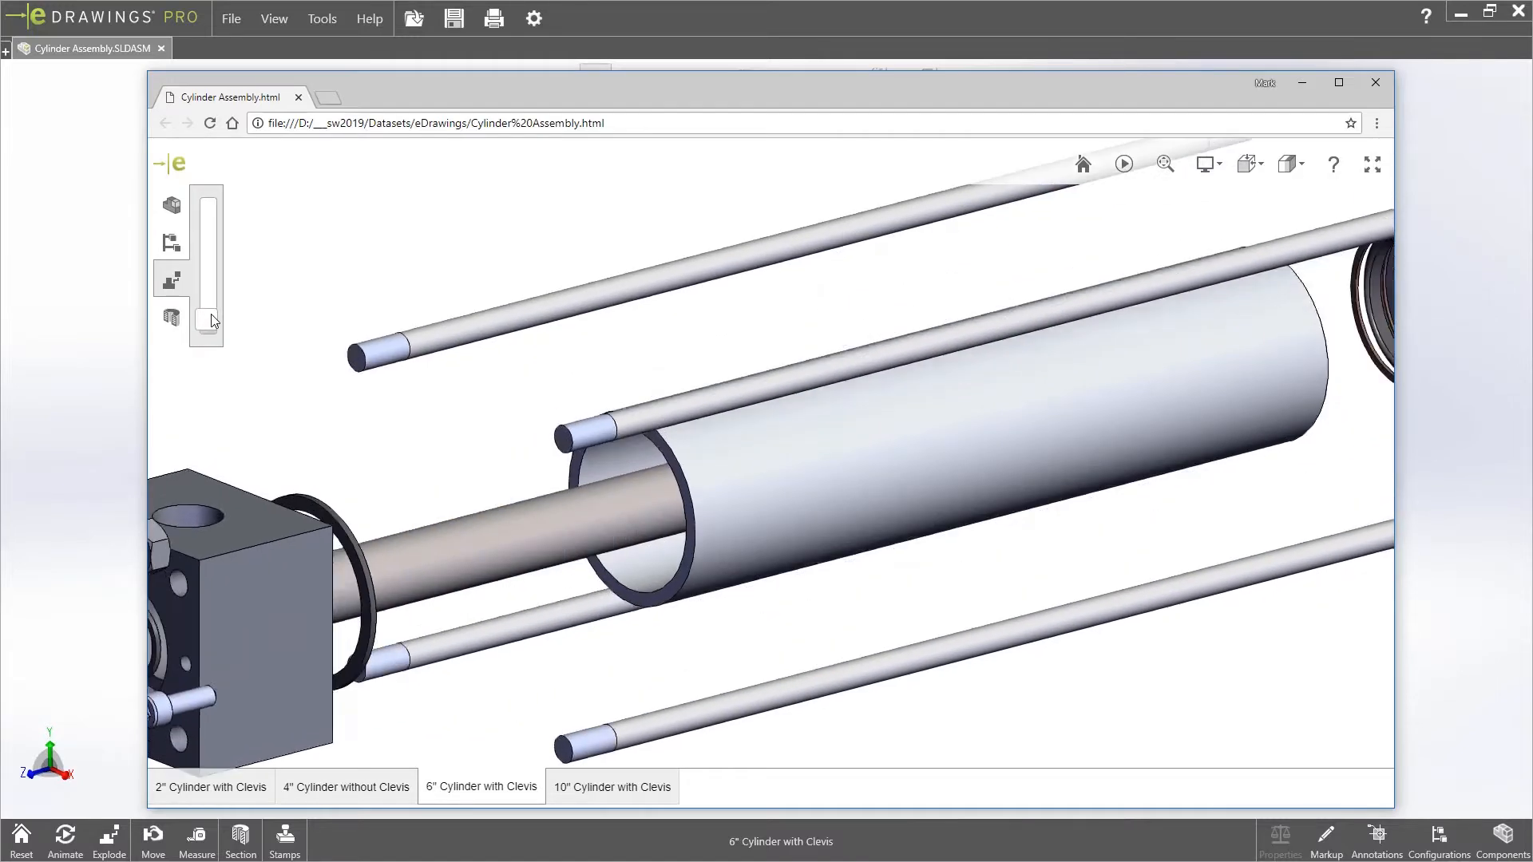
{"action": "scroll", "coordinate": [614, 372], "scroll_direction": "down", "scroll_amount": 3}
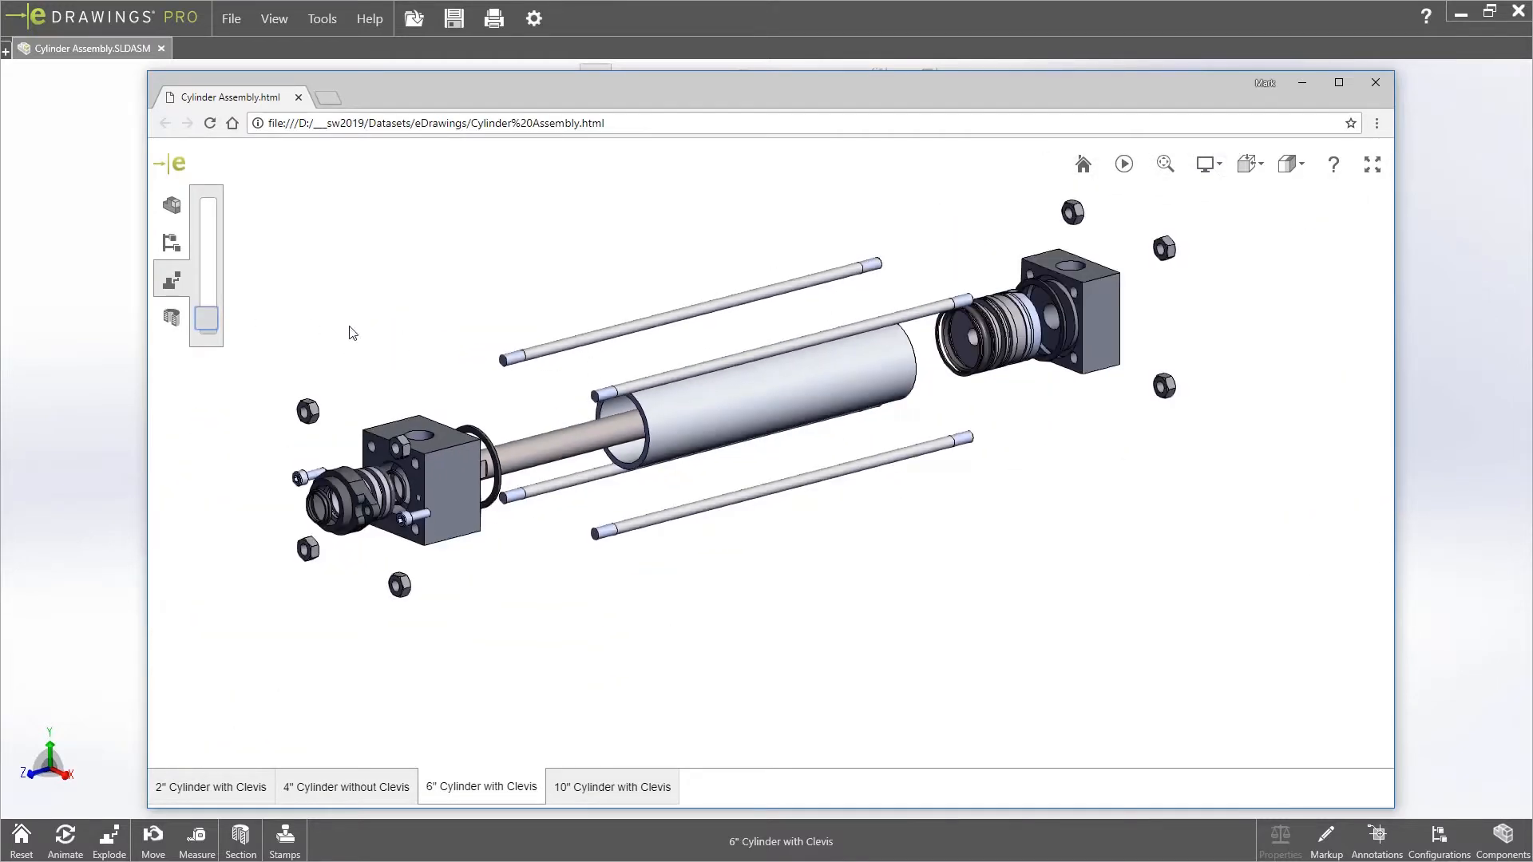
{"action": "left_click_drag", "start_coordinate": [202, 317], "coordinate": [205, 330]}
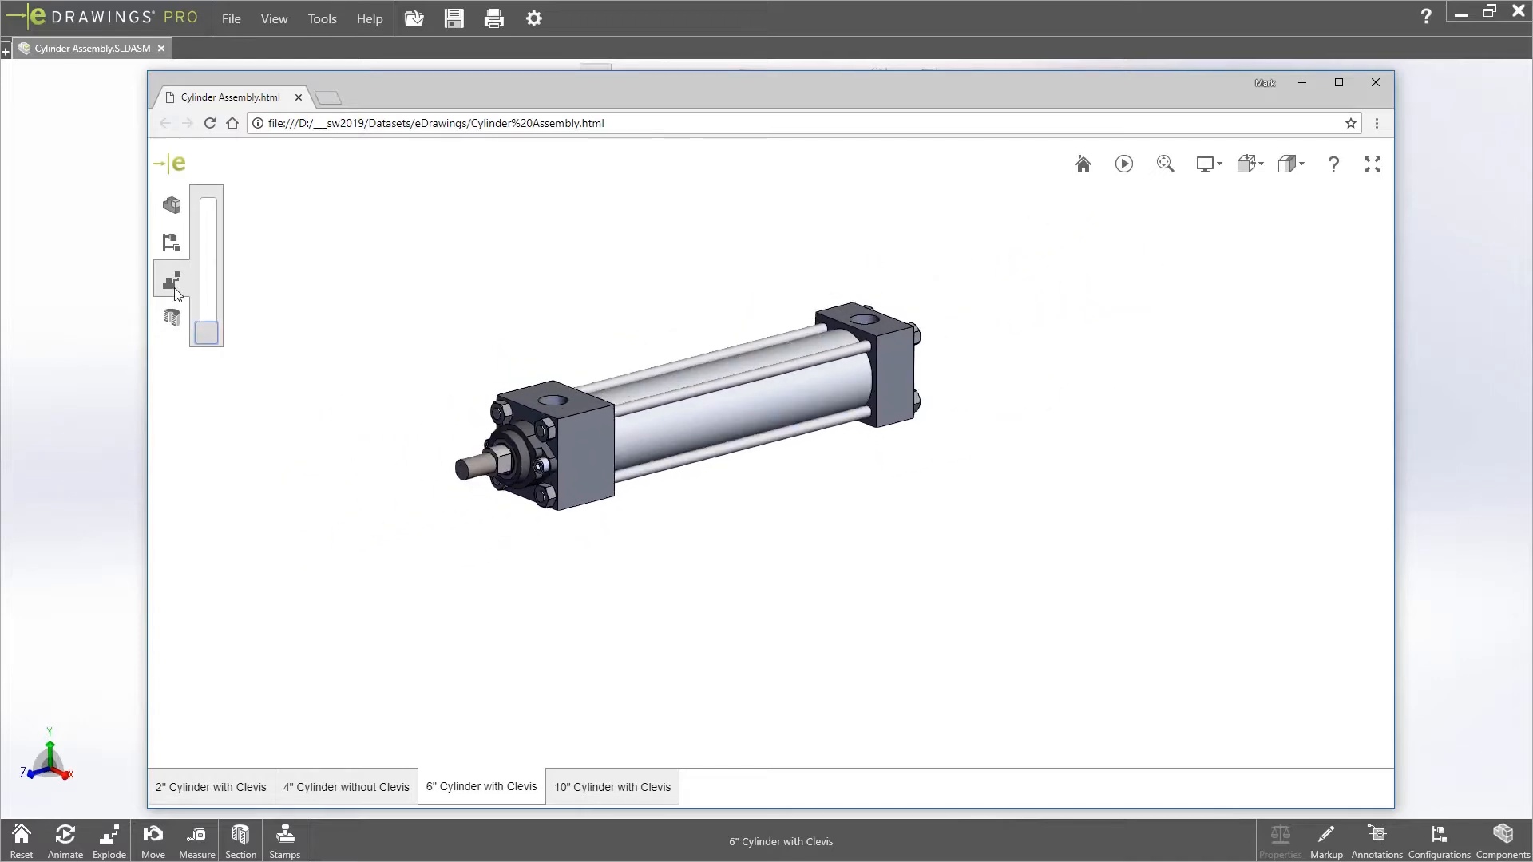
{"action": "left_click", "coordinate": [175, 289]}
- Section the cylinder along the Y/Z plane, flip the cut and view it square to the section plane before closing the section
{"action": "left_click", "coordinate": [173, 319]}
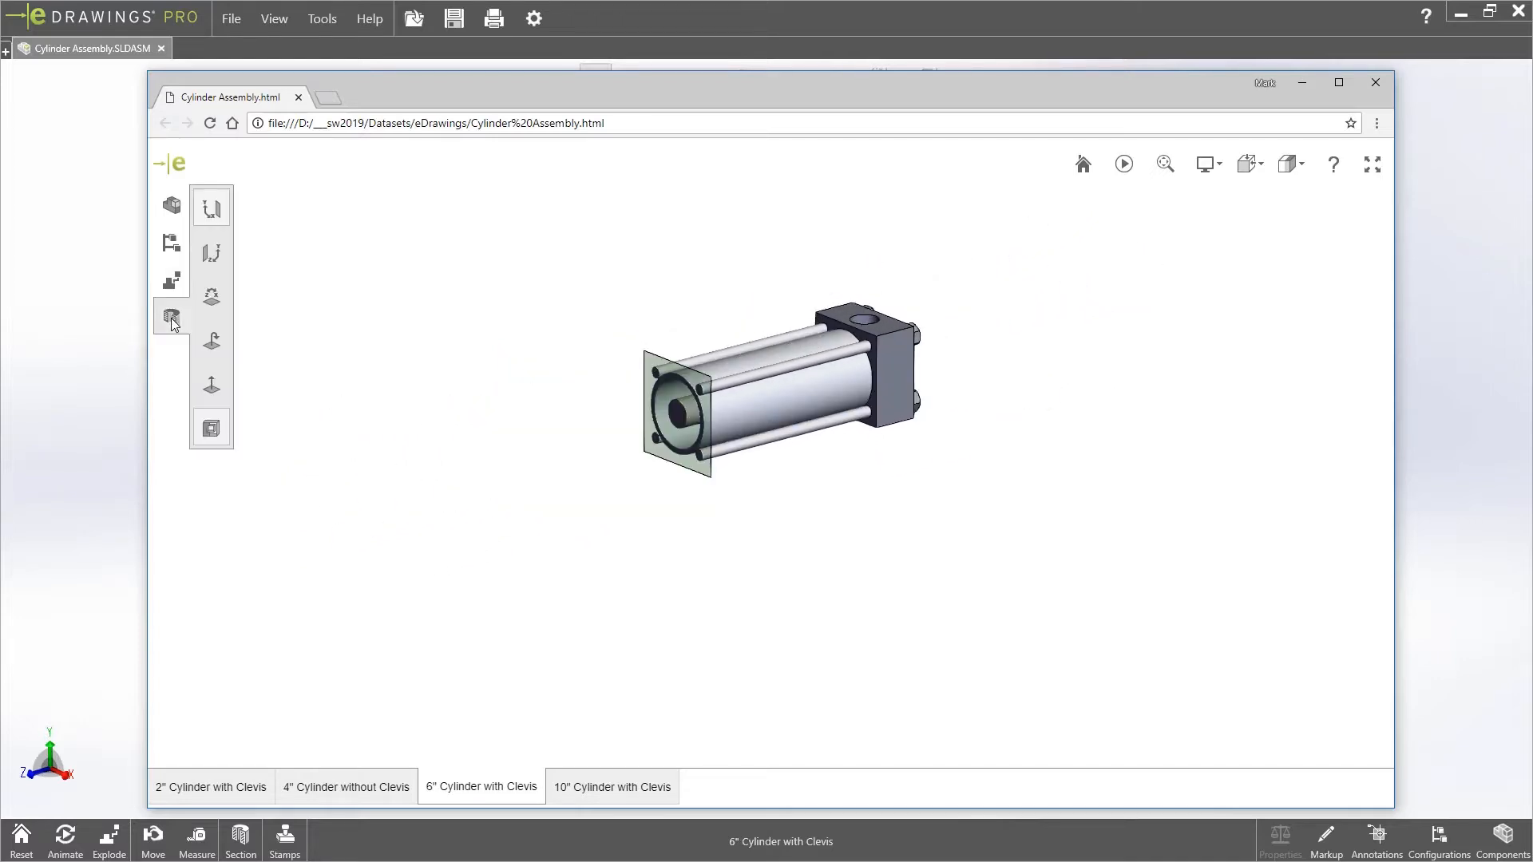
{"action": "left_click", "coordinate": [211, 297]}
{"action": "left_click", "coordinate": [212, 254]}
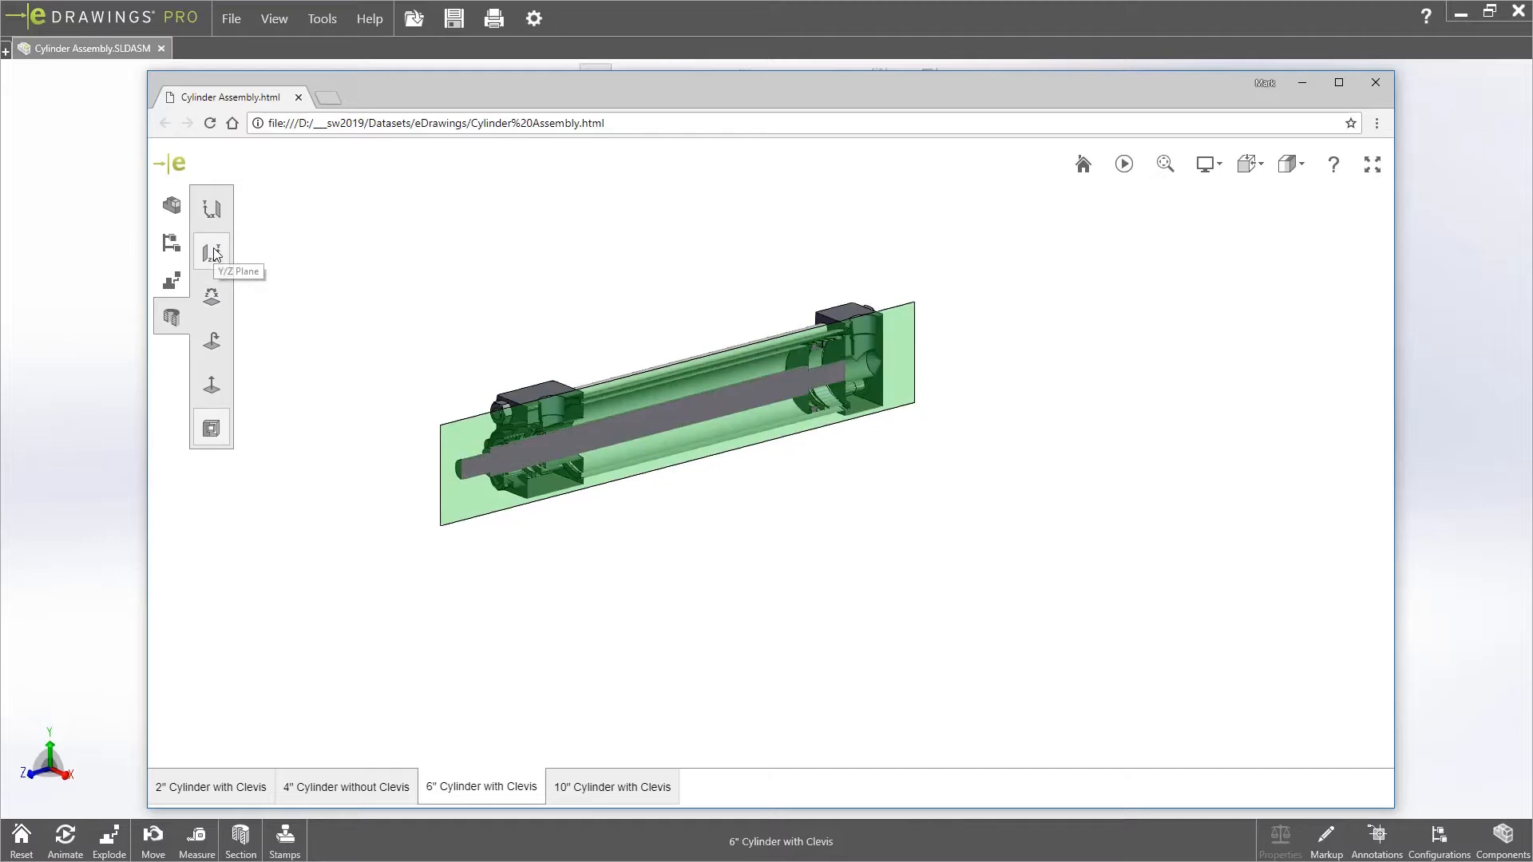
{"action": "left_click", "coordinate": [209, 339]}
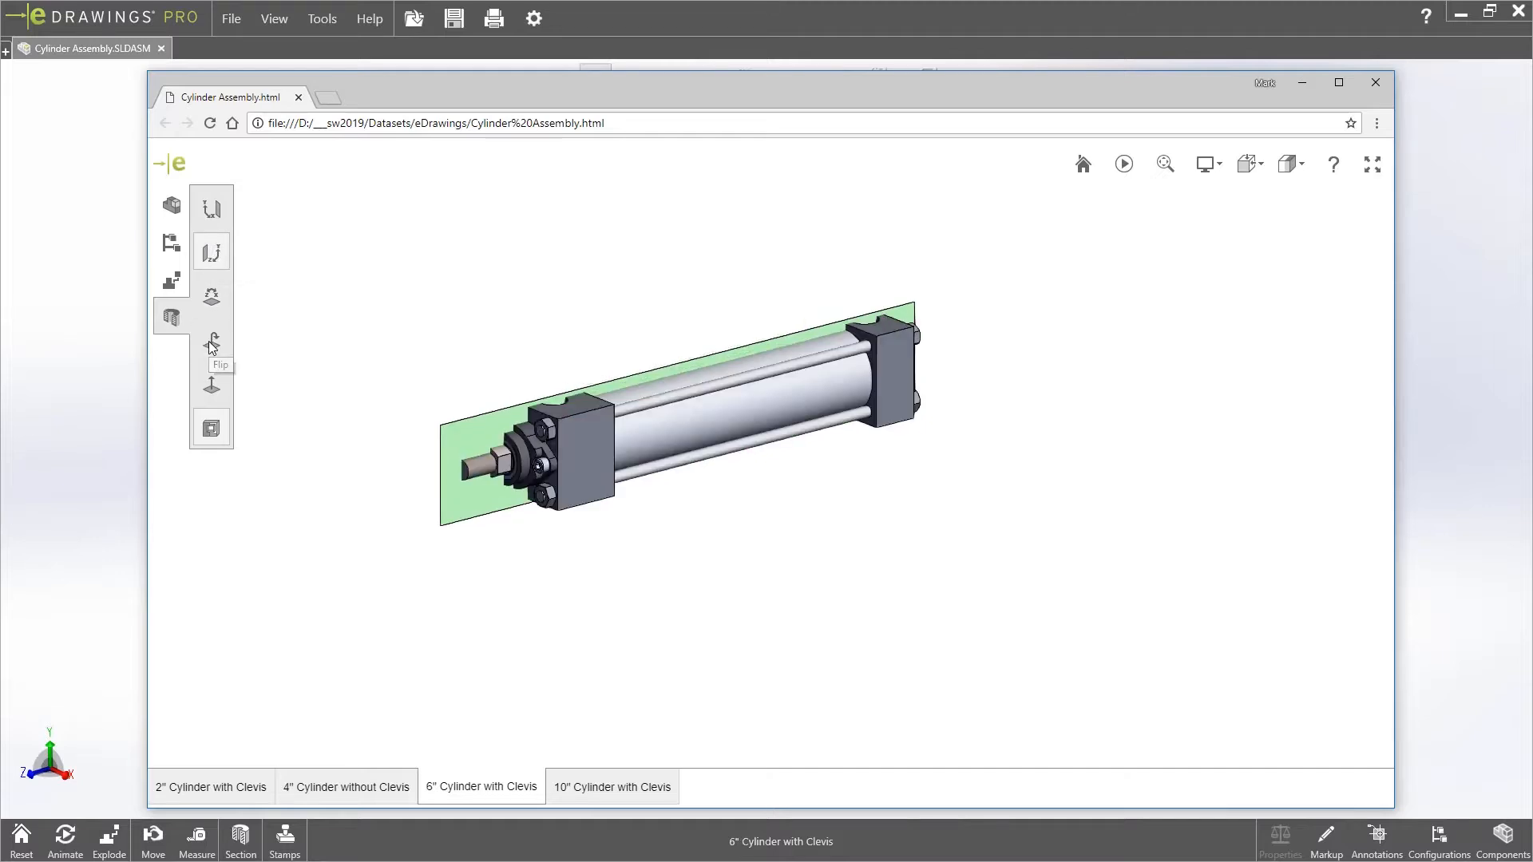
{"action": "left_click", "coordinate": [212, 388]}
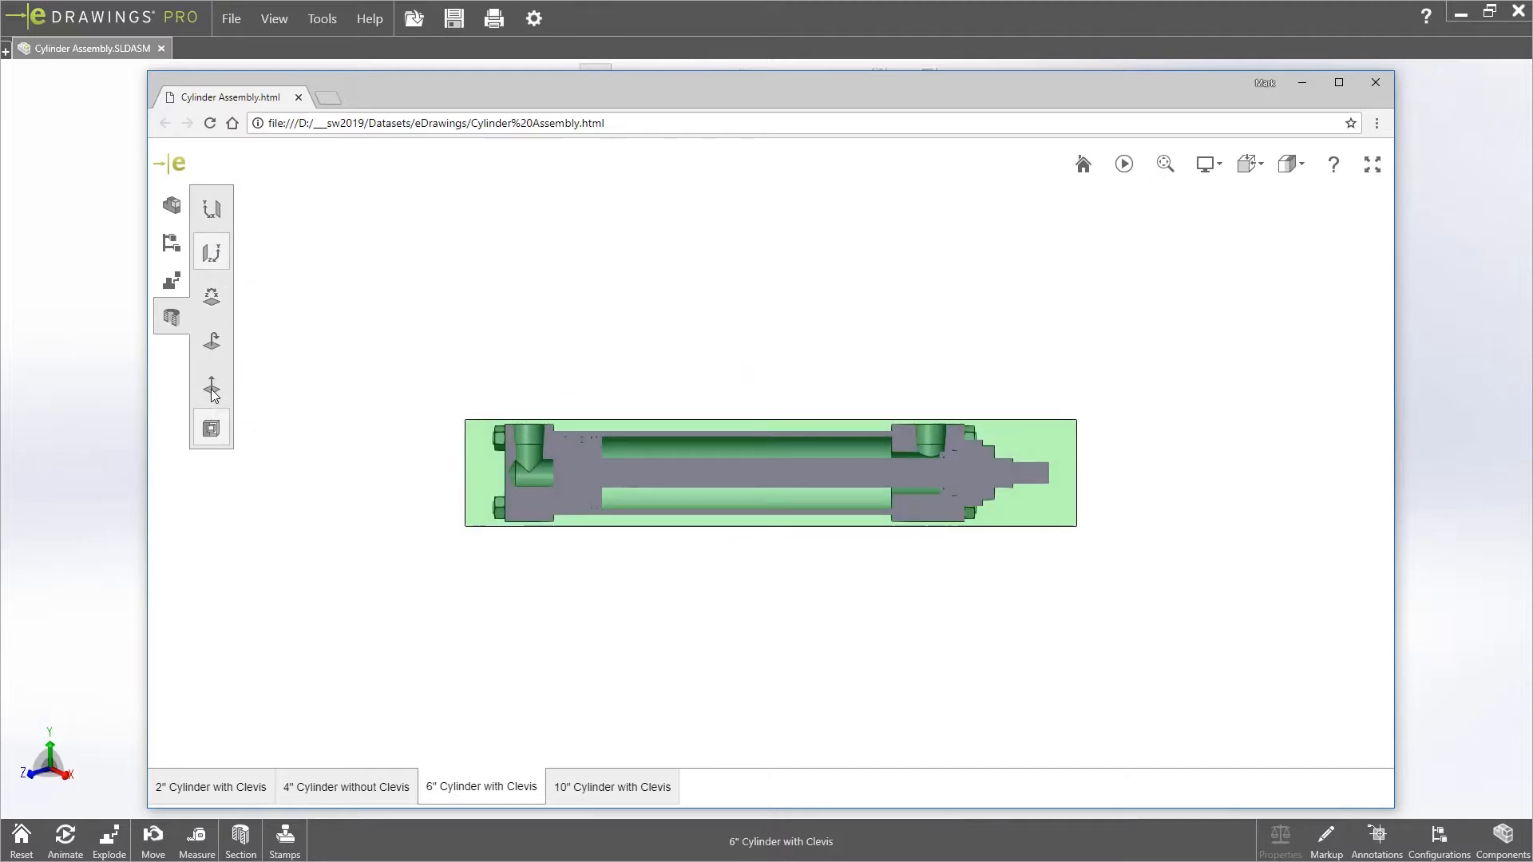
{"action": "left_click", "coordinate": [172, 319]}
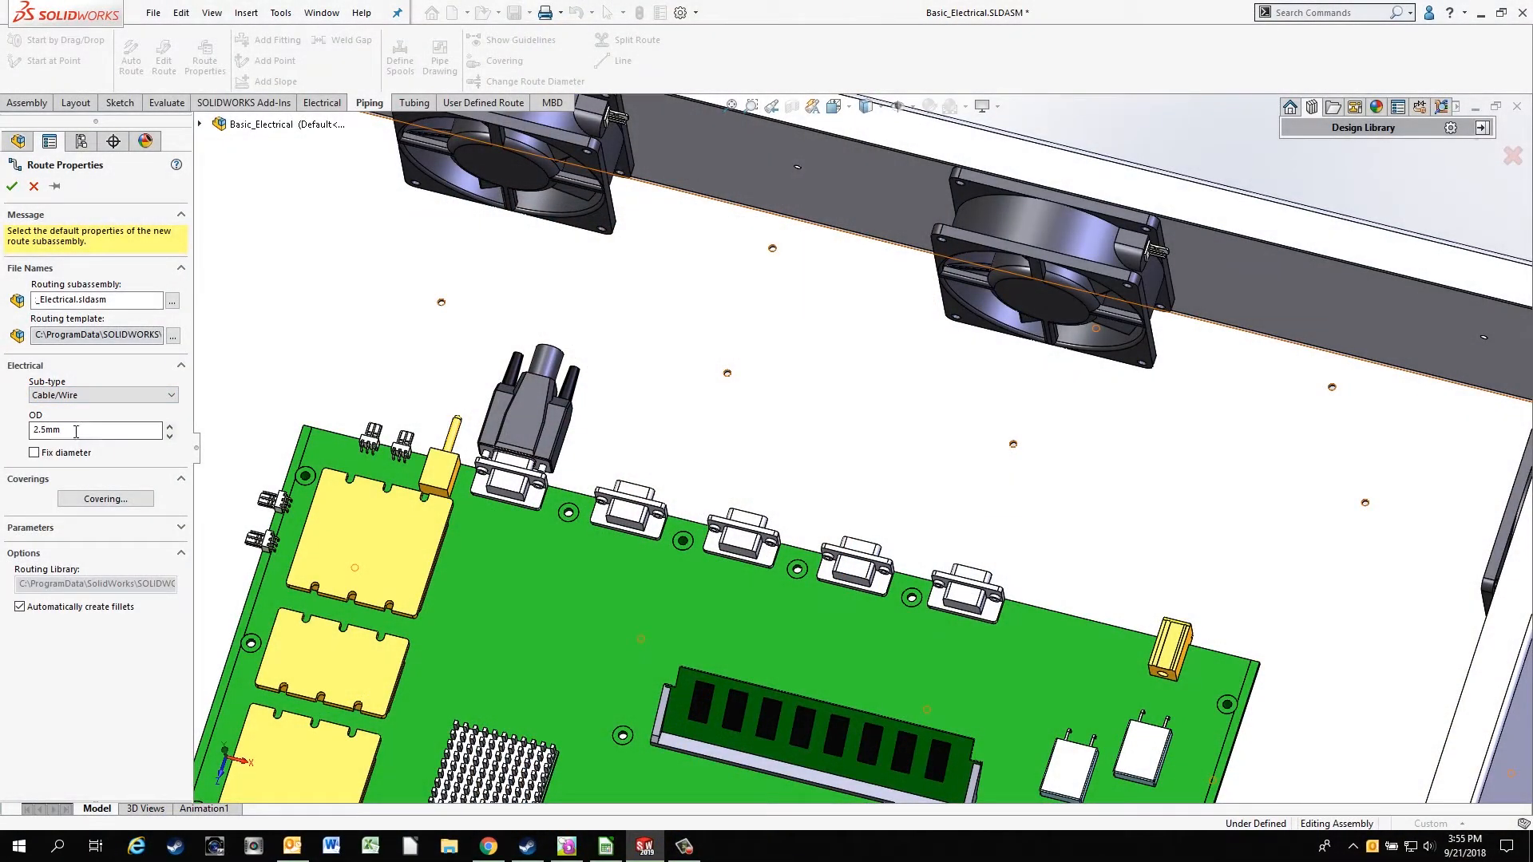
- In SOLIDWORKS, create the new cable/wire route in Basic_Electrical with a 4 mm outside diameter and leave Auto Route
{"action": "key", "text": "Tab"}
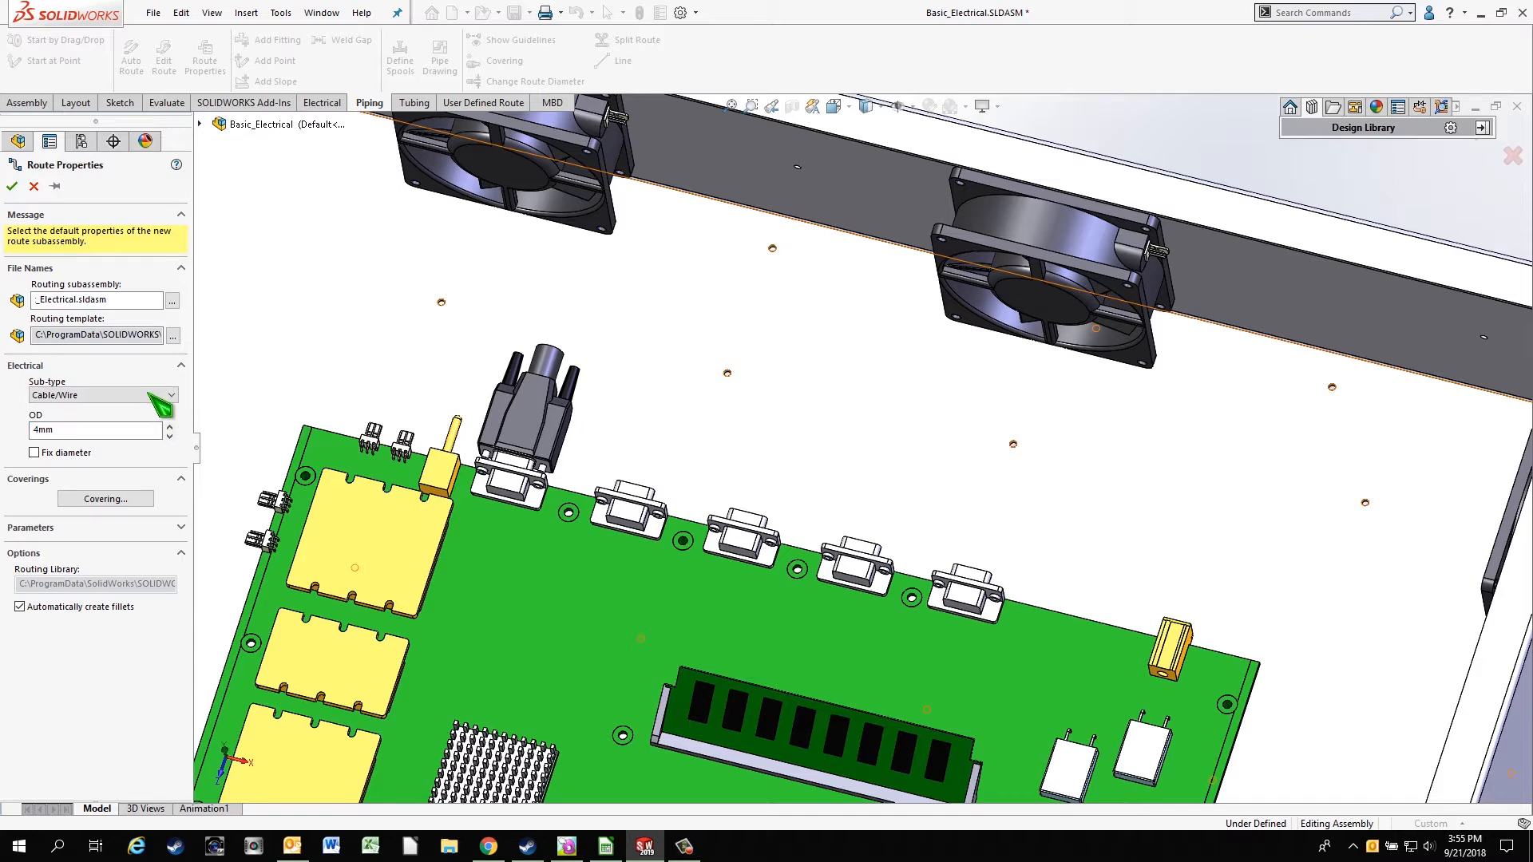
{"action": "left_click", "coordinate": [13, 188]}
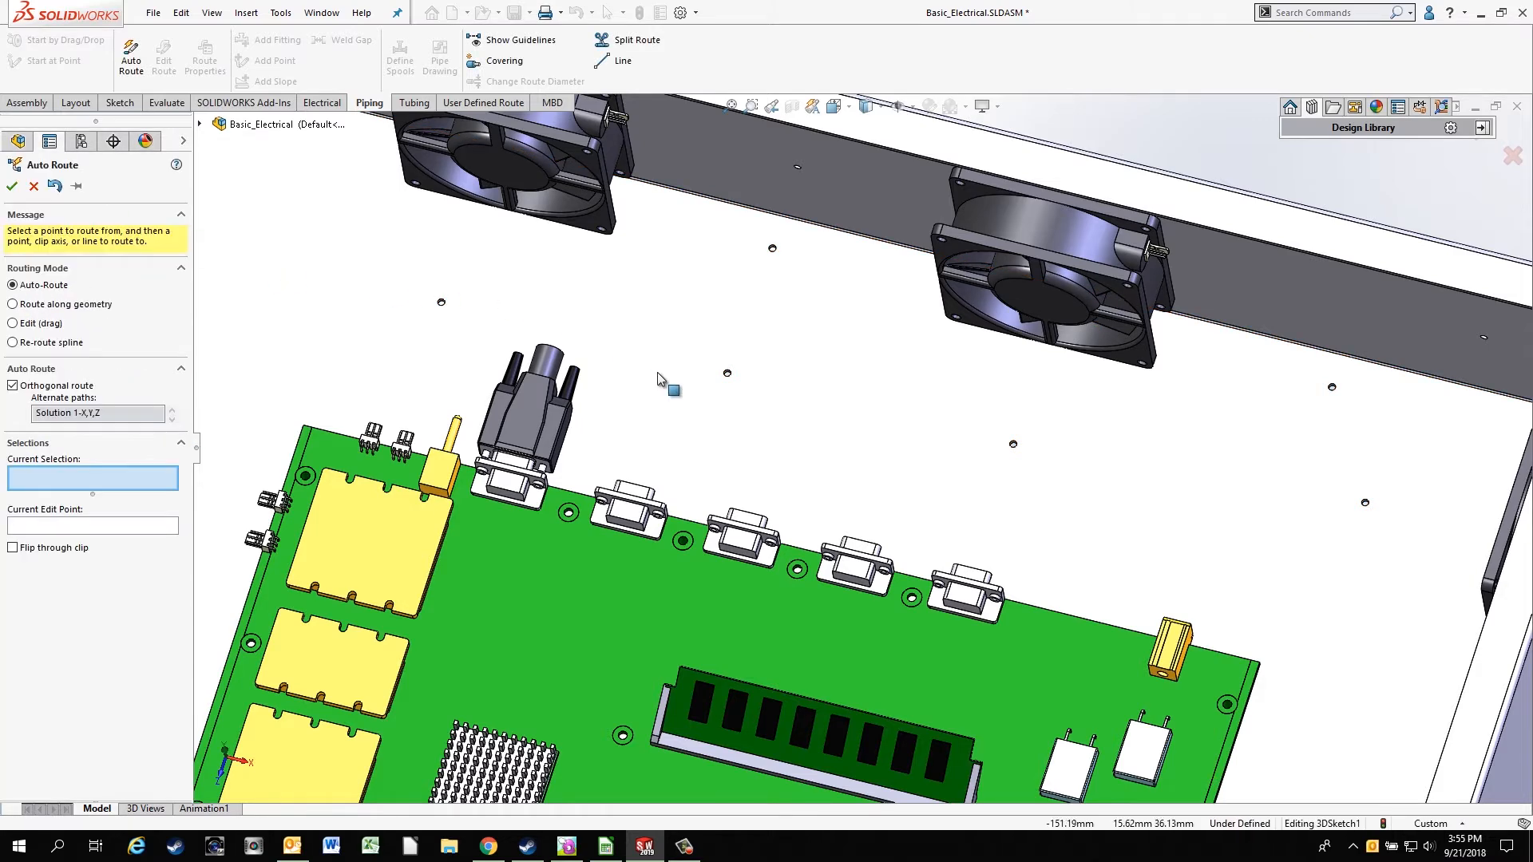
{"action": "left_click", "coordinate": [34, 187]}
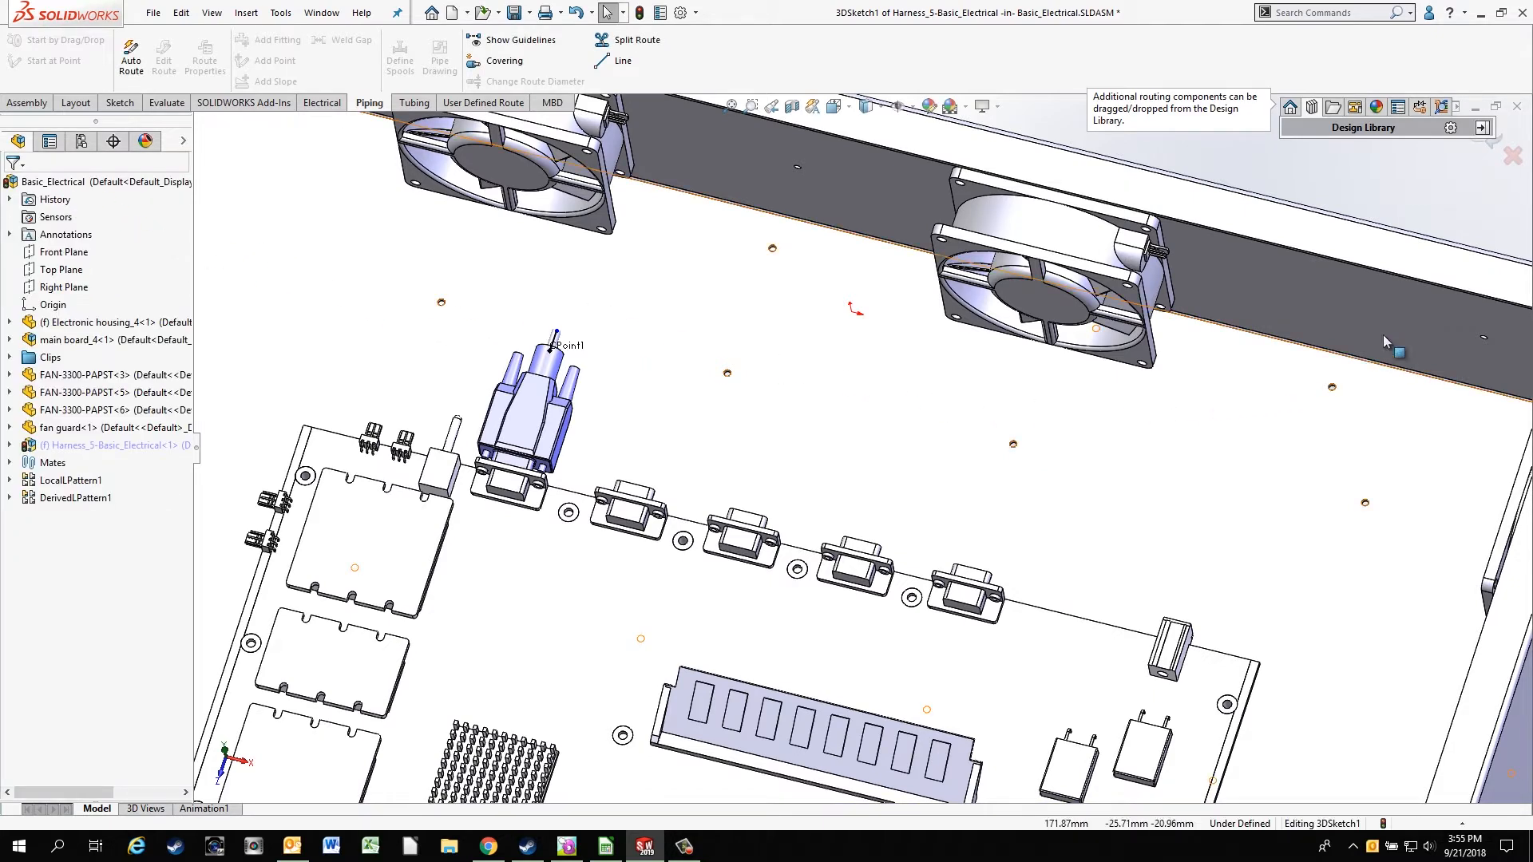
- Insert a db9 male connector from the electrical design library onto the fourth port along the main board's edge
{"action": "left_click", "coordinate": [1479, 130]}
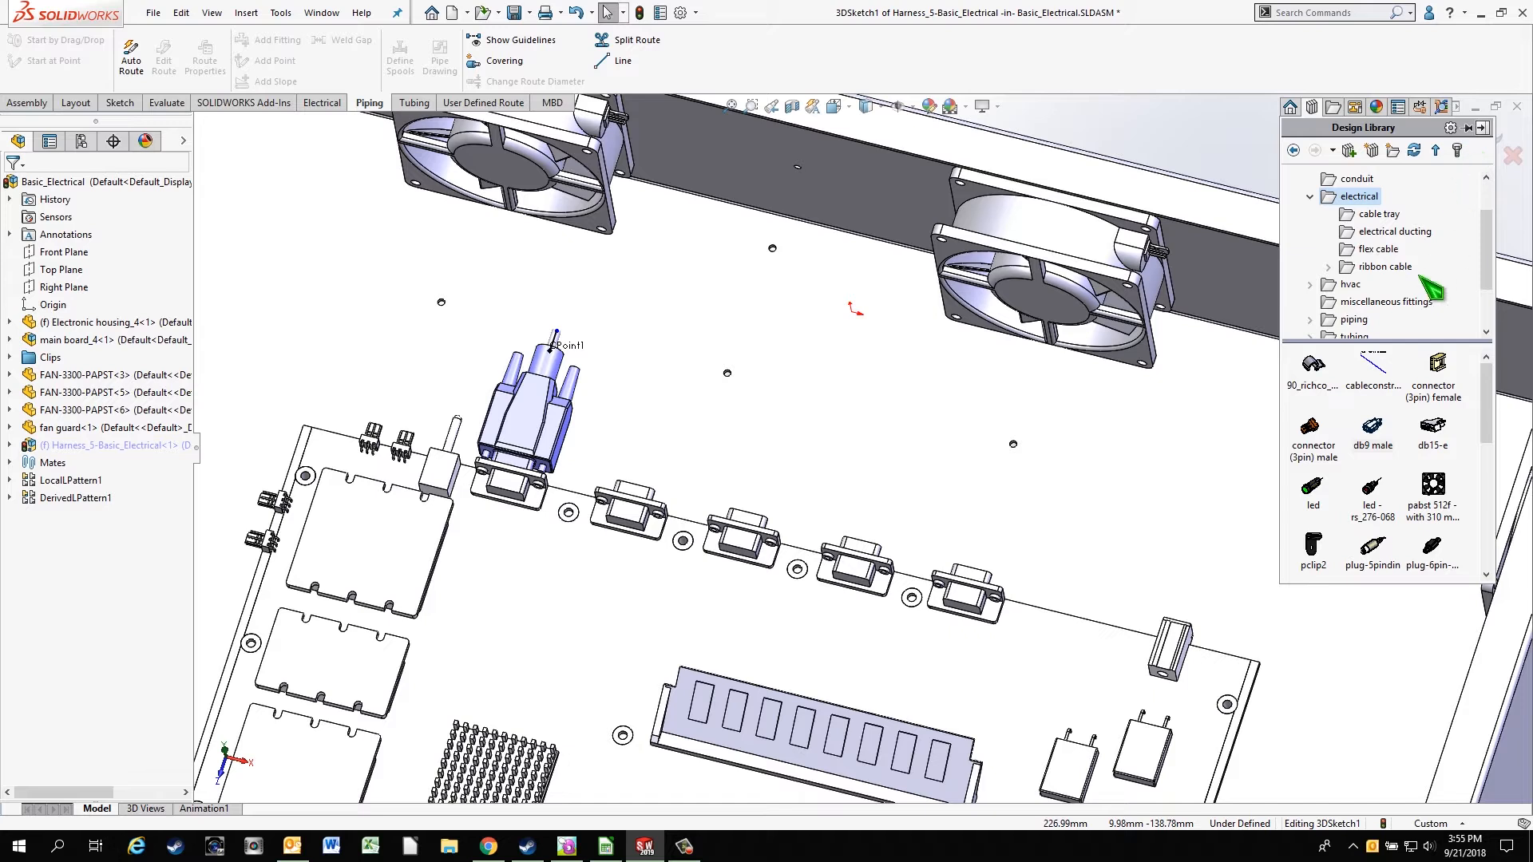
{"action": "left_click_drag", "start_coordinate": [1374, 444], "coordinate": [830, 486]}
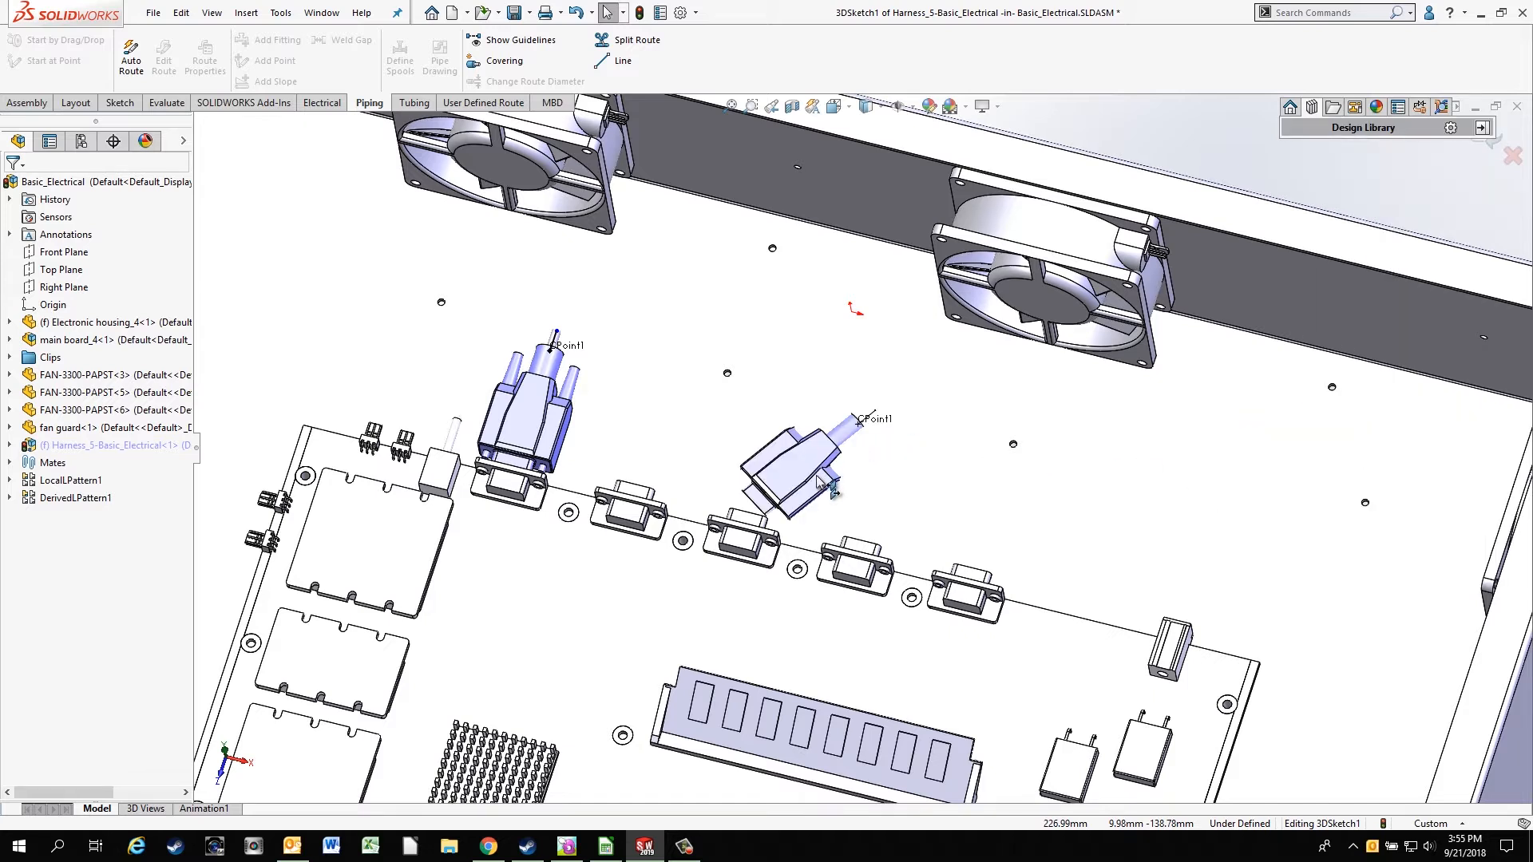
{"action": "left_click_drag", "start_coordinate": [860, 548], "coordinate": [859, 549]}
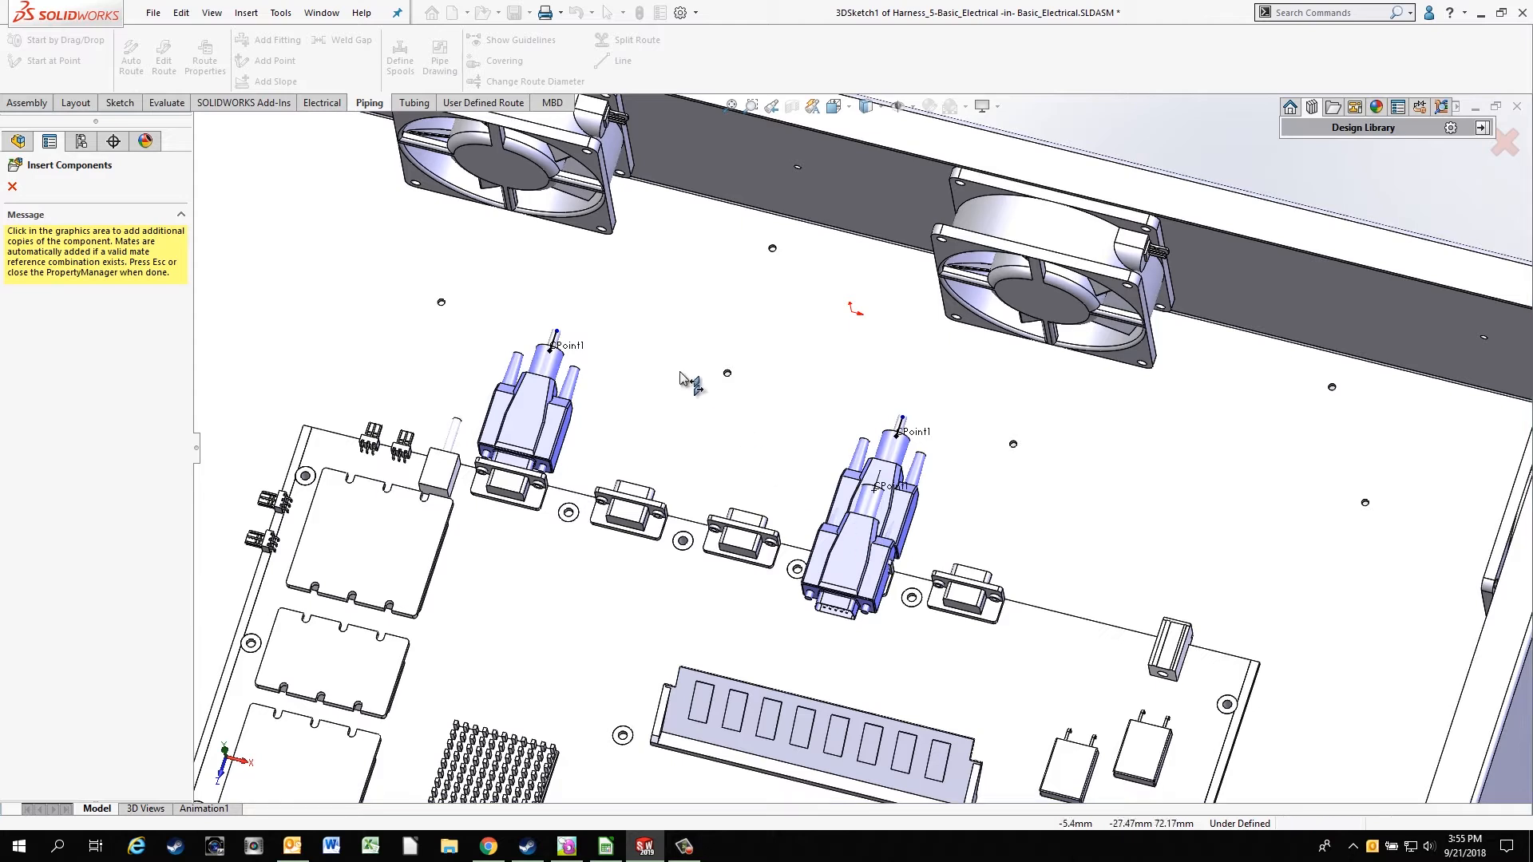
{"action": "left_click", "coordinate": [12, 186]}
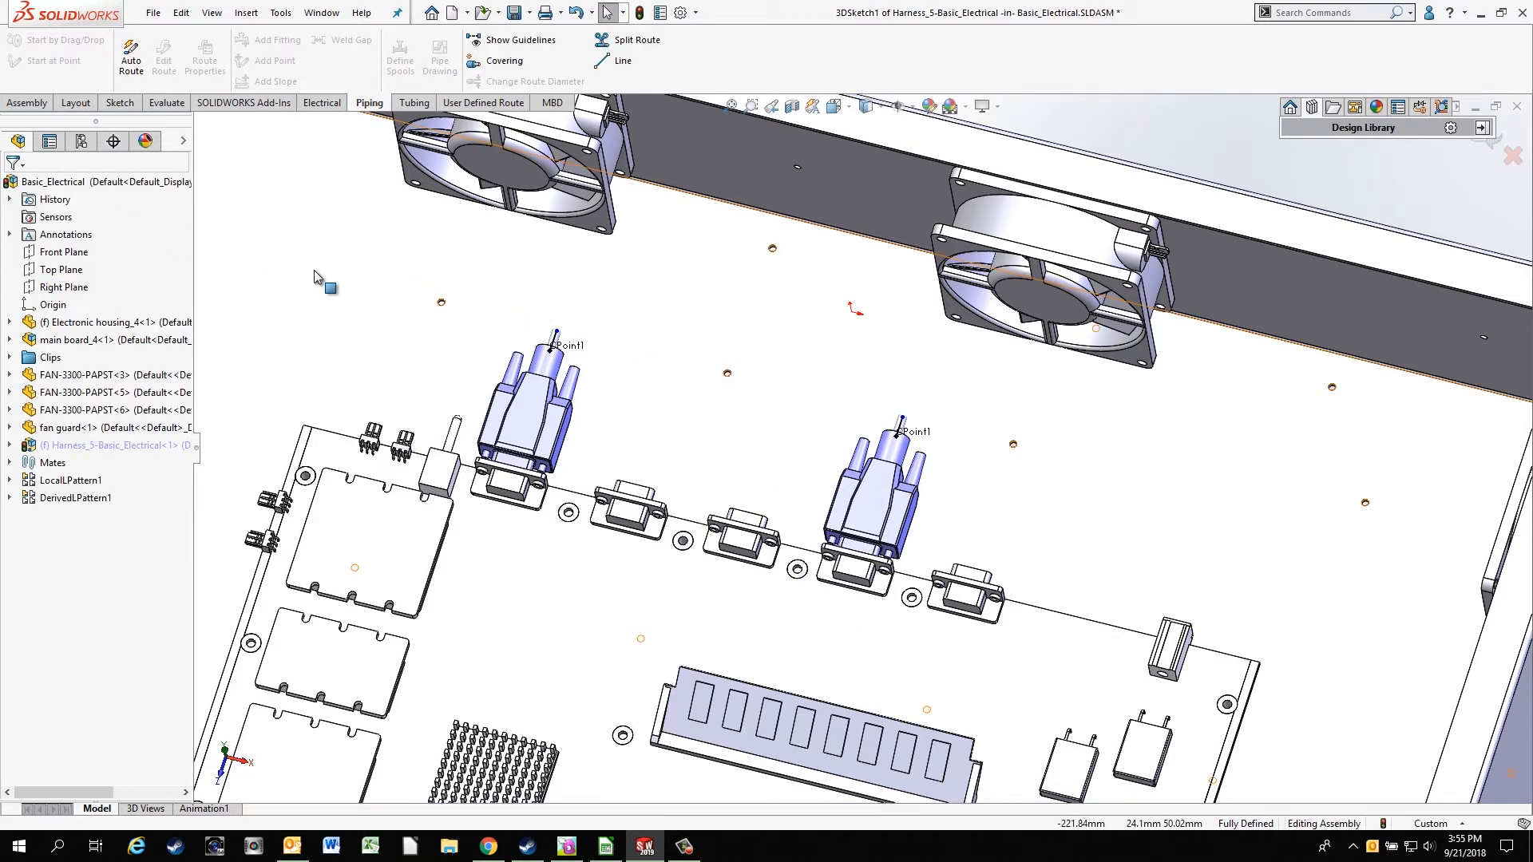
- Auto-route a non-orthogonal cable between the end points of the two db9 connectors, and exit the route sketch and harness editing
{"action": "left_click", "coordinate": [131, 54]}
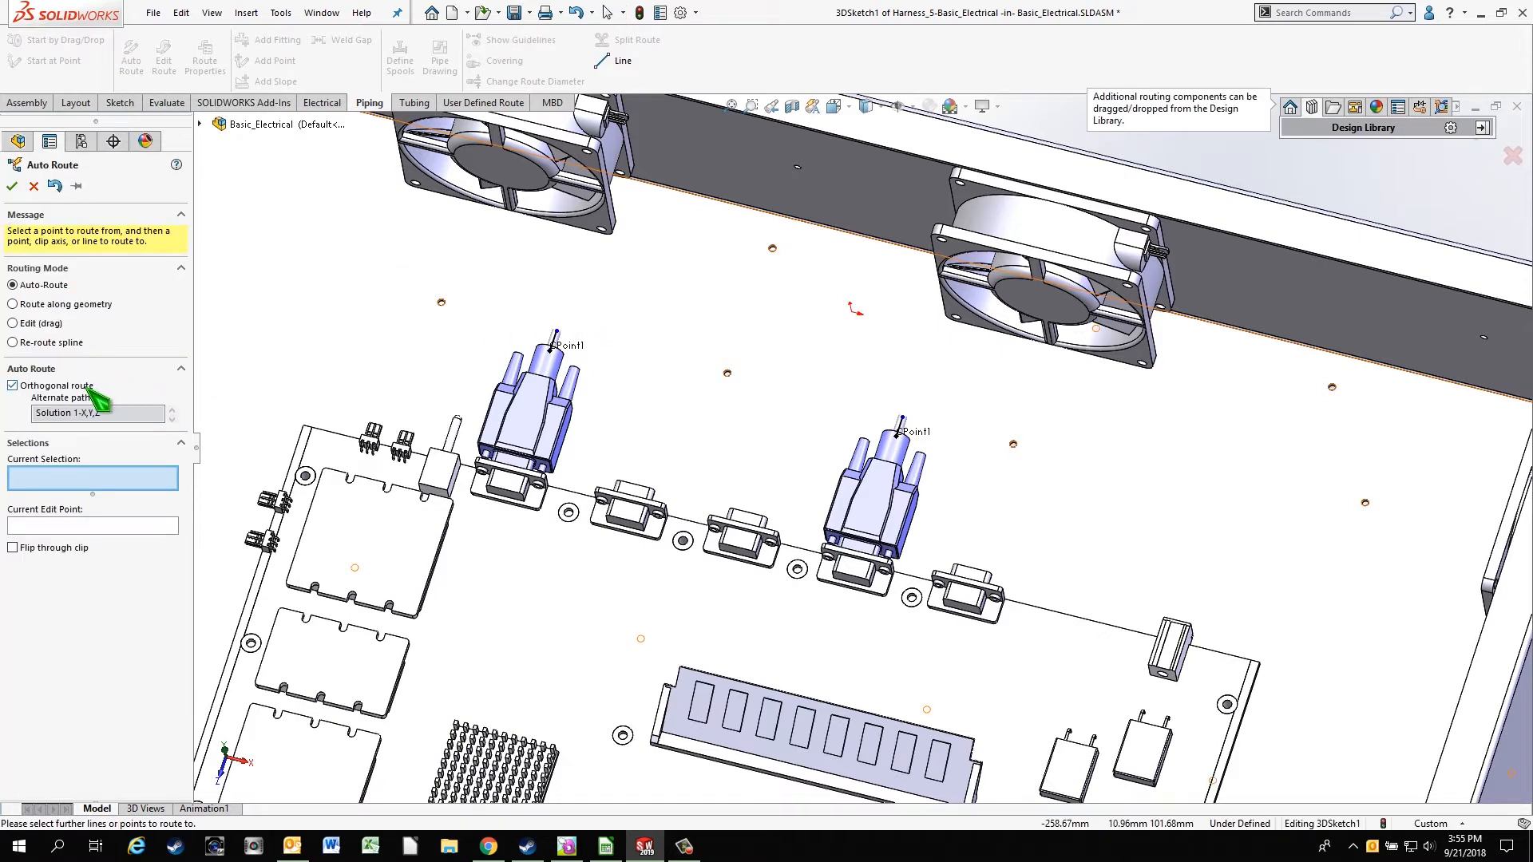
{"action": "left_click", "coordinate": [557, 331]}
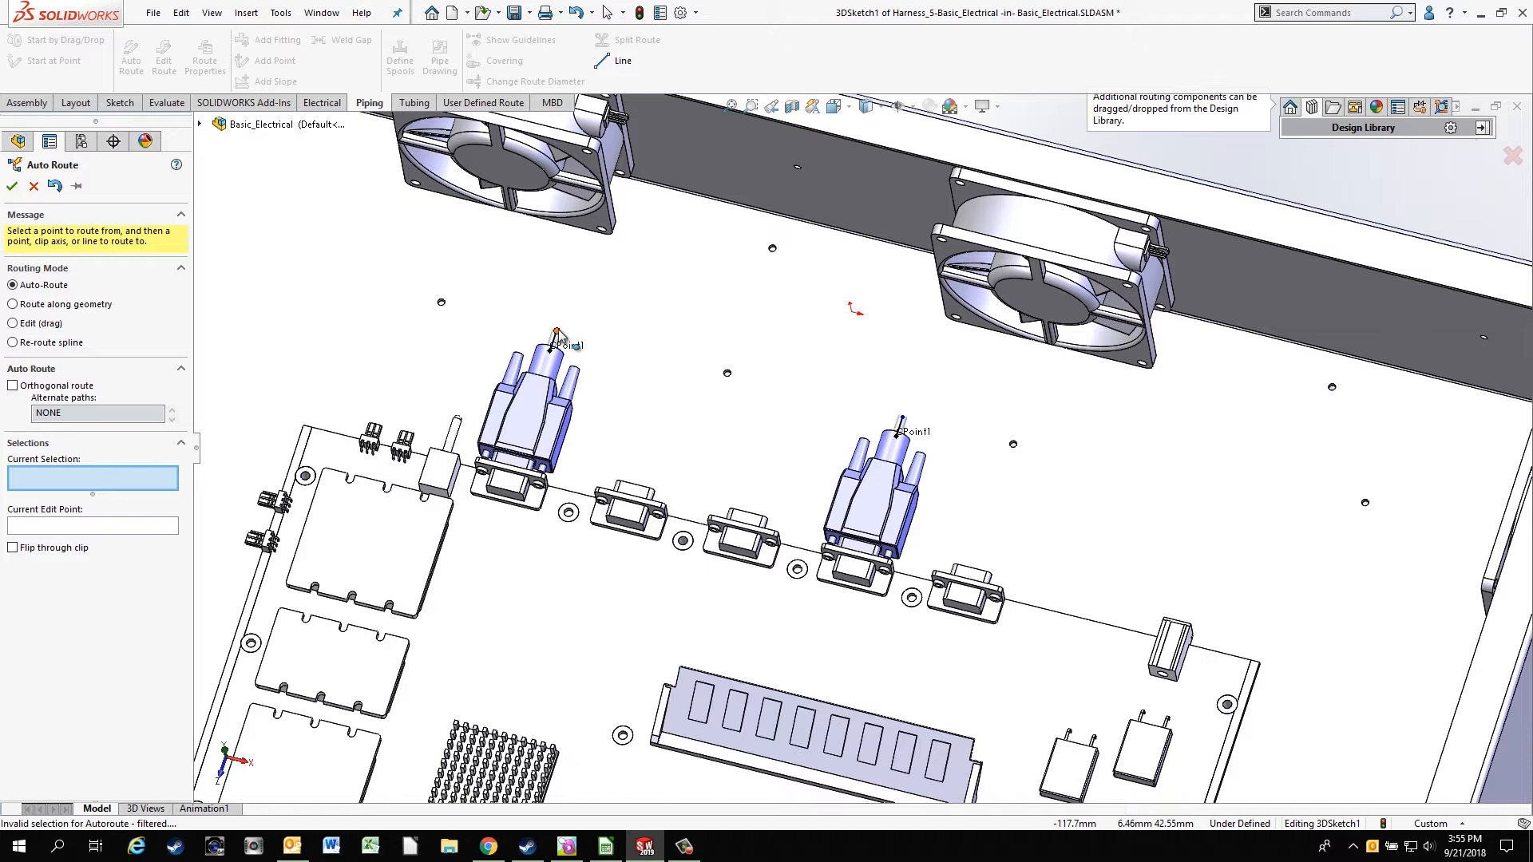
{"action": "left_click", "coordinate": [903, 417]}
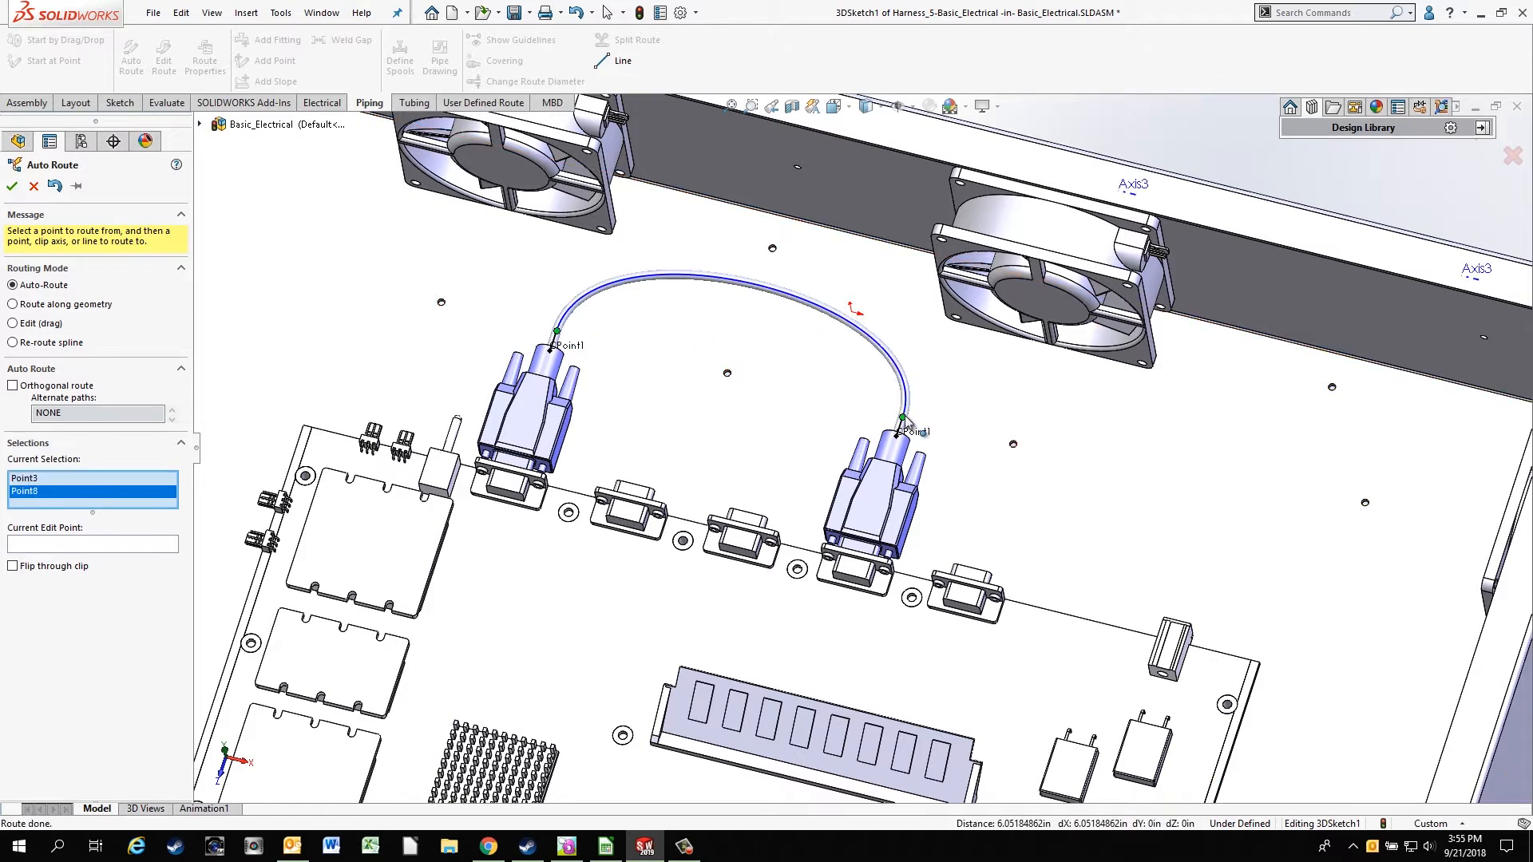
{"action": "left_click", "coordinate": [13, 186]}
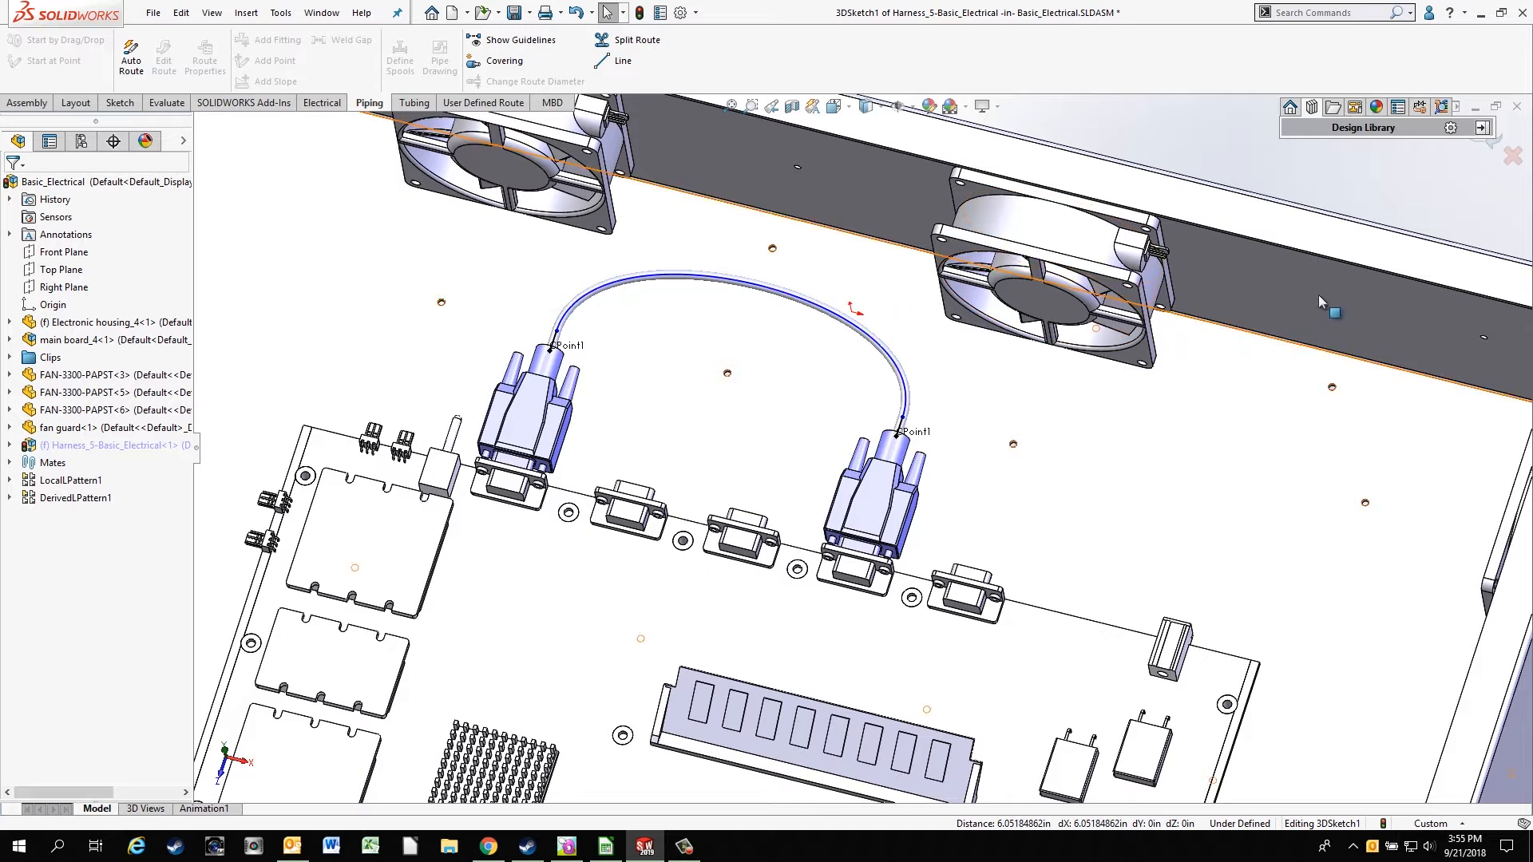
{"action": "left_click", "coordinate": [1482, 146]}
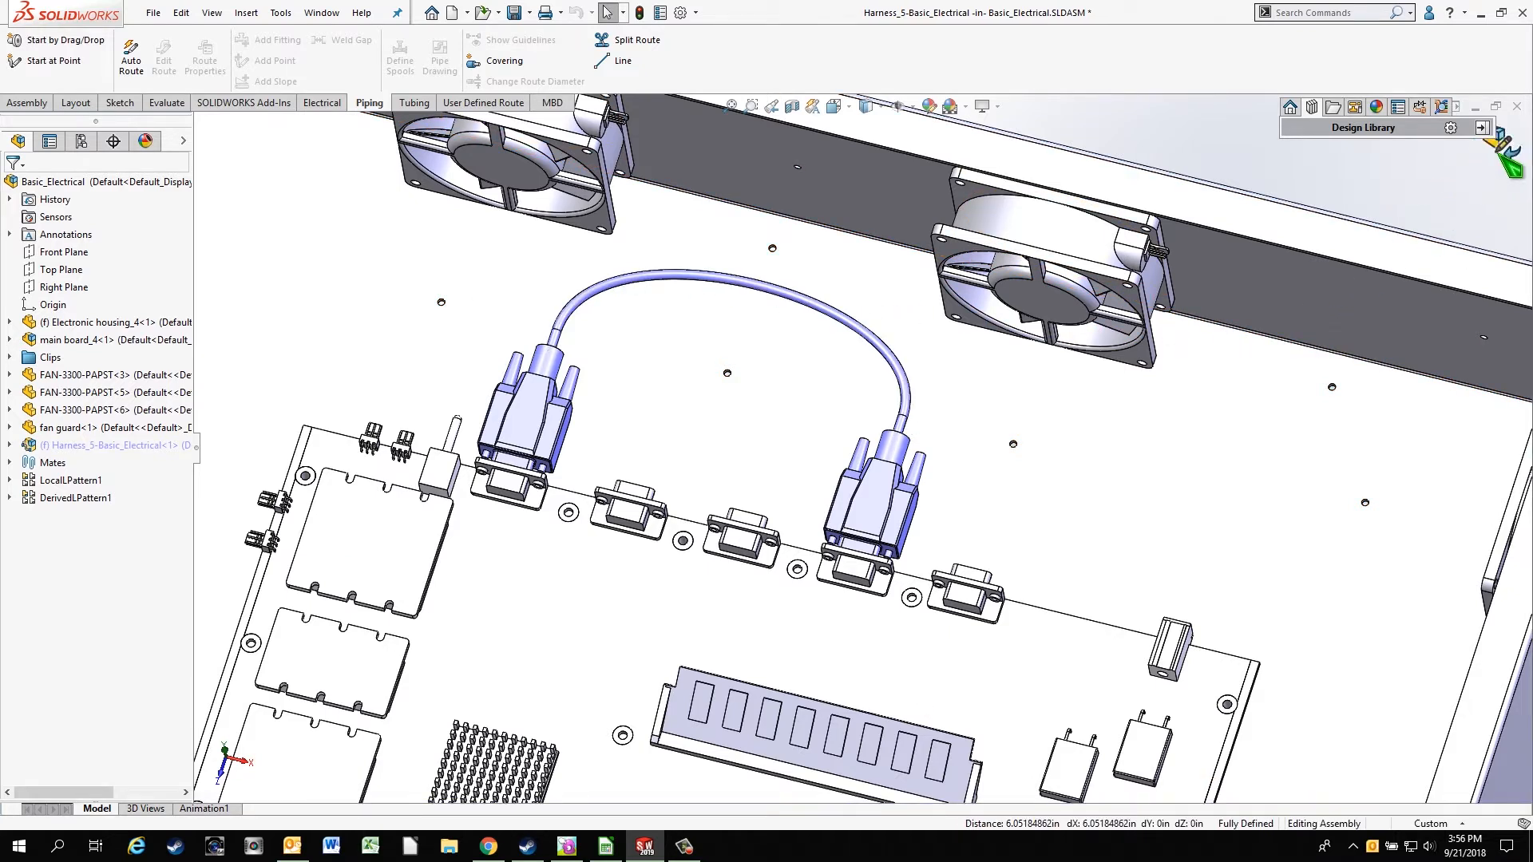
{"action": "left_click", "coordinate": [1492, 152]}
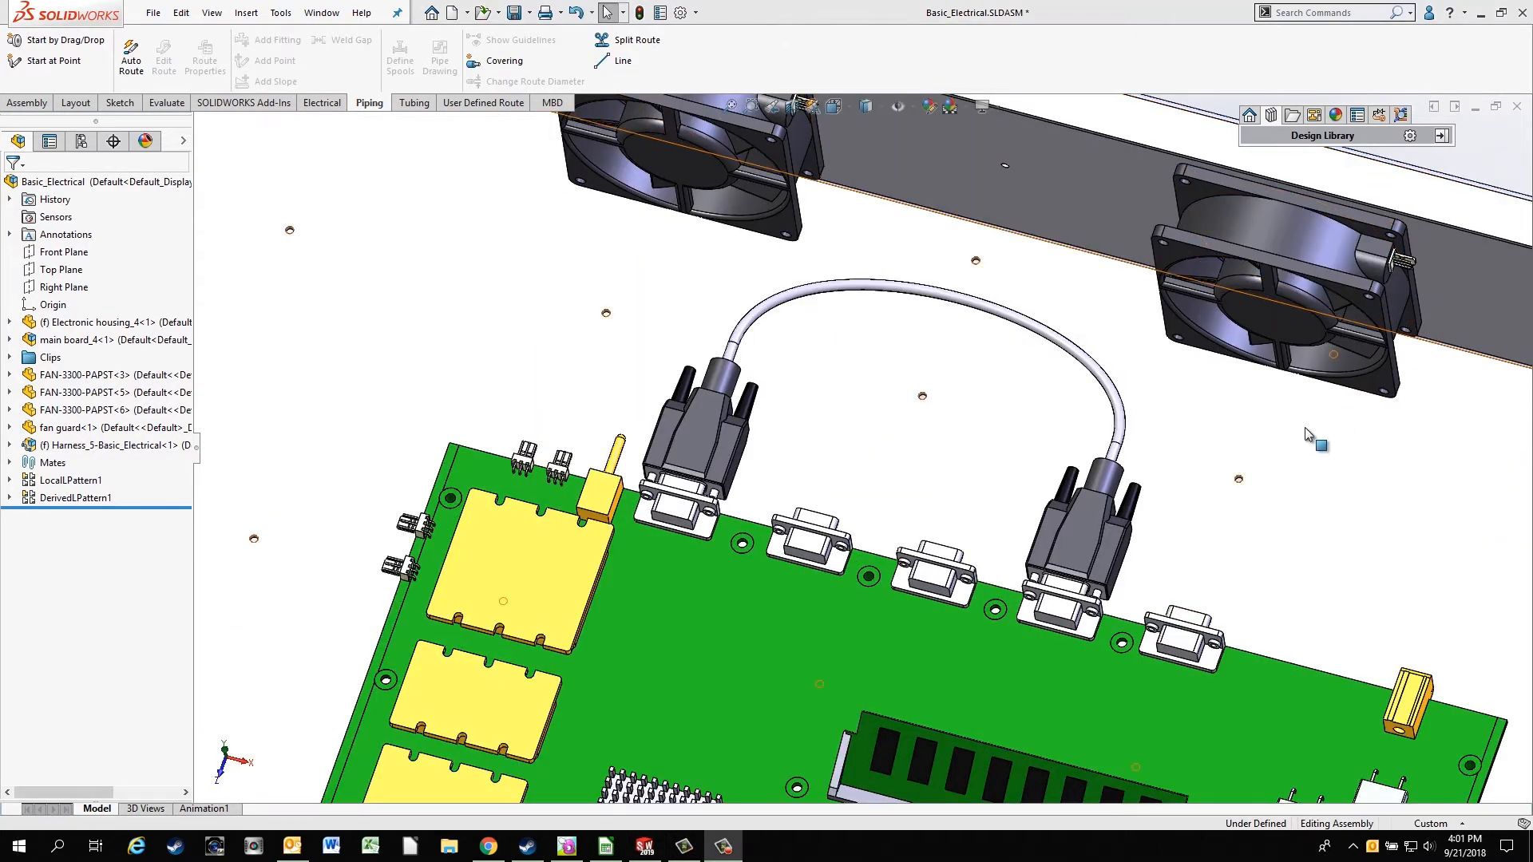
- Place a connector from the electrical design library on the terminal of the fan mounted on the housing's end wall
{"action": "middle_click_drag", "start_coordinate": [1310, 438], "coordinate": [1411, 321]}
{"action": "scroll", "coordinate": [1410, 321], "scroll_direction": "up", "scroll_amount": 2}
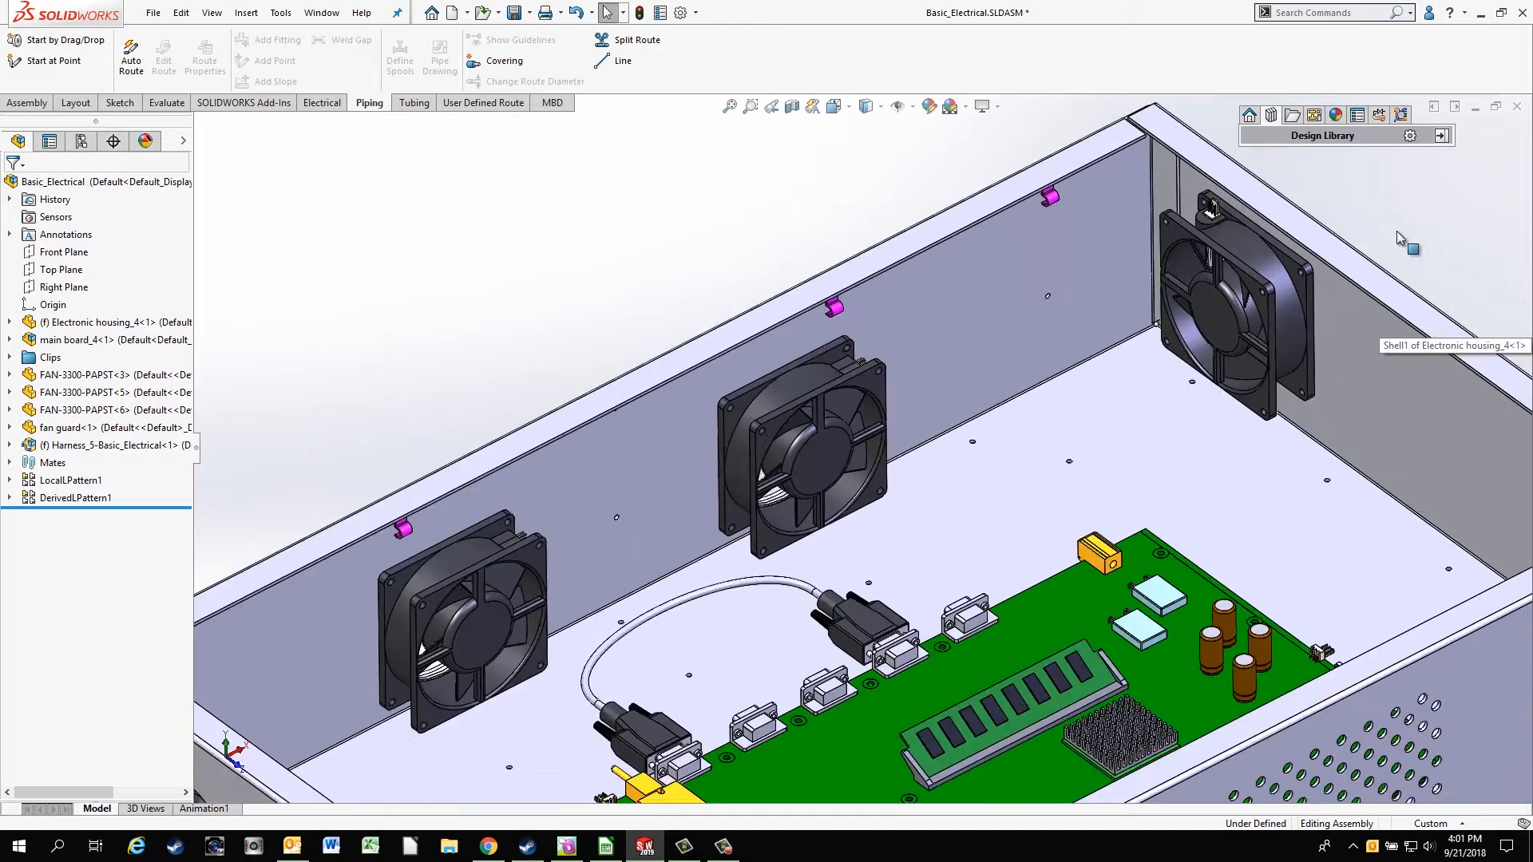
{"action": "scroll", "coordinate": [1408, 237], "scroll_direction": "down", "scroll_amount": 5}
{"action": "left_click", "coordinate": [1347, 142]}
{"action": "left_click_drag", "start_coordinate": [1409, 385], "coordinate": [970, 360]}
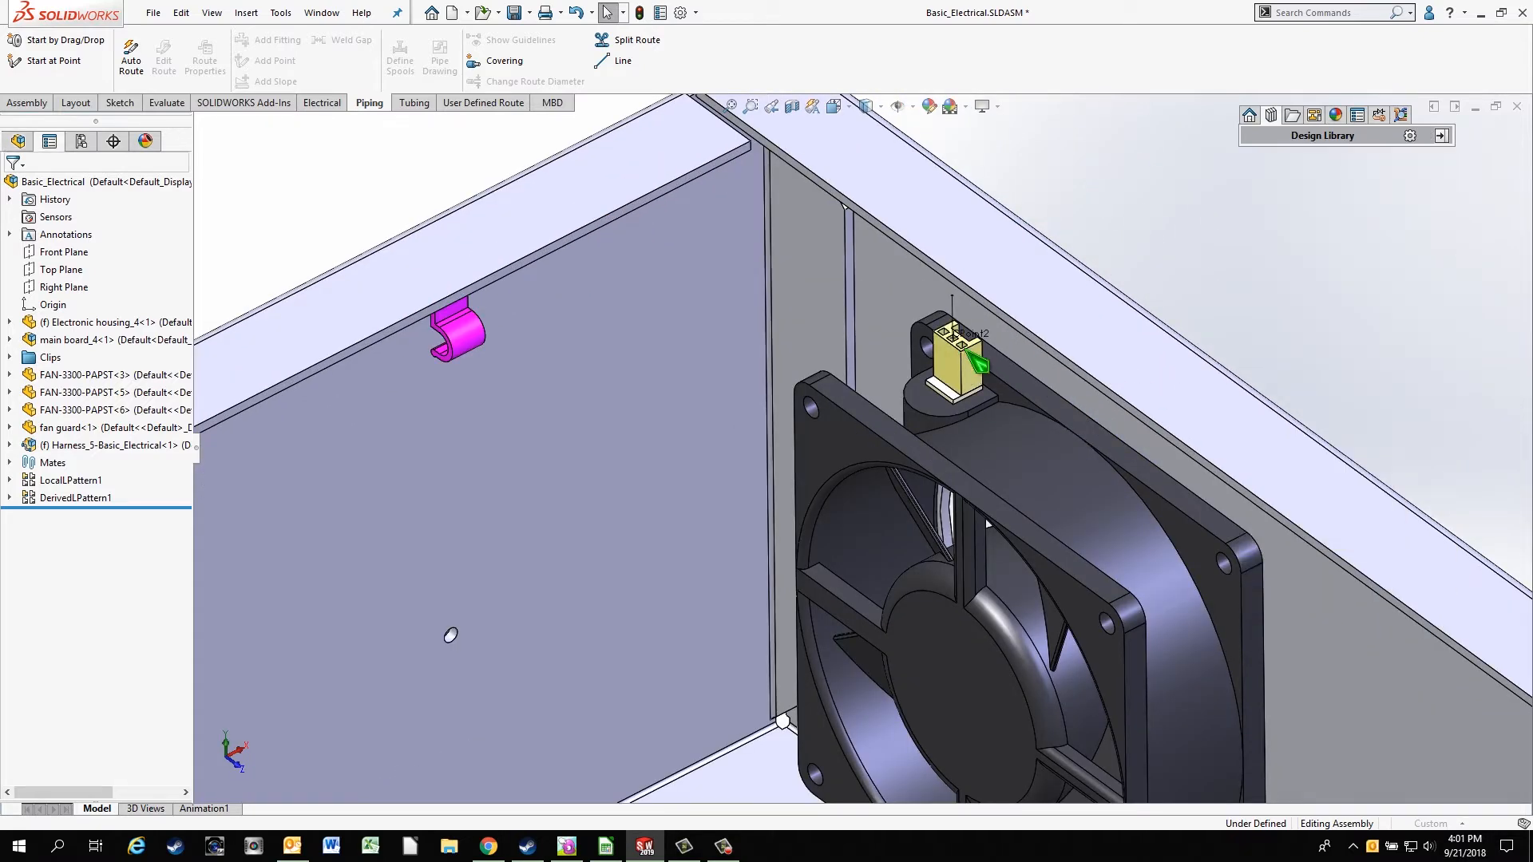
- Accept the properties for the new cable route and leave Auto Route
{"action": "left_click", "coordinate": [171, 395]}
{"action": "left_click", "coordinate": [172, 395]}
{"action": "left_click", "coordinate": [12, 186]}
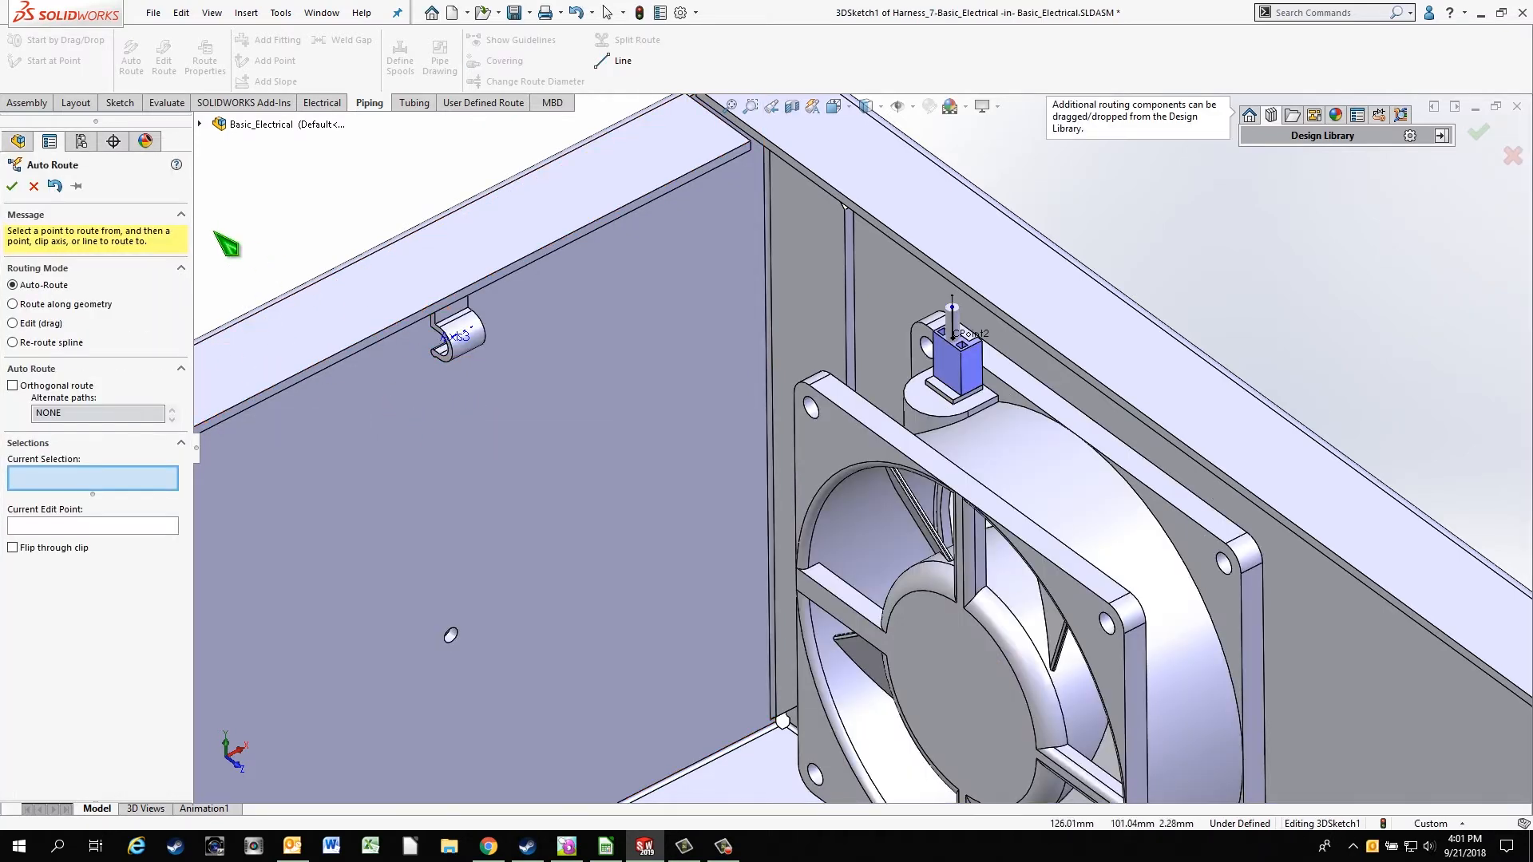
{"action": "left_click", "coordinate": [12, 186]}
- Insert the same connector type on the terminal of the nearest fan along the housing's long wall
{"action": "scroll", "coordinate": [417, 449], "scroll_direction": "up", "scroll_amount": 5}
{"action": "middle_click_drag", "start_coordinate": [471, 483], "coordinate": [335, 559]}
{"action": "scroll", "coordinate": [315, 558], "scroll_direction": "down", "scroll_amount": 4}
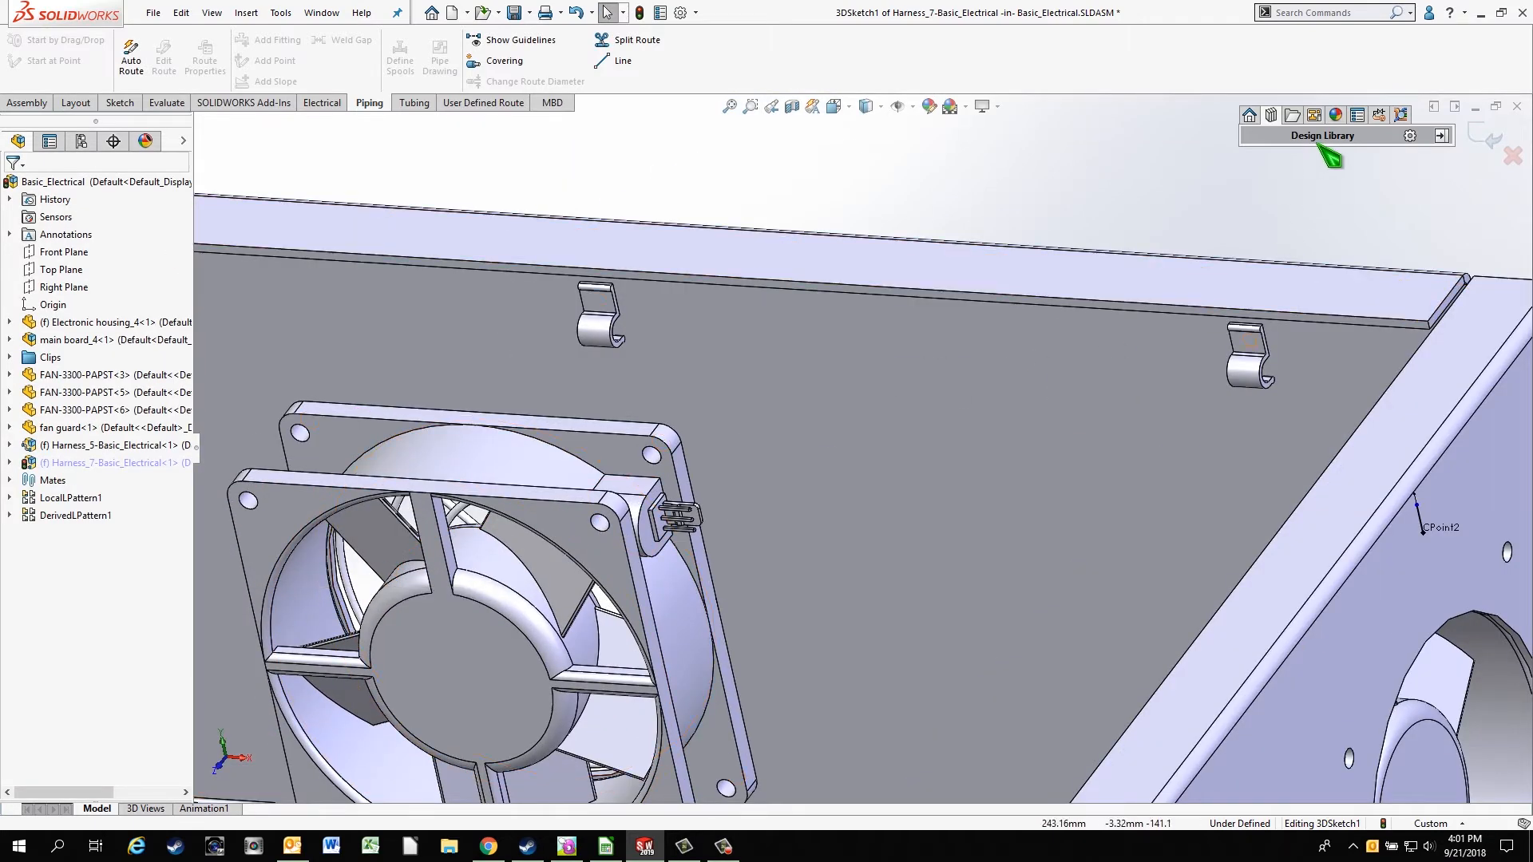
{"action": "left_click_drag", "start_coordinate": [1397, 387], "coordinate": [693, 519]}
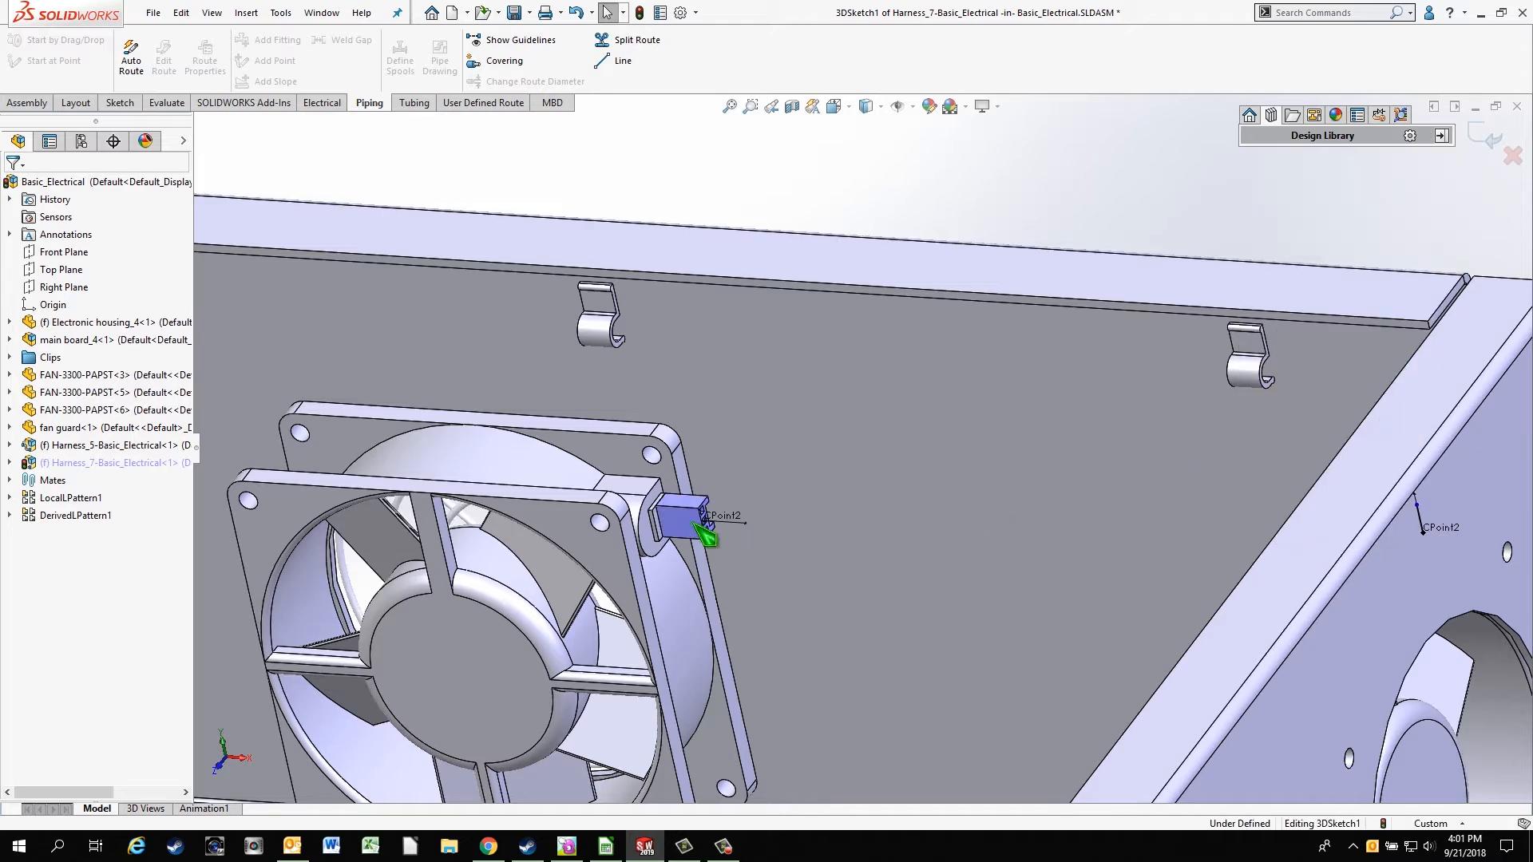
- Place further copies of the connector on the other long-wall fan and on a header at the main board's corner, and finish inserting
{"action": "scroll", "coordinate": [861, 447], "scroll_direction": "up", "scroll_amount": 5}
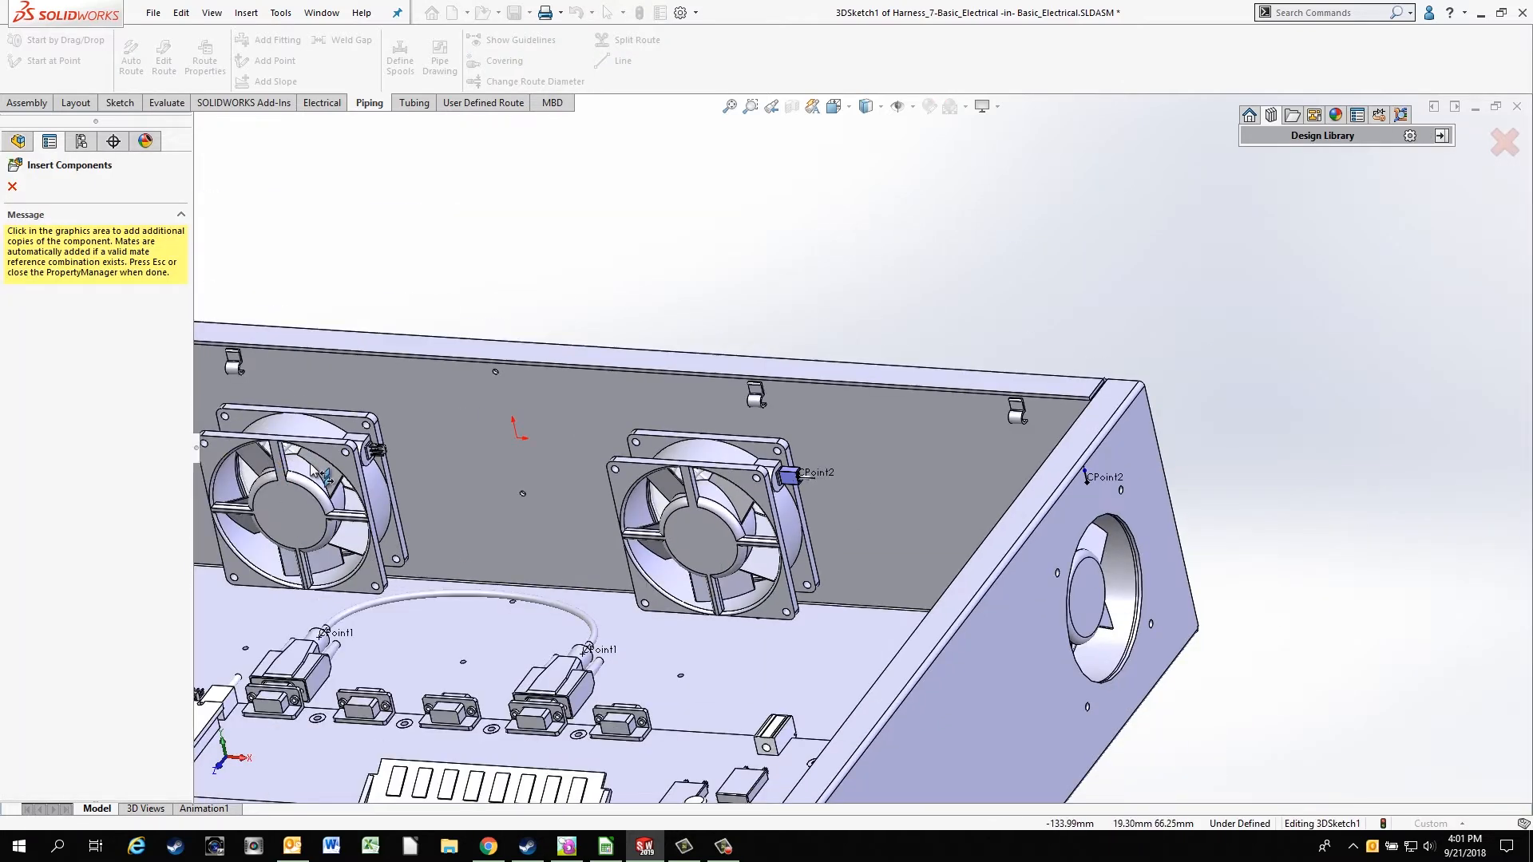
{"action": "scroll", "coordinate": [313, 471], "scroll_direction": "down", "scroll_amount": 3}
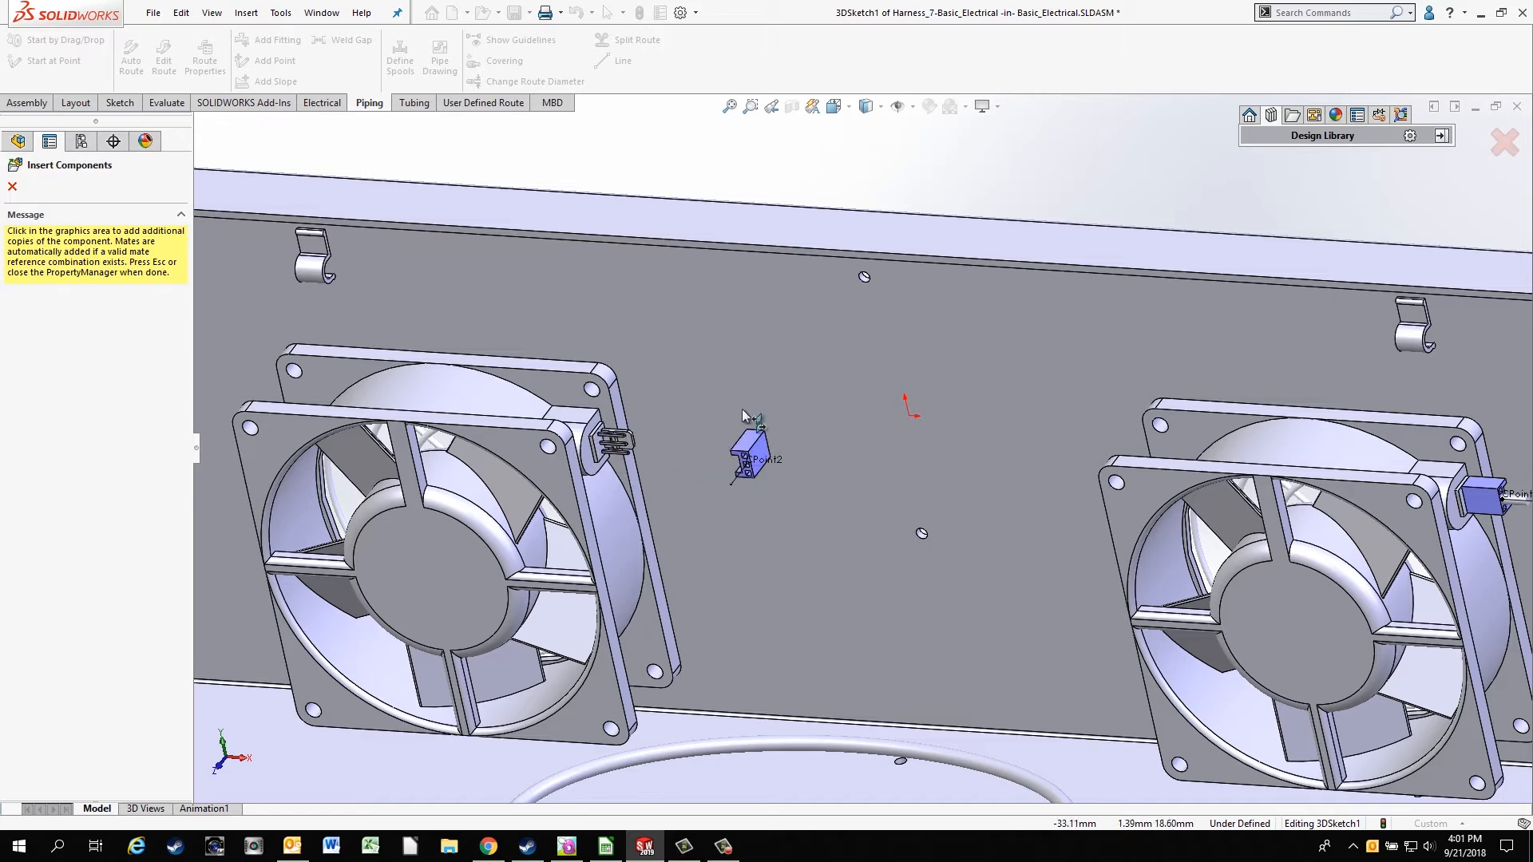
{"action": "left_click", "coordinate": [627, 439]}
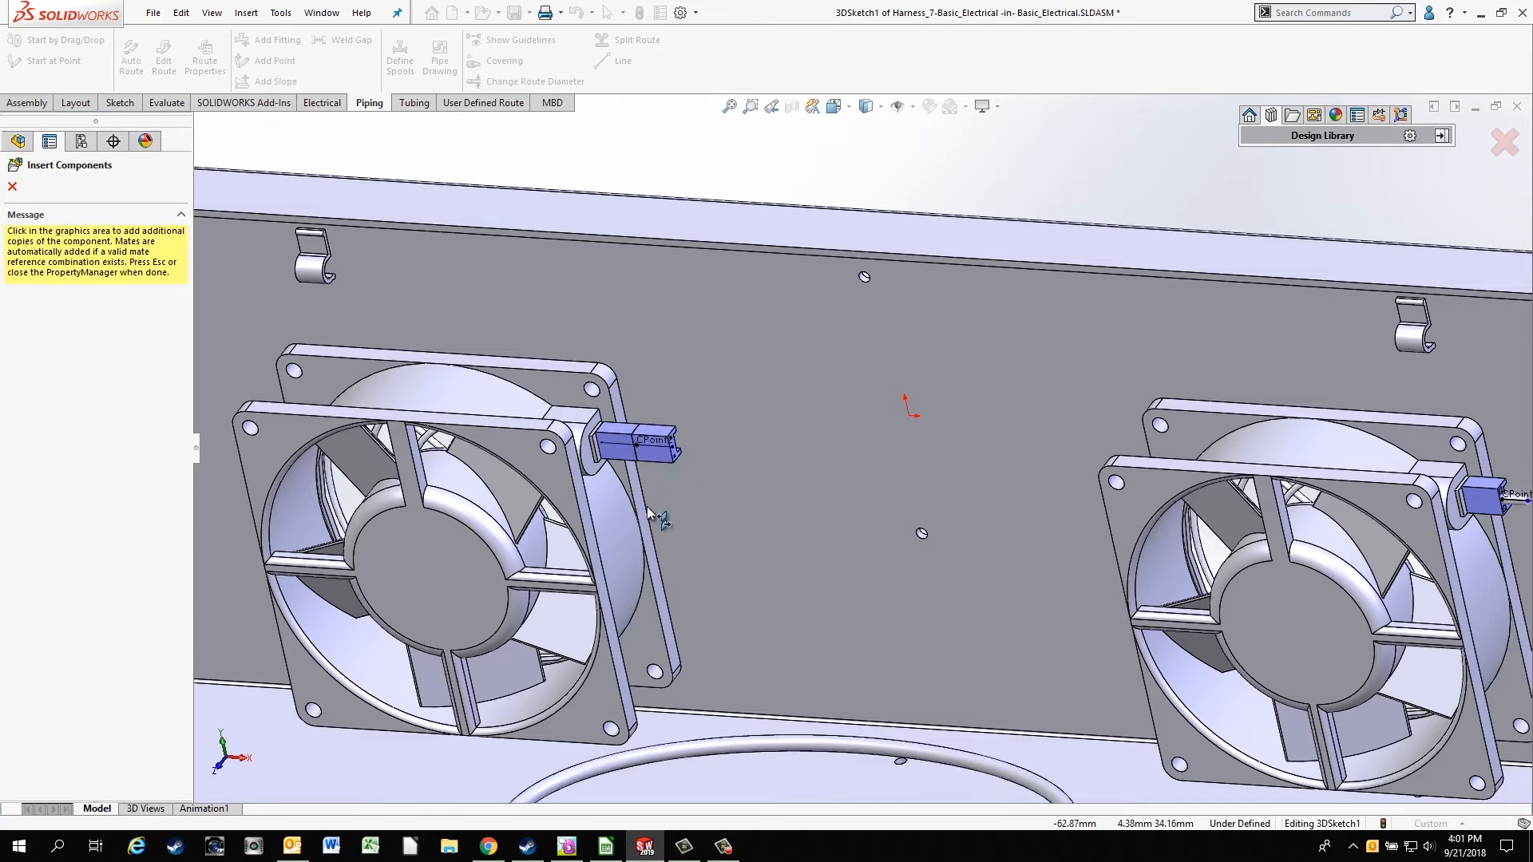
{"action": "middle_click_drag", "start_coordinate": [723, 542], "coordinate": [696, 624]}
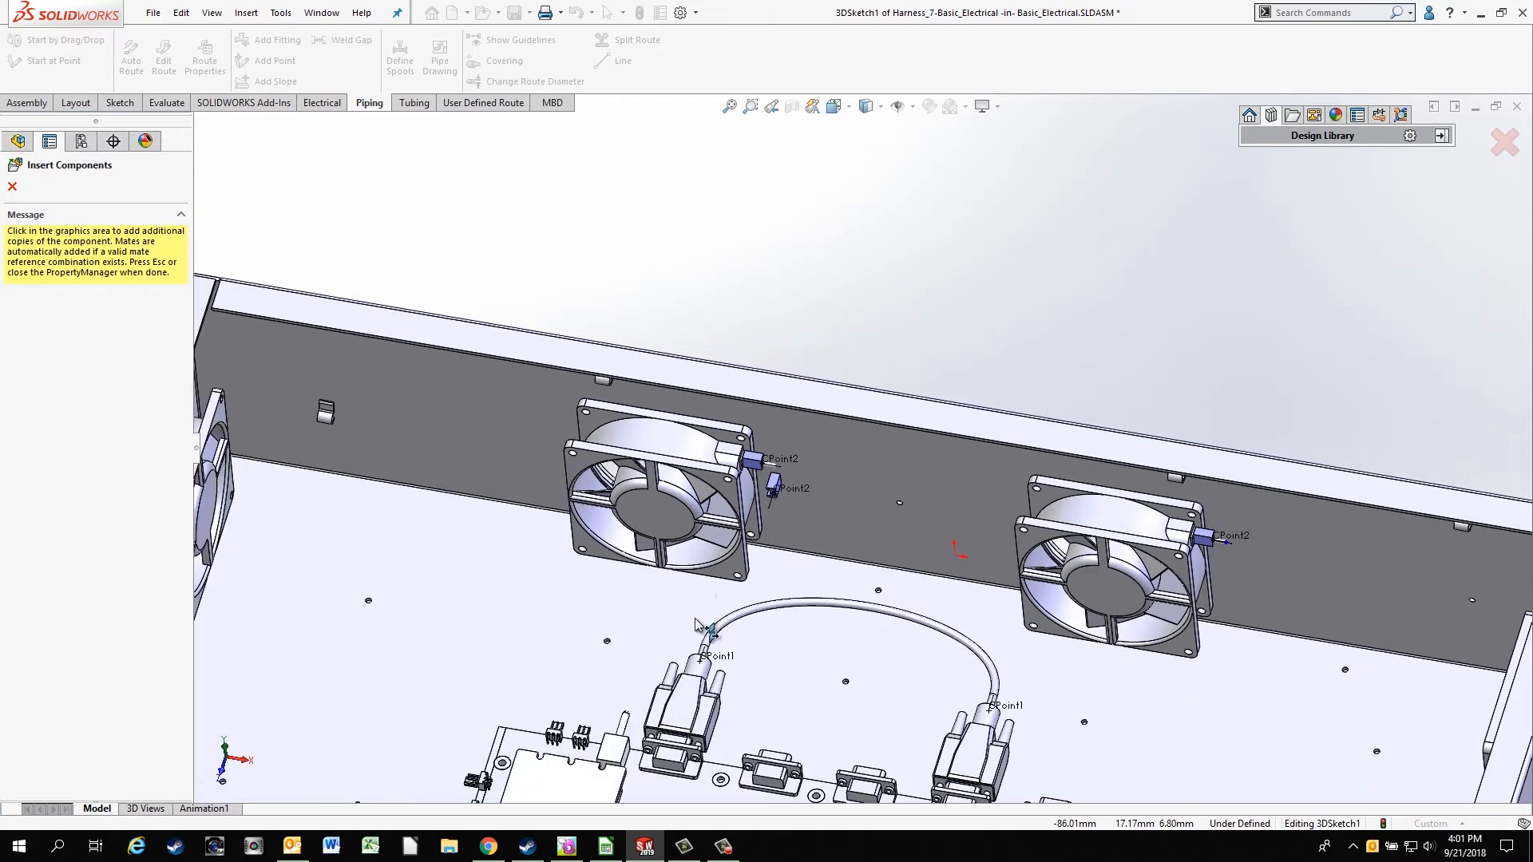
{"action": "left_click", "coordinate": [592, 728]}
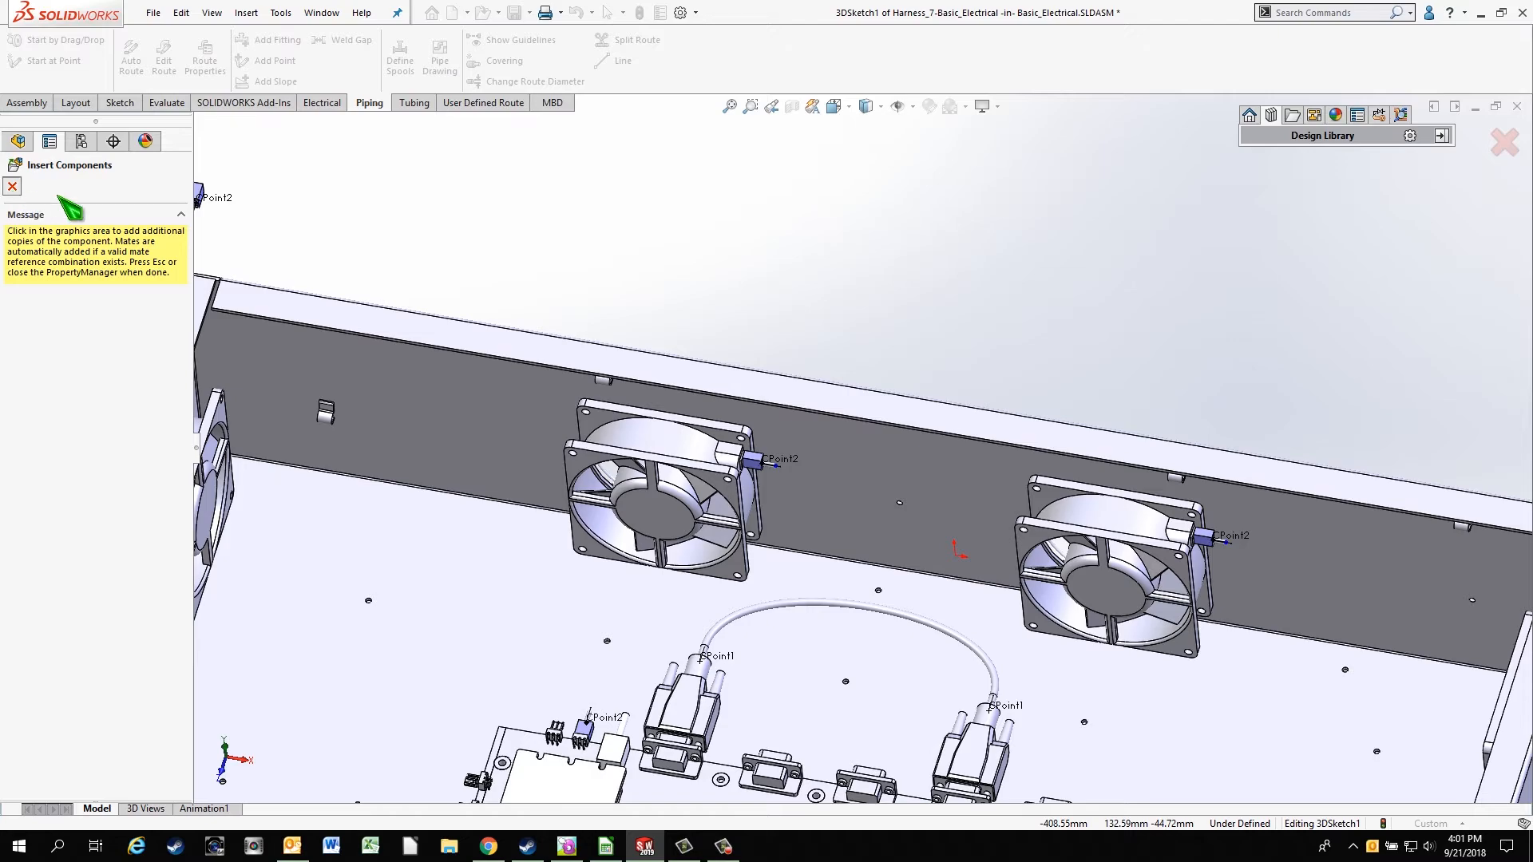
{"action": "left_click", "coordinate": [13, 186]}
- Auto-route a non-orthogonal cable from the end-wall fan's connector to the nearest long-wall fan's connector
{"action": "middle_click_drag", "start_coordinate": [806, 314], "coordinate": [899, 211]}
{"action": "scroll", "coordinate": [902, 217], "scroll_direction": "up", "scroll_amount": 2}
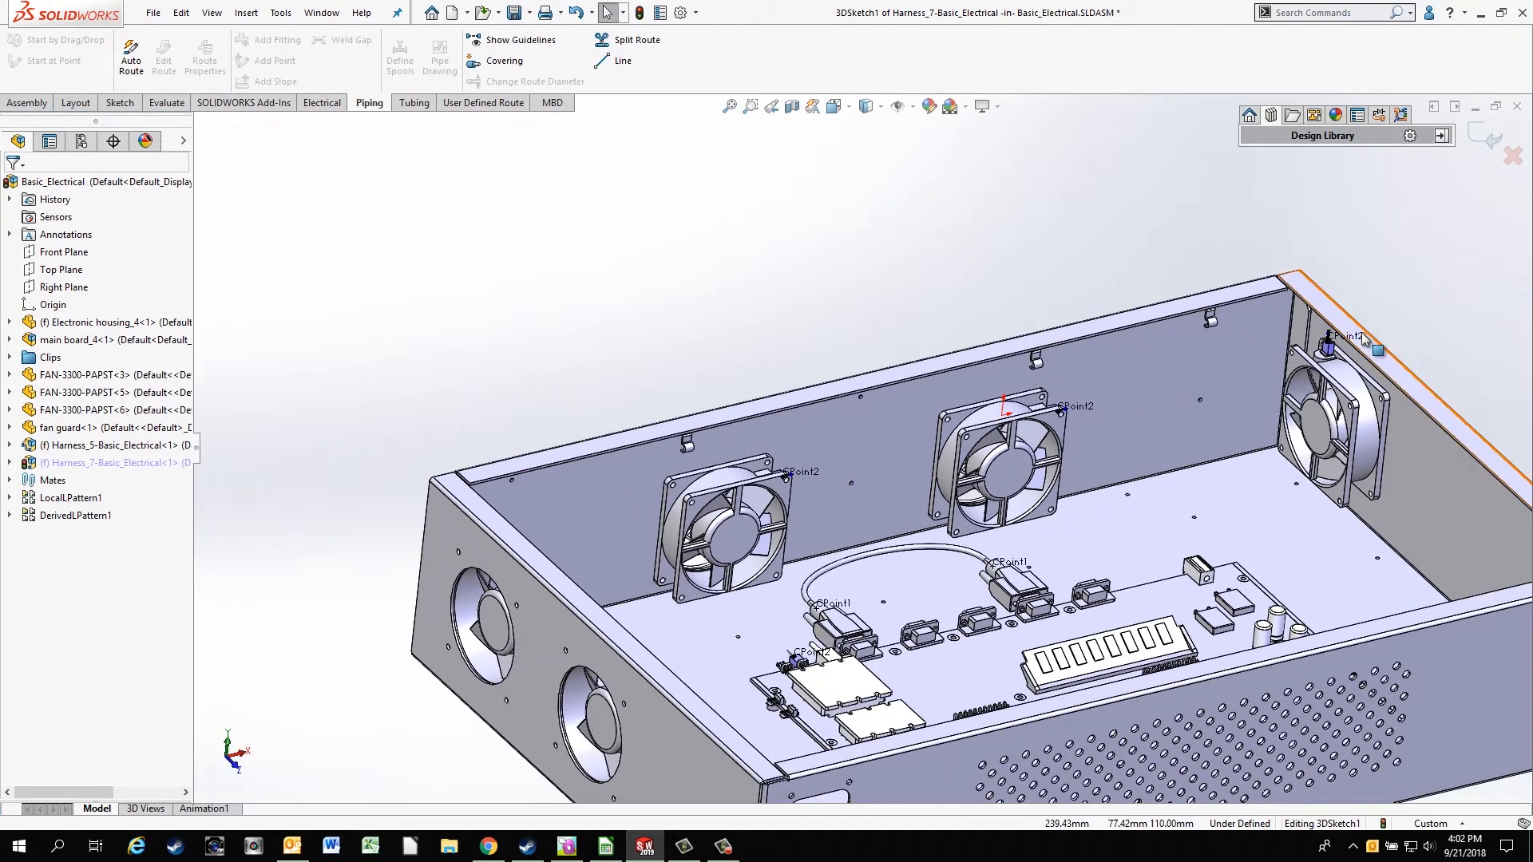
{"action": "scroll", "coordinate": [1373, 340], "scroll_direction": "down", "scroll_amount": 4}
{"action": "middle_click_drag", "start_coordinate": [528, 372], "coordinate": [627, 343]}
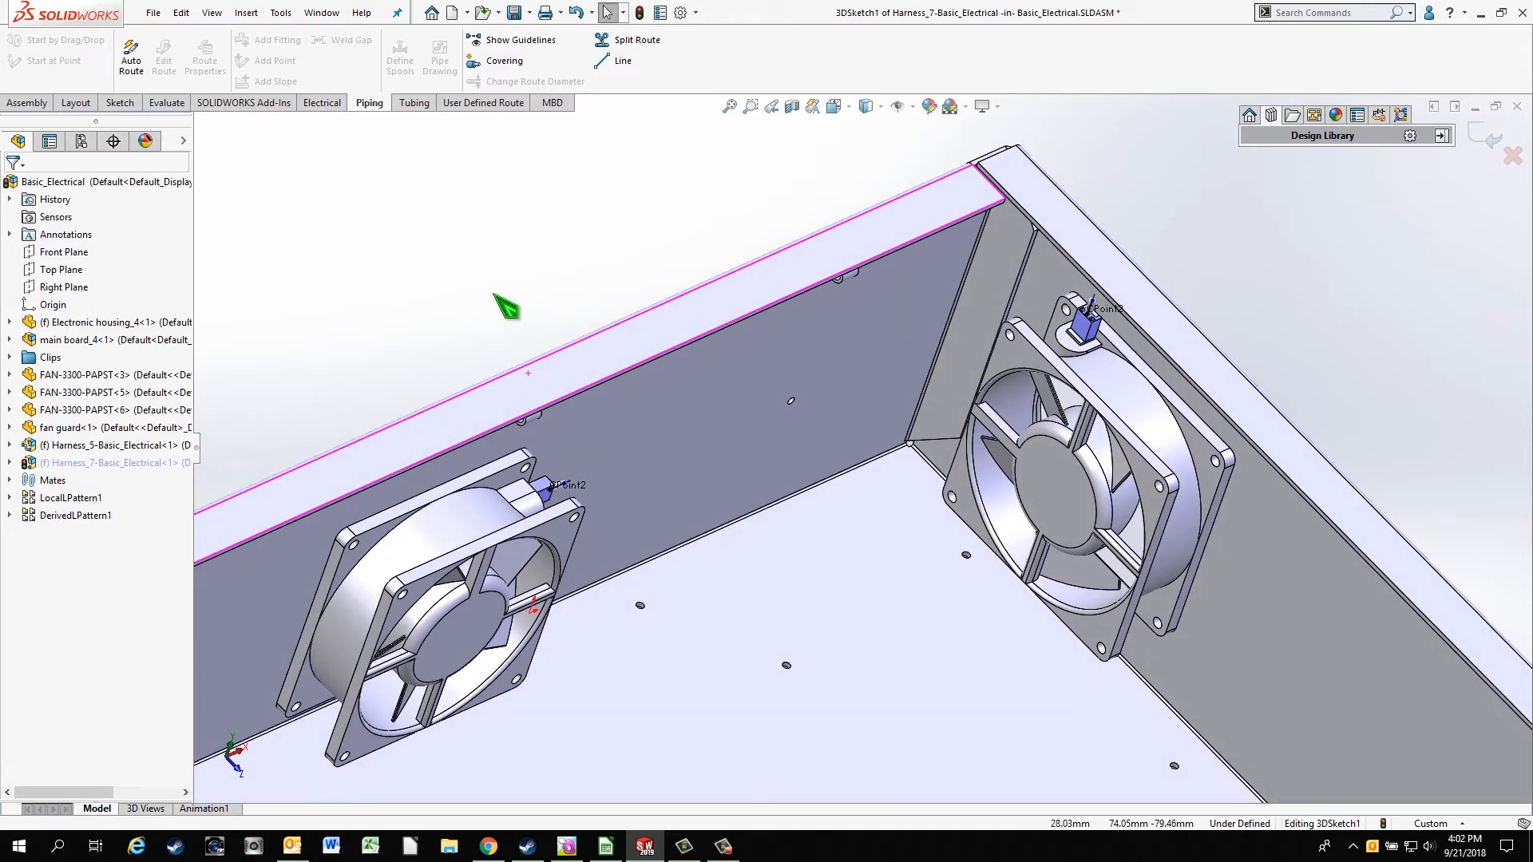
{"action": "left_click", "coordinate": [131, 63]}
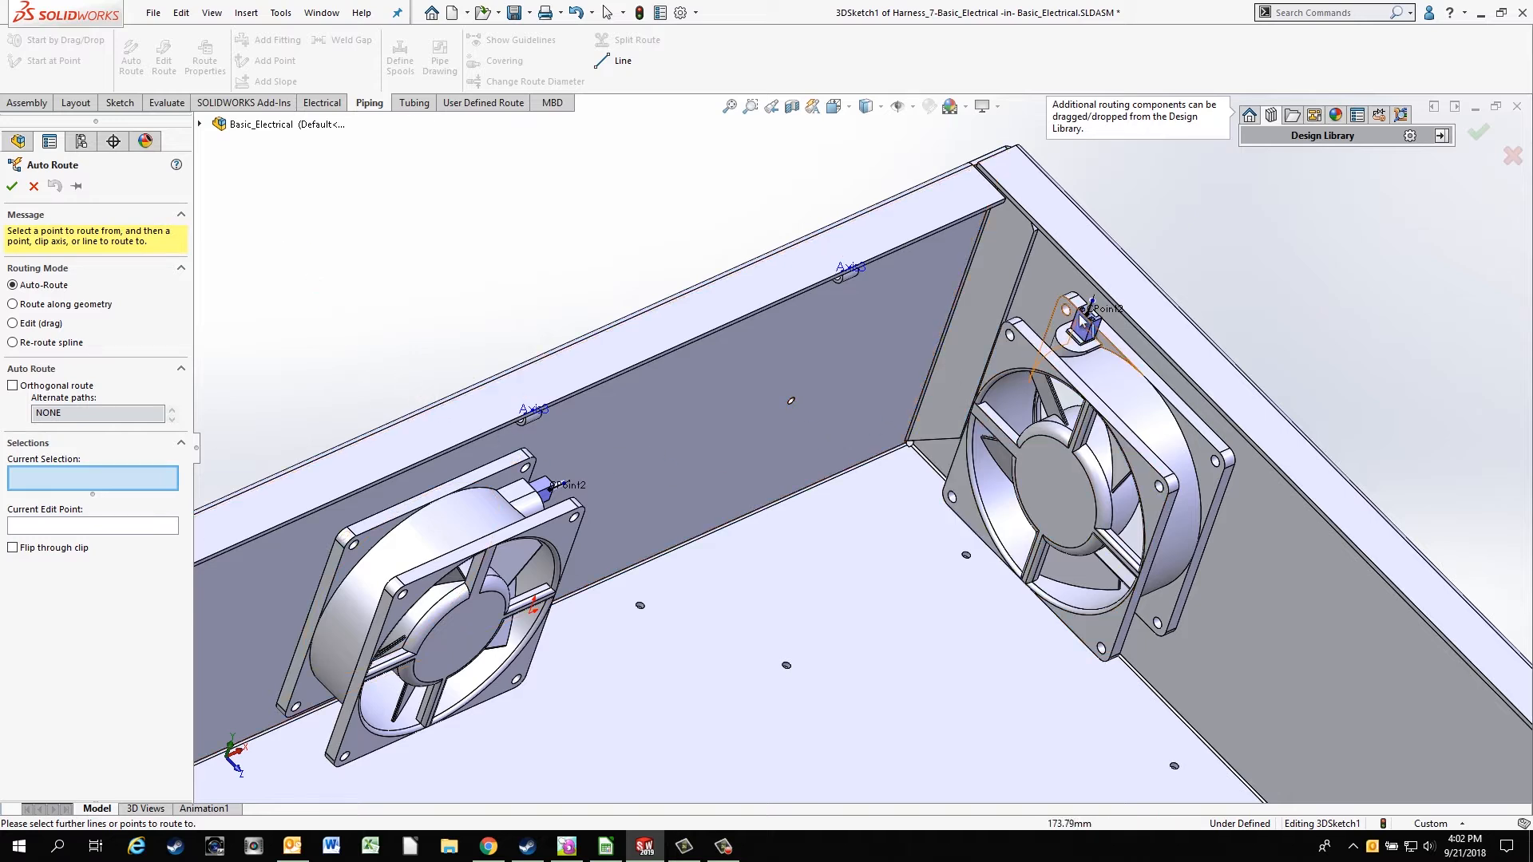
{"action": "left_click", "coordinate": [1091, 304]}
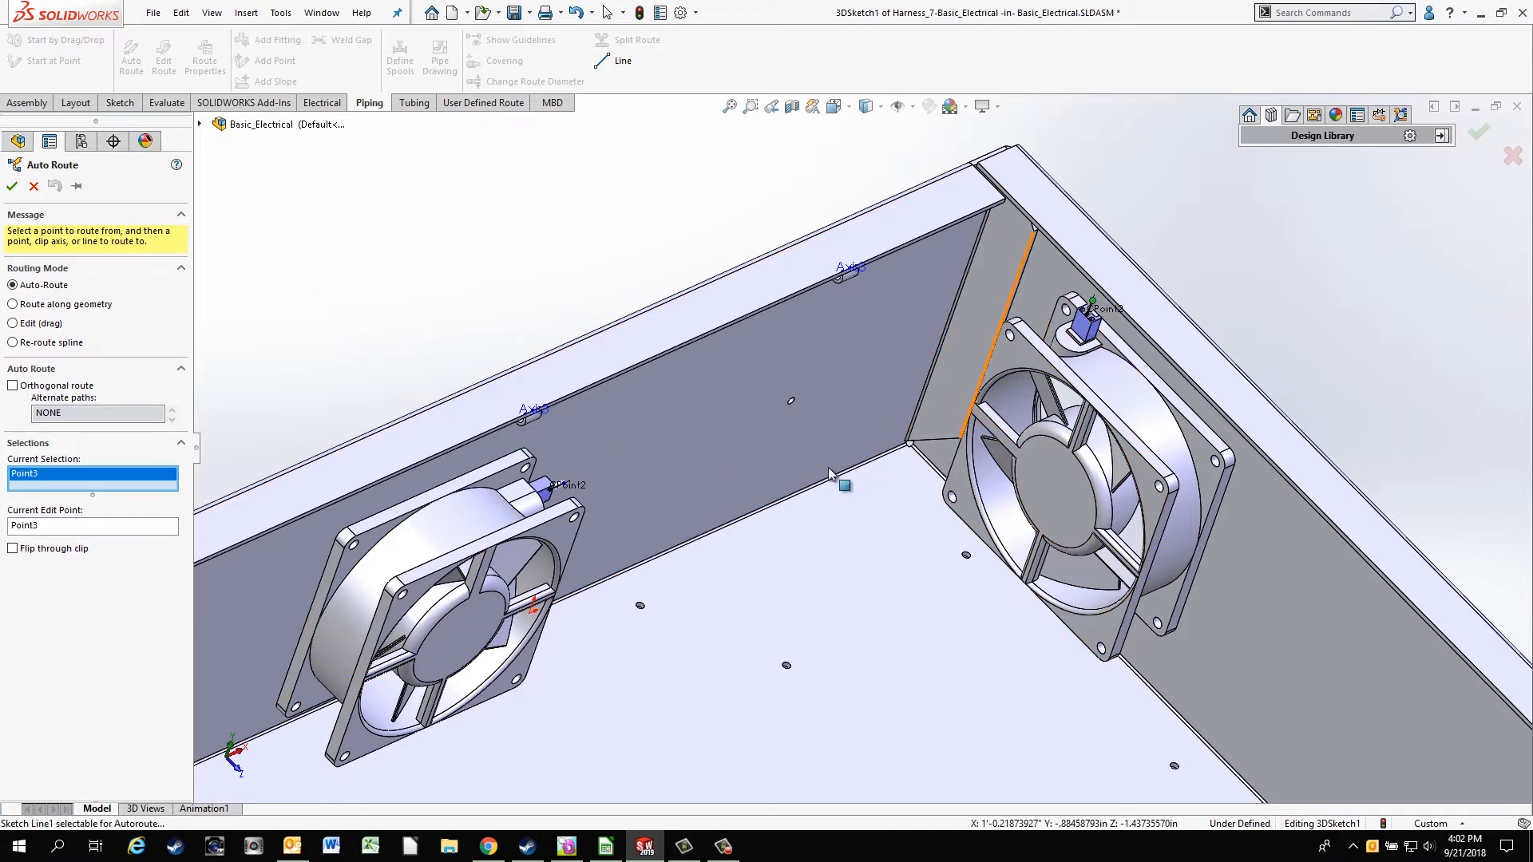
{"action": "left_click", "coordinate": [566, 485]}
- Re-route the spline between the two fans through the axis of the clip nearest the housing's corner
{"action": "middle_click_drag", "start_coordinate": [738, 481], "coordinate": [696, 404]}
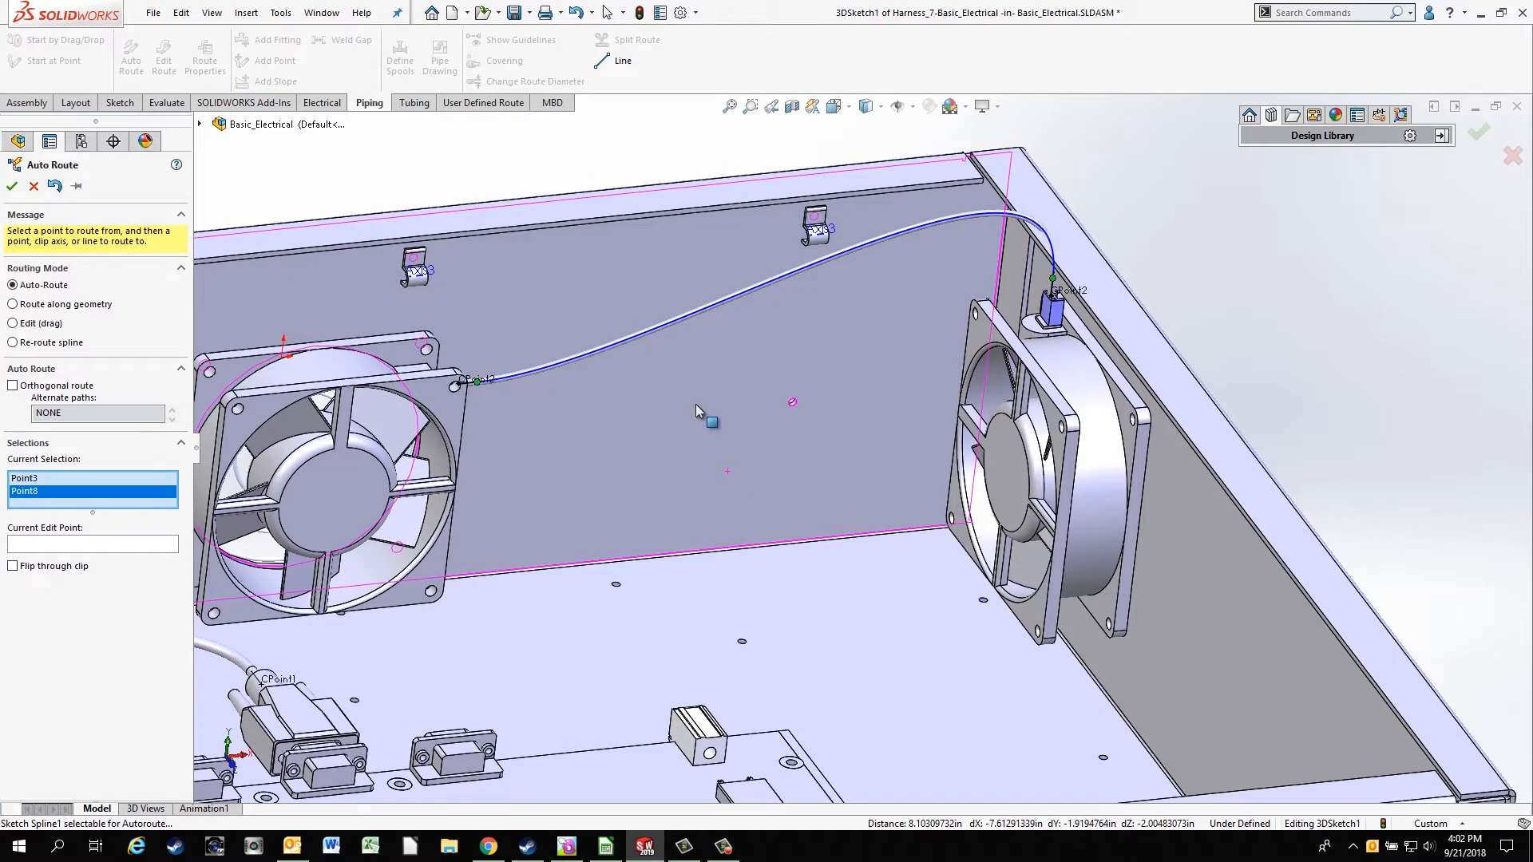
{"action": "left_click", "coordinate": [48, 343]}
{"action": "left_click", "coordinate": [735, 299]}
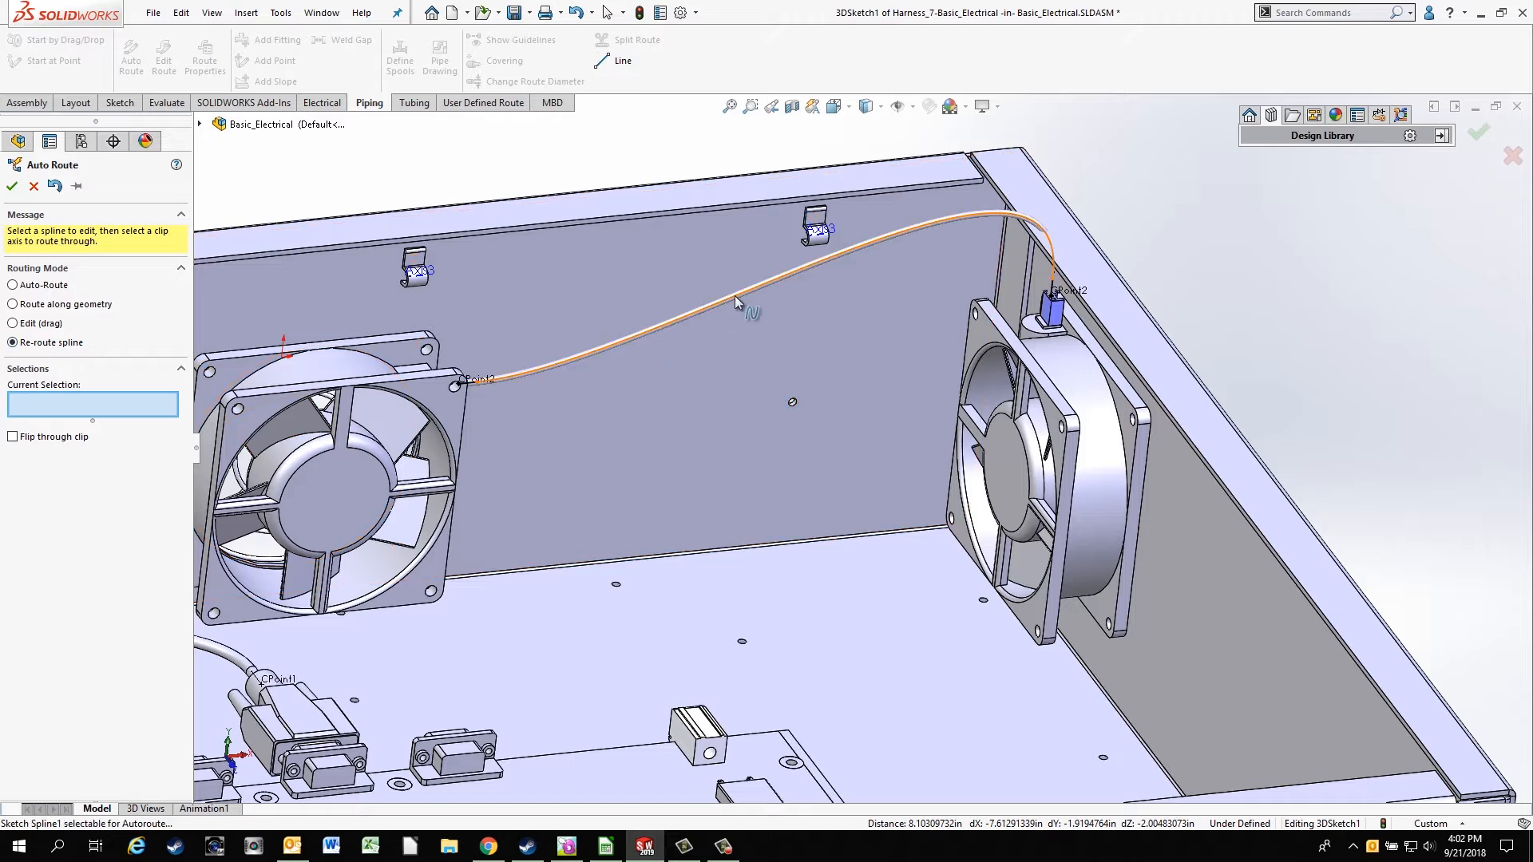
{"action": "left_click", "coordinate": [822, 235]}
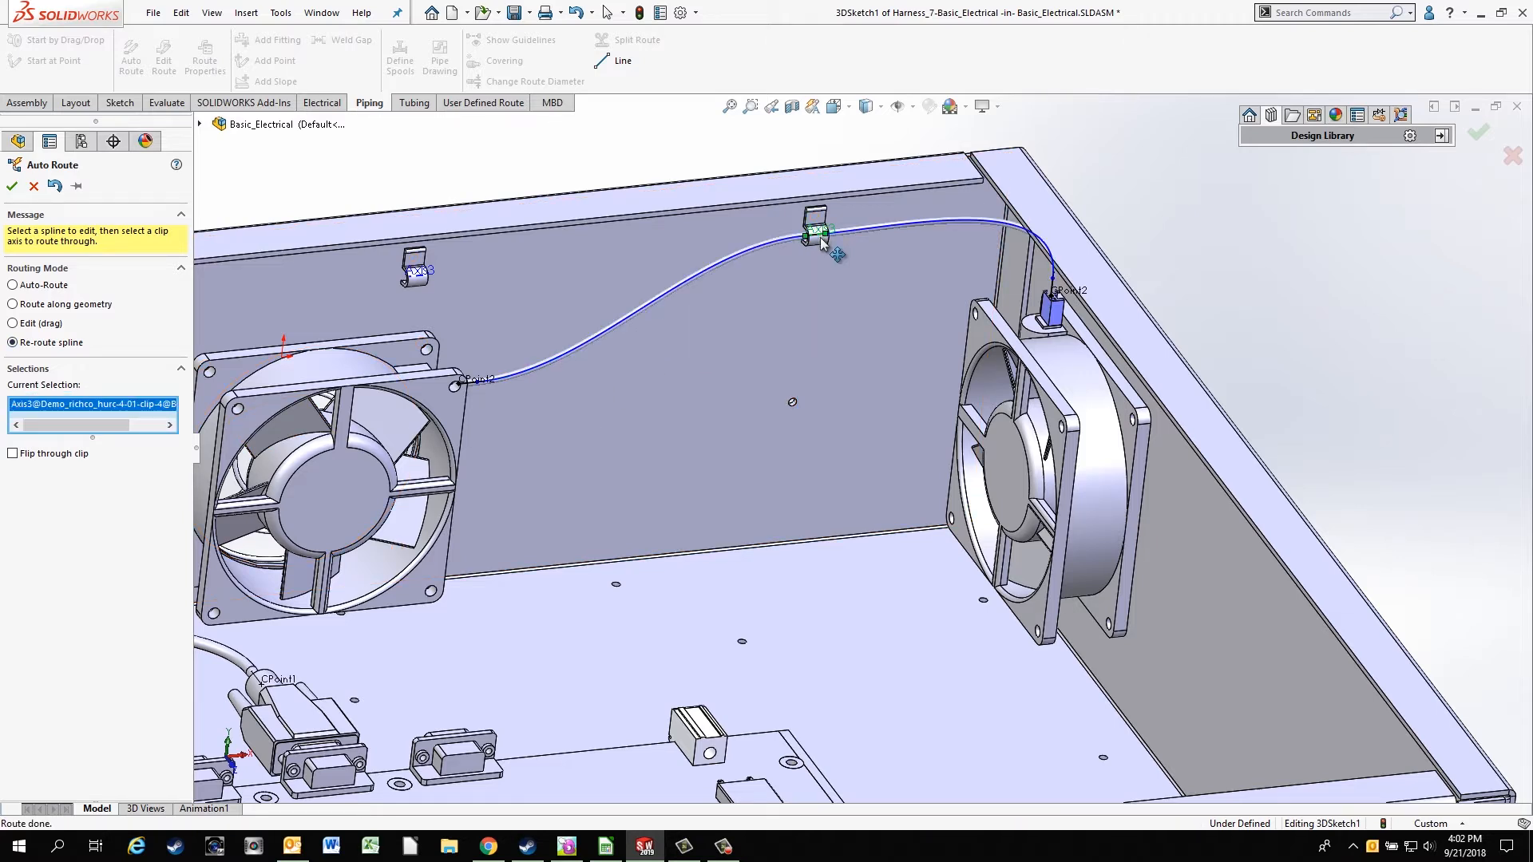
{"action": "left_click", "coordinate": [12, 186]}
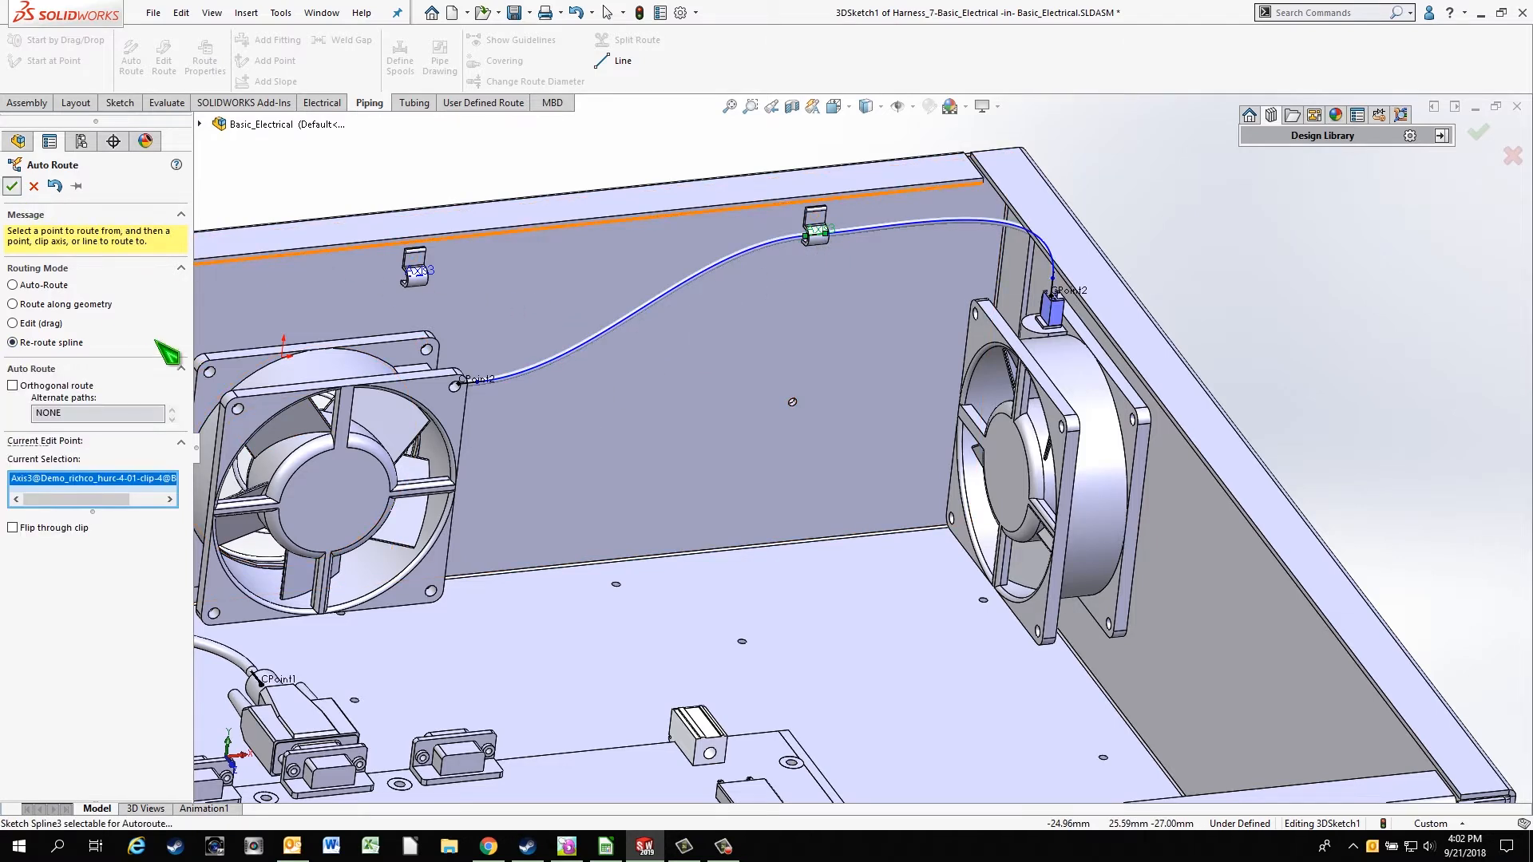
{"action": "middle_click_drag", "start_coordinate": [738, 411], "coordinate": [881, 356]}
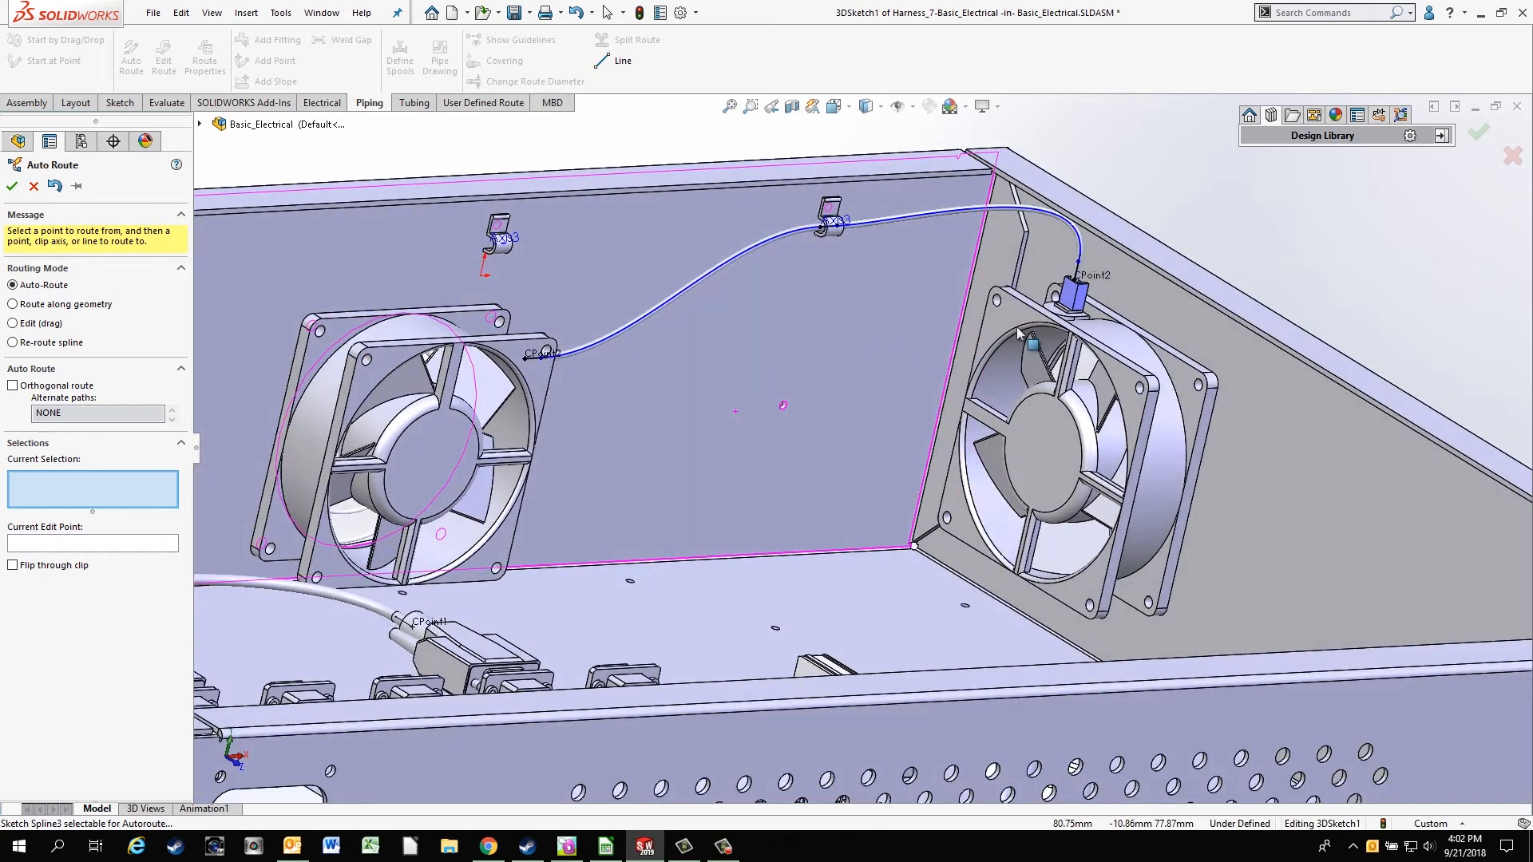
{"action": "left_click_drag", "start_coordinate": [1078, 262], "coordinate": [1100, 184]}
{"action": "left_click", "coordinate": [1077, 271]}
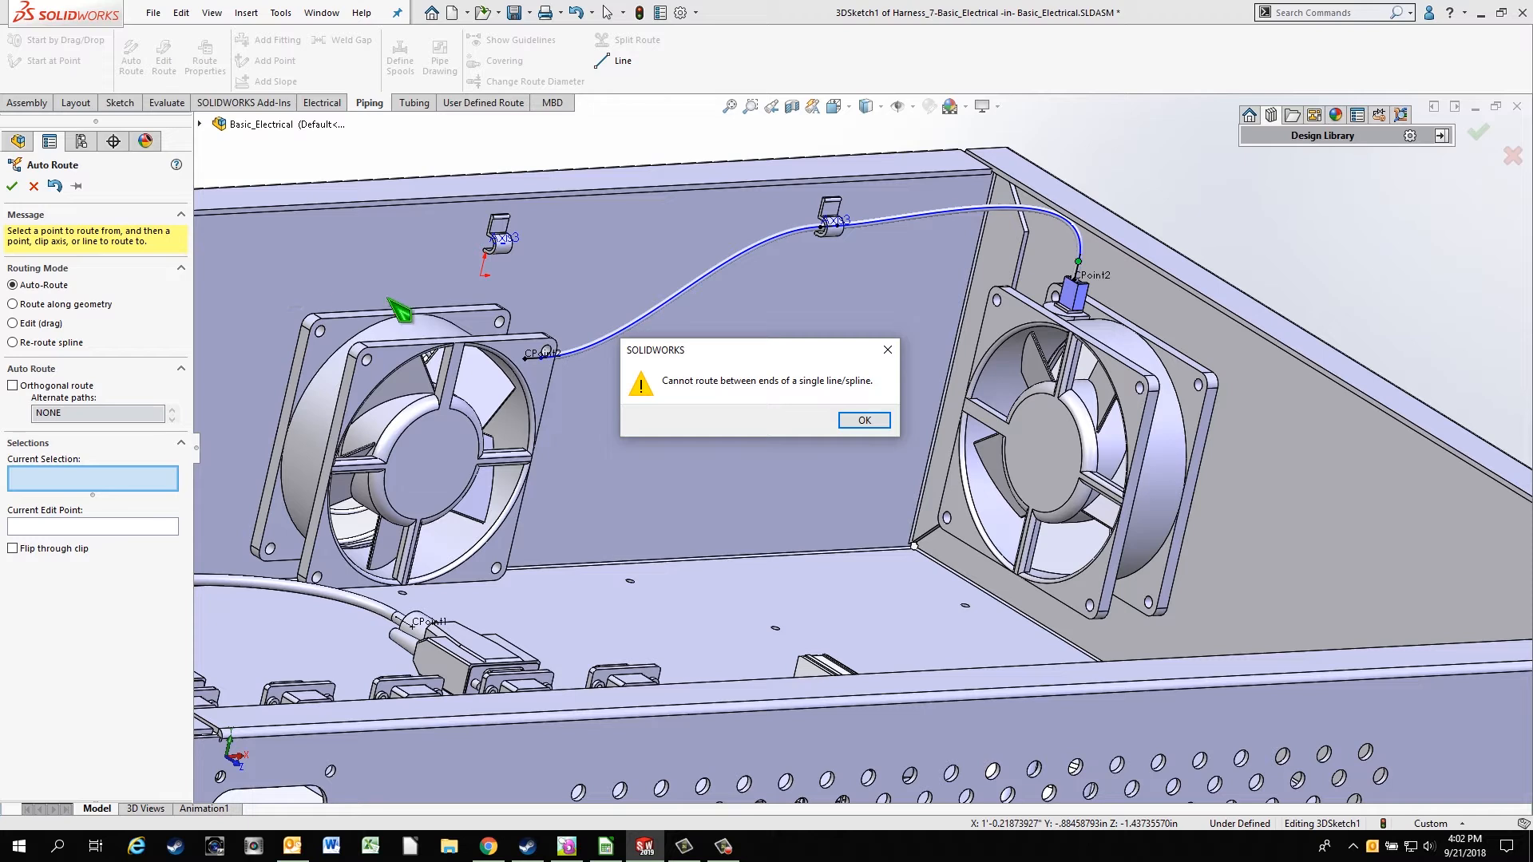
{"action": "left_click", "coordinate": [866, 426]}
{"action": "left_click", "coordinate": [34, 186]}
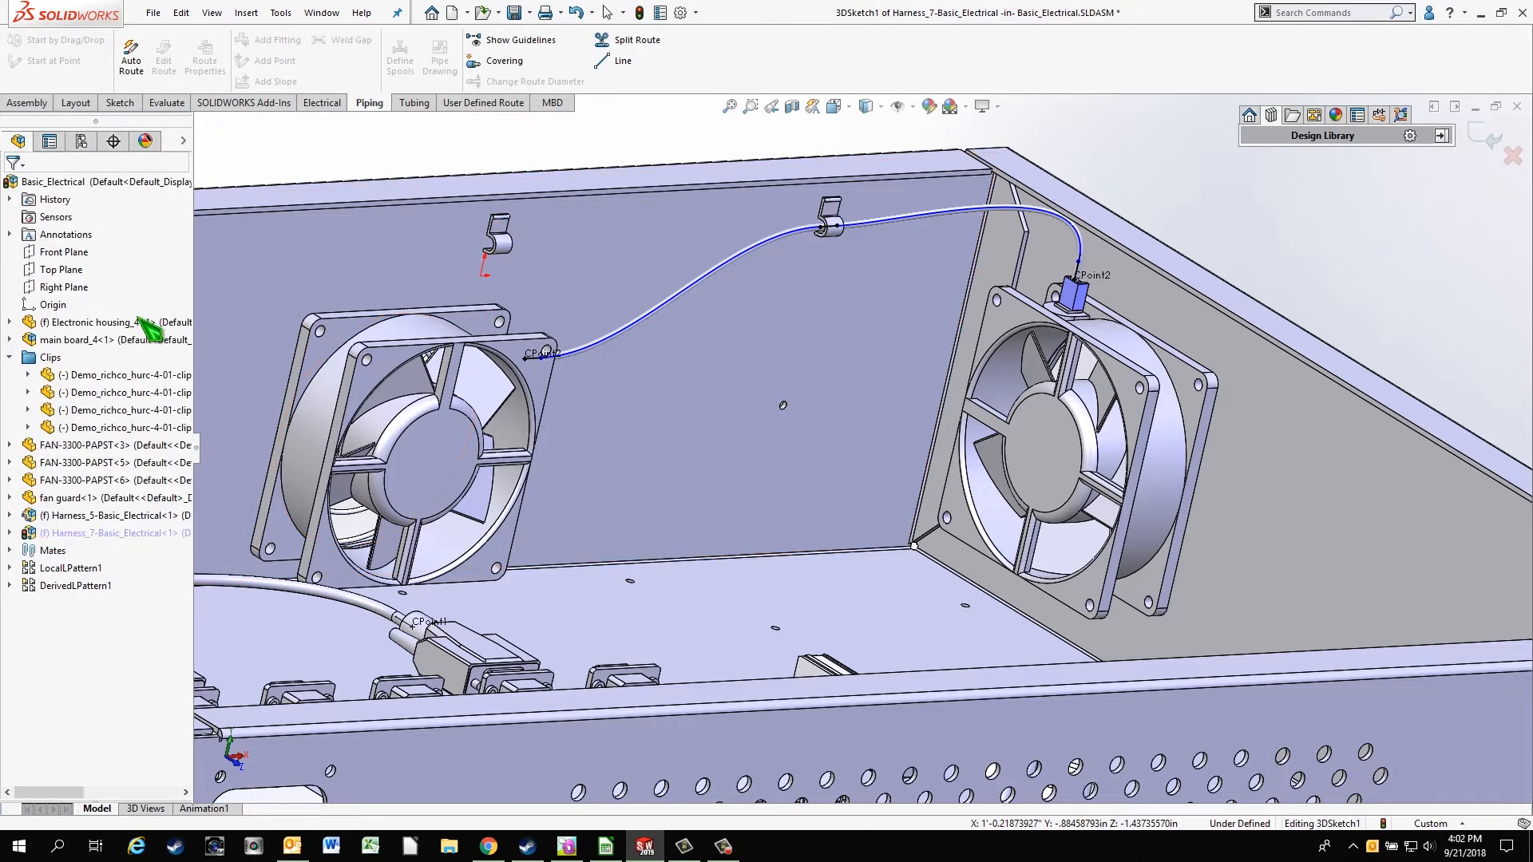
{"action": "left_click_drag", "start_coordinate": [1076, 271], "coordinate": [1076, 272]}
{"action": "left_click", "coordinate": [1344, 287]}
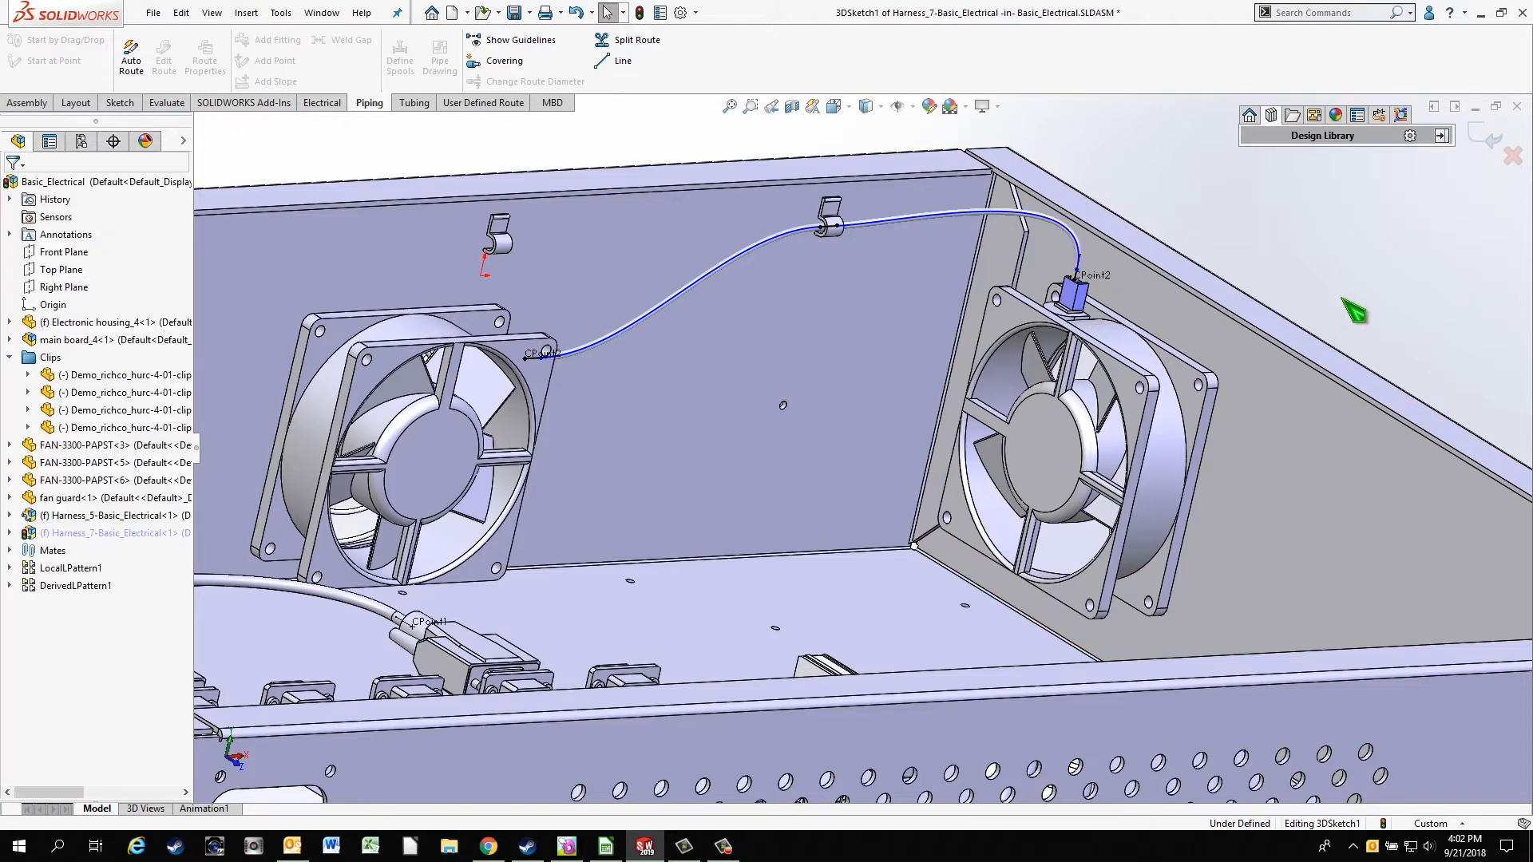
- Split the route on the spline between the corner clip and the nearest long-wall fan
{"action": "middle_click_drag", "start_coordinate": [1318, 293], "coordinate": [1241, 307]}
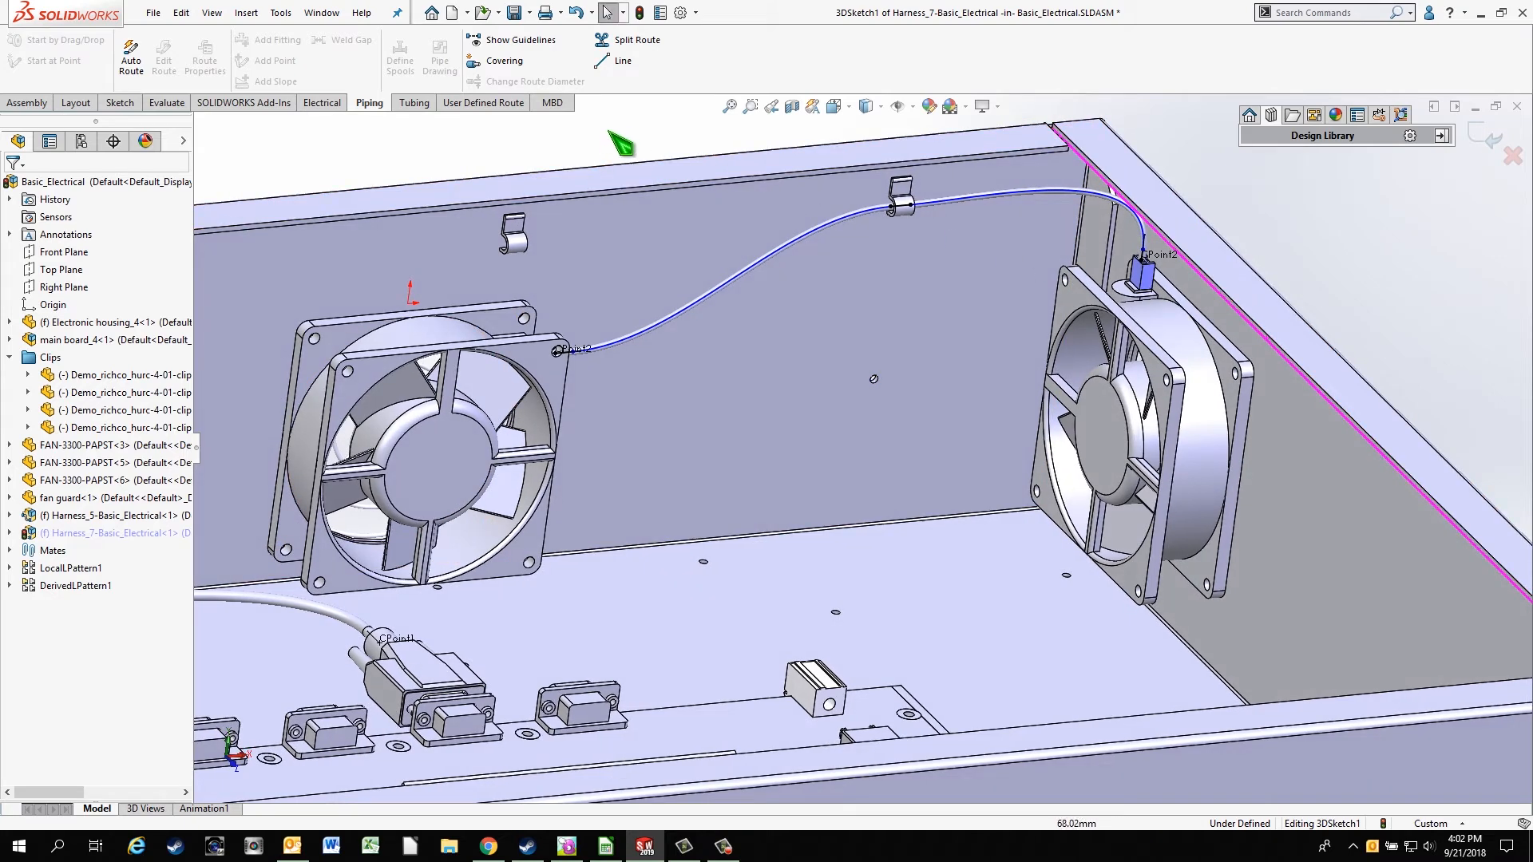
{"action": "left_click", "coordinate": [649, 44]}
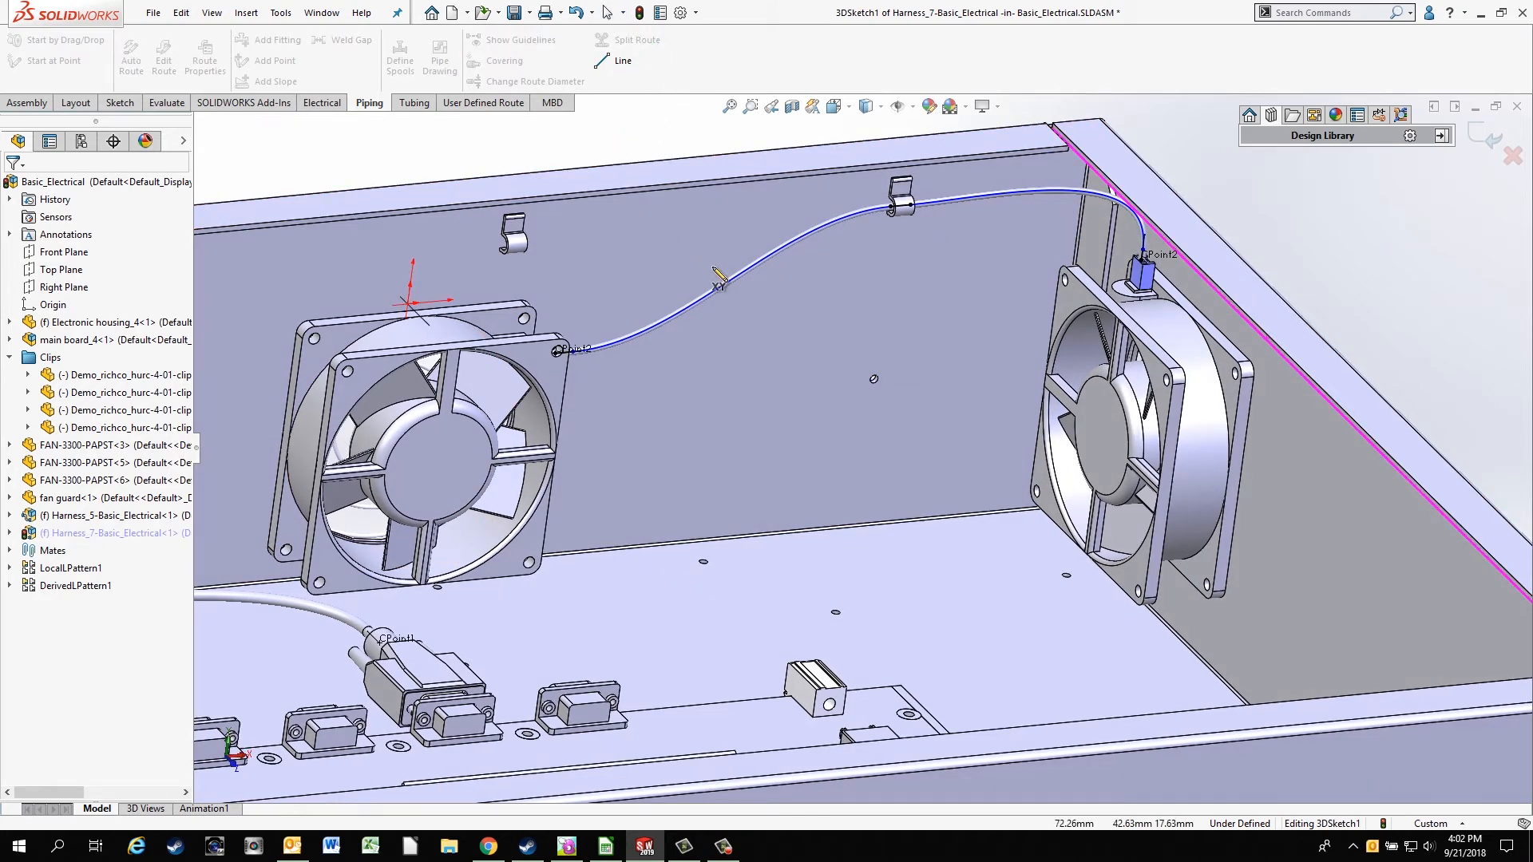
{"action": "left_click", "coordinate": [775, 251]}
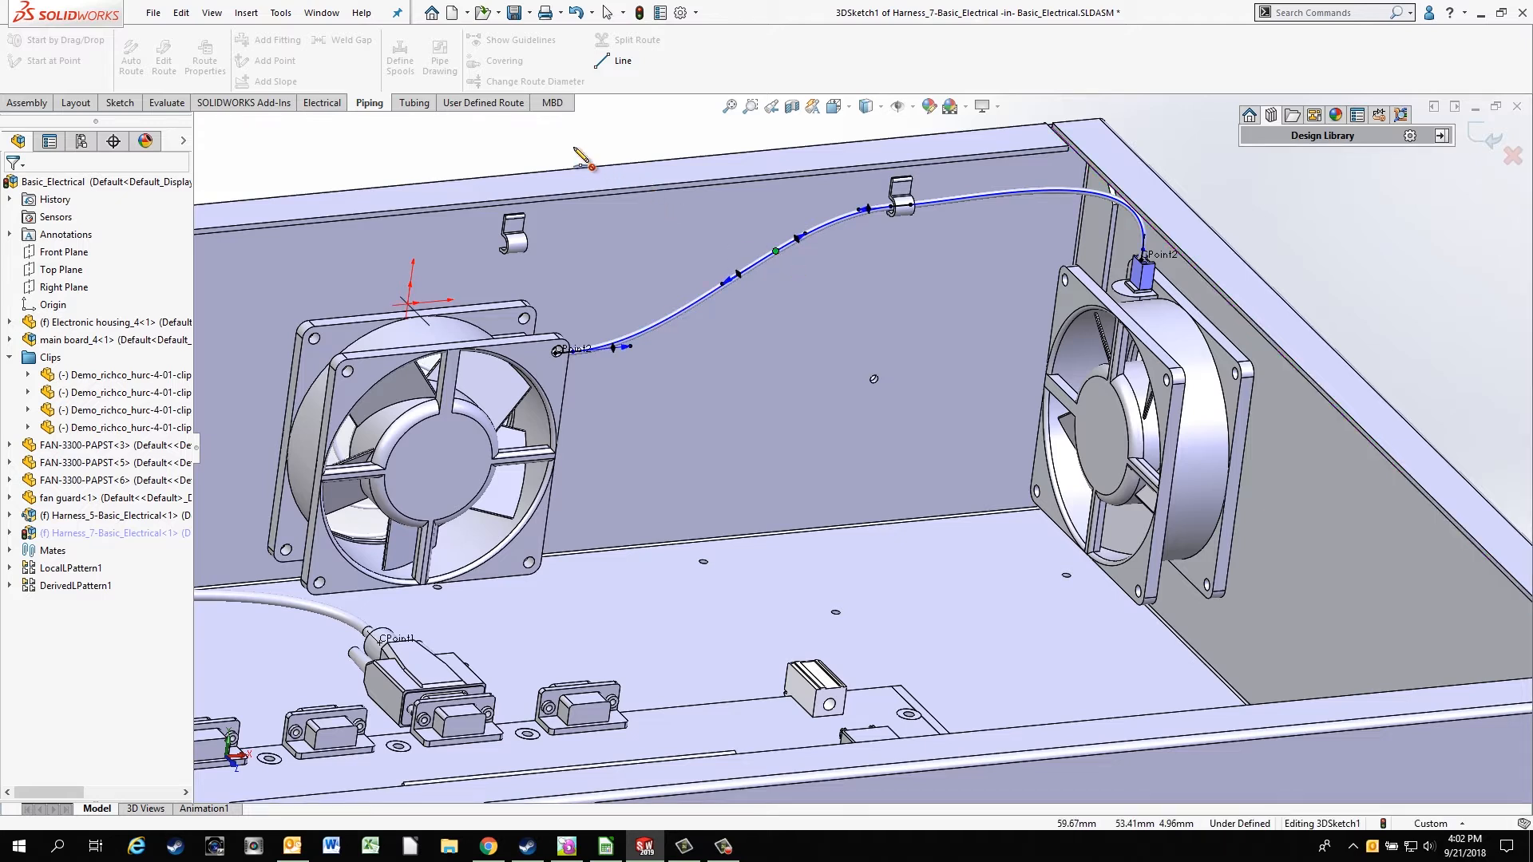
{"action": "key", "text": "Escape"}
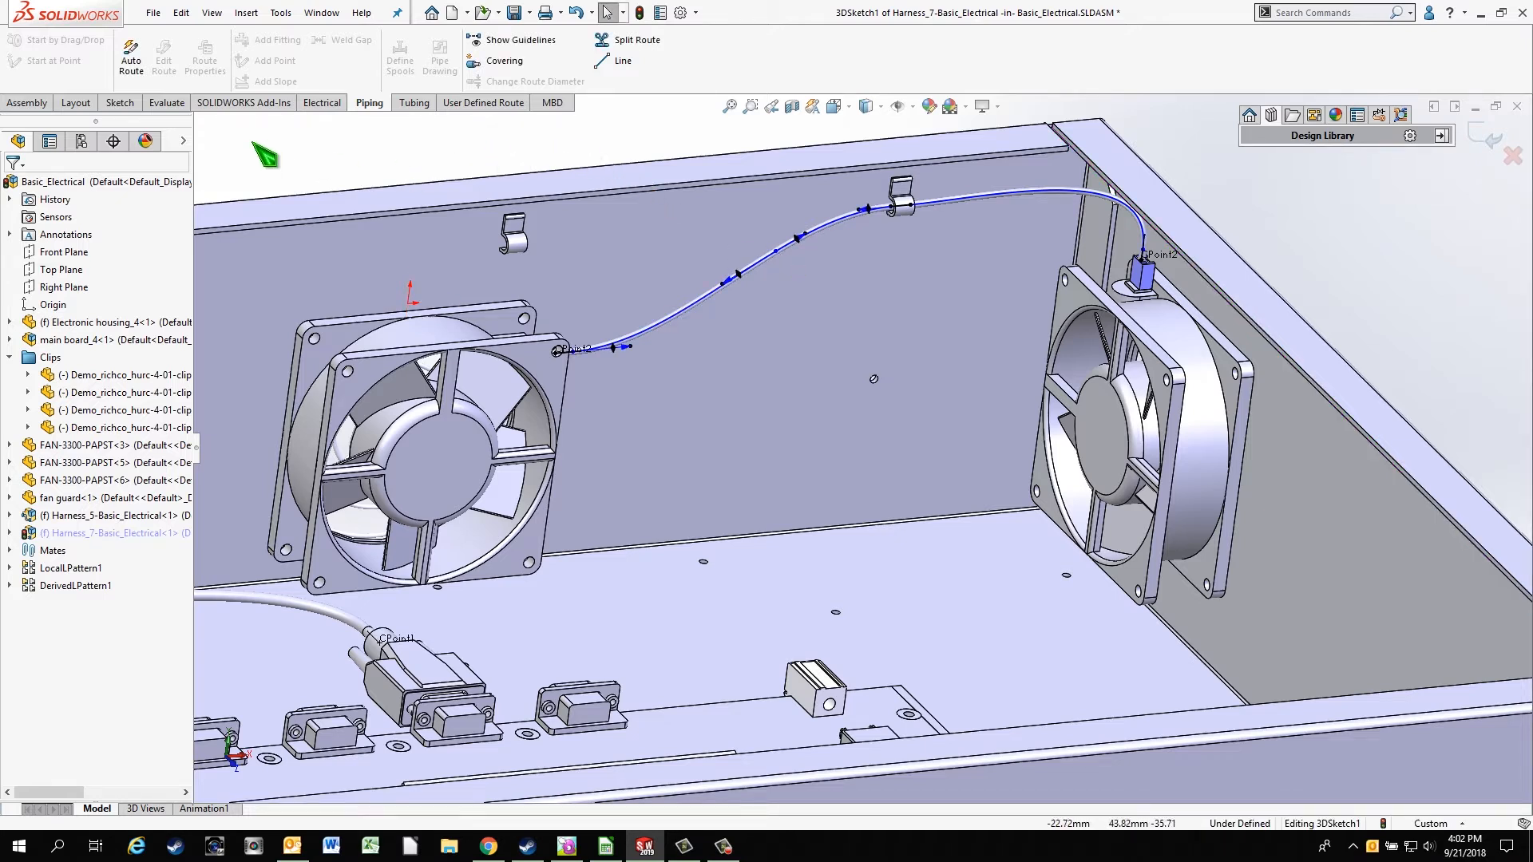
- Auto-route a branch from the split point through the second clip to the connector on the far long-wall fan
{"action": "left_click", "coordinate": [132, 65]}
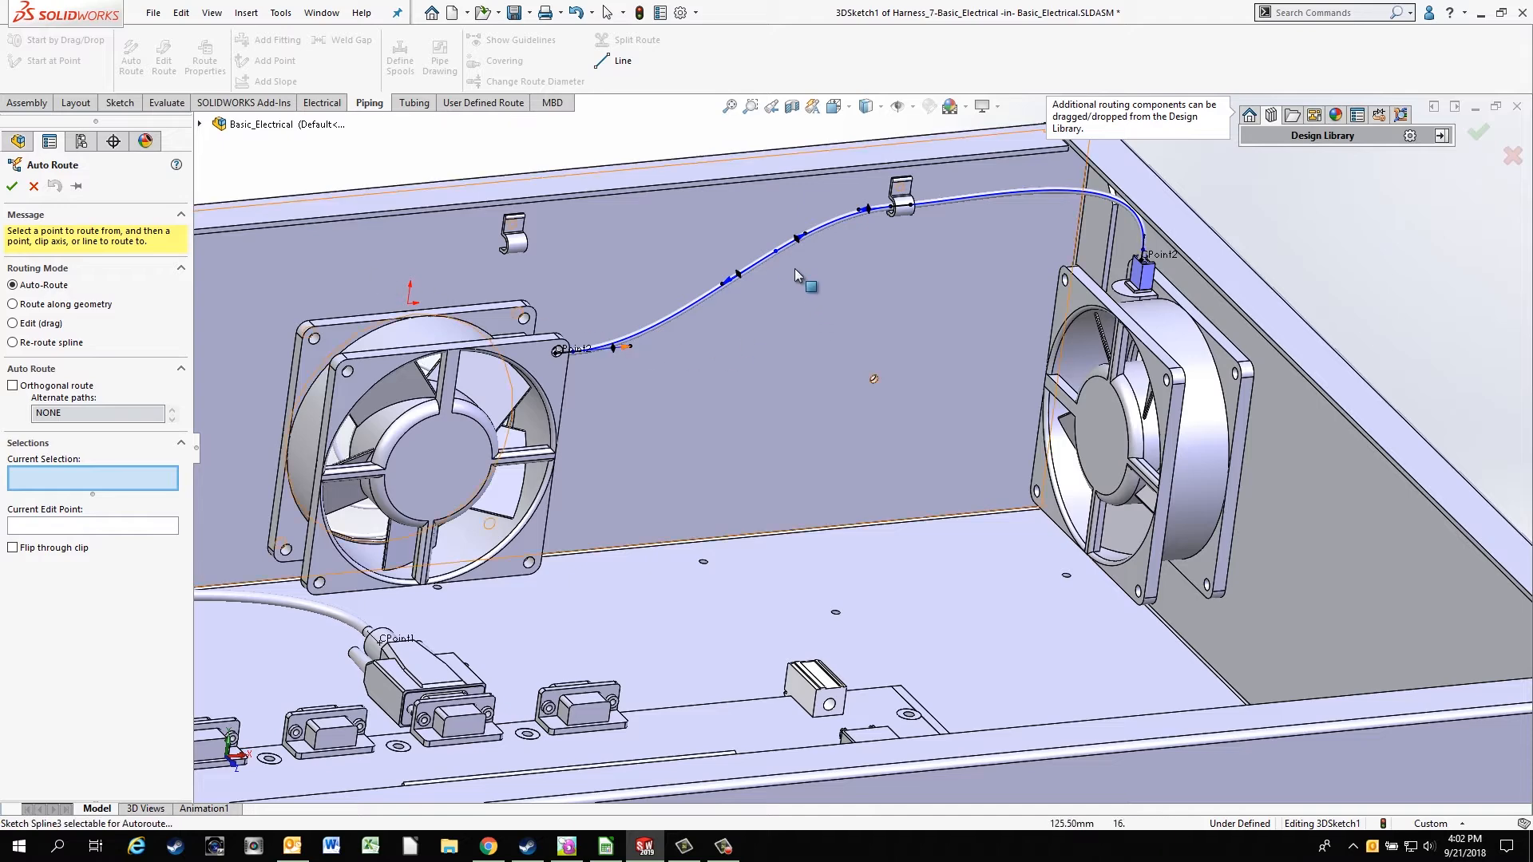
{"action": "left_click", "coordinate": [775, 252]}
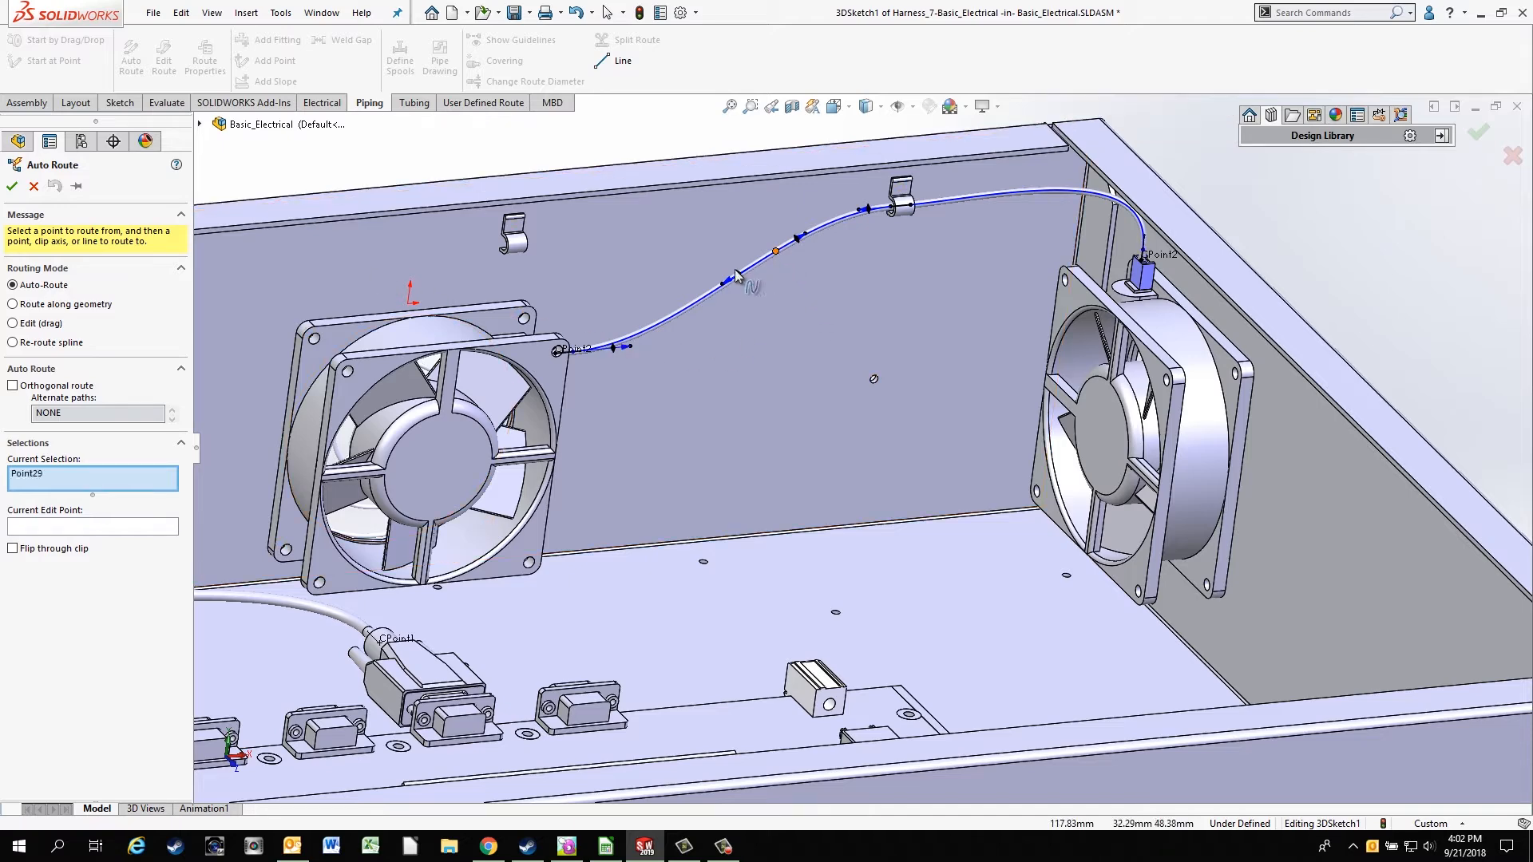
{"action": "left_click", "coordinate": [515, 257]}
{"action": "middle_click_drag", "start_coordinate": [538, 293], "coordinate": [447, 396]}
{"action": "left_click", "coordinate": [330, 430]}
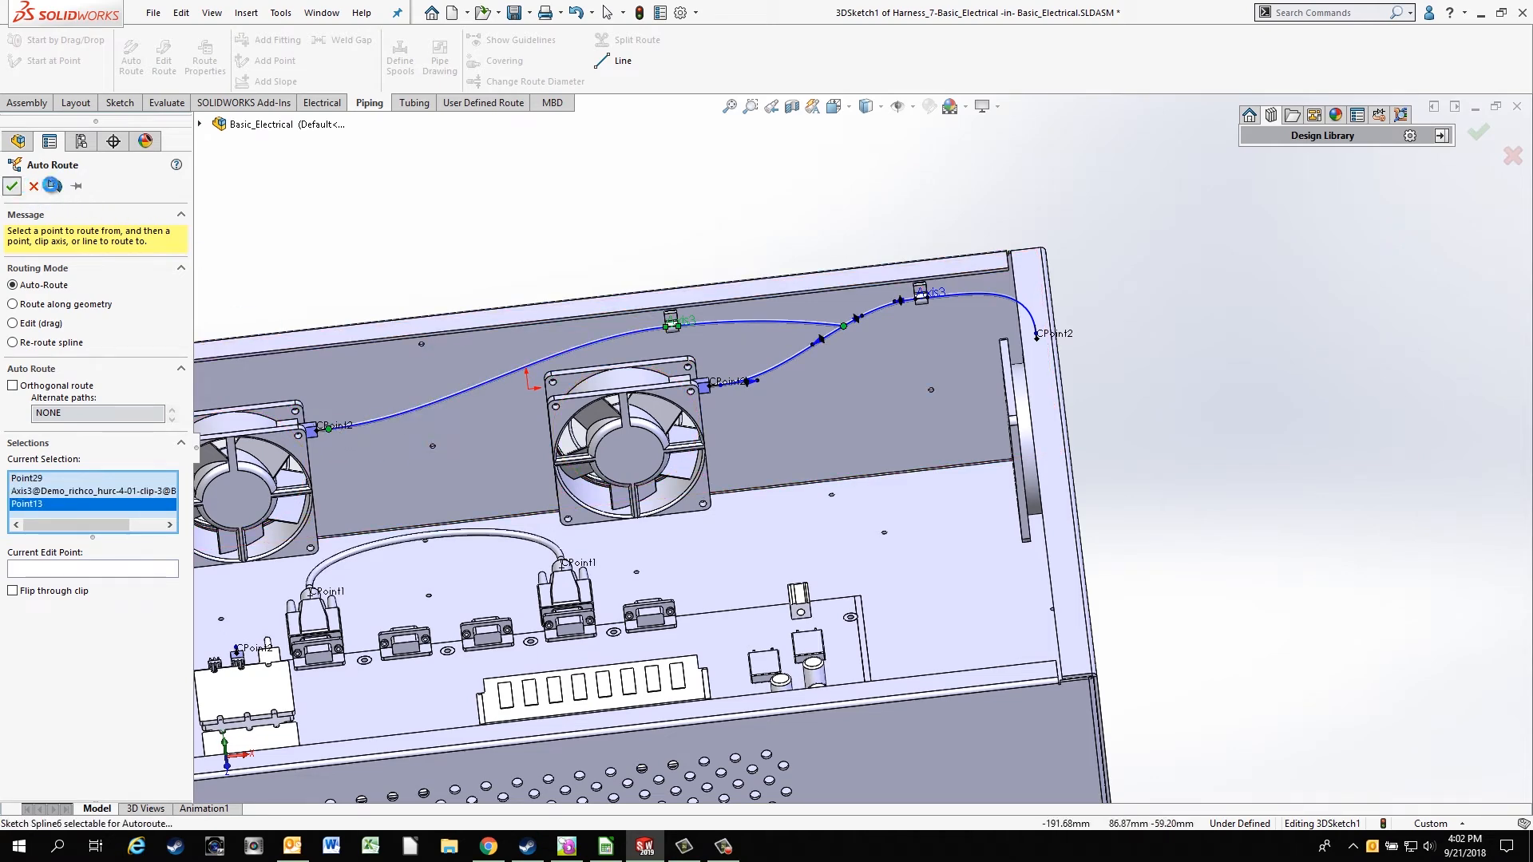
{"action": "left_click", "coordinate": [12, 186]}
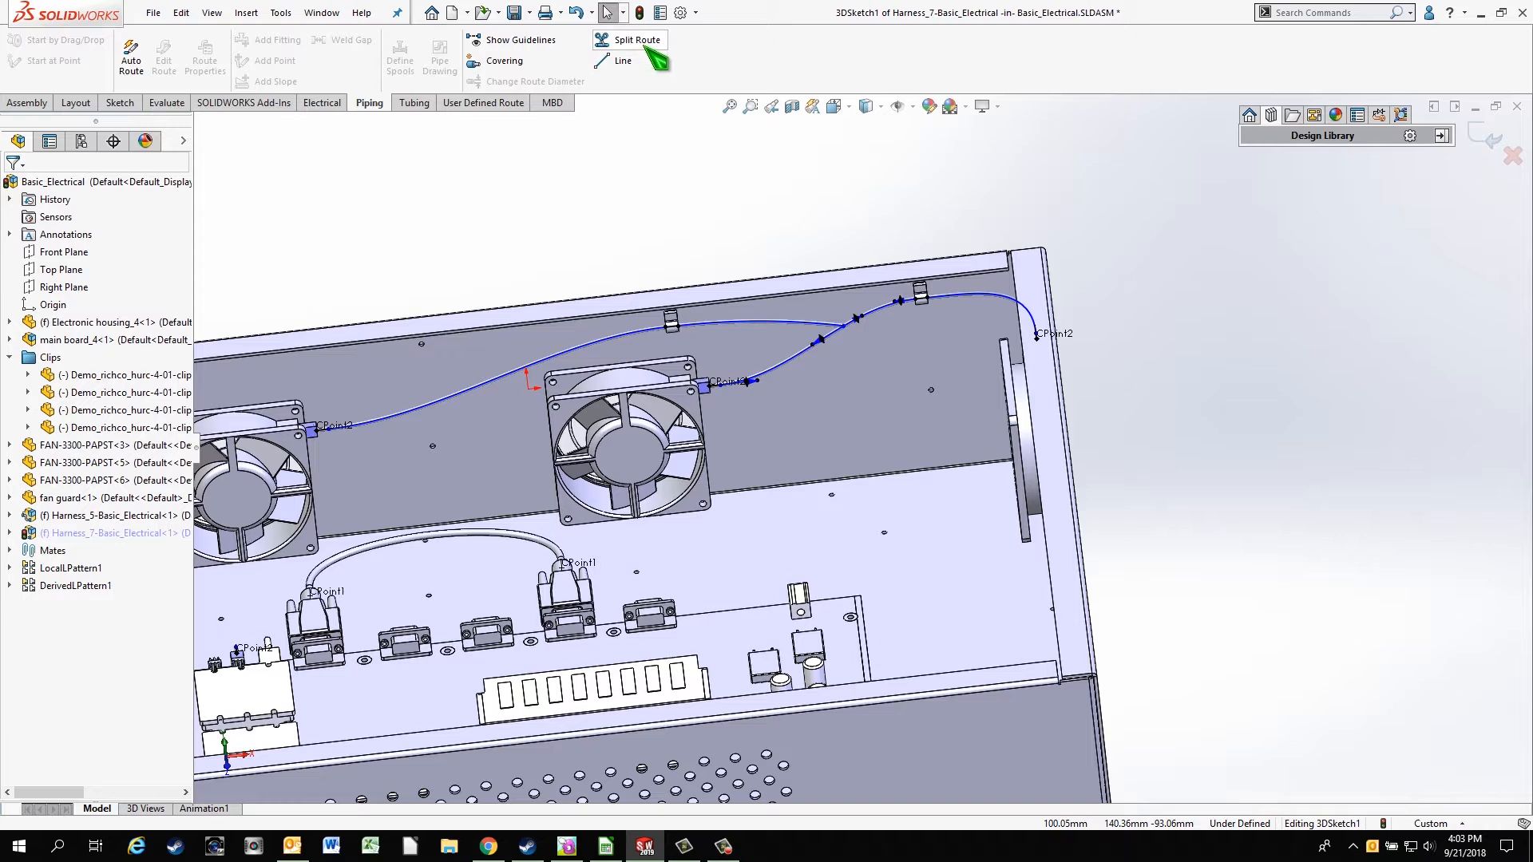
- Split the new branch between the second clip and the far fan, and auto-route from there through the third clip to the main board's connector
{"action": "left_click", "coordinate": [618, 60]}
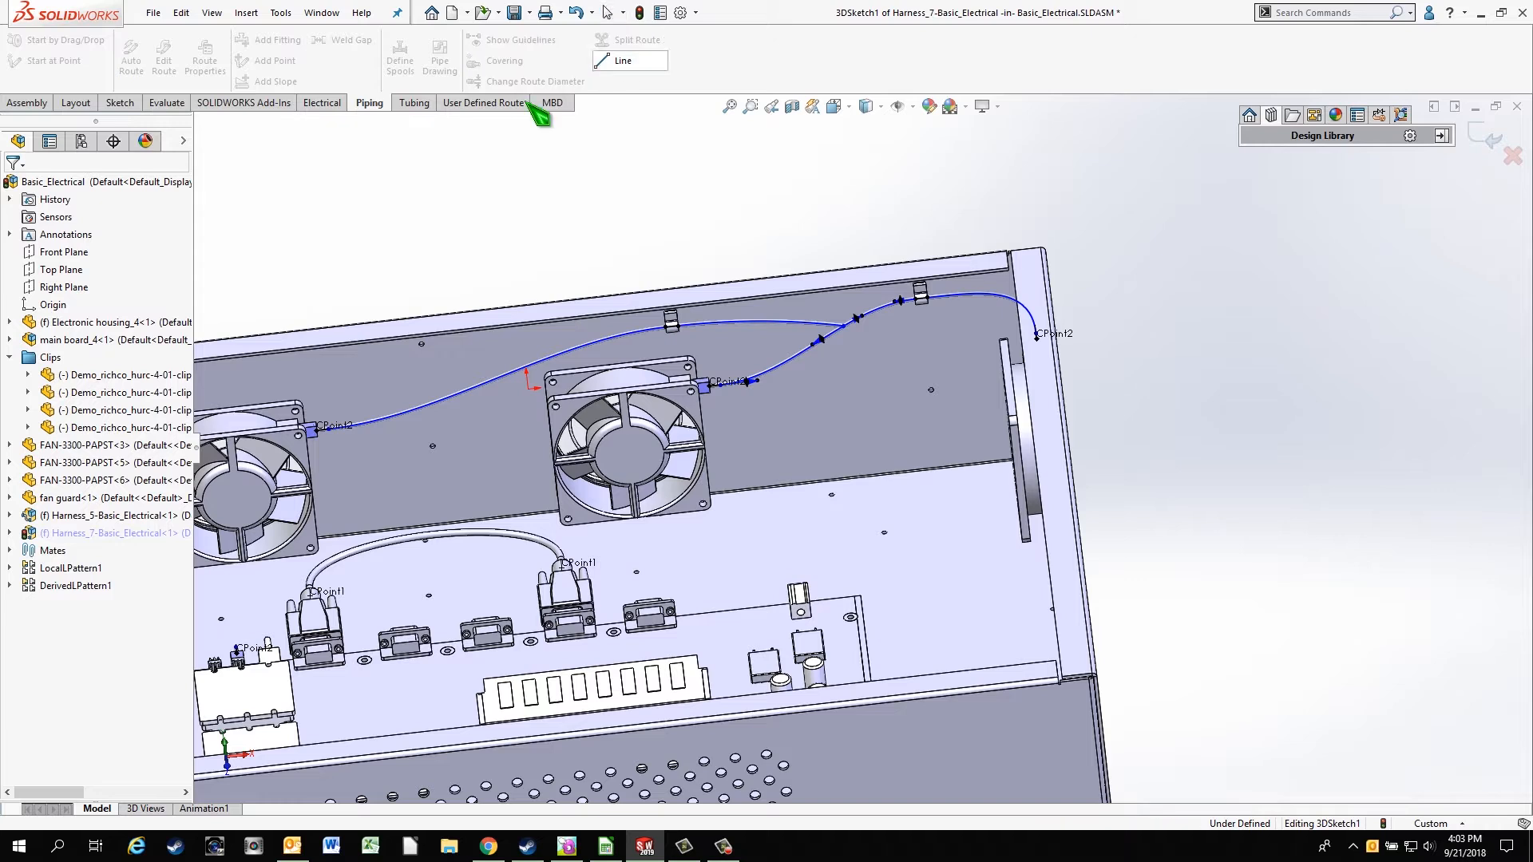
{"action": "left_click", "coordinate": [501, 376]}
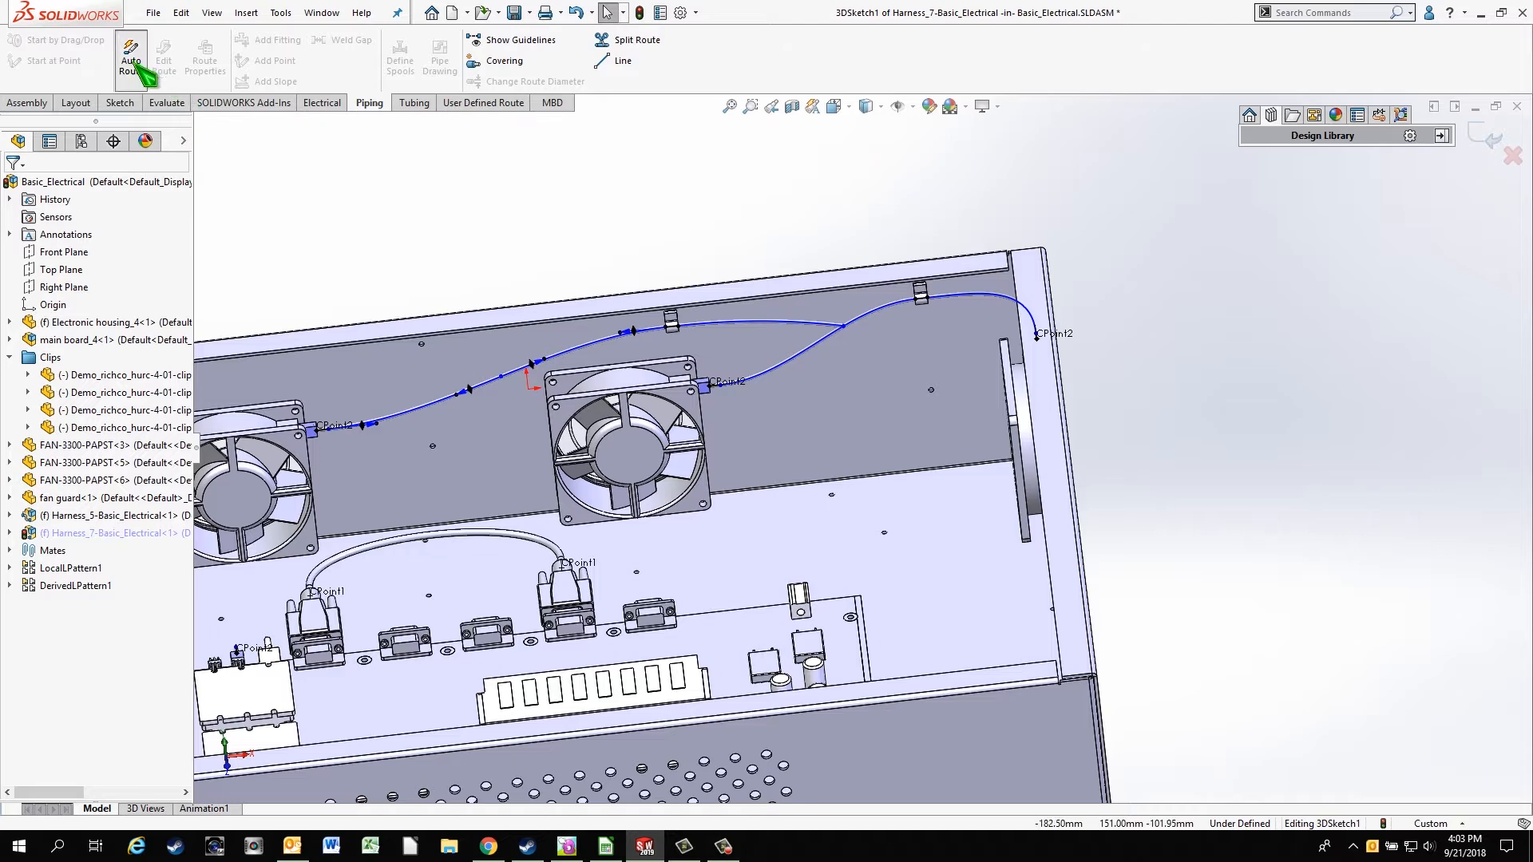
{"action": "left_click", "coordinate": [131, 60]}
{"action": "left_click", "coordinate": [500, 376]}
{"action": "scroll", "coordinate": [471, 416], "scroll_direction": "up", "scroll_amount": 1}
{"action": "key", "text": "z"}
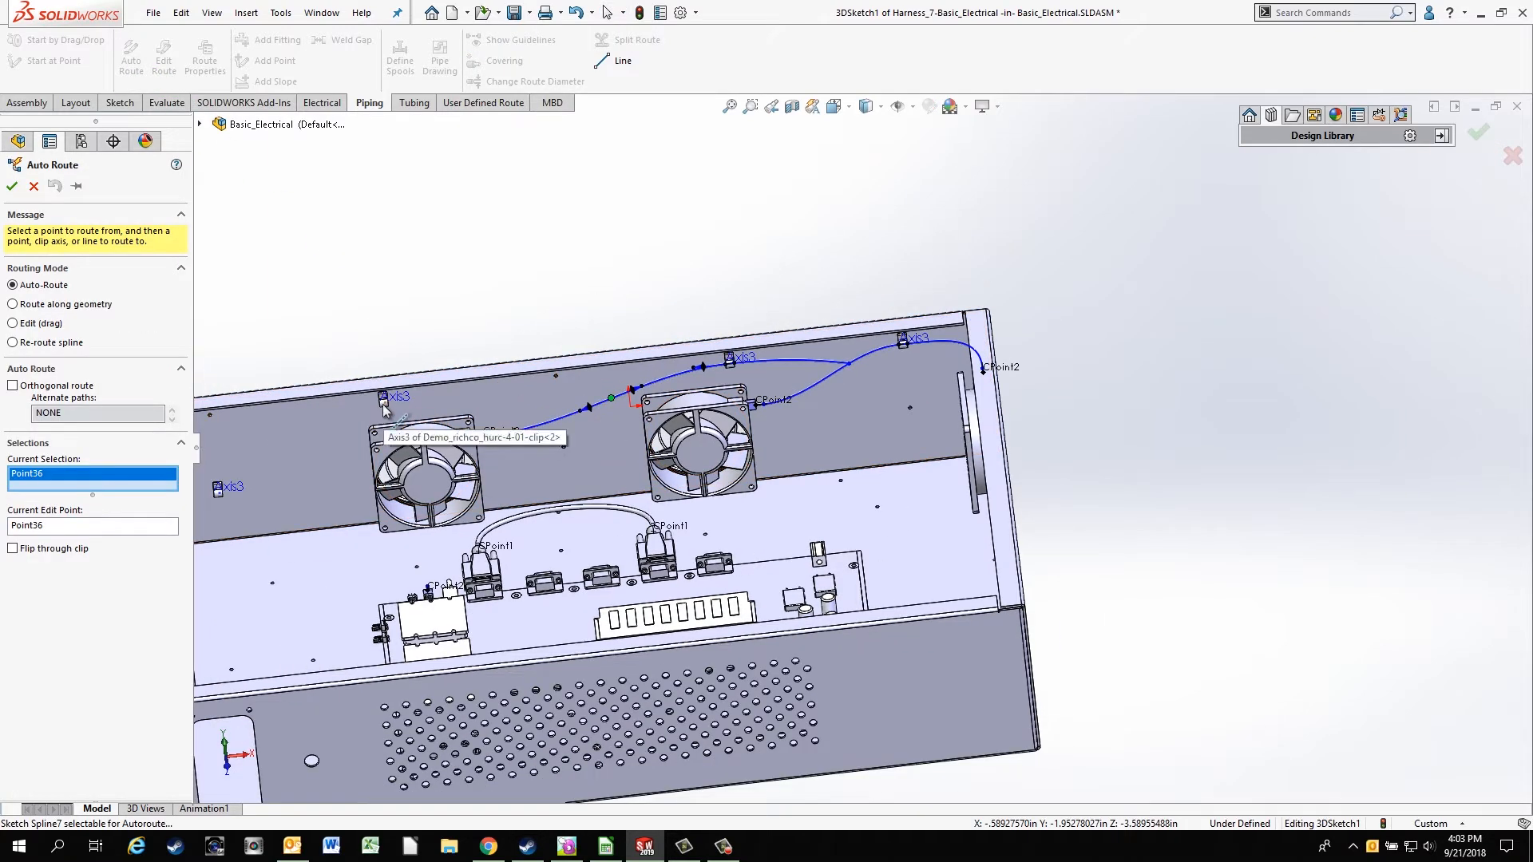
{"action": "left_click", "coordinate": [384, 402]}
{"action": "middle_click_drag", "start_coordinate": [410, 445], "coordinate": [431, 542]}
{"action": "left_click", "coordinate": [419, 559]}
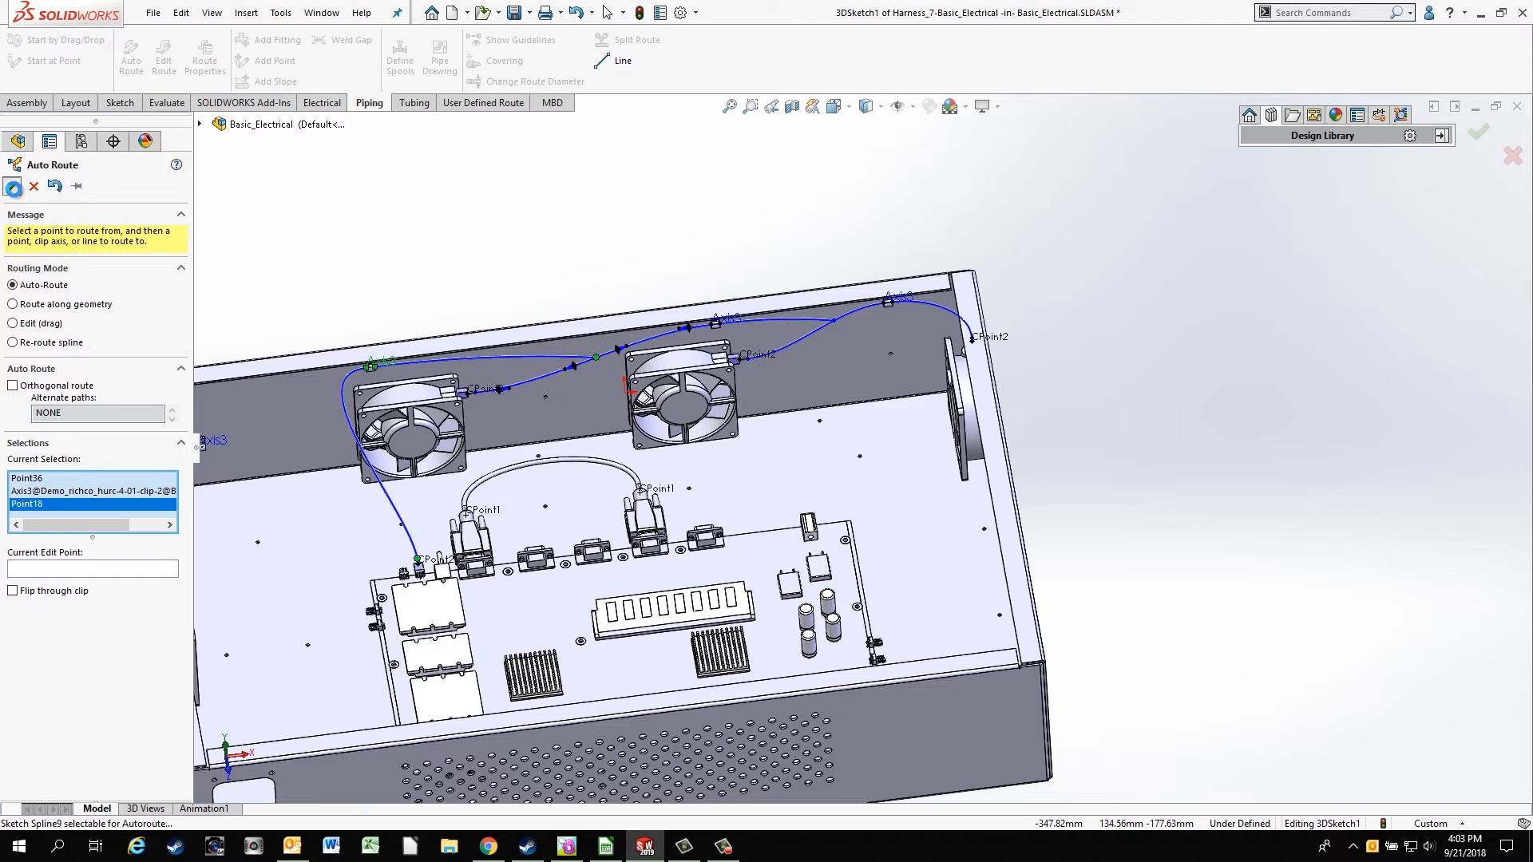
{"action": "left_click", "coordinate": [13, 188]}
{"action": "middle_click_drag", "start_coordinate": [347, 256], "coordinate": [345, 152]}
{"action": "scroll", "coordinate": [392, 429], "scroll_direction": "down", "scroll_amount": 2}
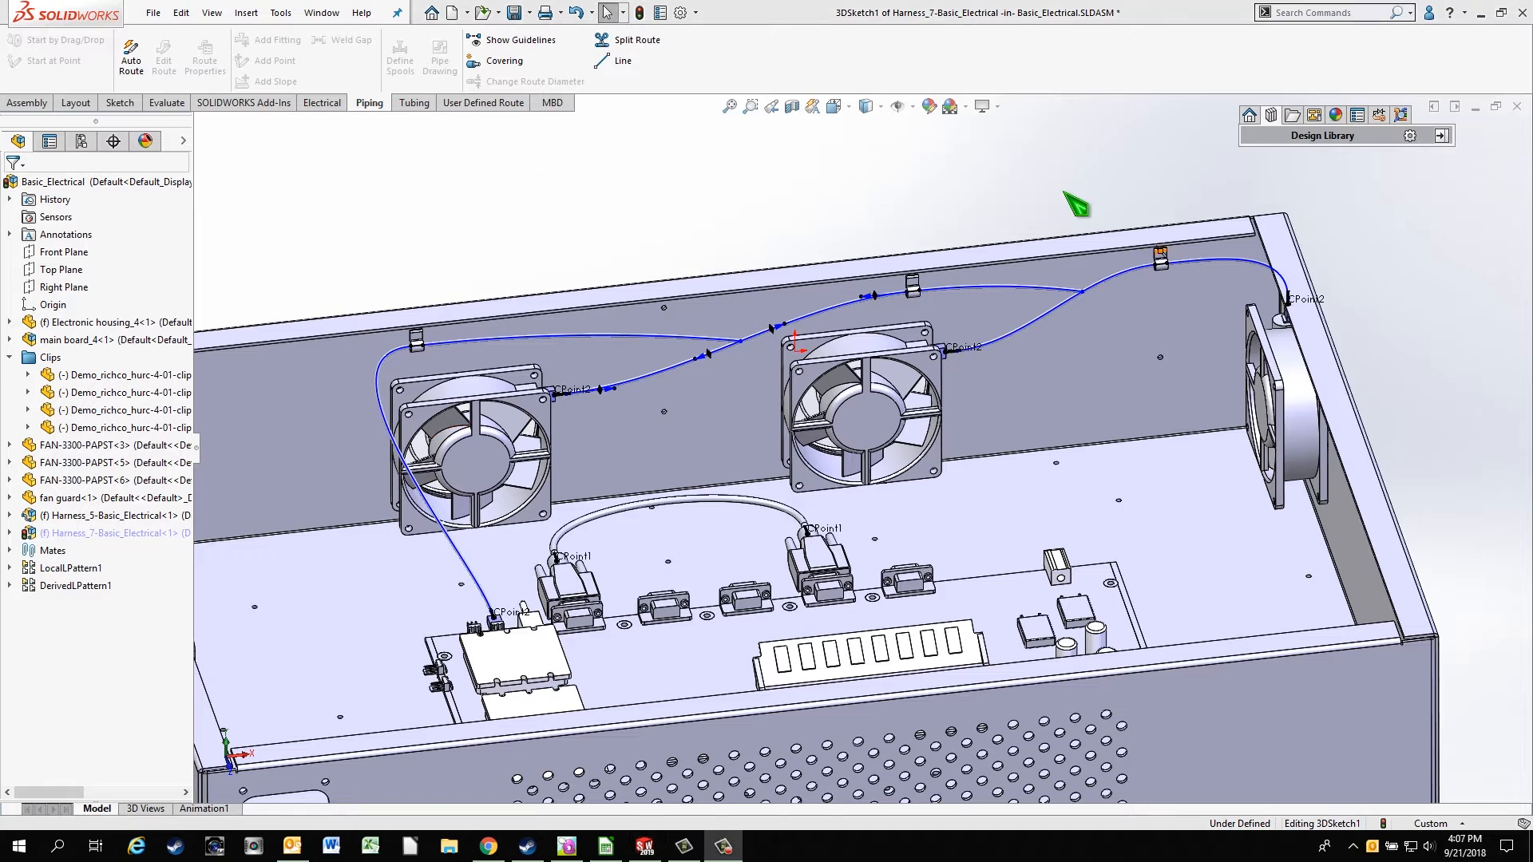
- Fix the spline to the long-wall fan nearest the corner, and make the second-clip branch tangent to the corner-clip spline at their split point
{"action": "scroll", "coordinate": [1078, 200], "scroll_direction": "down", "scroll_amount": 4}
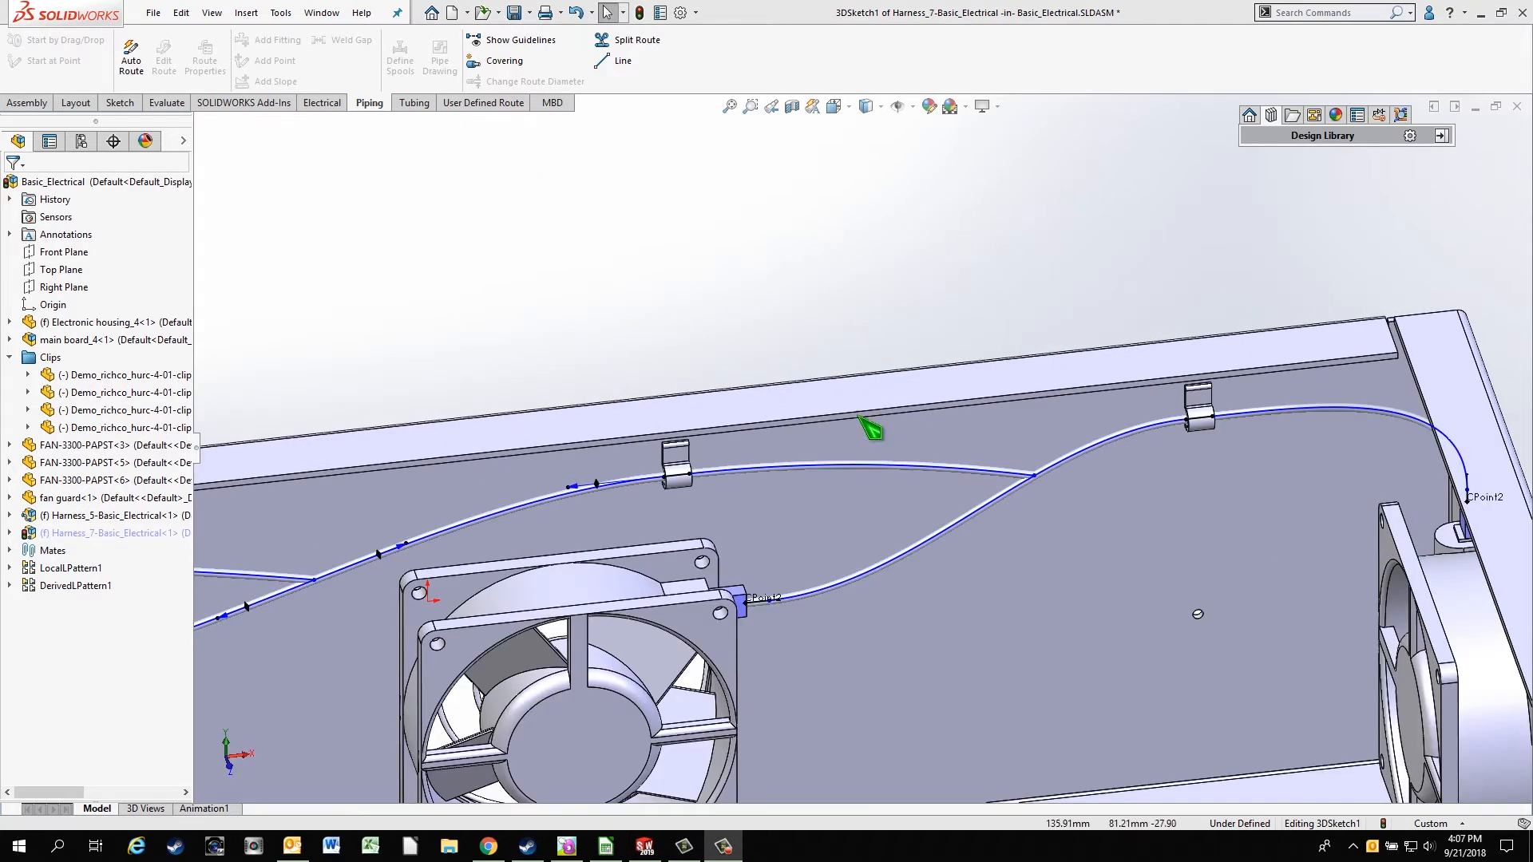
{"action": "left_click", "coordinate": [934, 536]}
{"action": "left_click", "coordinate": [983, 471]}
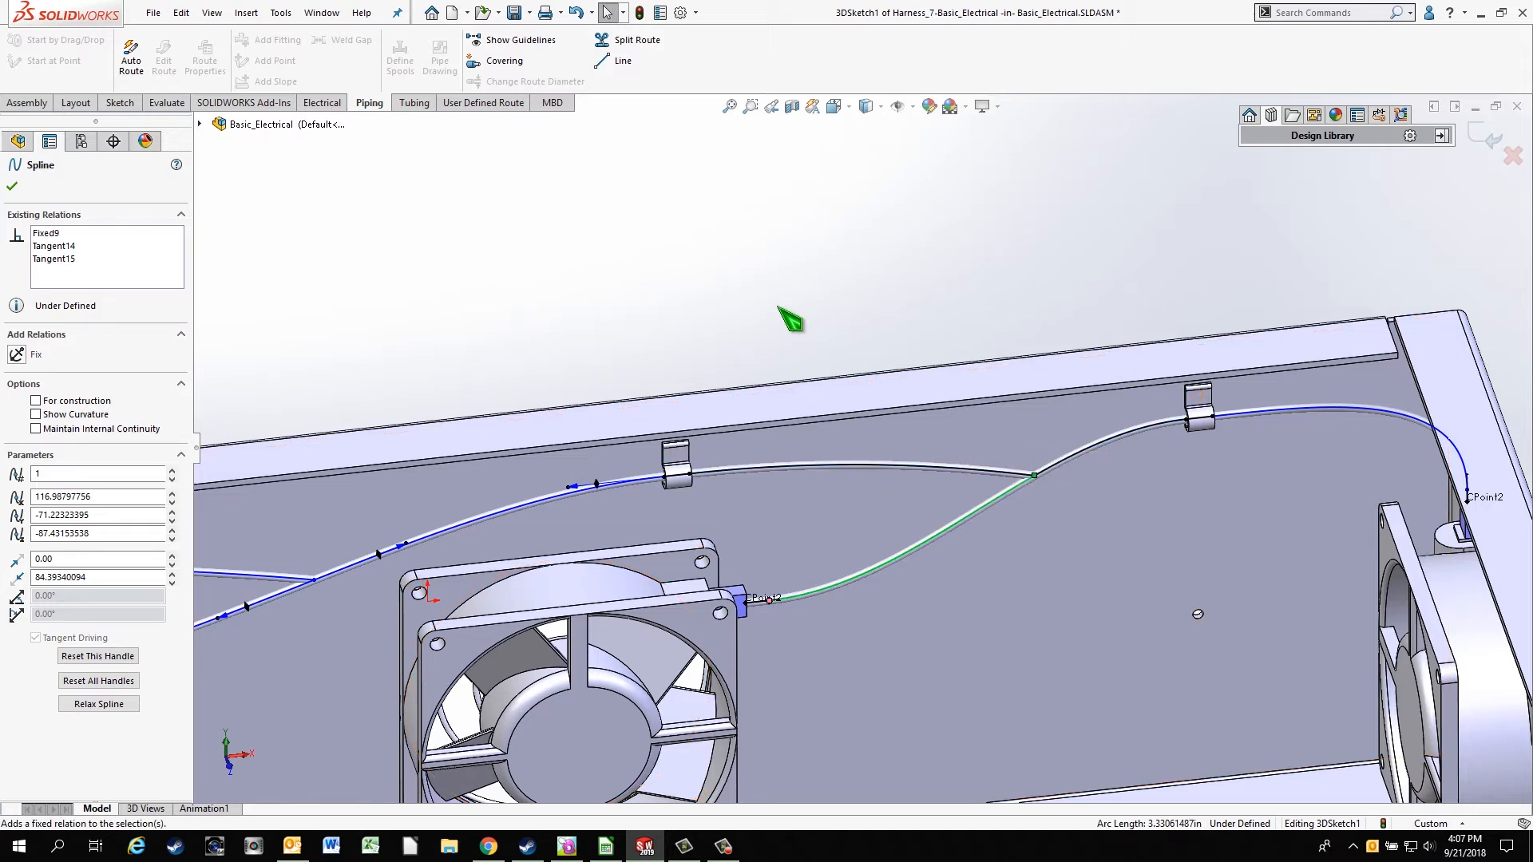
{"action": "left_click", "coordinate": [789, 304]}
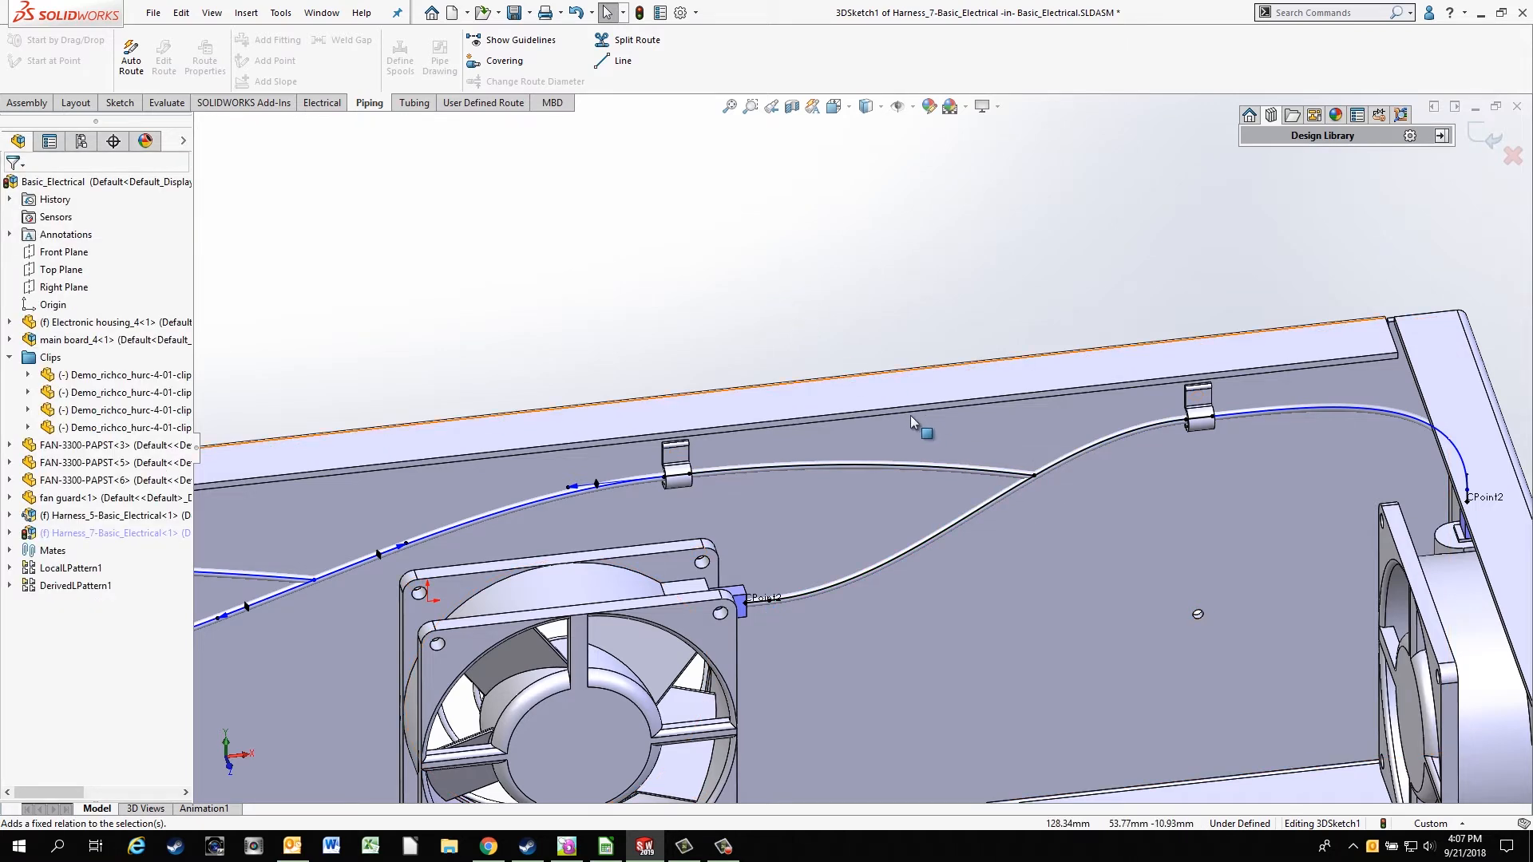
{"action": "left_click", "coordinate": [932, 466]}
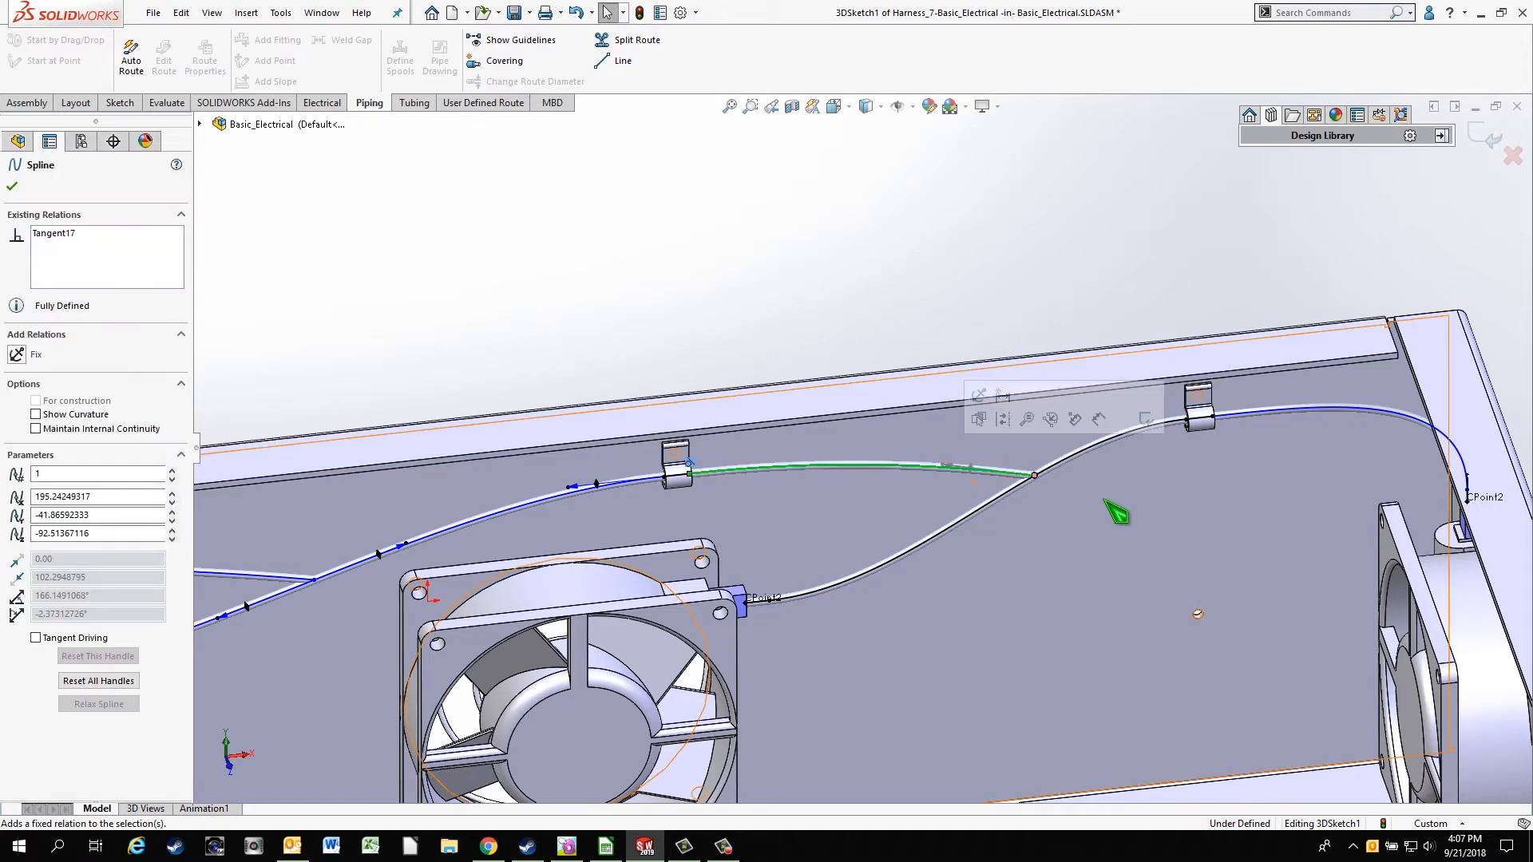
{"action": "left_click", "coordinate": [1089, 450], "text": "ctrl"}
{"action": "left_click", "coordinate": [1135, 389]}
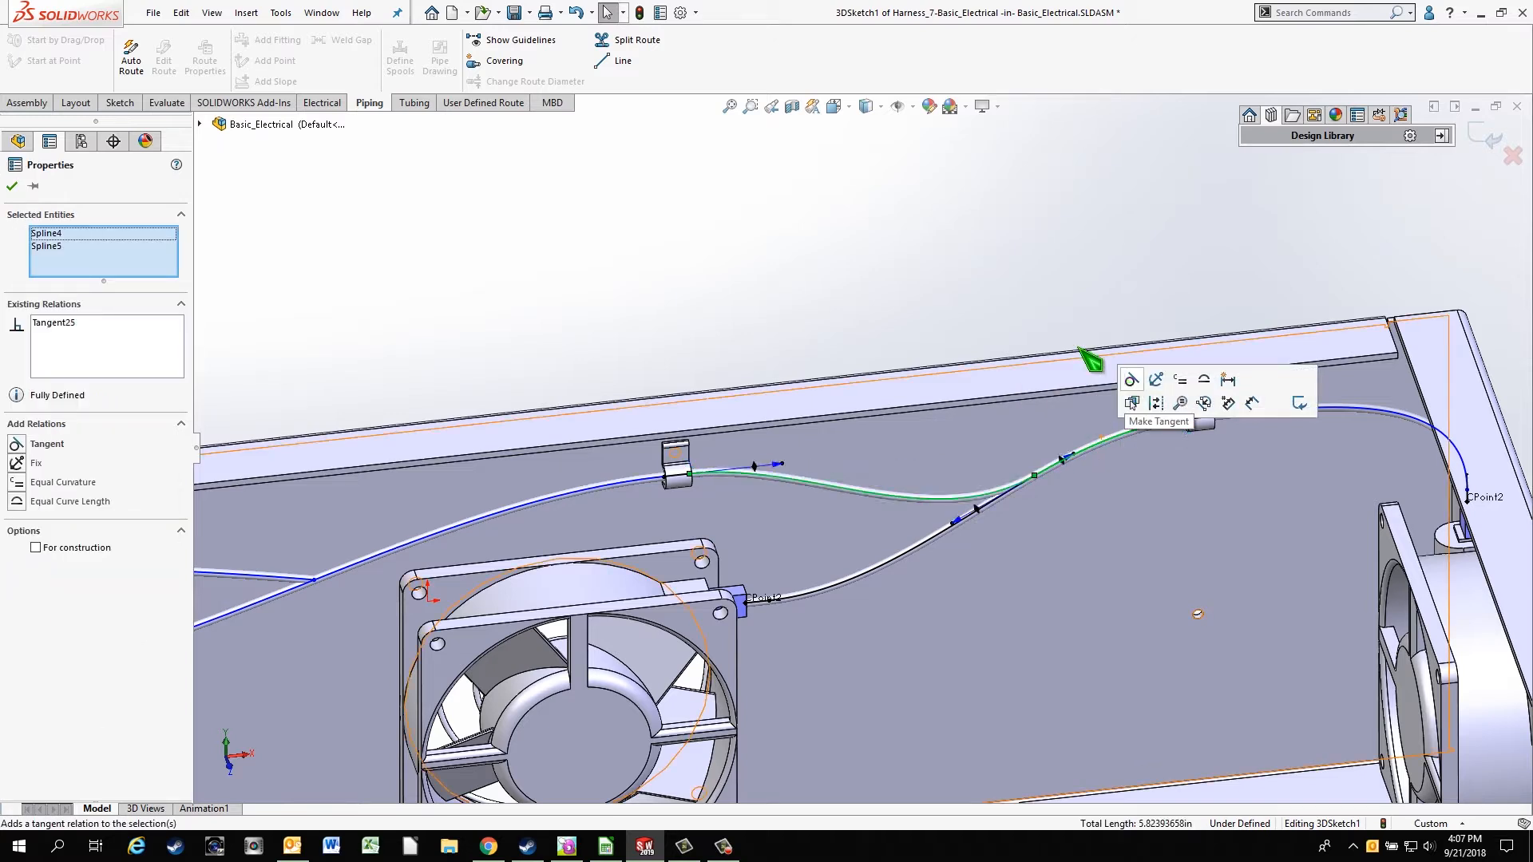
{"action": "left_click", "coordinate": [1020, 318]}
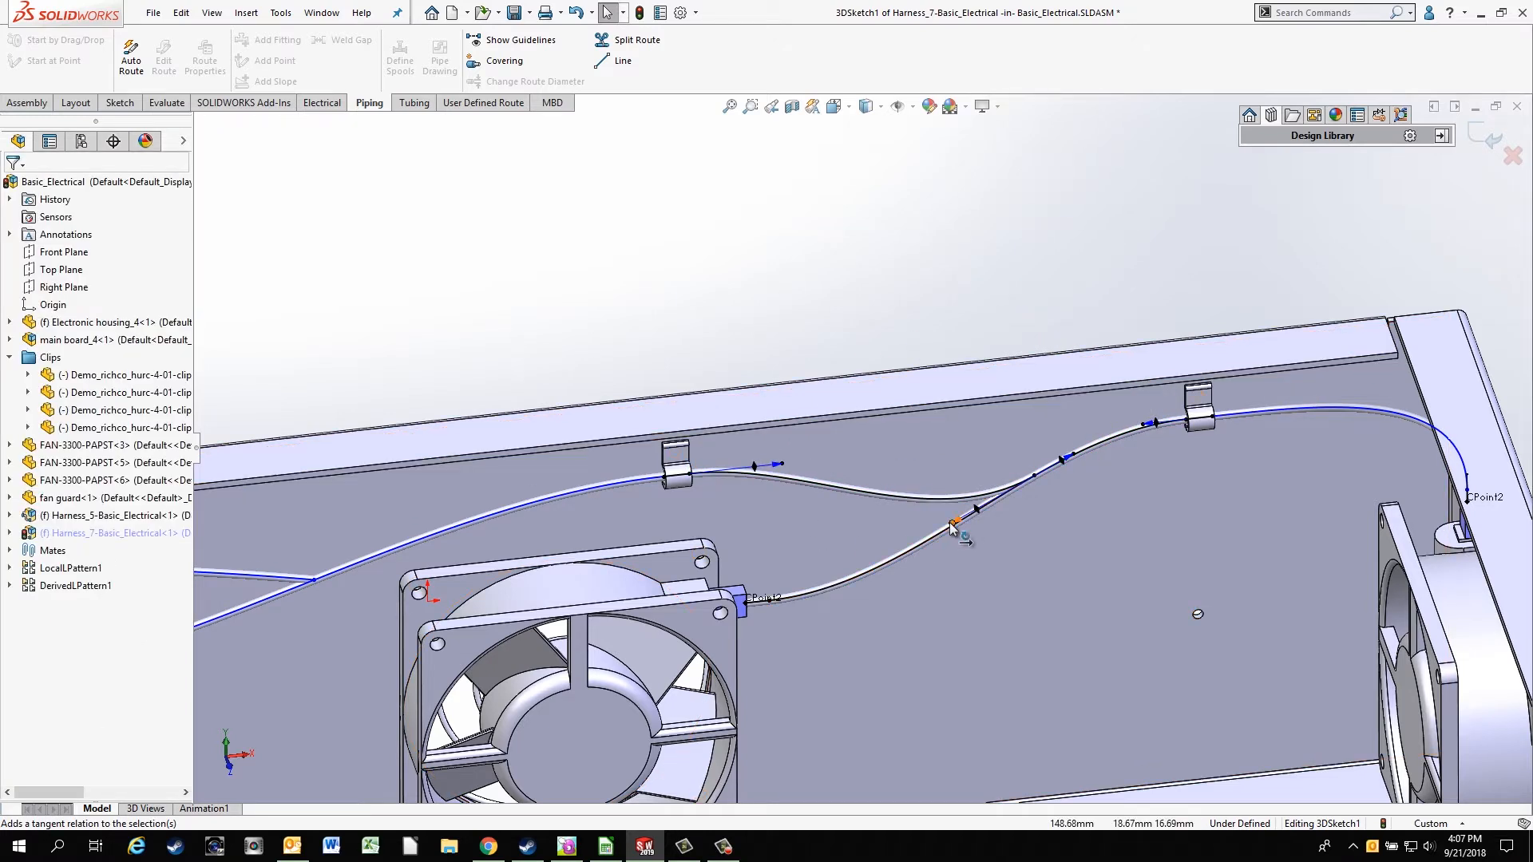
{"action": "left_click_drag", "start_coordinate": [975, 515], "coordinate": [956, 535]}
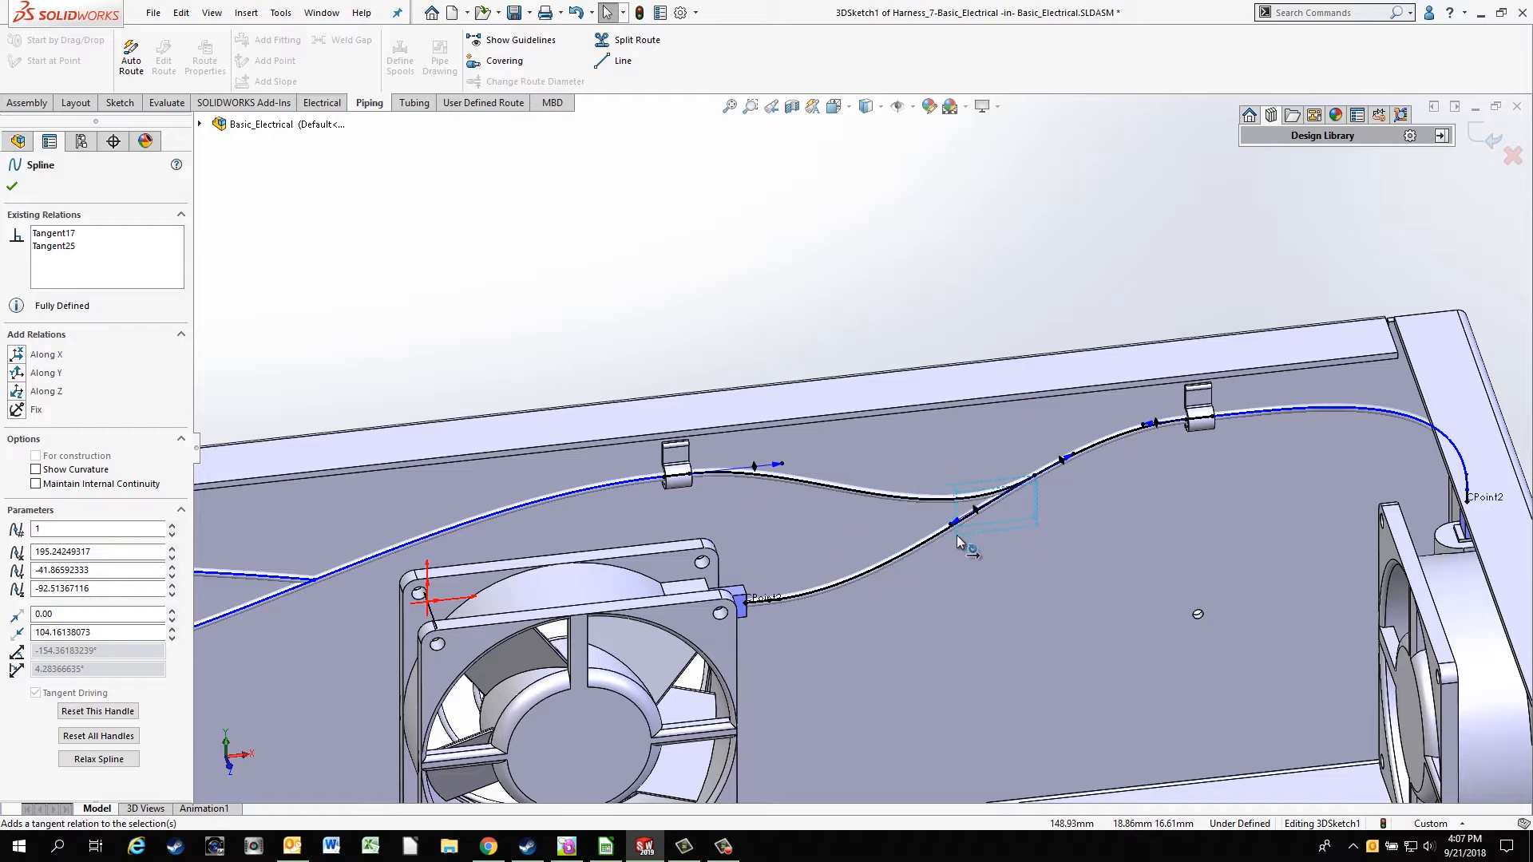
- Delete the Fixed relation from the spline leading to the long-wall fan nearest the corner
{"action": "left_click", "coordinate": [905, 551]}
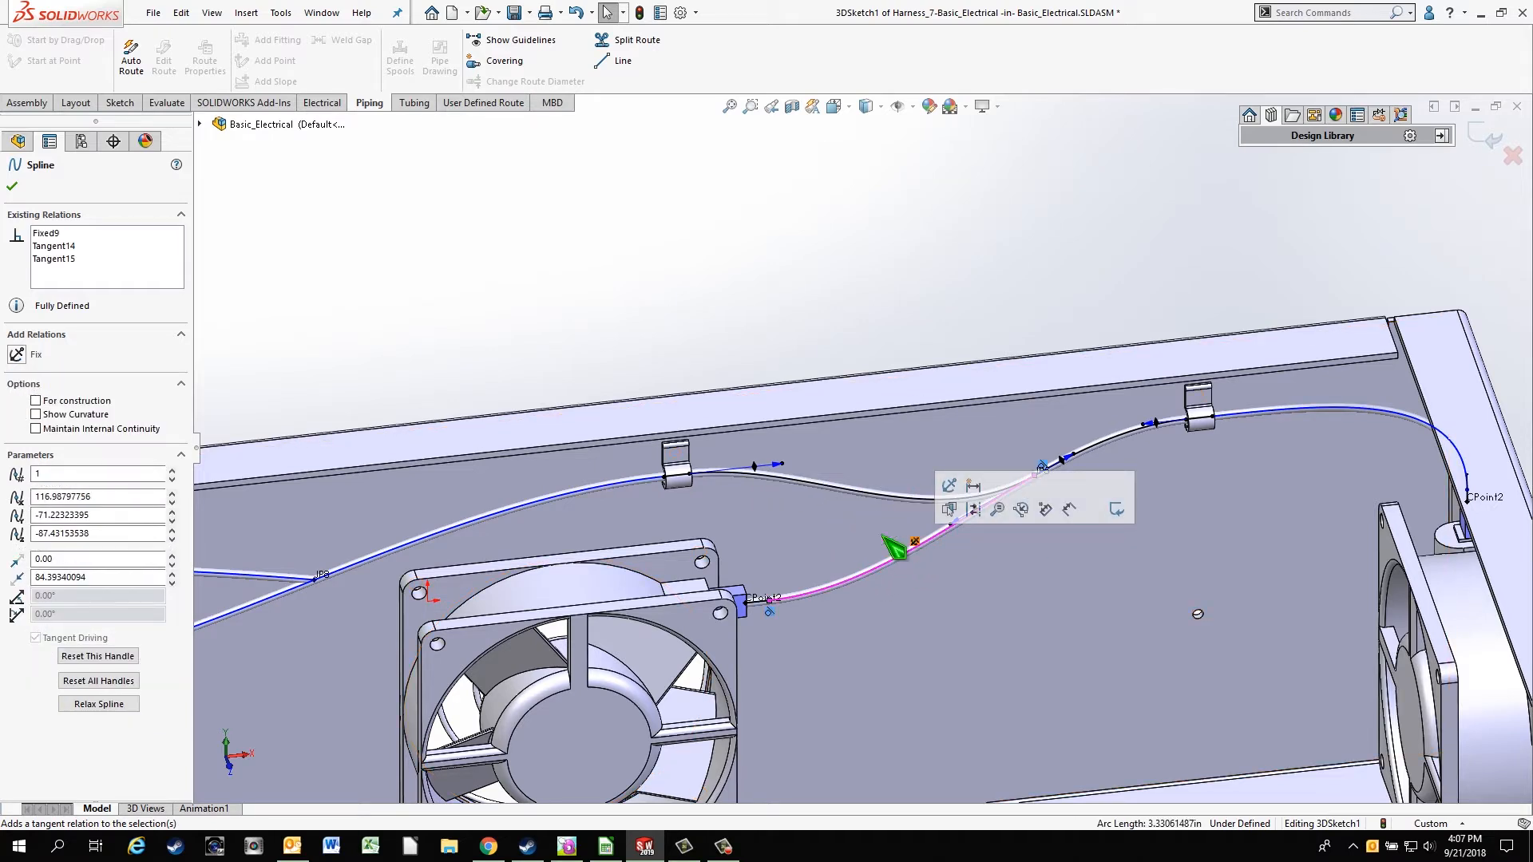
{"action": "left_click", "coordinate": [49, 233]}
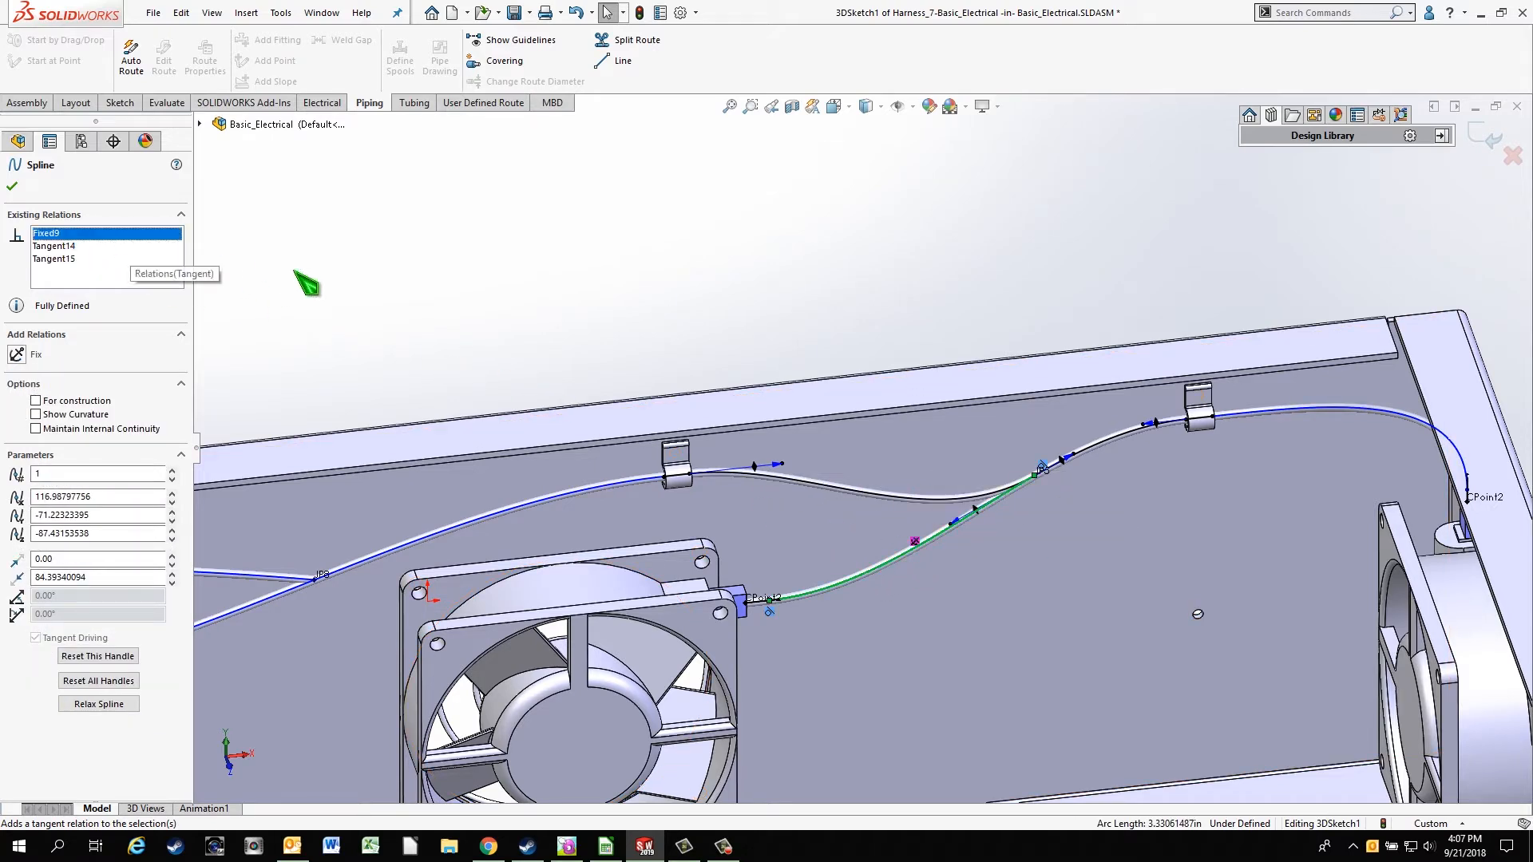
{"action": "key", "text": "Delete"}
{"action": "key", "text": "Escape"}
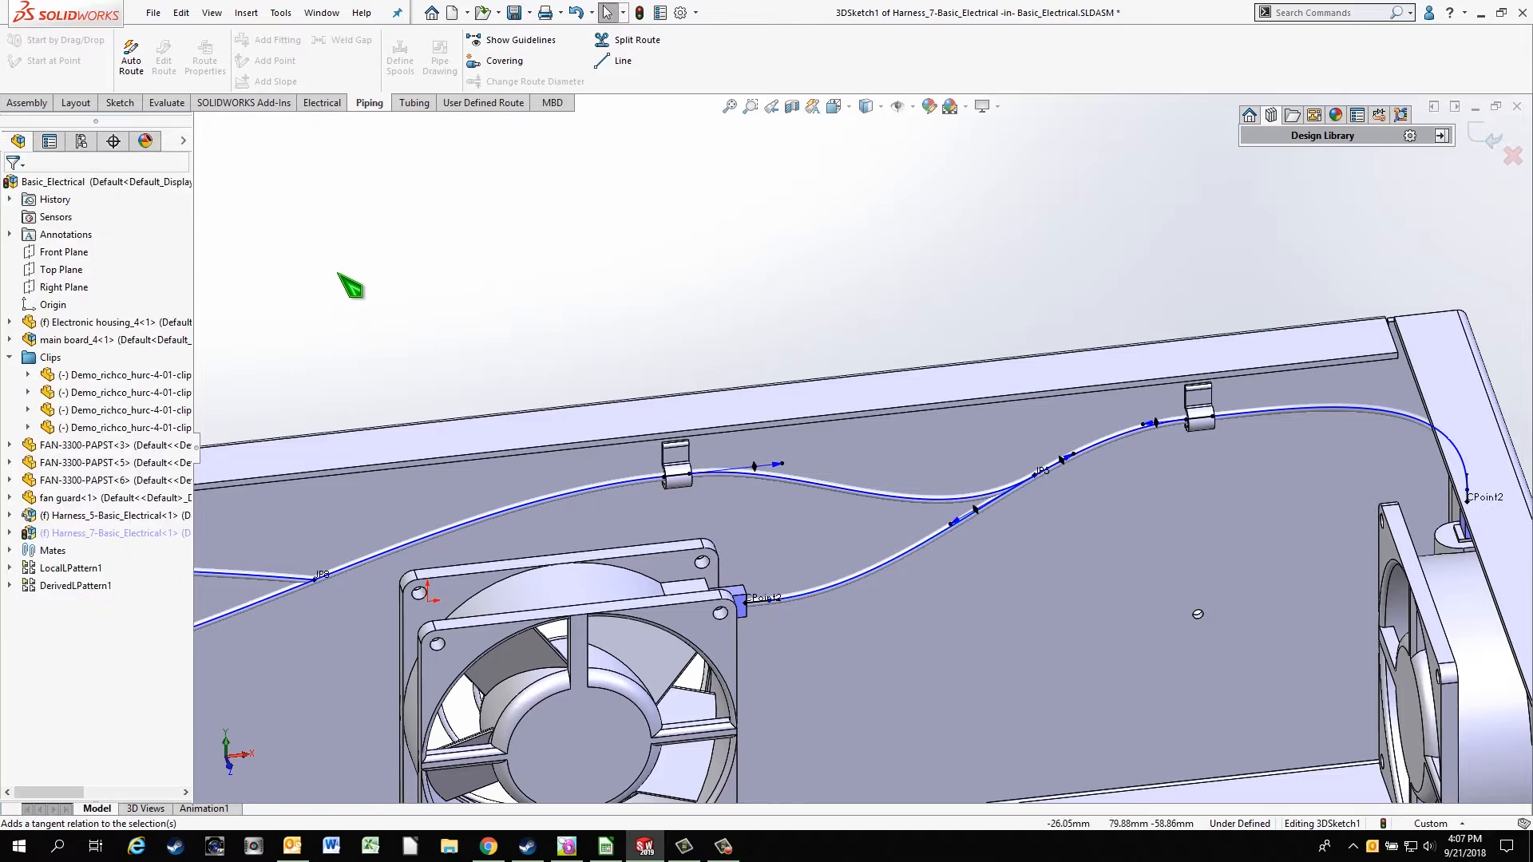
- Fix the spline to the far long-wall fan, and make the third-clip branch tangent to the second-clip spline at their split point
{"action": "scroll", "coordinate": [359, 288], "scroll_direction": "up", "scroll_amount": 5}
{"action": "scroll", "coordinate": [568, 542], "scroll_direction": "down", "scroll_amount": 4}
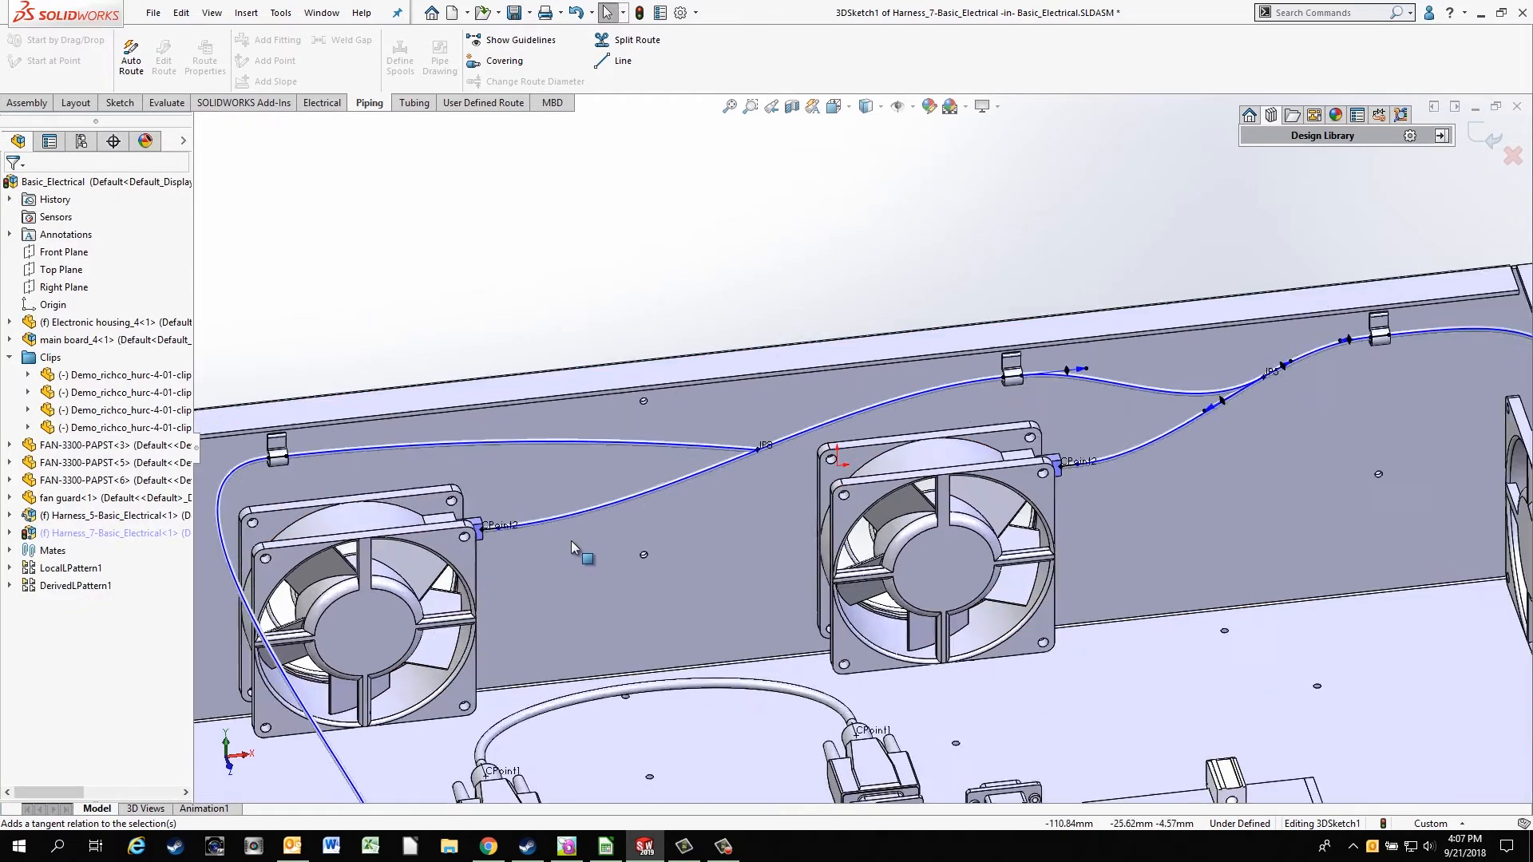
{"action": "left_click", "coordinate": [733, 458]}
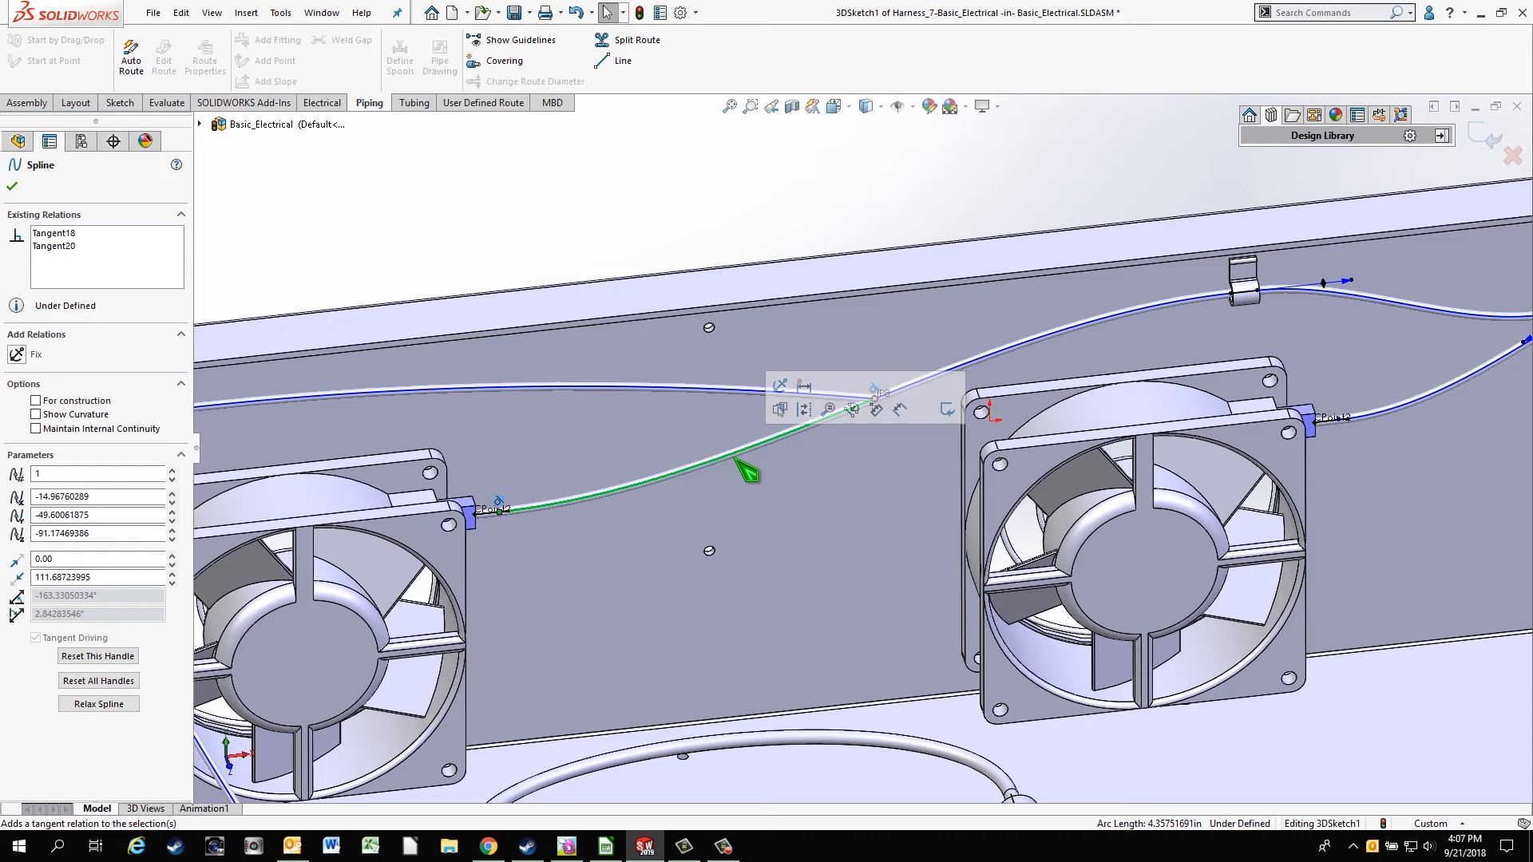
{"action": "left_click", "coordinate": [779, 387]}
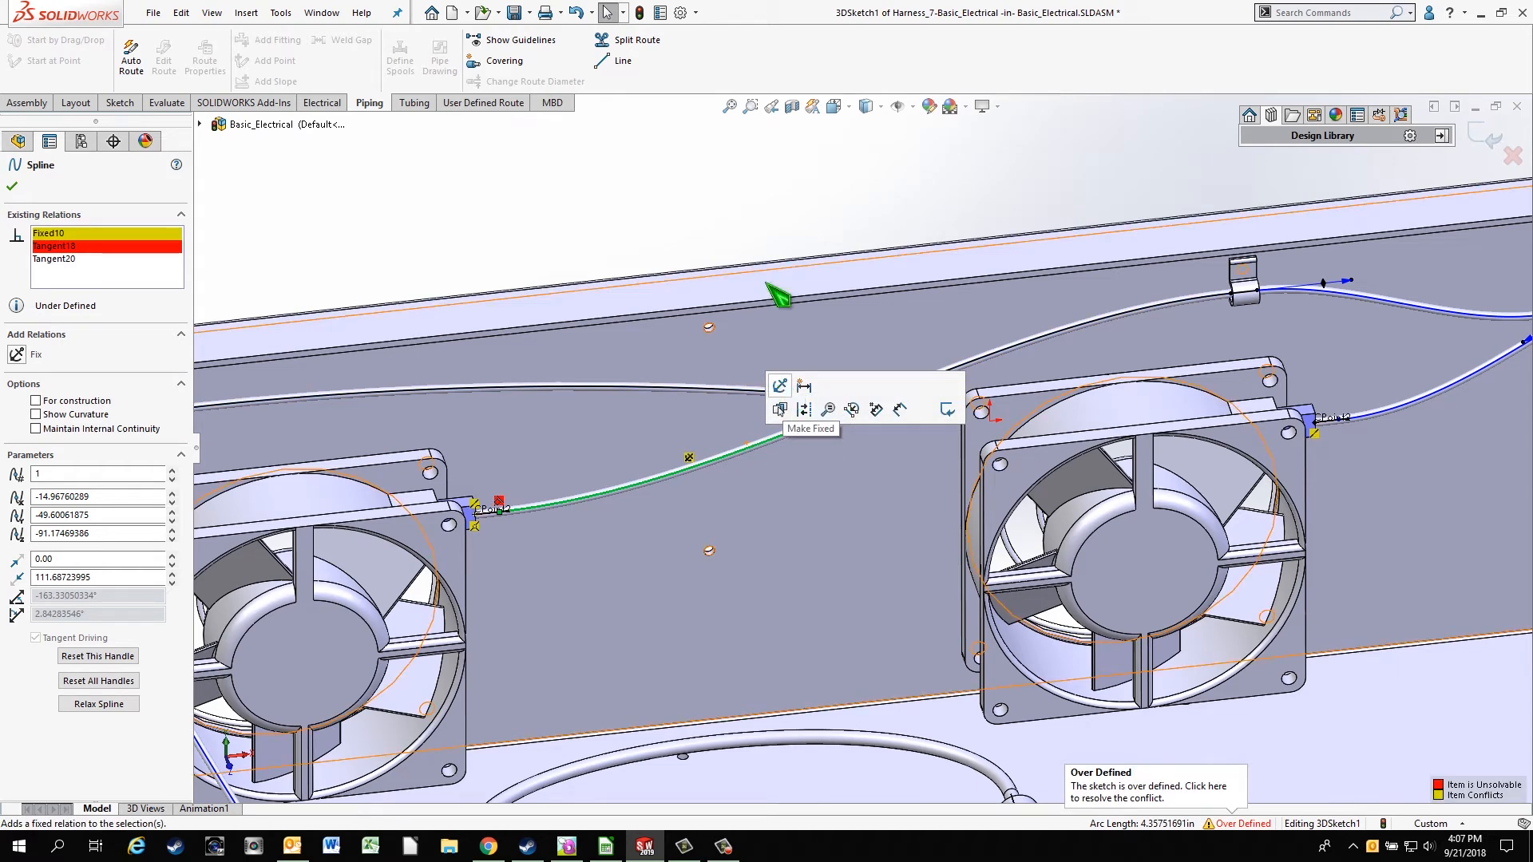
{"action": "left_click", "coordinate": [656, 202]}
{"action": "left_click", "coordinate": [798, 391]}
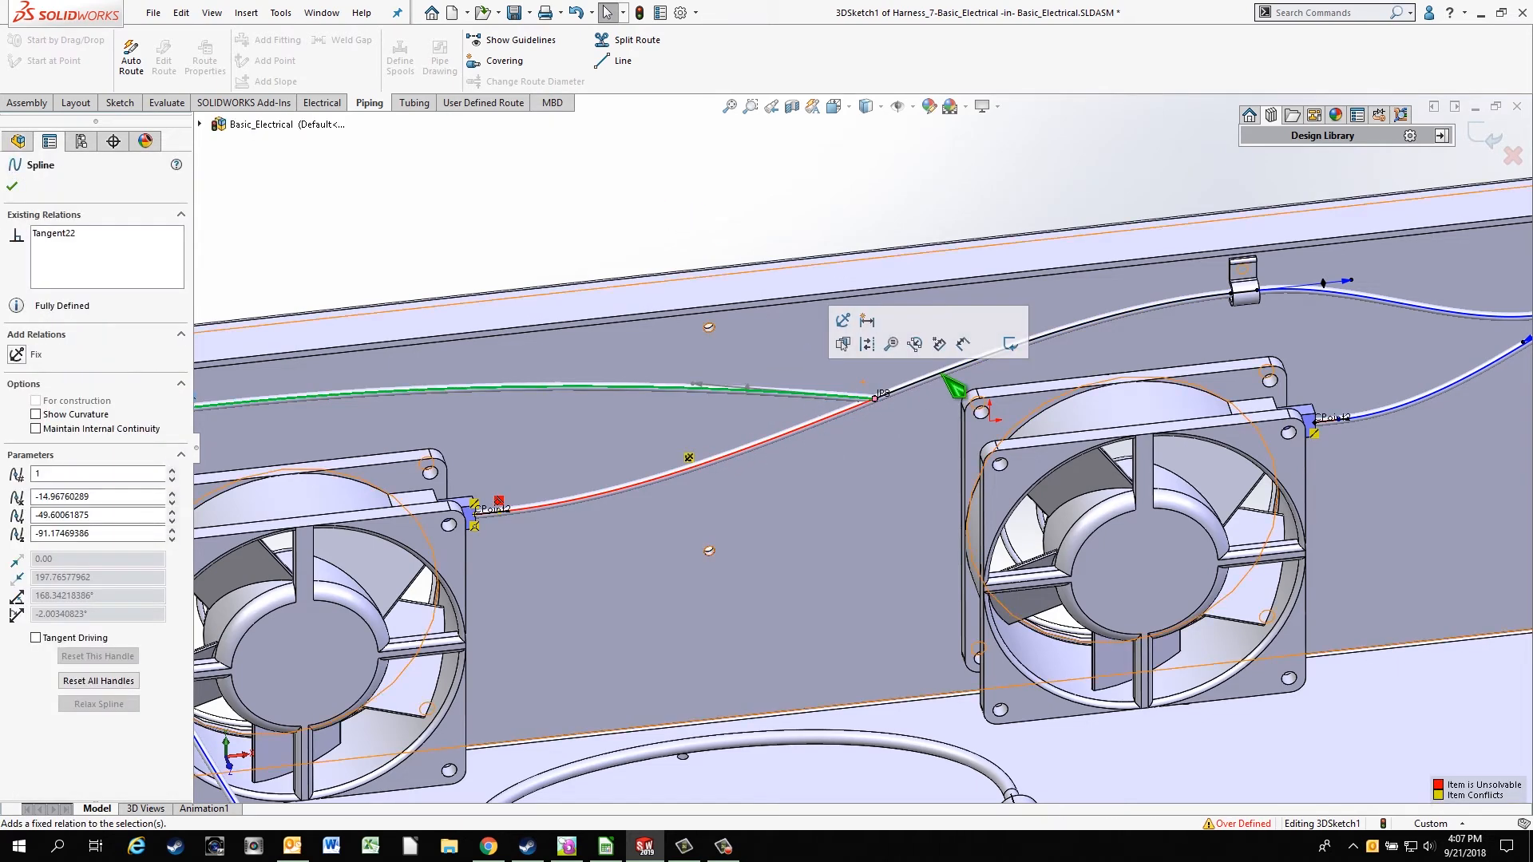
{"action": "left_click", "coordinate": [946, 373], "text": "ctrl"}
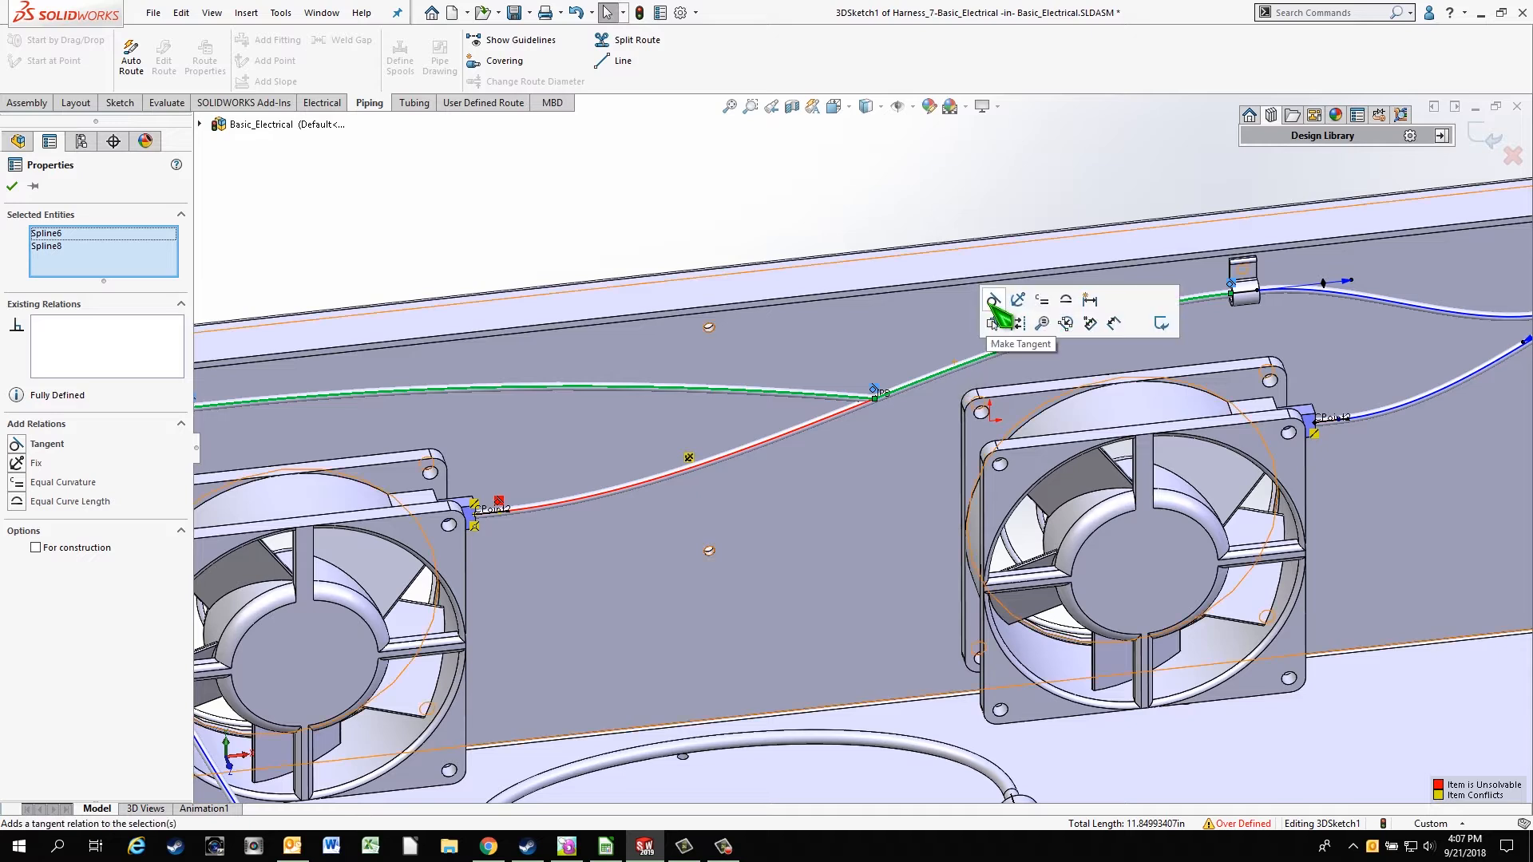
{"action": "left_click", "coordinate": [993, 301]}
{"action": "left_click", "coordinate": [648, 206]}
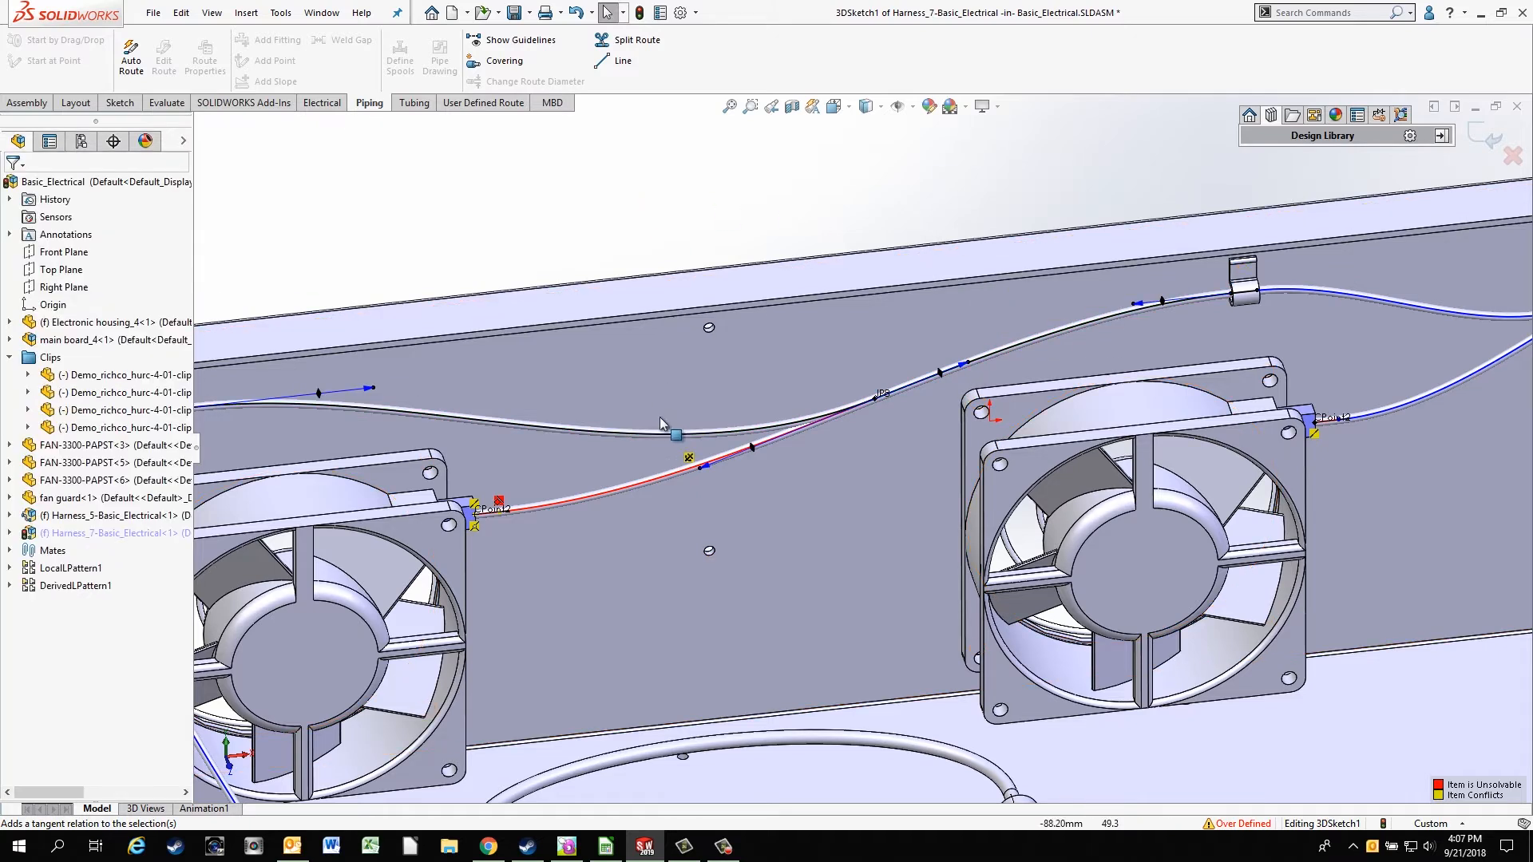
- Delete the Fixed relation from the spline leading to the far long-wall fan
{"action": "left_click", "coordinate": [654, 478]}
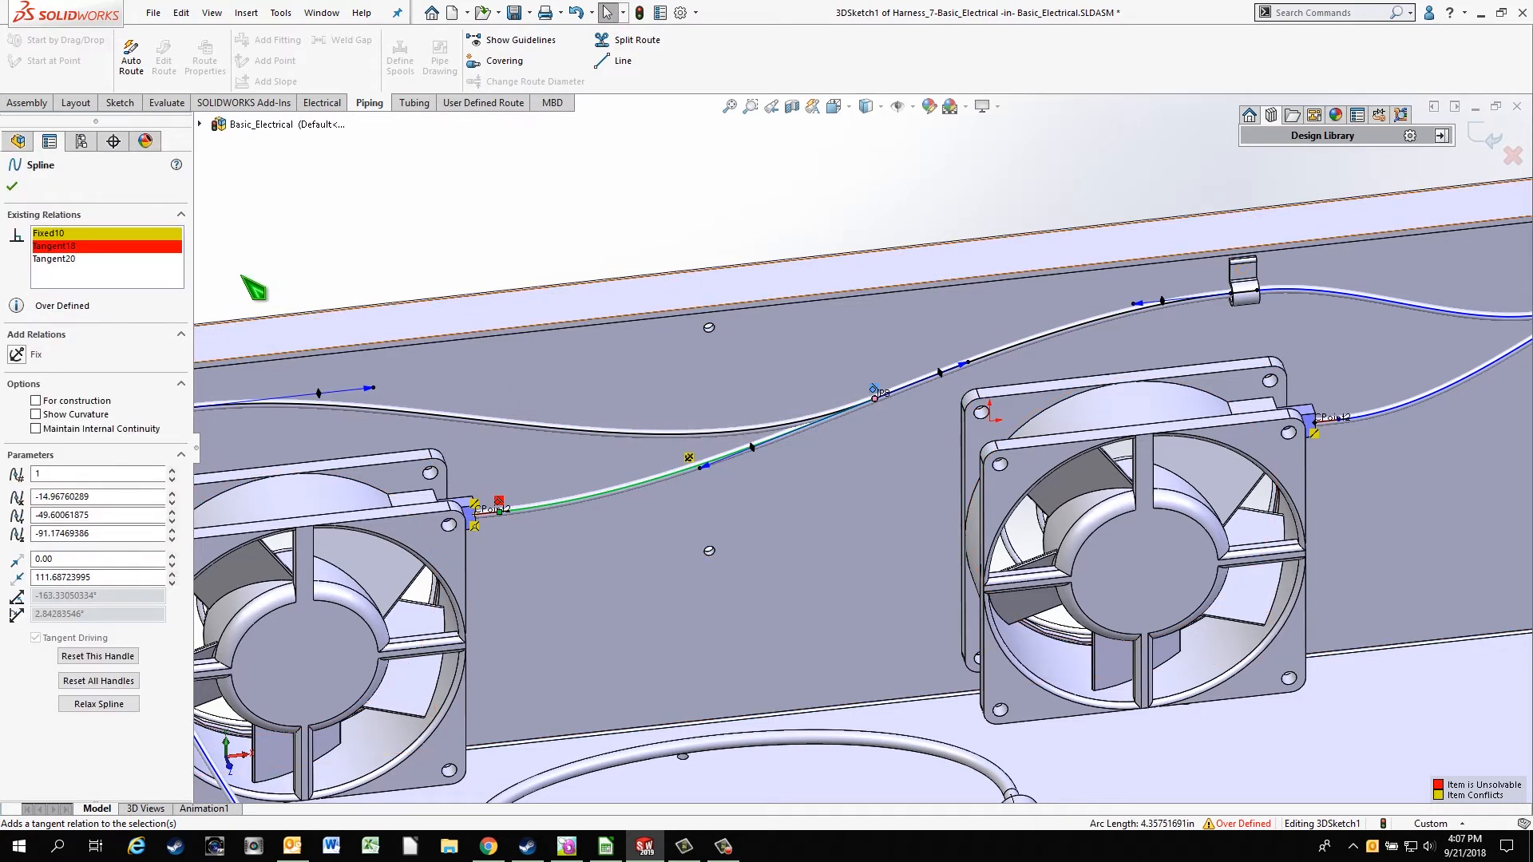
{"action": "left_click", "coordinate": [156, 234]}
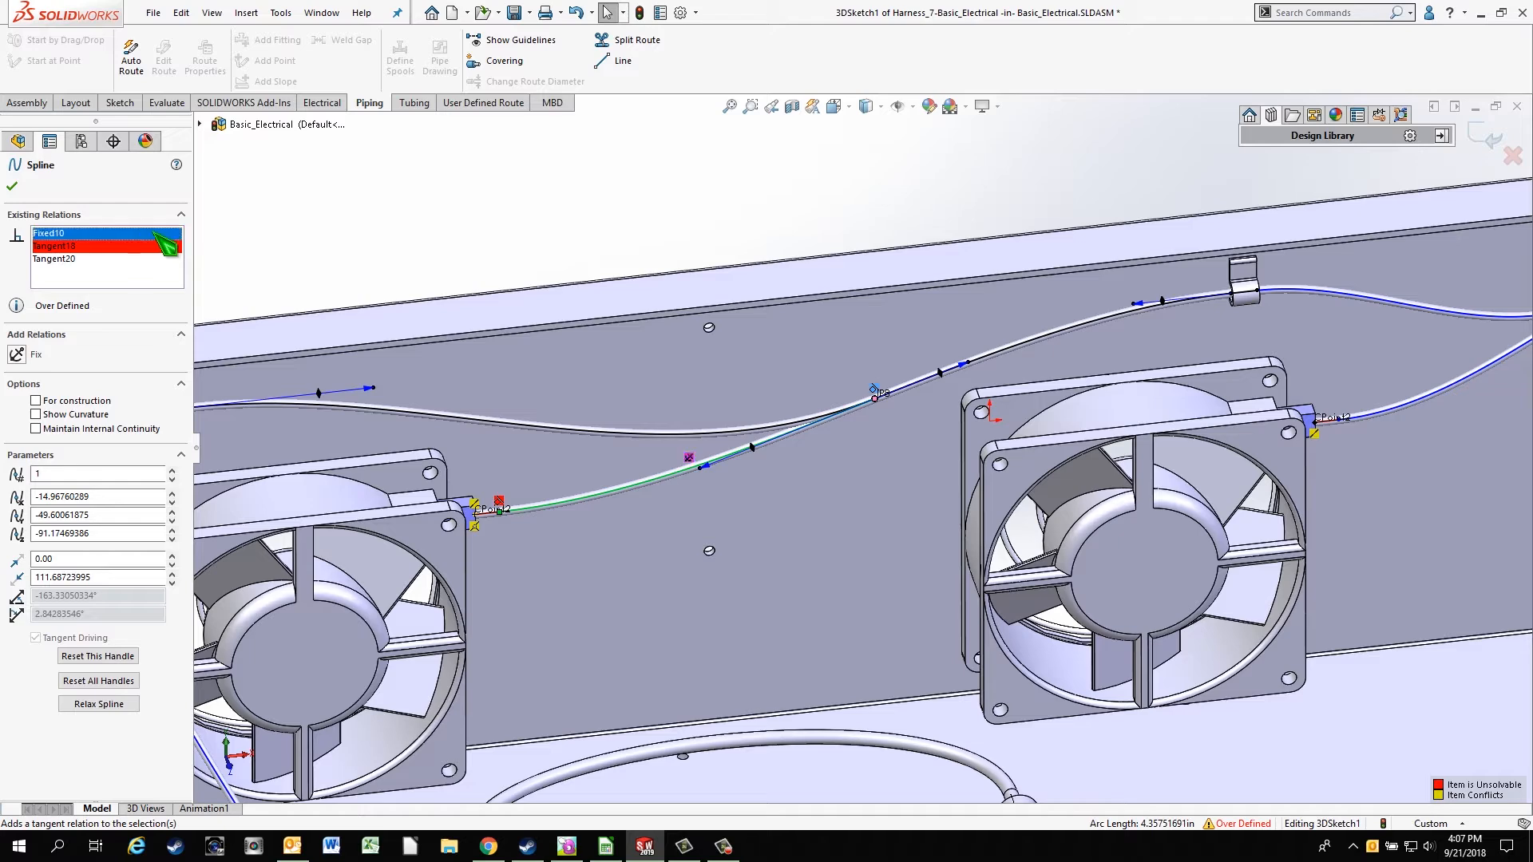
{"action": "key", "text": "Delete"}
{"action": "left_click", "coordinate": [274, 235]}
- Insert a spline point beside the far fan on the spline running from the third clip to the main board
{"action": "scroll", "coordinate": [435, 431], "scroll_direction": "up", "scroll_amount": 3}
{"action": "scroll", "coordinate": [516, 473], "scroll_direction": "down", "scroll_amount": 4}
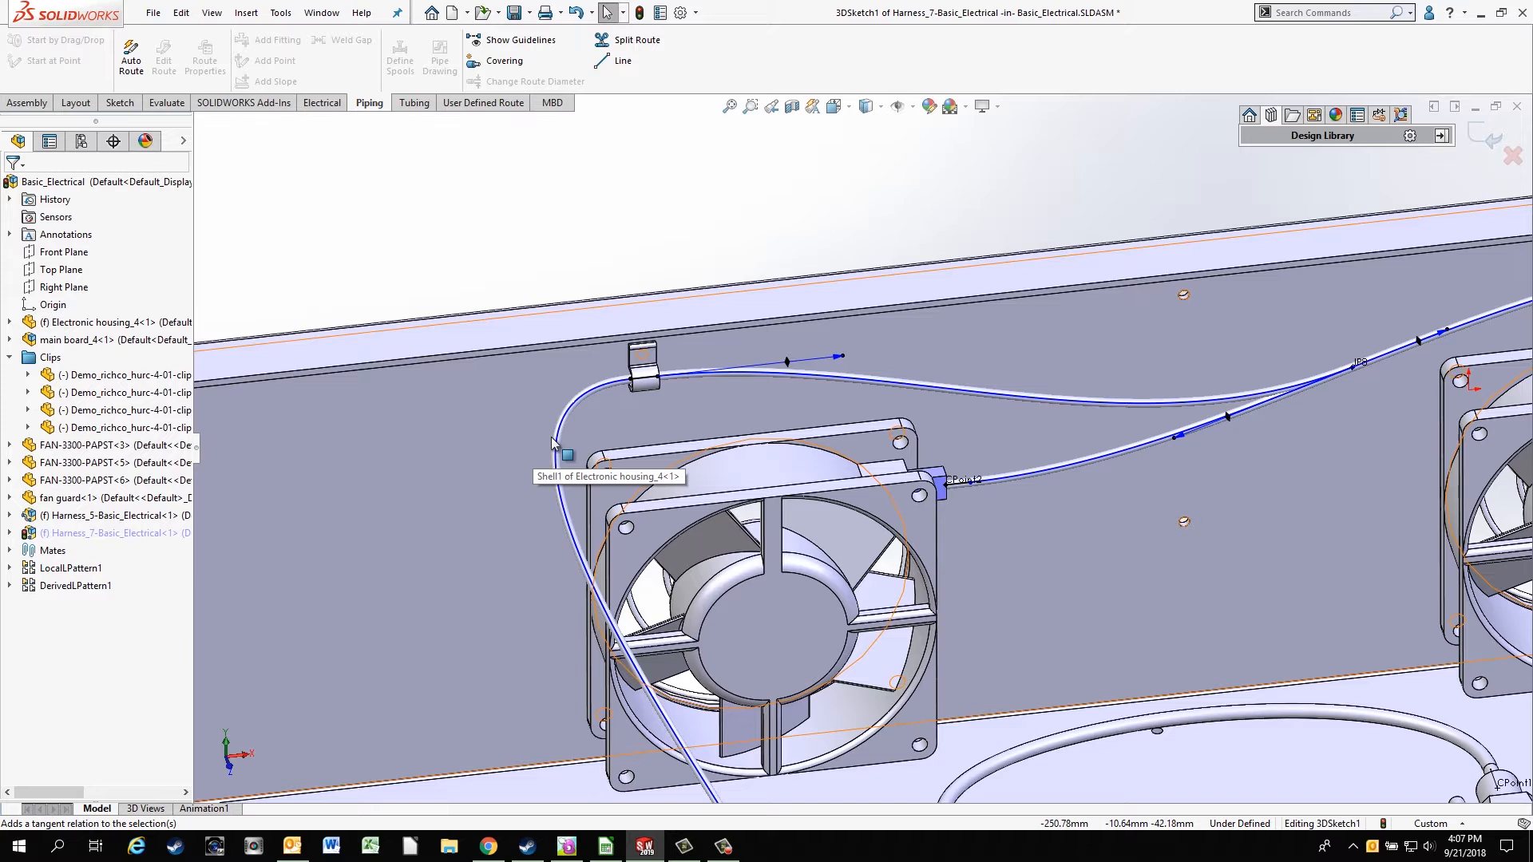
{"action": "right_click", "coordinate": [558, 440]}
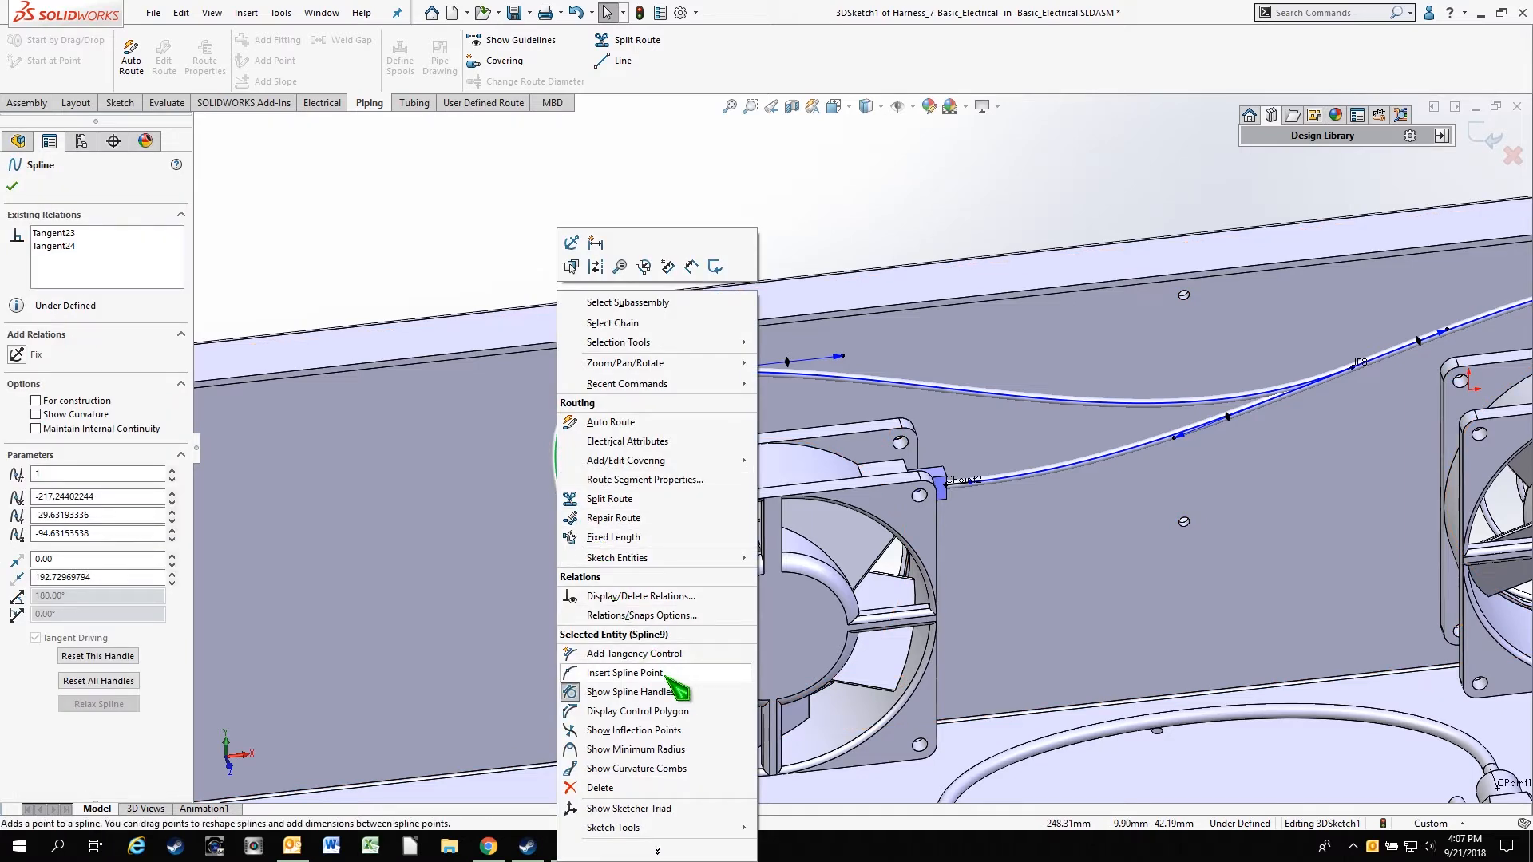
{"action": "left_click", "coordinate": [639, 673]}
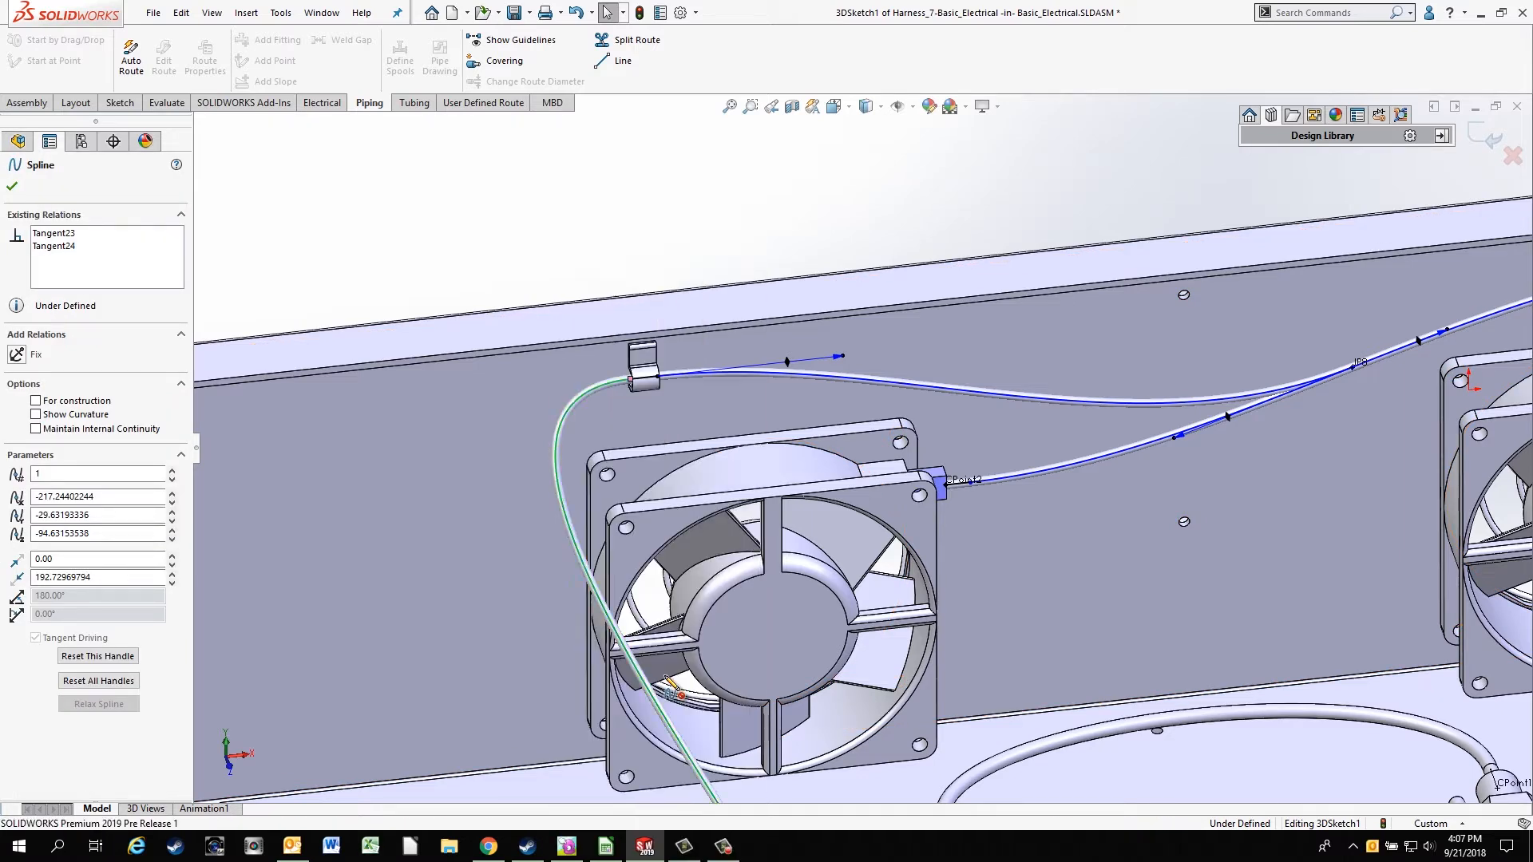
{"action": "left_click", "coordinate": [571, 535]}
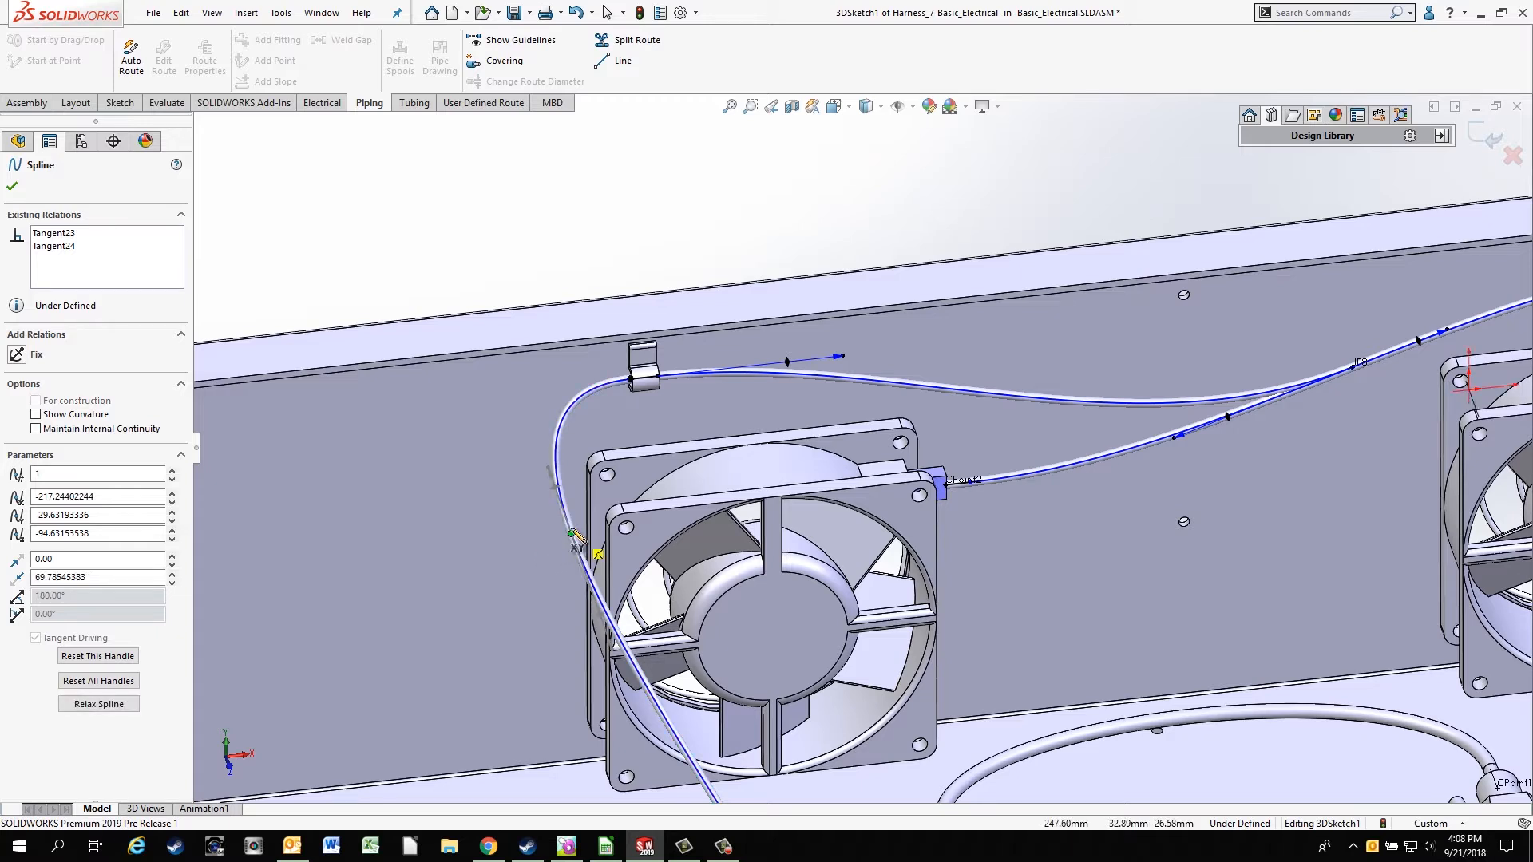
{"action": "key", "text": "Escape"}
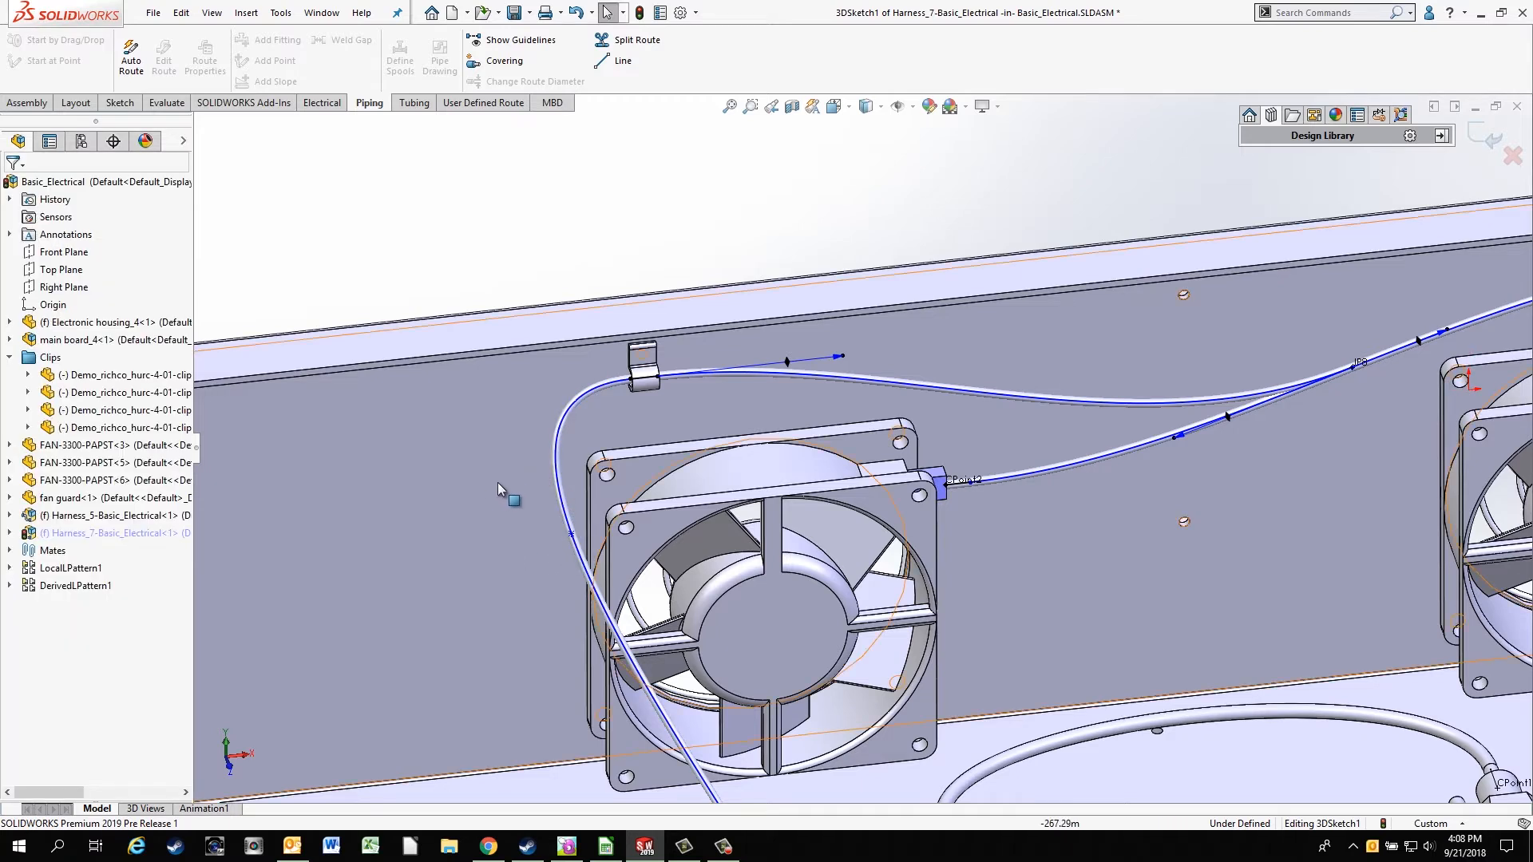
- Move the inserted spline point outward, clear of the far fan's frame, using the sketcher triad, and dismiss the triad
{"action": "right_click", "coordinate": [571, 534]}
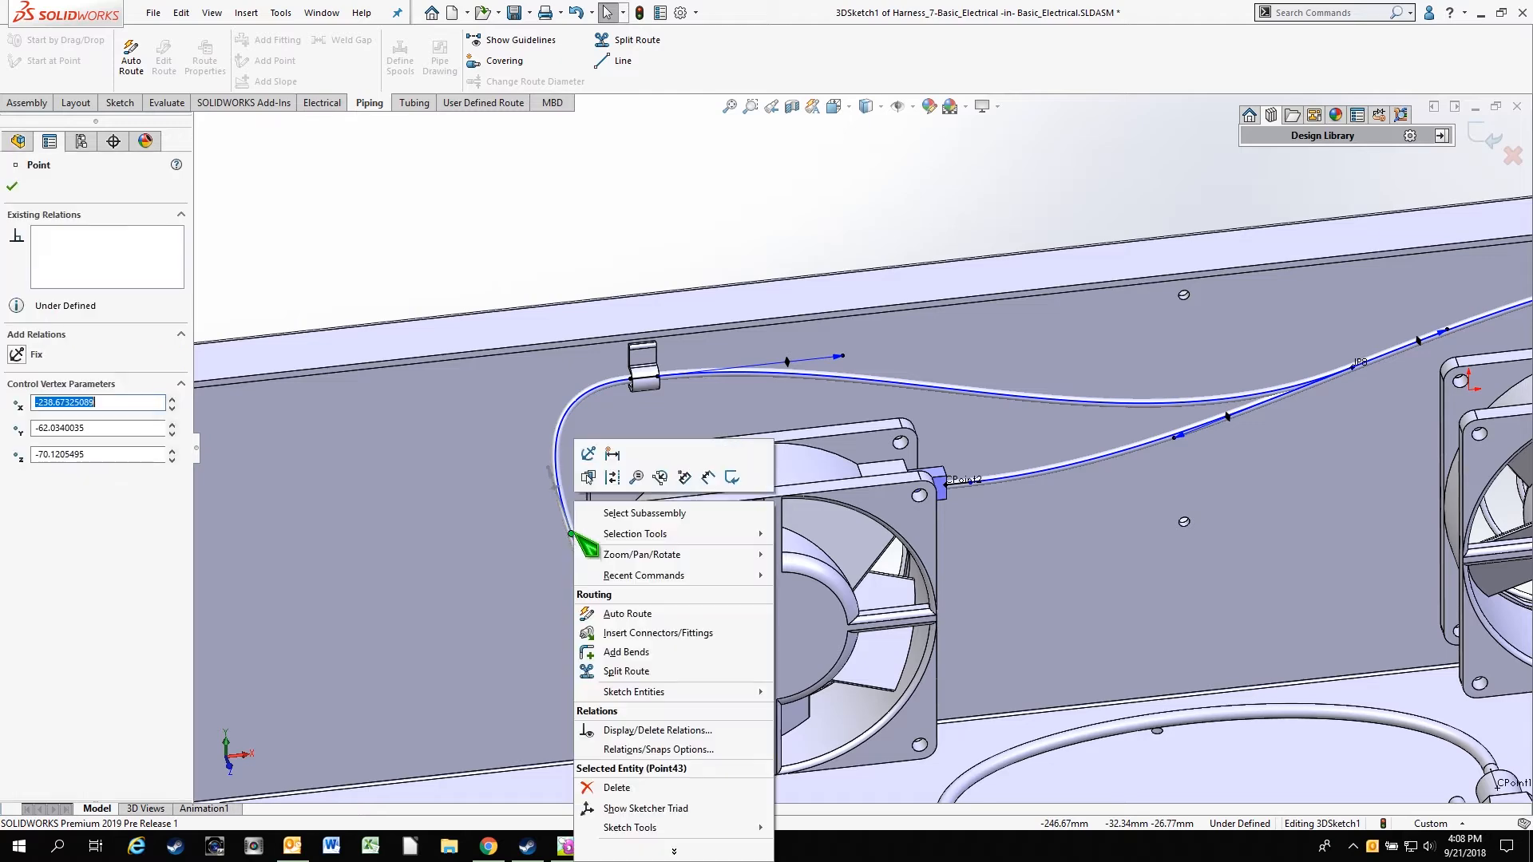
{"action": "left_click", "coordinate": [673, 809]}
{"action": "mouse_move", "coordinate": [655, 531]}
{"action": "left_mouse_down"}
{"action": "mouse_move", "coordinate": [511, 531]}
{"action": "mouse_move", "coordinate": [575, 527]}
{"action": "mouse_move", "coordinate": [535, 484]}
{"action": "mouse_move", "coordinate": [491, 524]}
{"action": "left_mouse_up"}
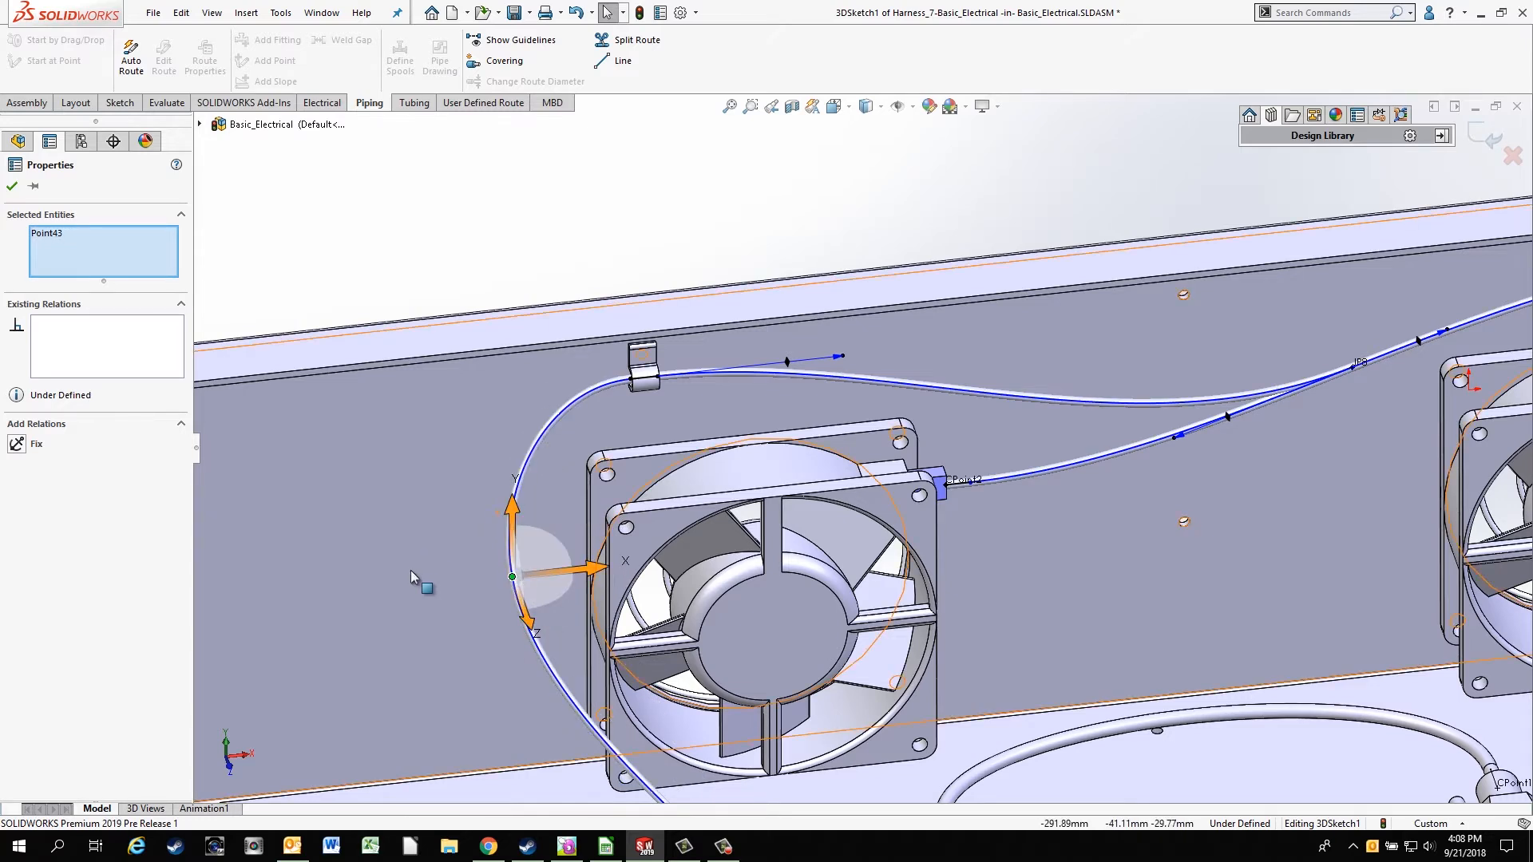
{"action": "right_click", "coordinate": [536, 449]}
{"action": "left_click", "coordinate": [638, 815]}
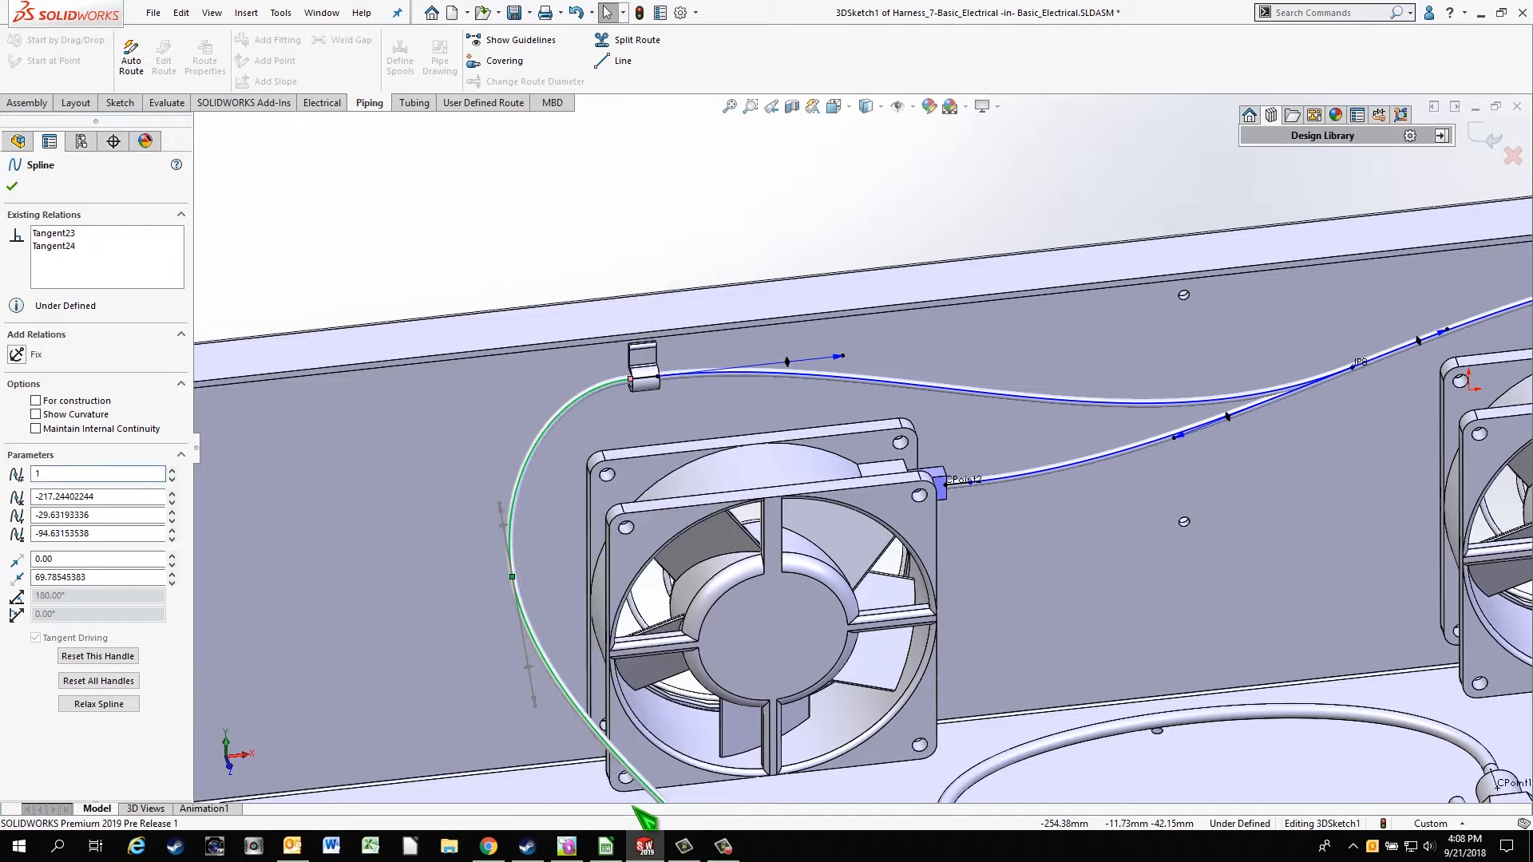
{"action": "left_click", "coordinate": [670, 230]}
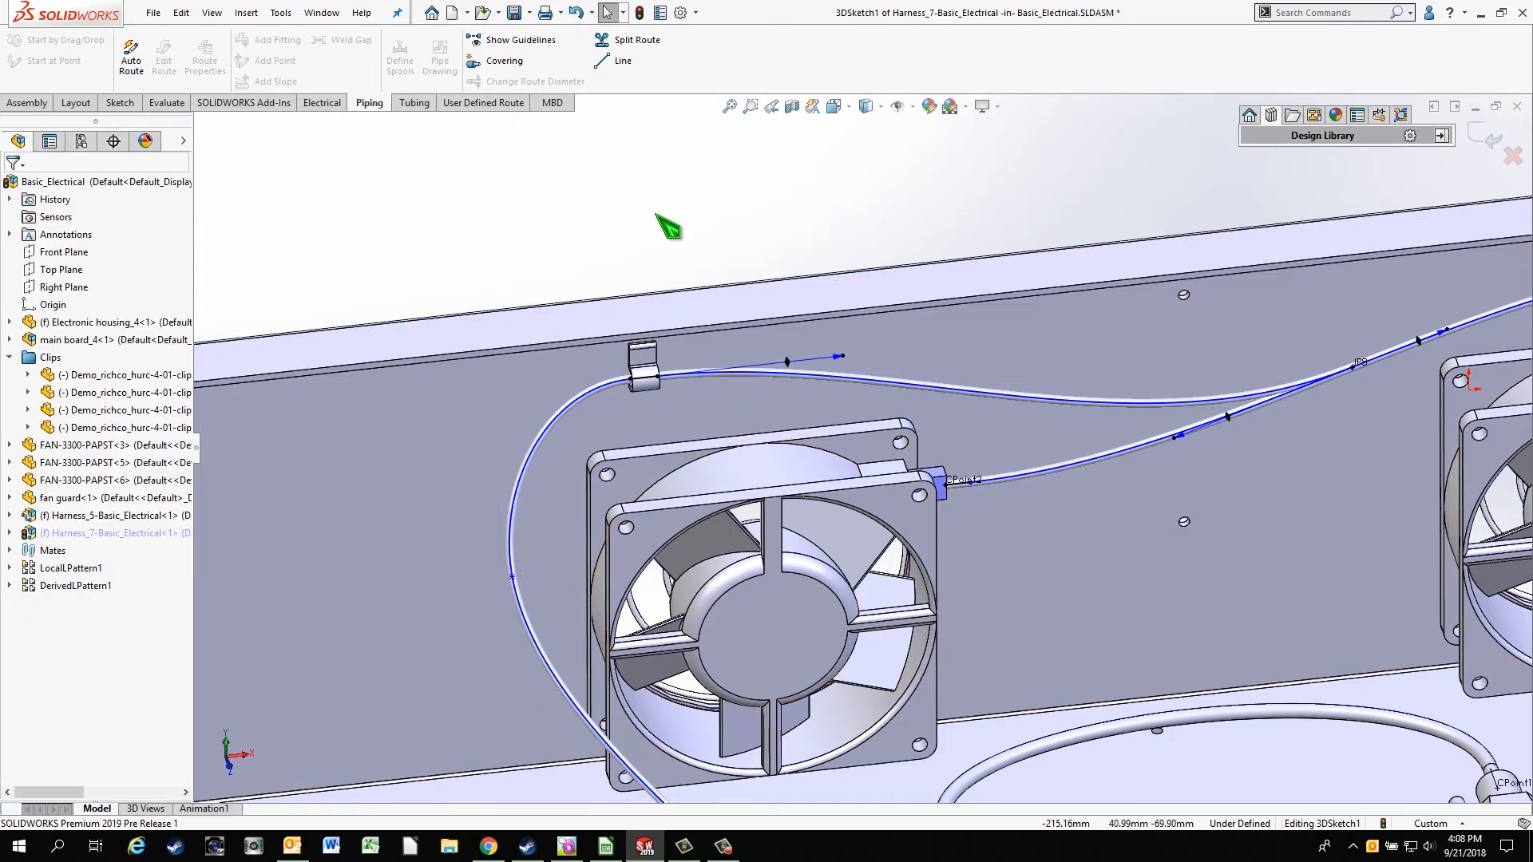
- Rebuild the finished route sketch and exit the harness subassembly to return to the Basic_Electrical assembly
{"action": "key", "text": "f"}
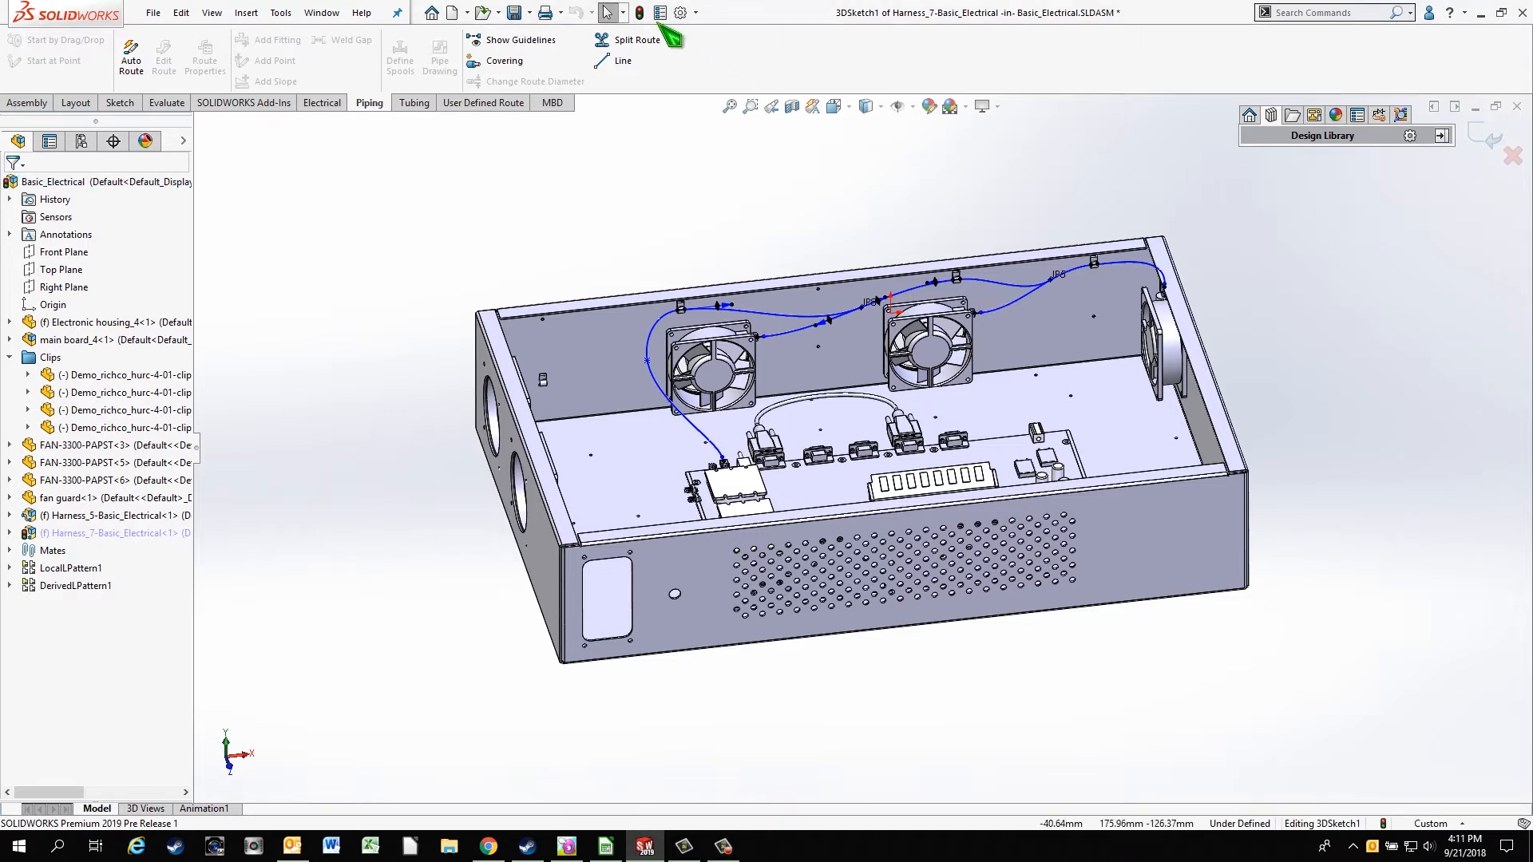
{"action": "left_click", "coordinate": [641, 11]}
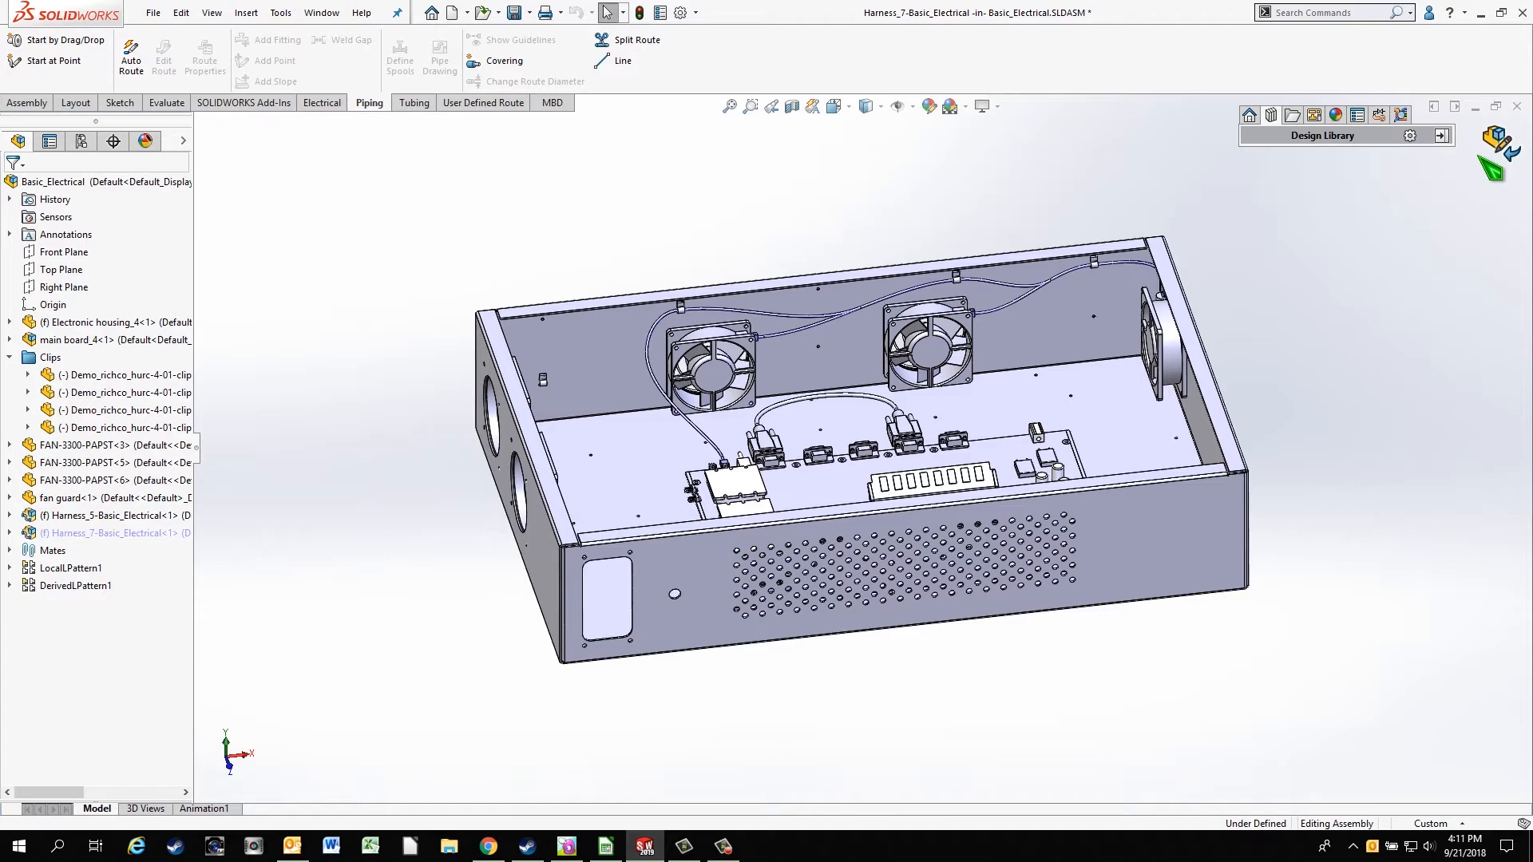
{"action": "left_click", "coordinate": [1486, 147]}
{"action": "scroll", "coordinate": [951, 295], "scroll_direction": "down", "scroll_amount": 5}
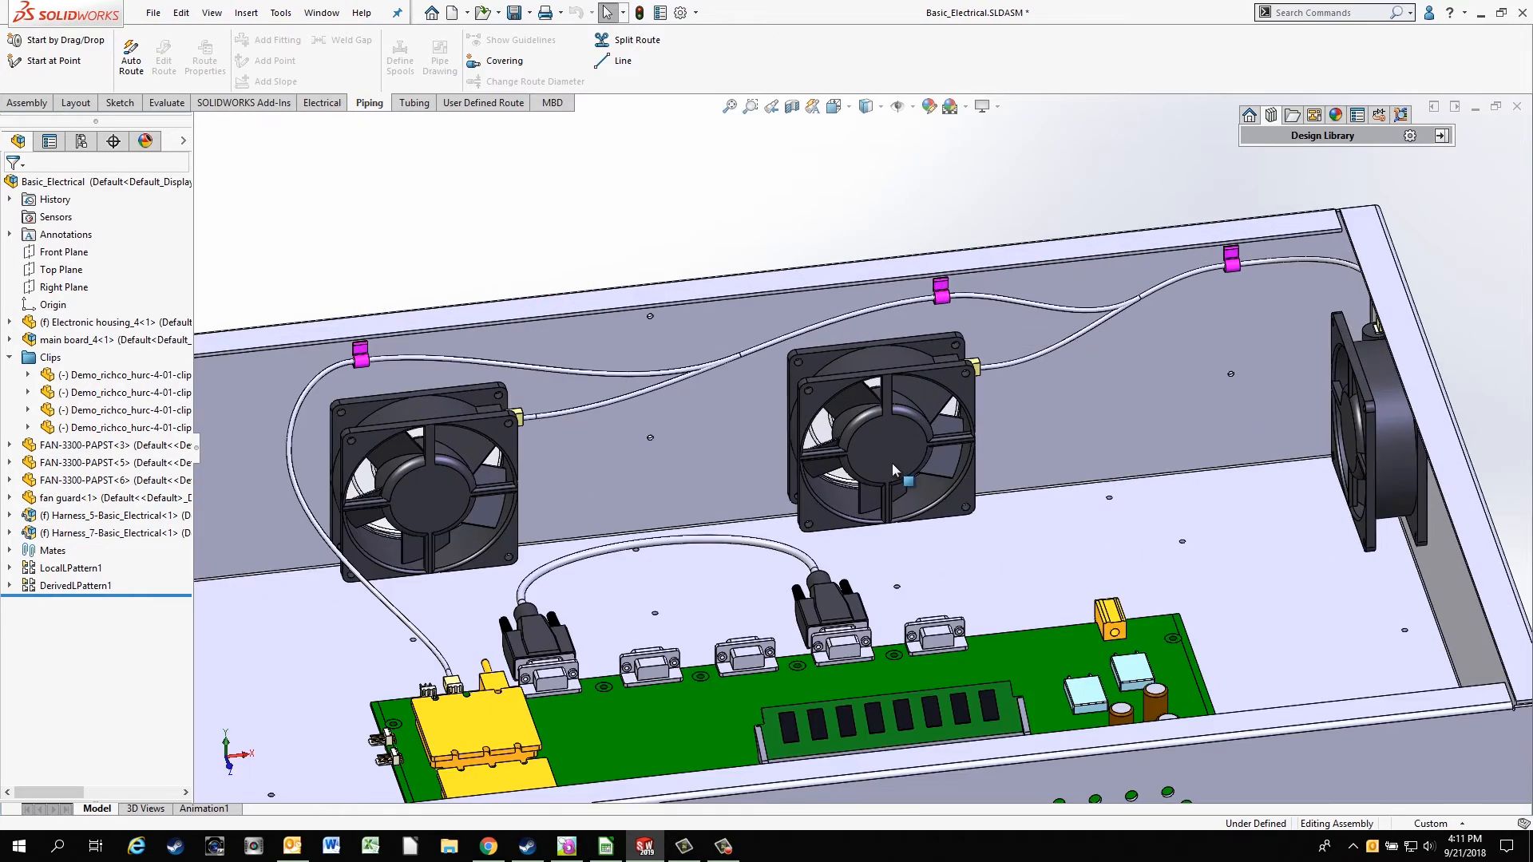
{"action": "middle_click_drag", "start_coordinate": [850, 461], "coordinate": [910, 455]}
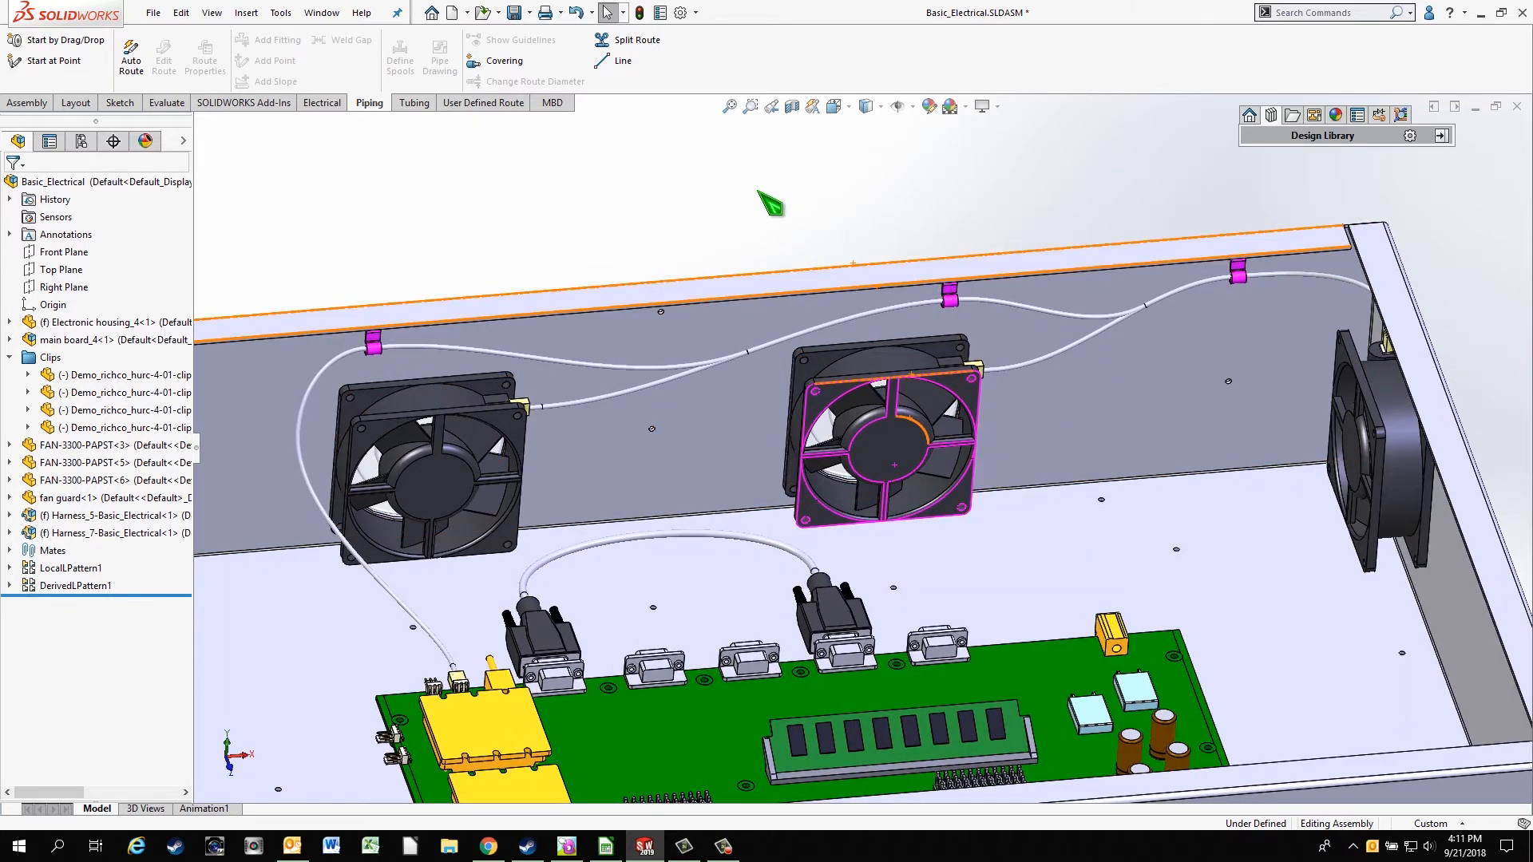
- Open the route of Harness_7 for editing and start Edit Wires on it
{"action": "left_click", "coordinate": [9, 533]}
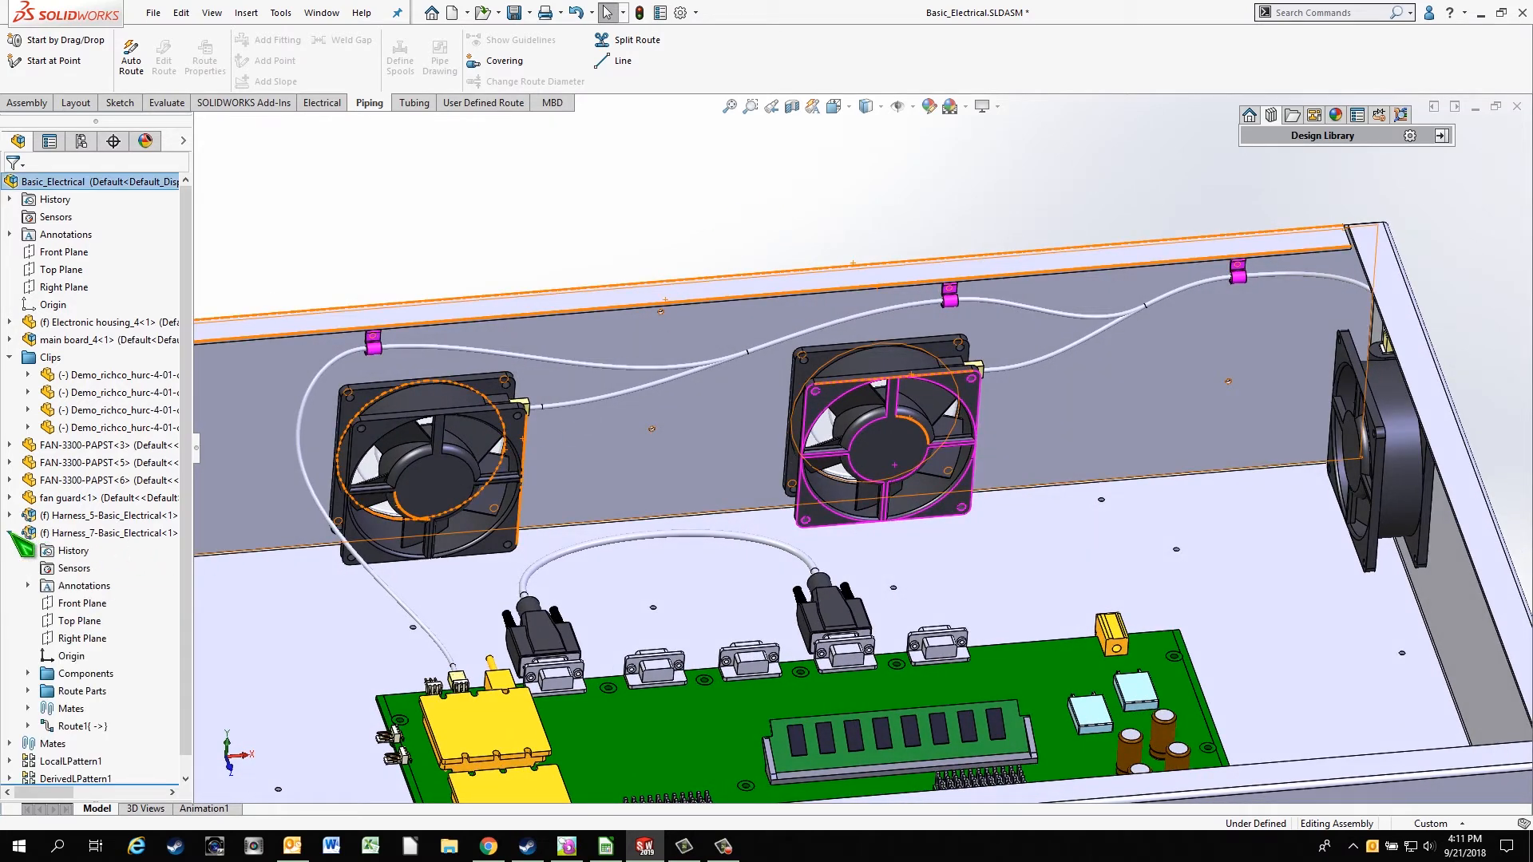
{"action": "right_click", "coordinate": [72, 726]}
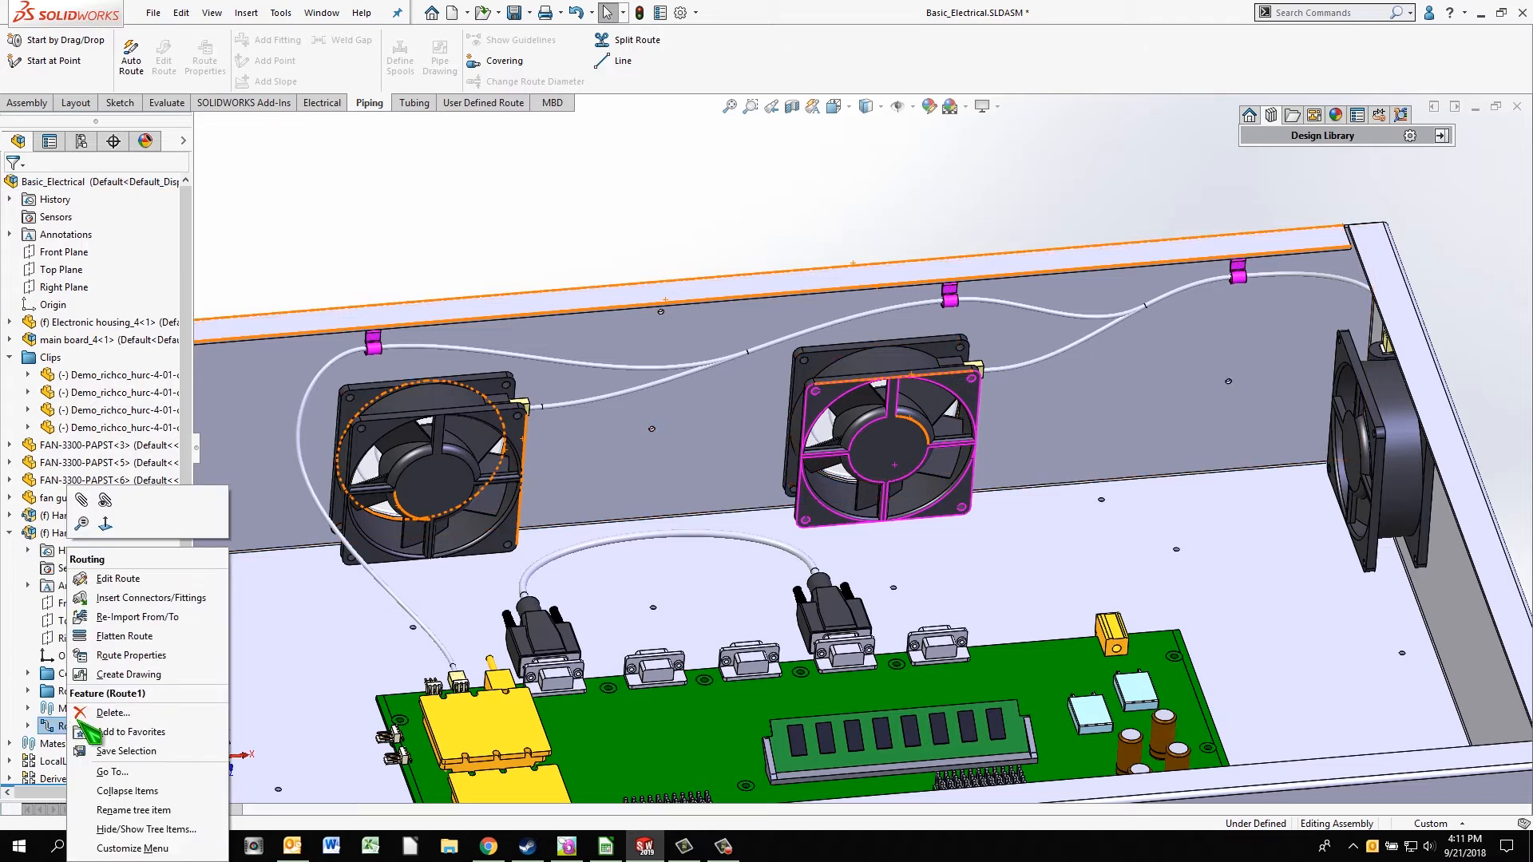
{"action": "left_click", "coordinate": [120, 578]}
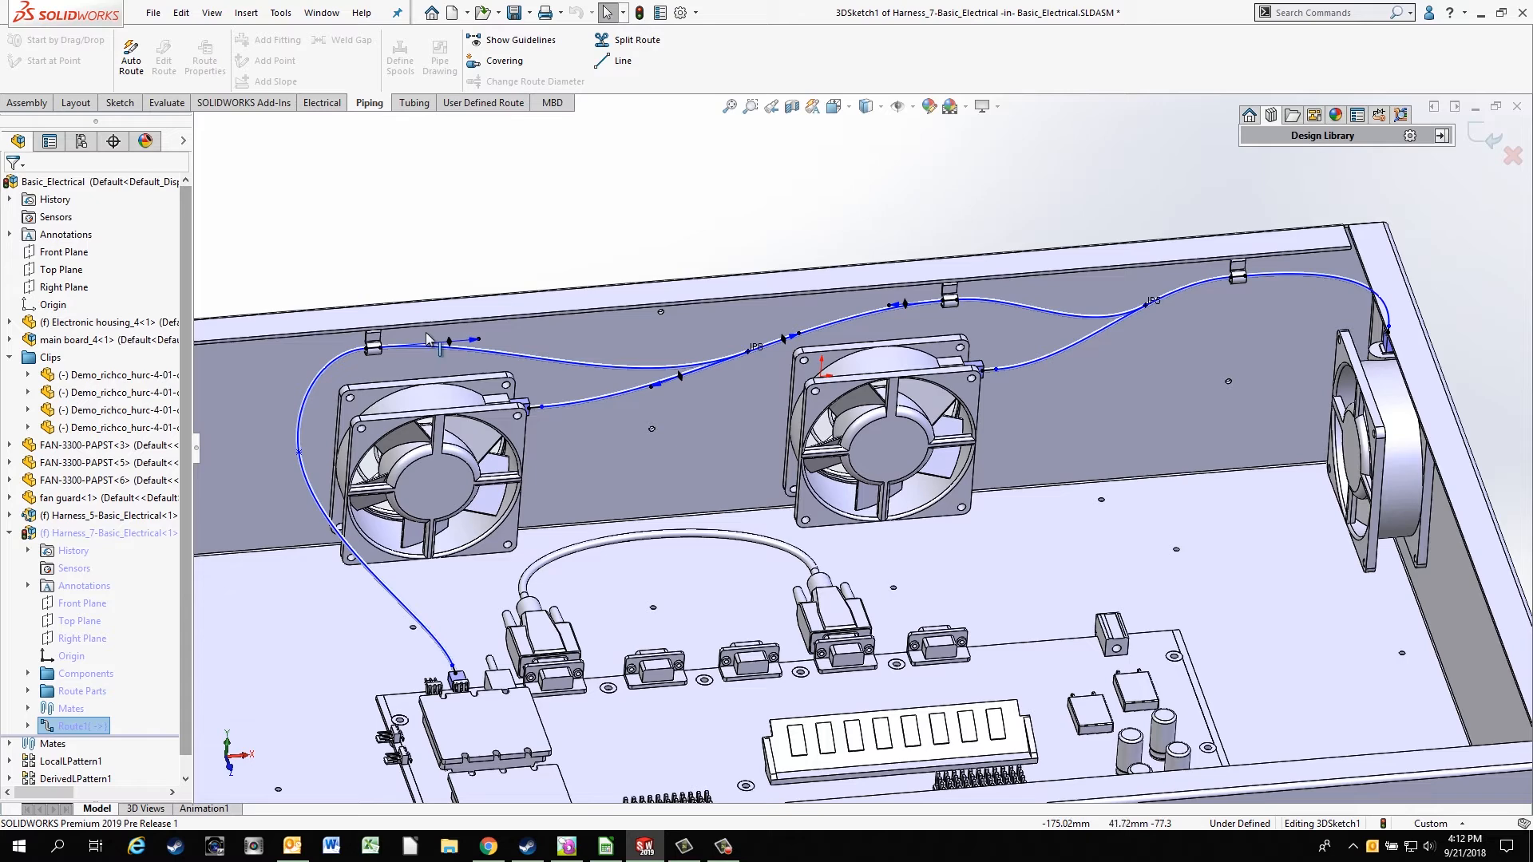
{"action": "right_click", "coordinate": [83, 726]}
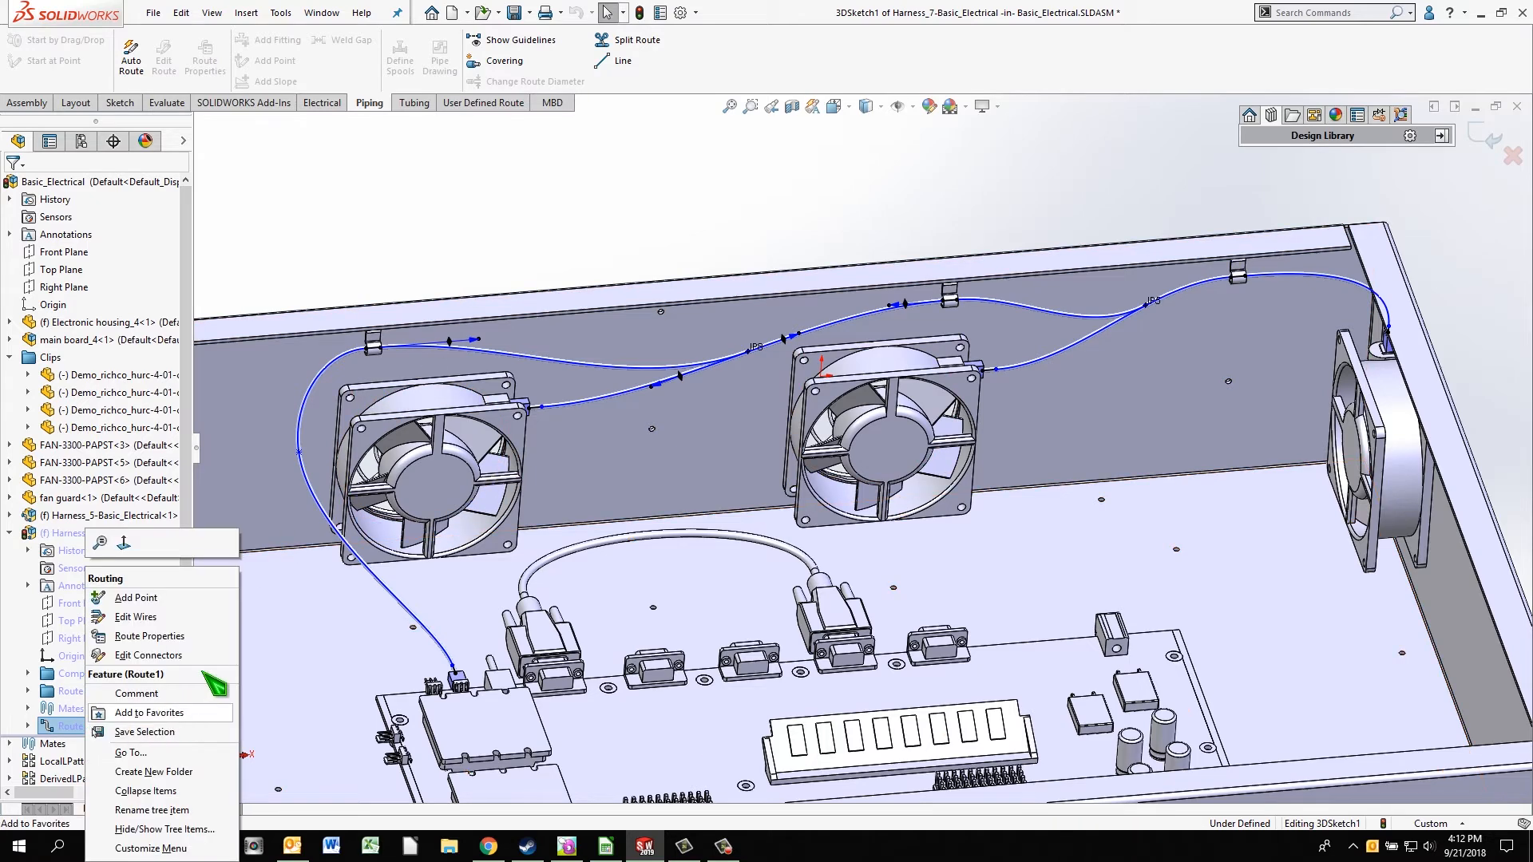
{"action": "left_click", "coordinate": [136, 617]}
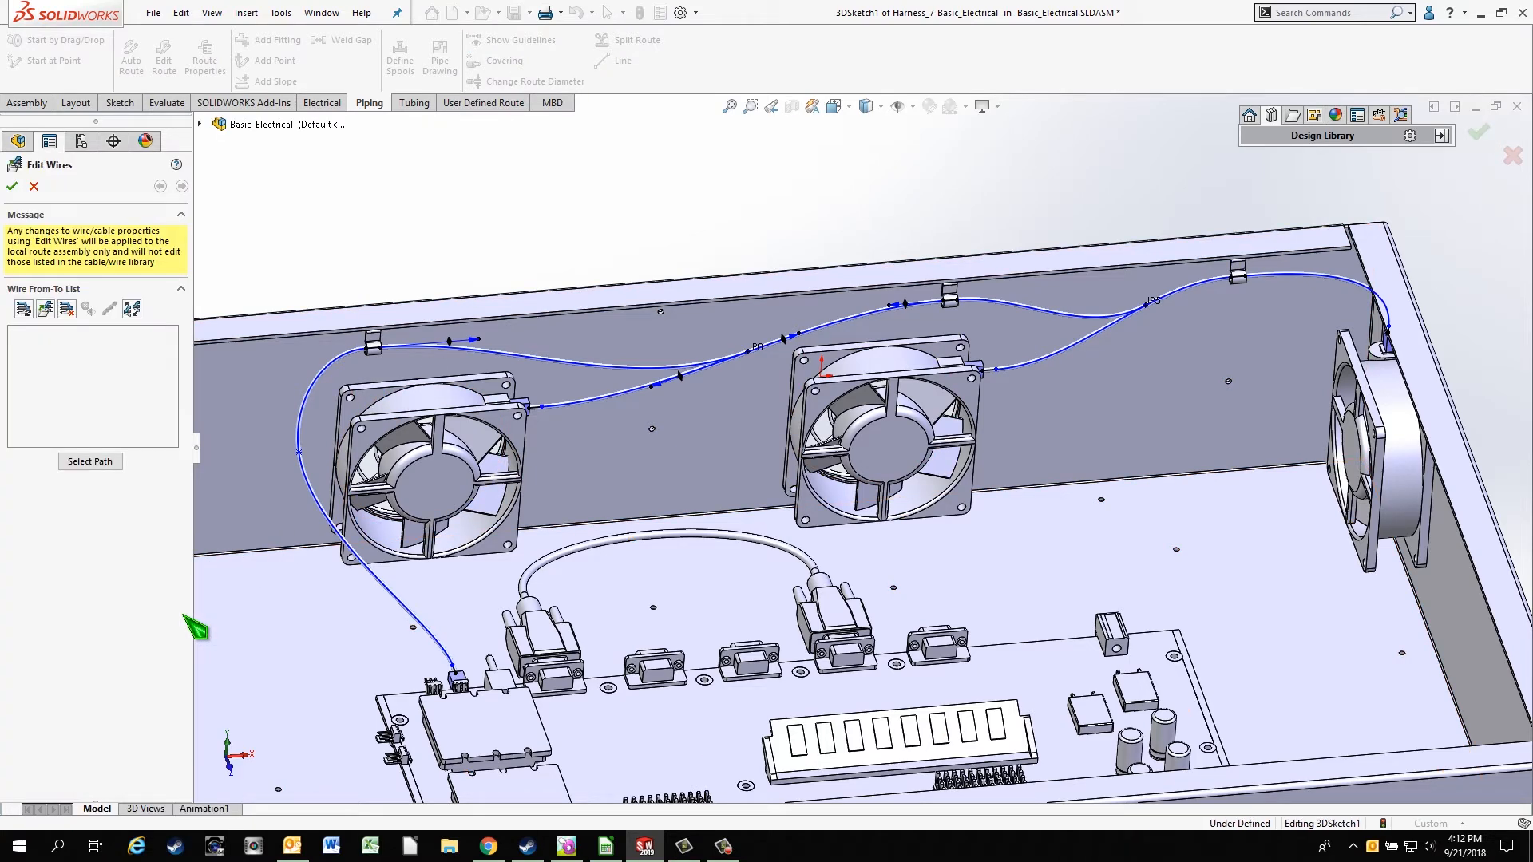
- Import three 20g white and three 20g yellow wires from the electrical library into the wire from-to list
{"action": "left_click", "coordinate": [46, 309]}
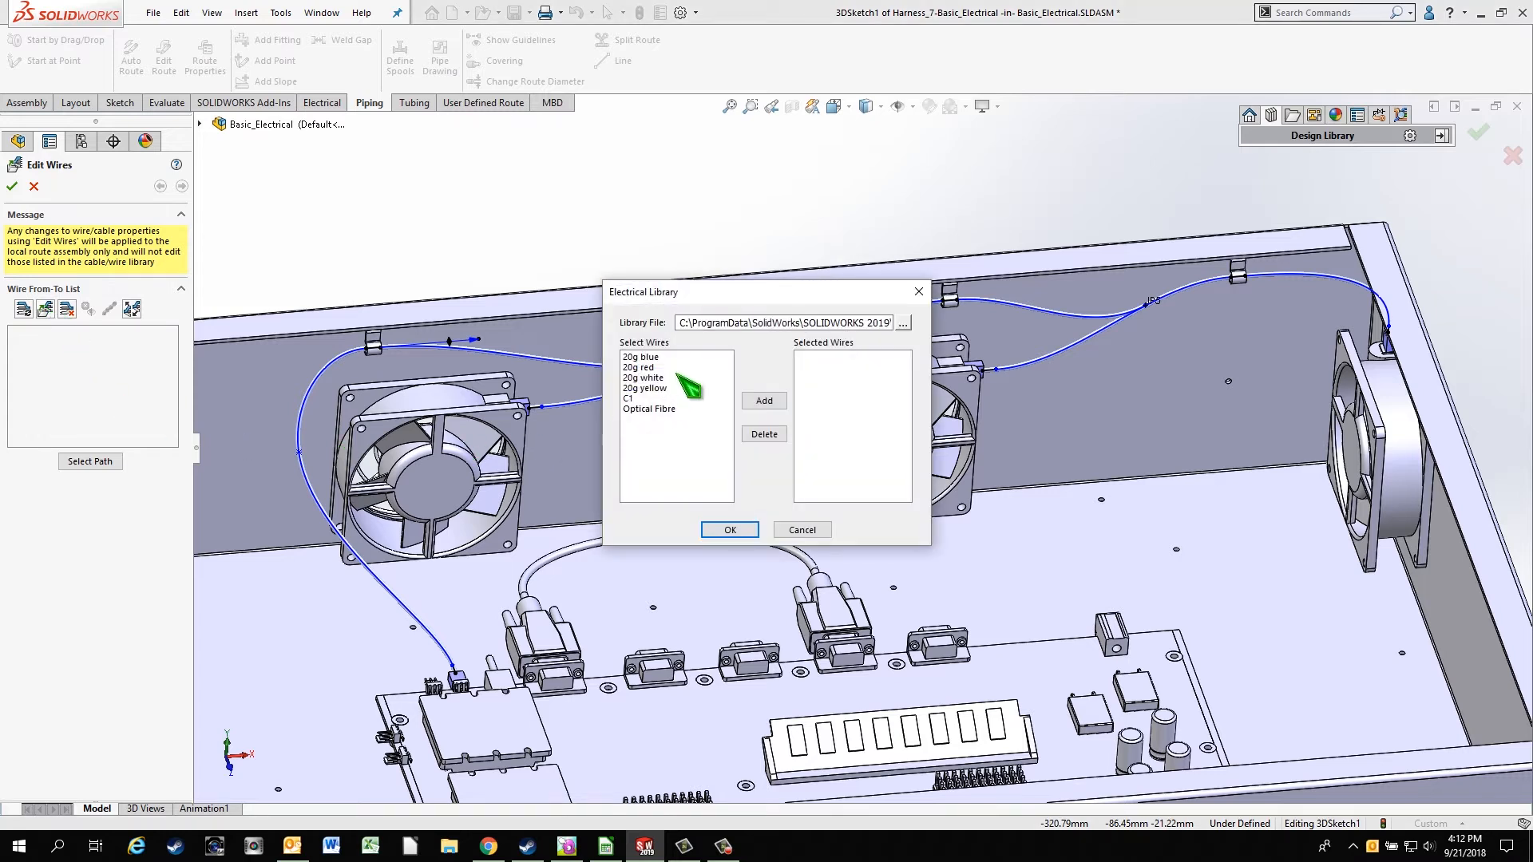
{"action": "left_click", "coordinate": [658, 379]}
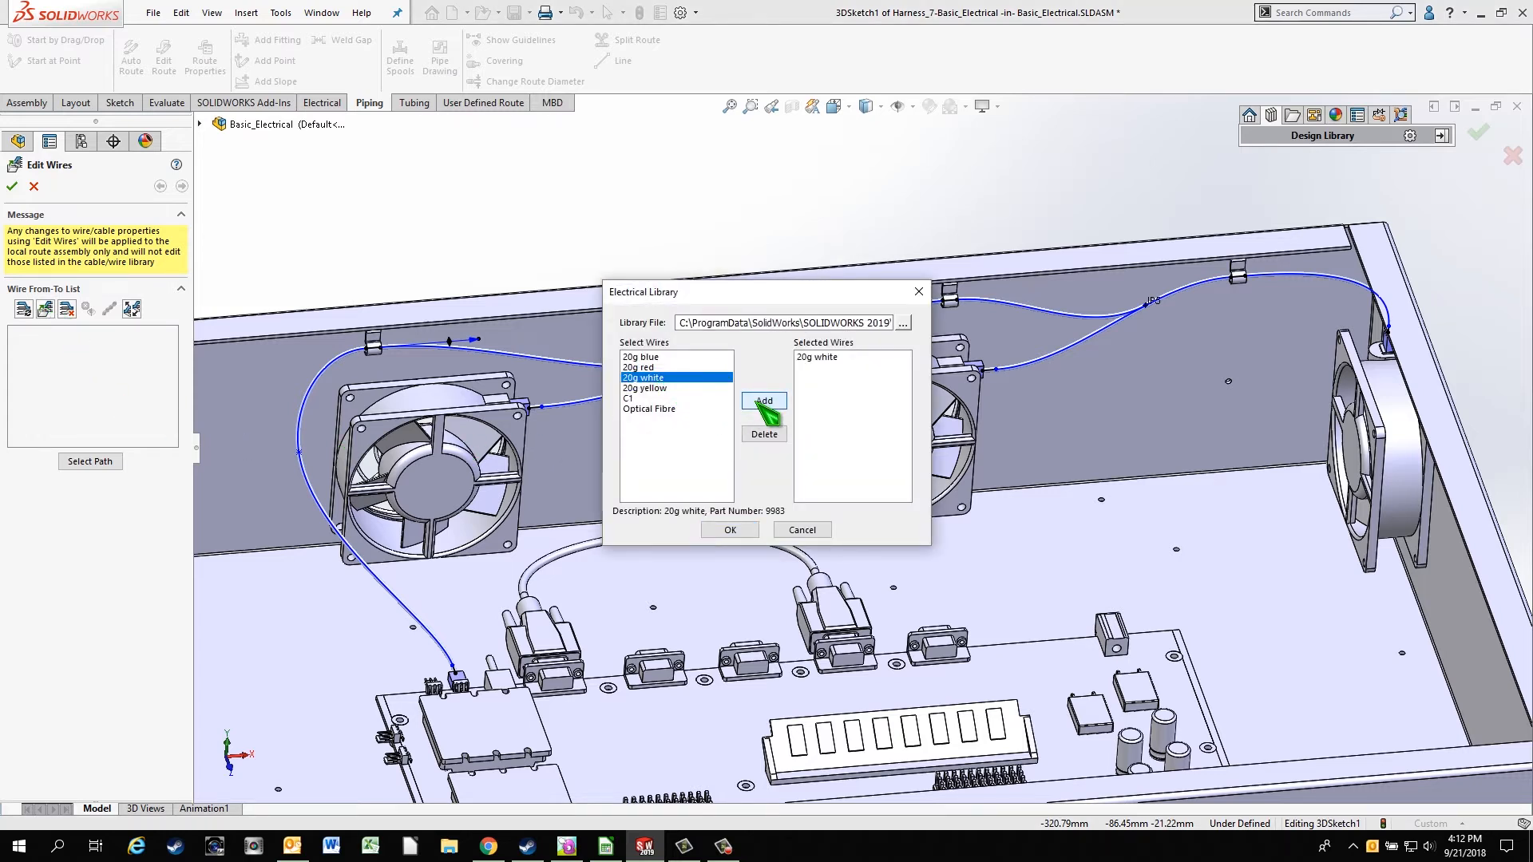
{"action": "left_click", "coordinate": [651, 388]}
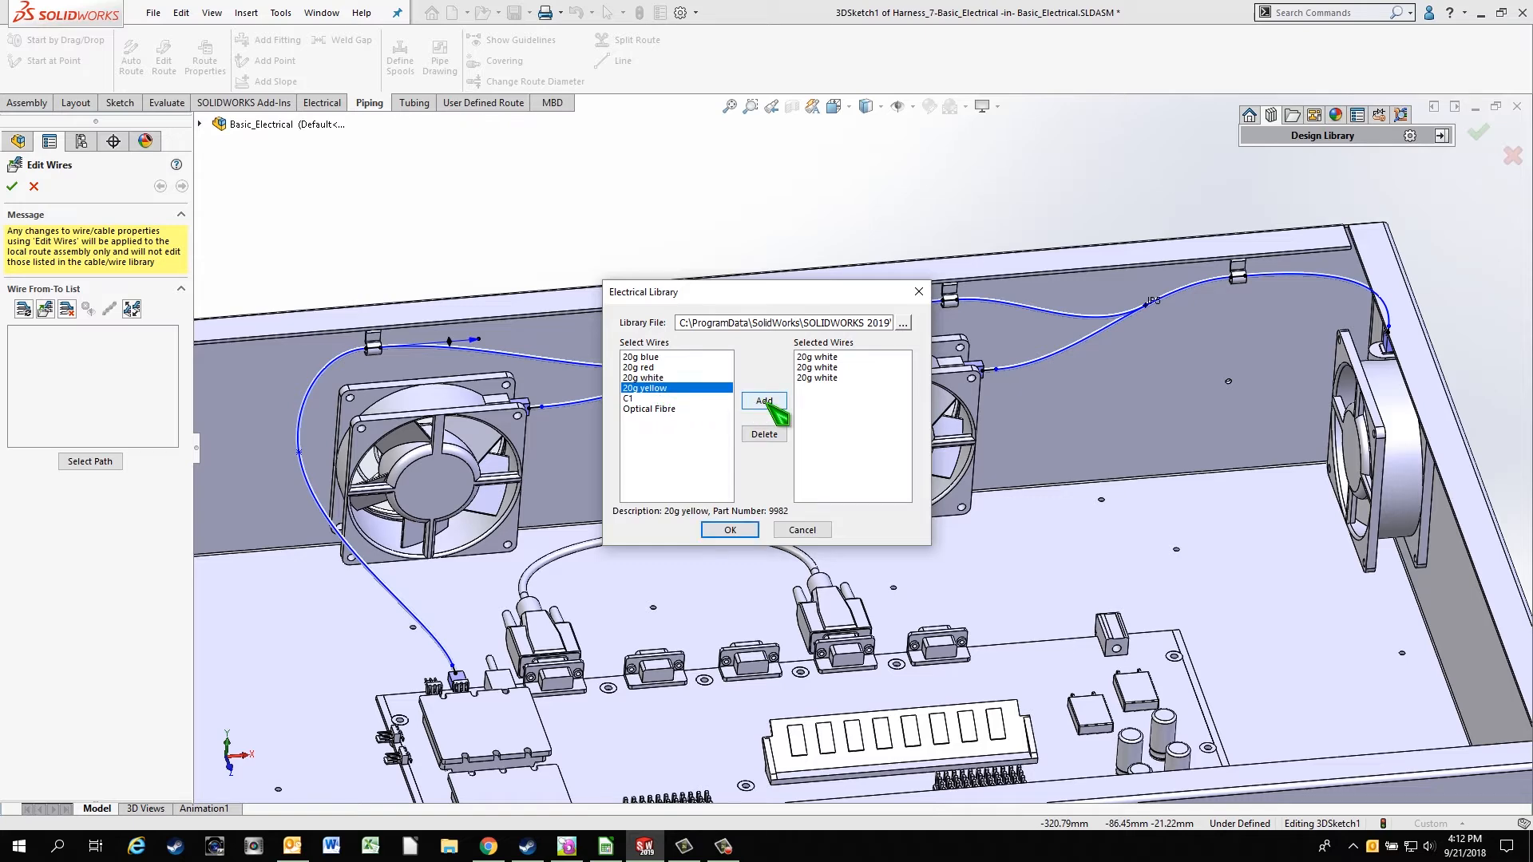
{"action": "left_click", "coordinate": [747, 533]}
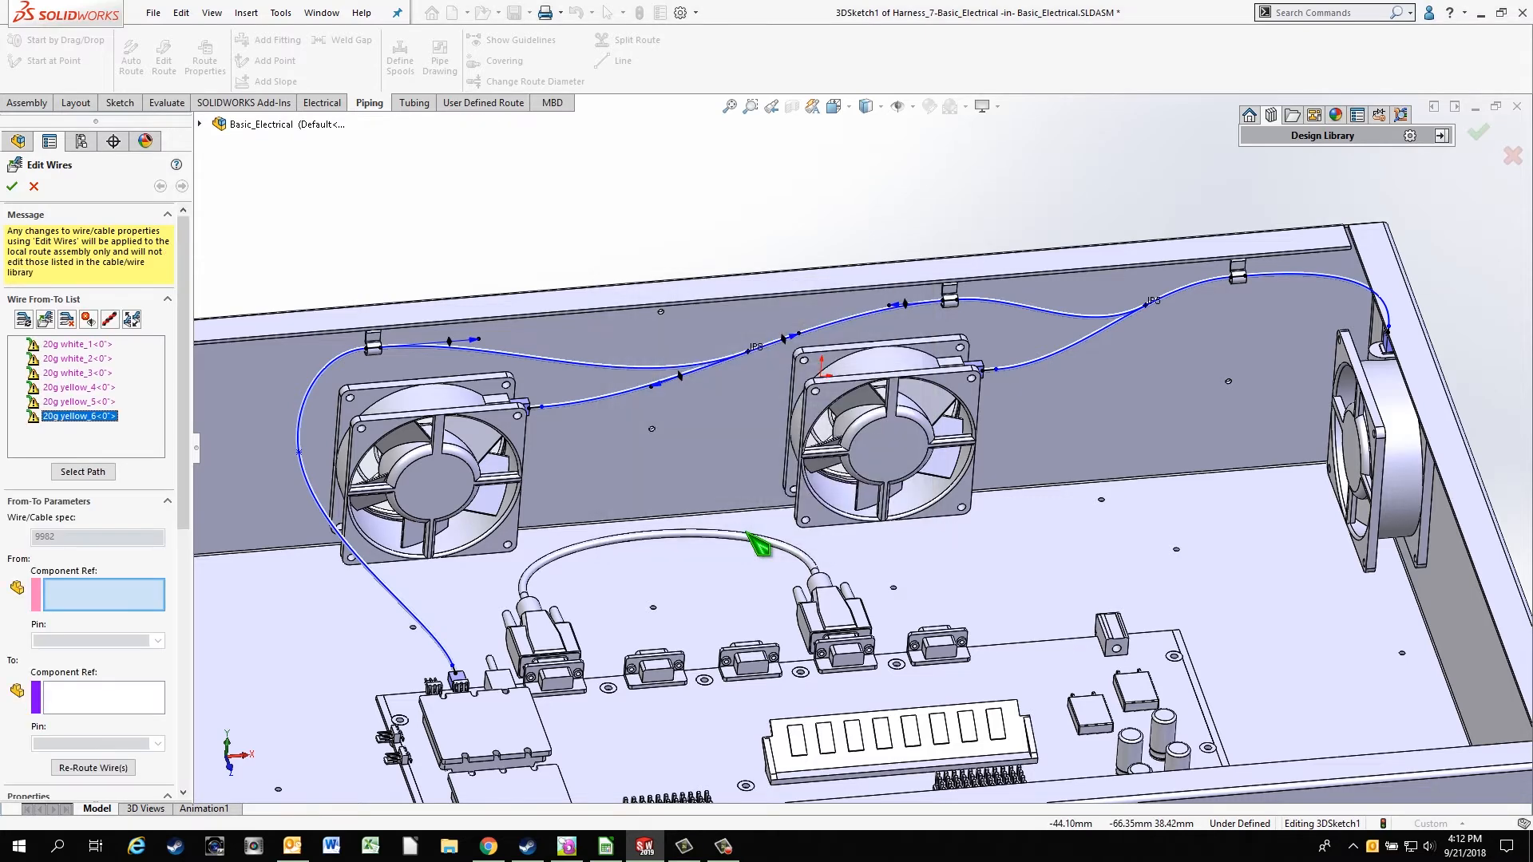
- Connect 20g white_1 from the end-wall fan's connector to the connector of the nearest long-wall fan
{"action": "left_click", "coordinate": [71, 345]}
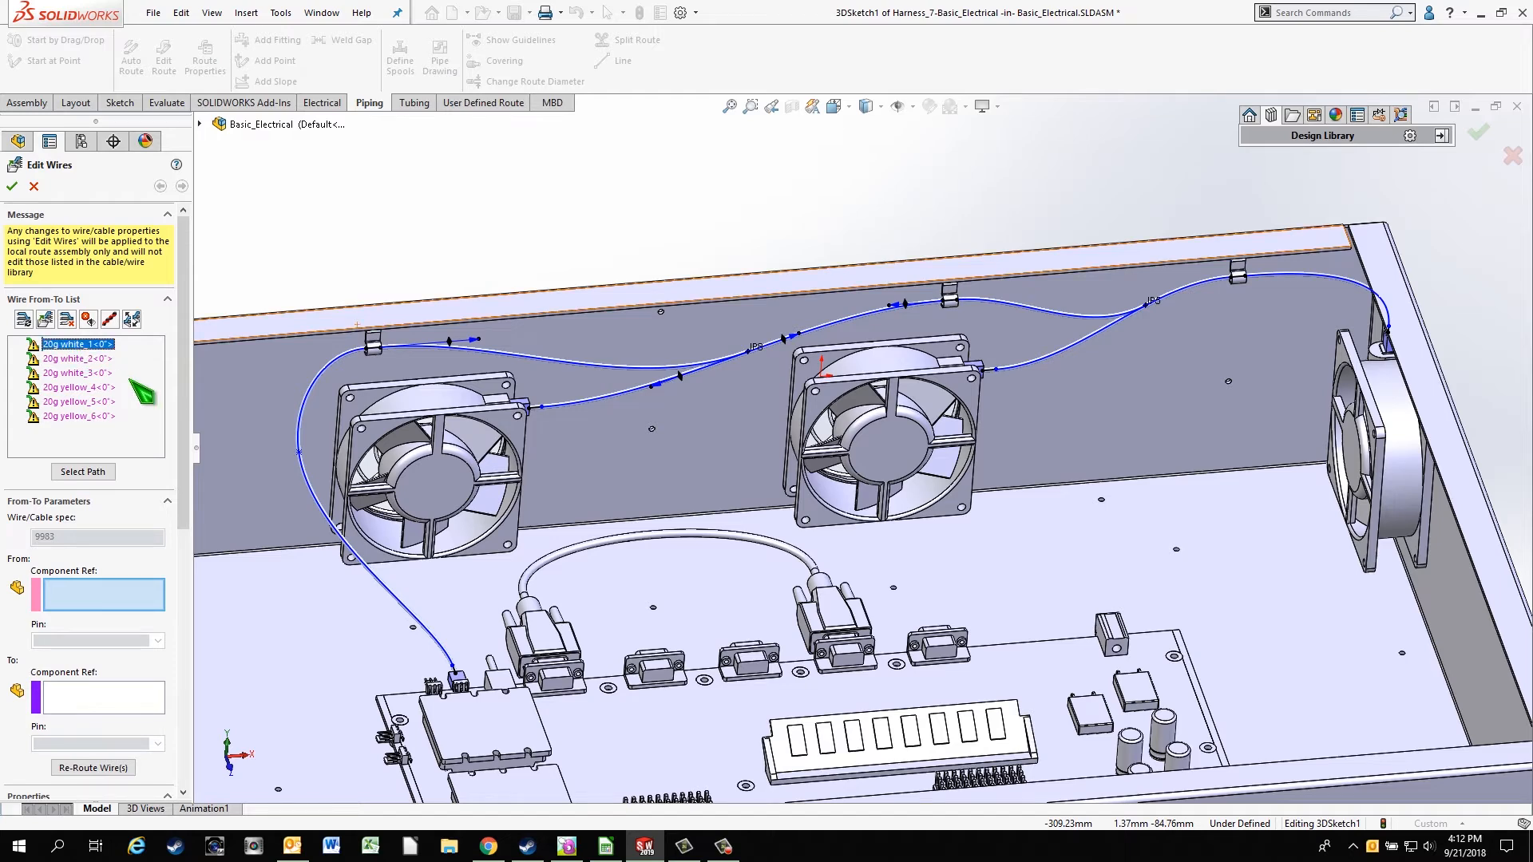
{"action": "middle_click_drag", "start_coordinate": [1042, 410], "coordinate": [1070, 422]}
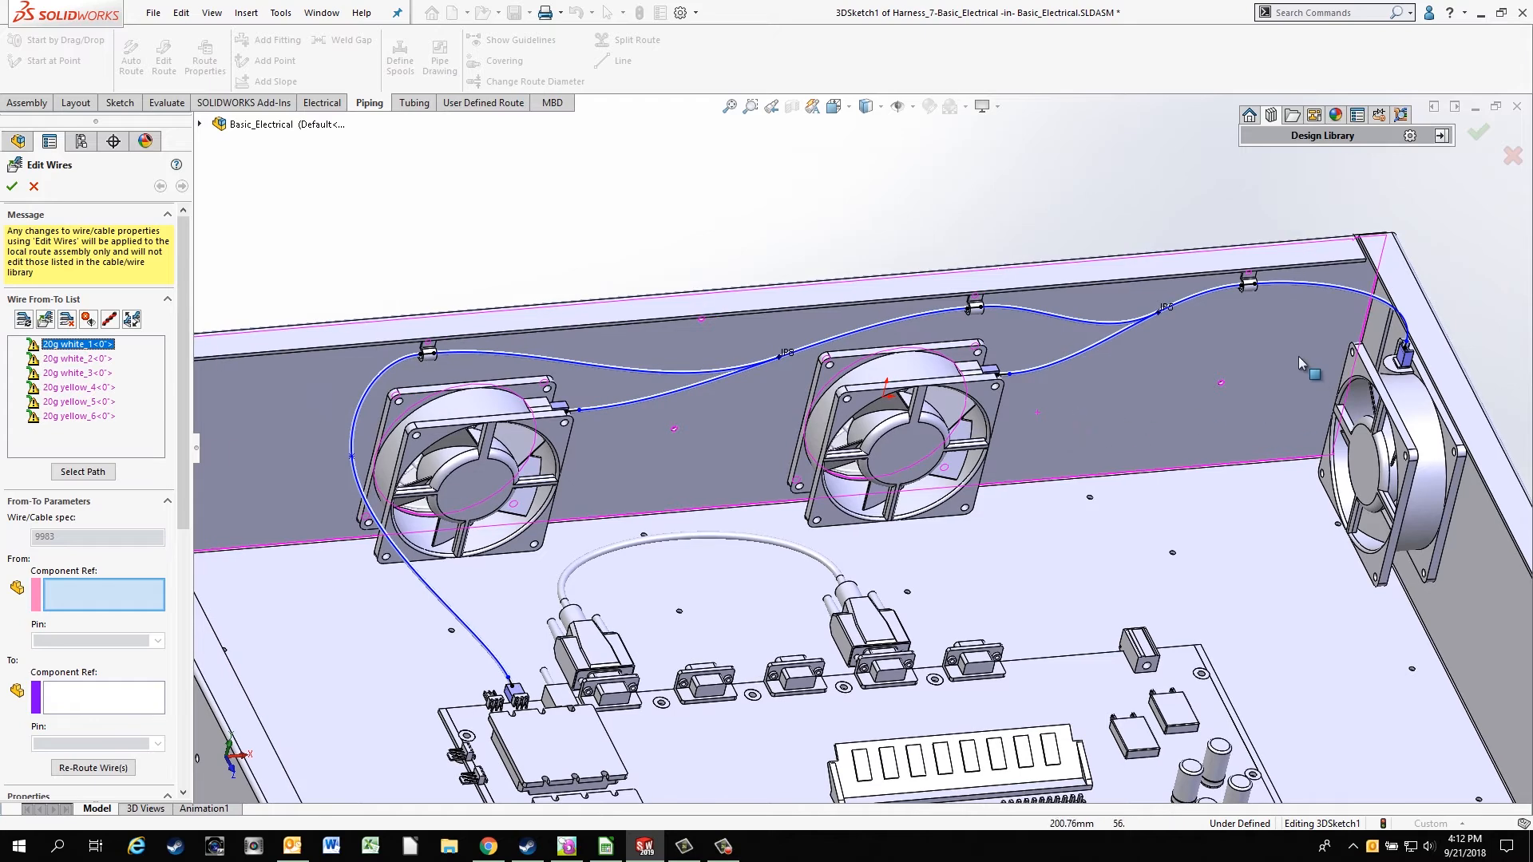
{"action": "scroll", "coordinate": [1393, 360], "scroll_direction": "down", "scroll_amount": 3}
{"action": "left_click", "coordinate": [1395, 374]}
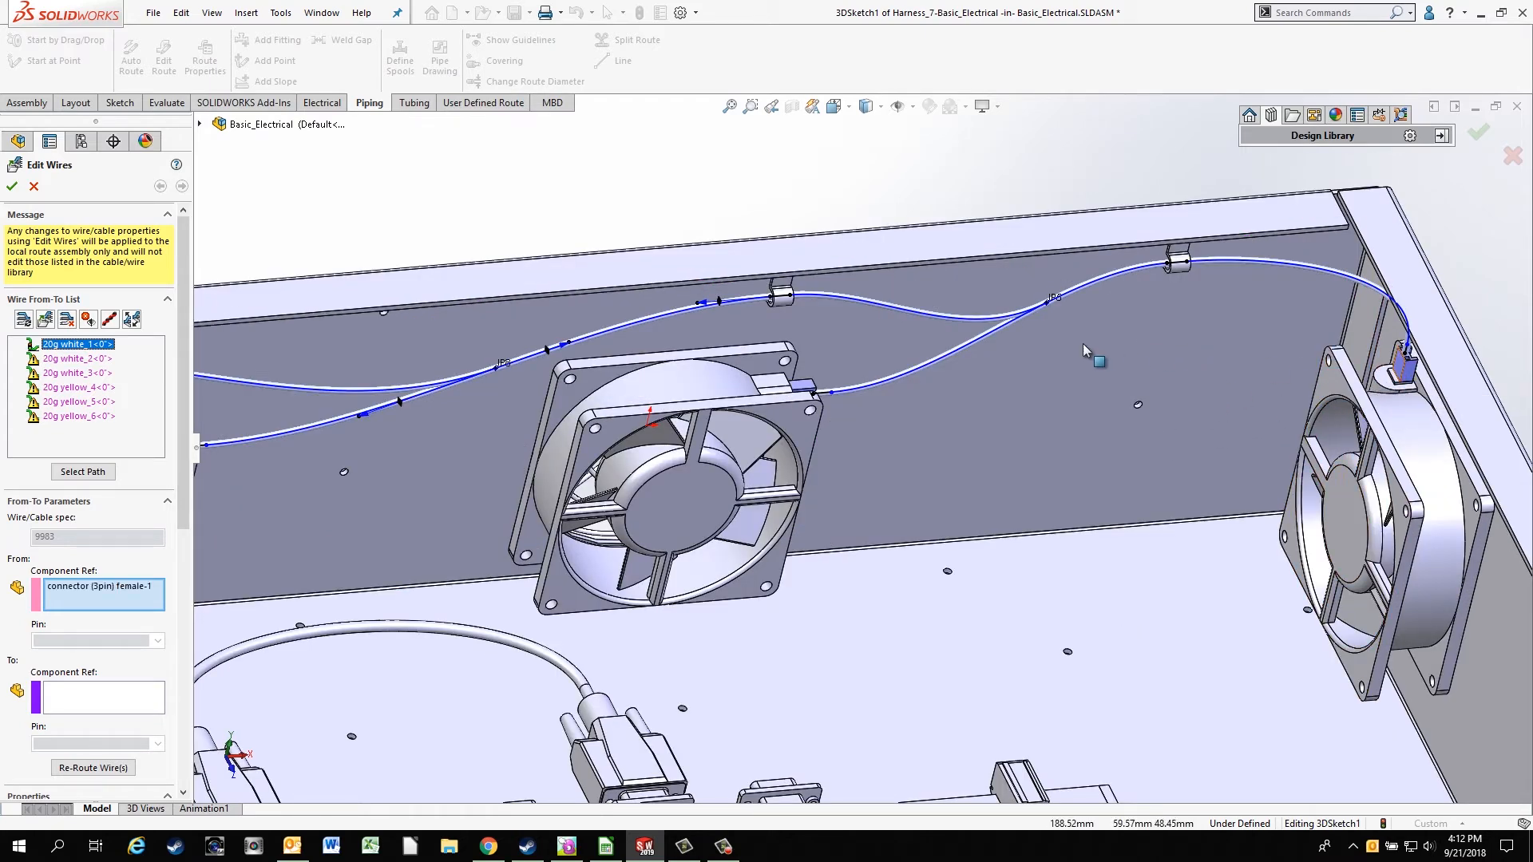
{"action": "left_click", "coordinate": [803, 390]}
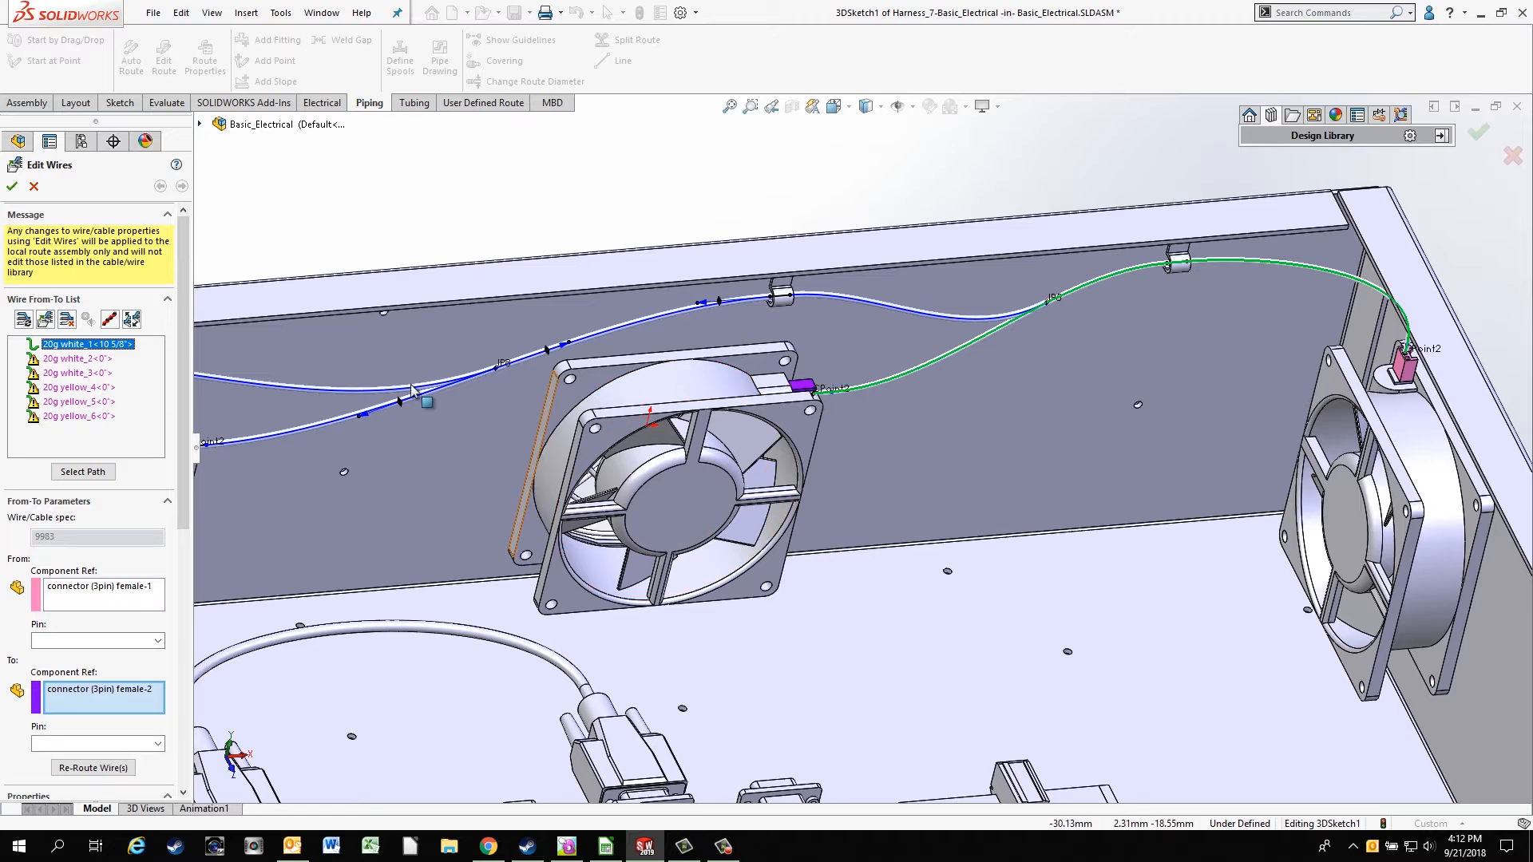
- Connect 20g white_2 from the end-wall fan's connector to the far long-wall fan's connector
{"action": "left_click", "coordinate": [72, 358]}
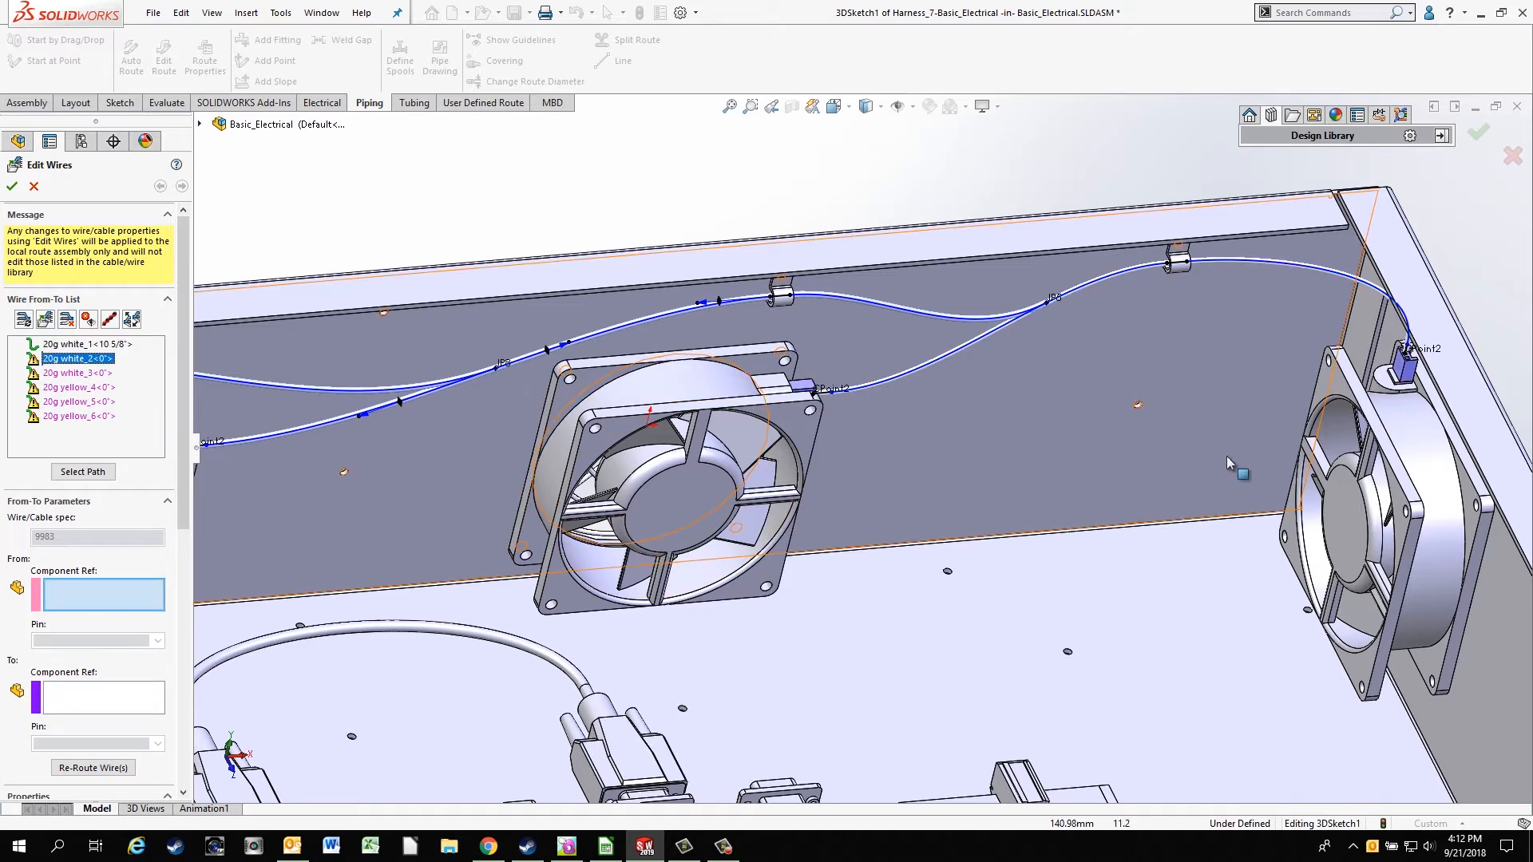
{"action": "left_click", "coordinate": [1402, 369]}
{"action": "scroll", "coordinate": [887, 439], "scroll_direction": "up", "scroll_amount": 3}
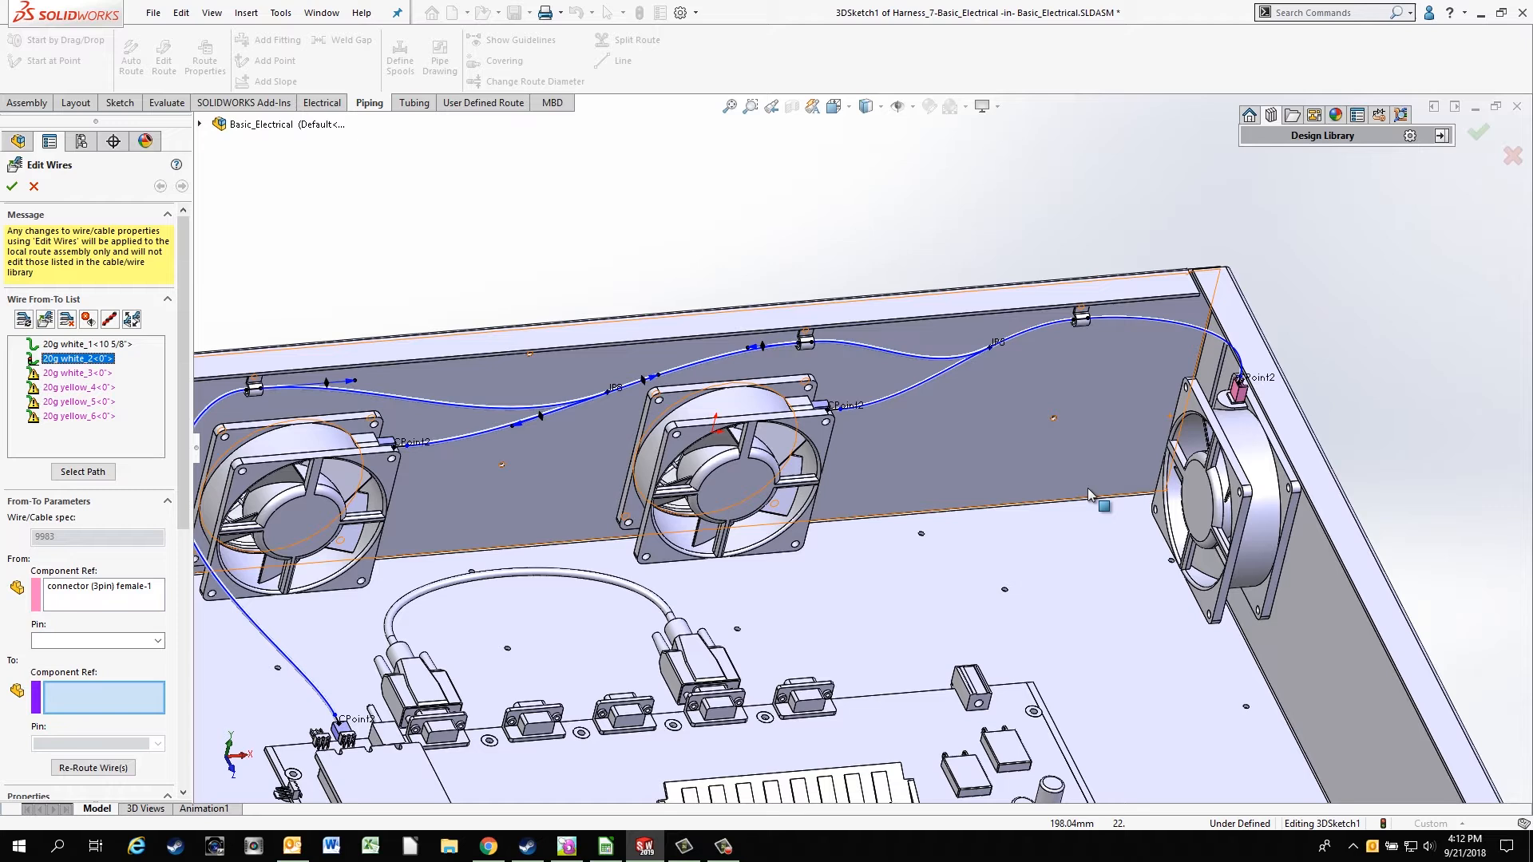
{"action": "left_click", "coordinate": [389, 444]}
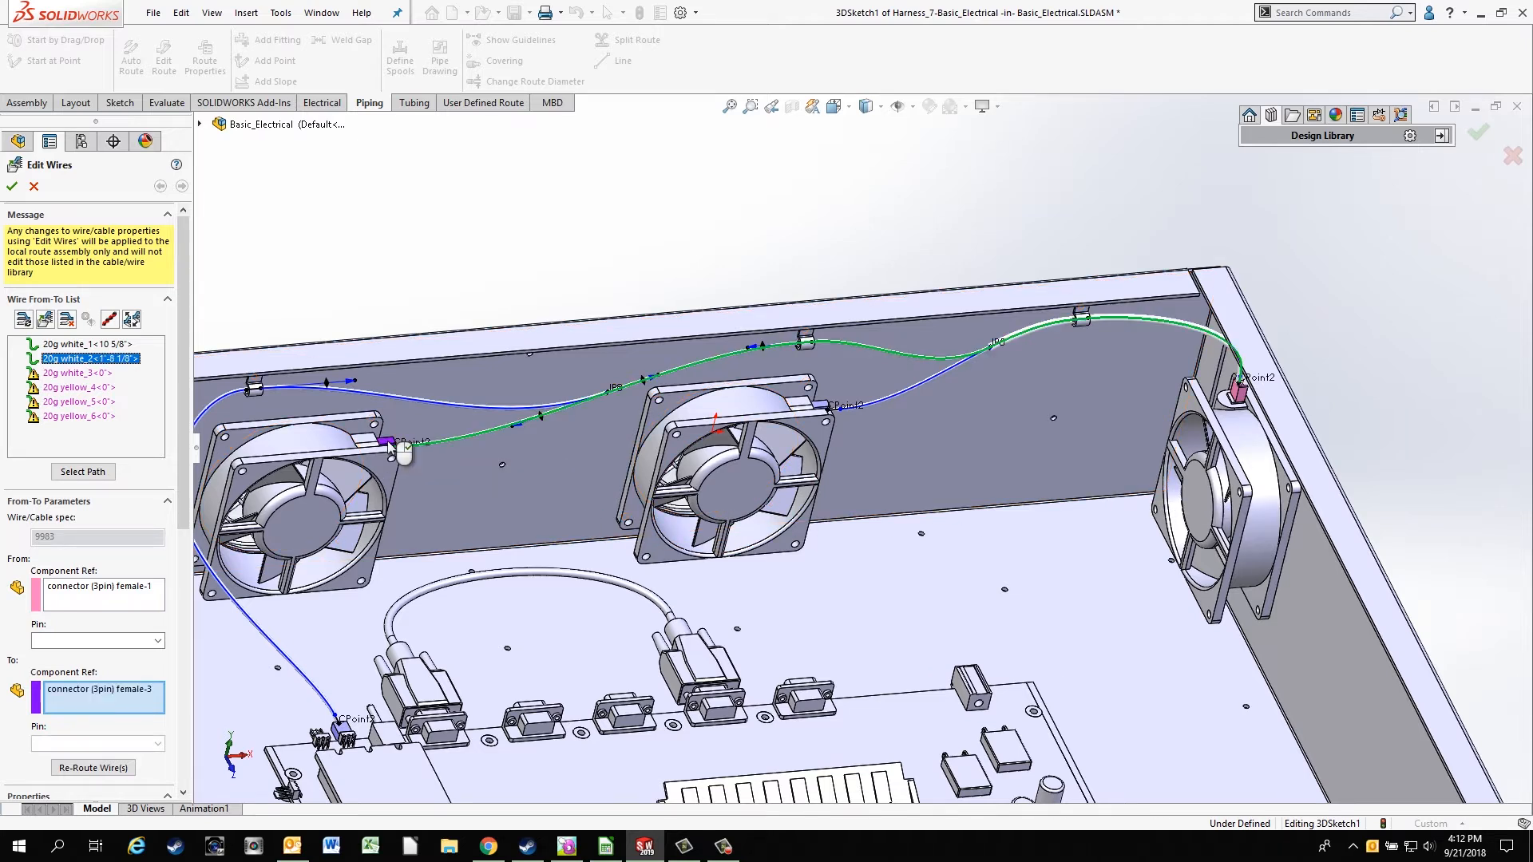
- Connect 20g white_3 from the end-wall fan's connector to the main board's connector
{"action": "left_click", "coordinate": [72, 373]}
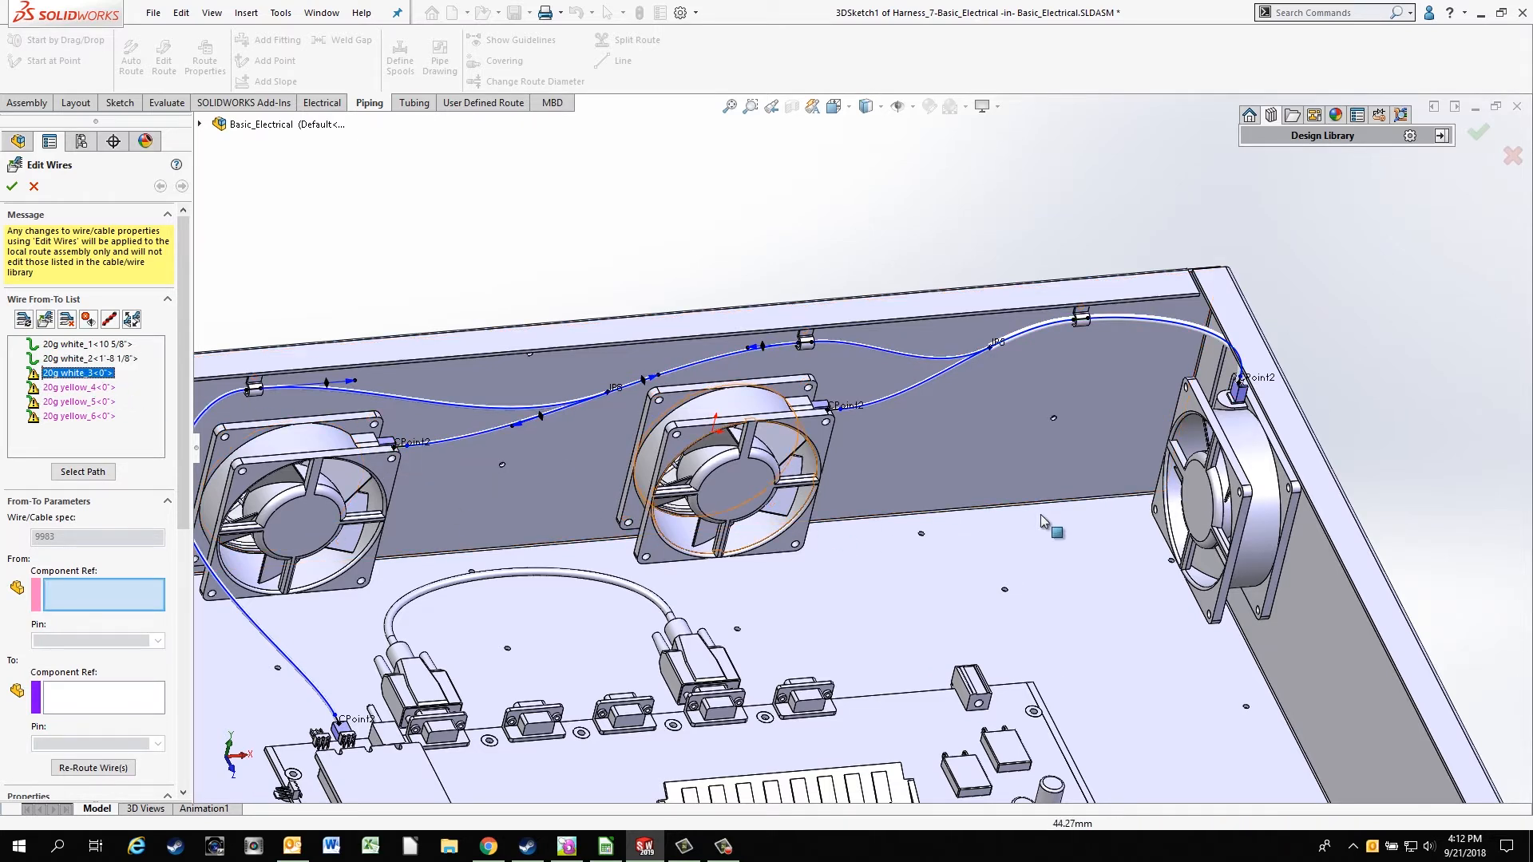
{"action": "left_click", "coordinate": [1238, 392]}
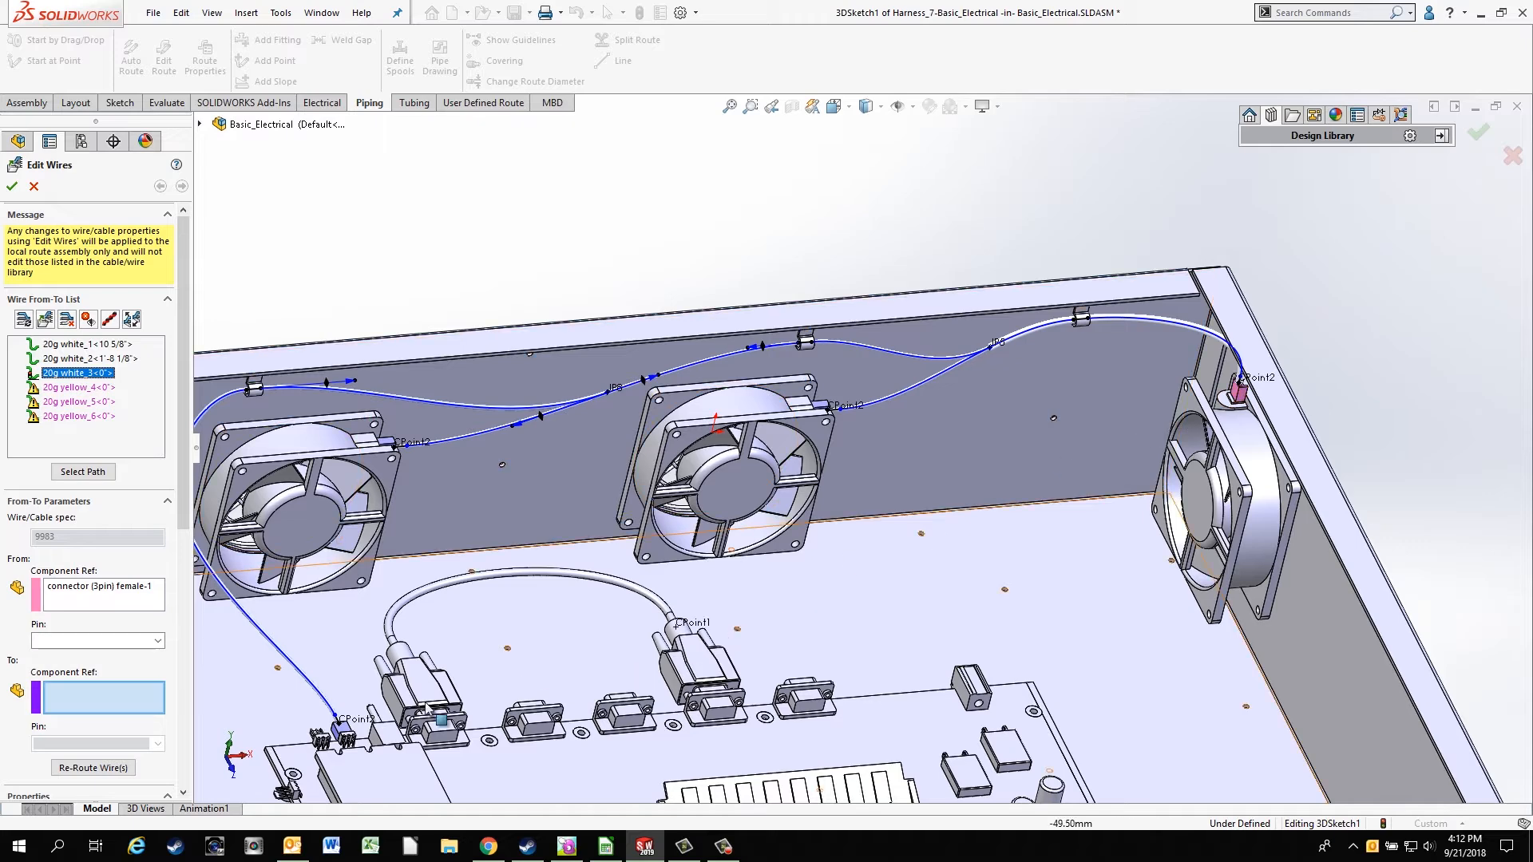
{"action": "left_click", "coordinate": [345, 736]}
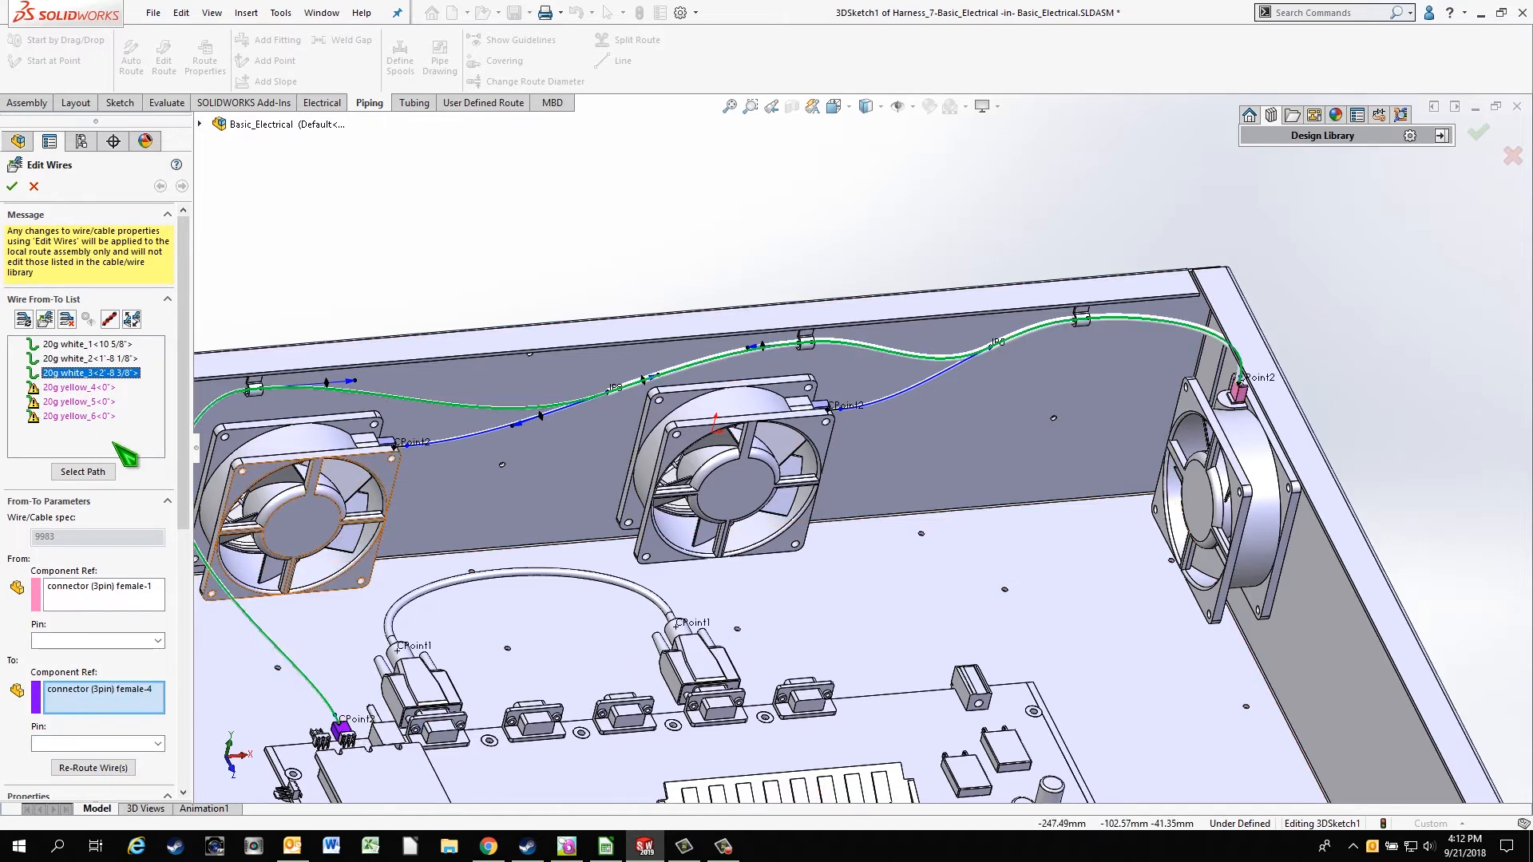
- Connect 20g yellow_4 from the end-wall fan's connector to the nearest long-wall fan's connector
{"action": "left_click", "coordinate": [79, 387]}
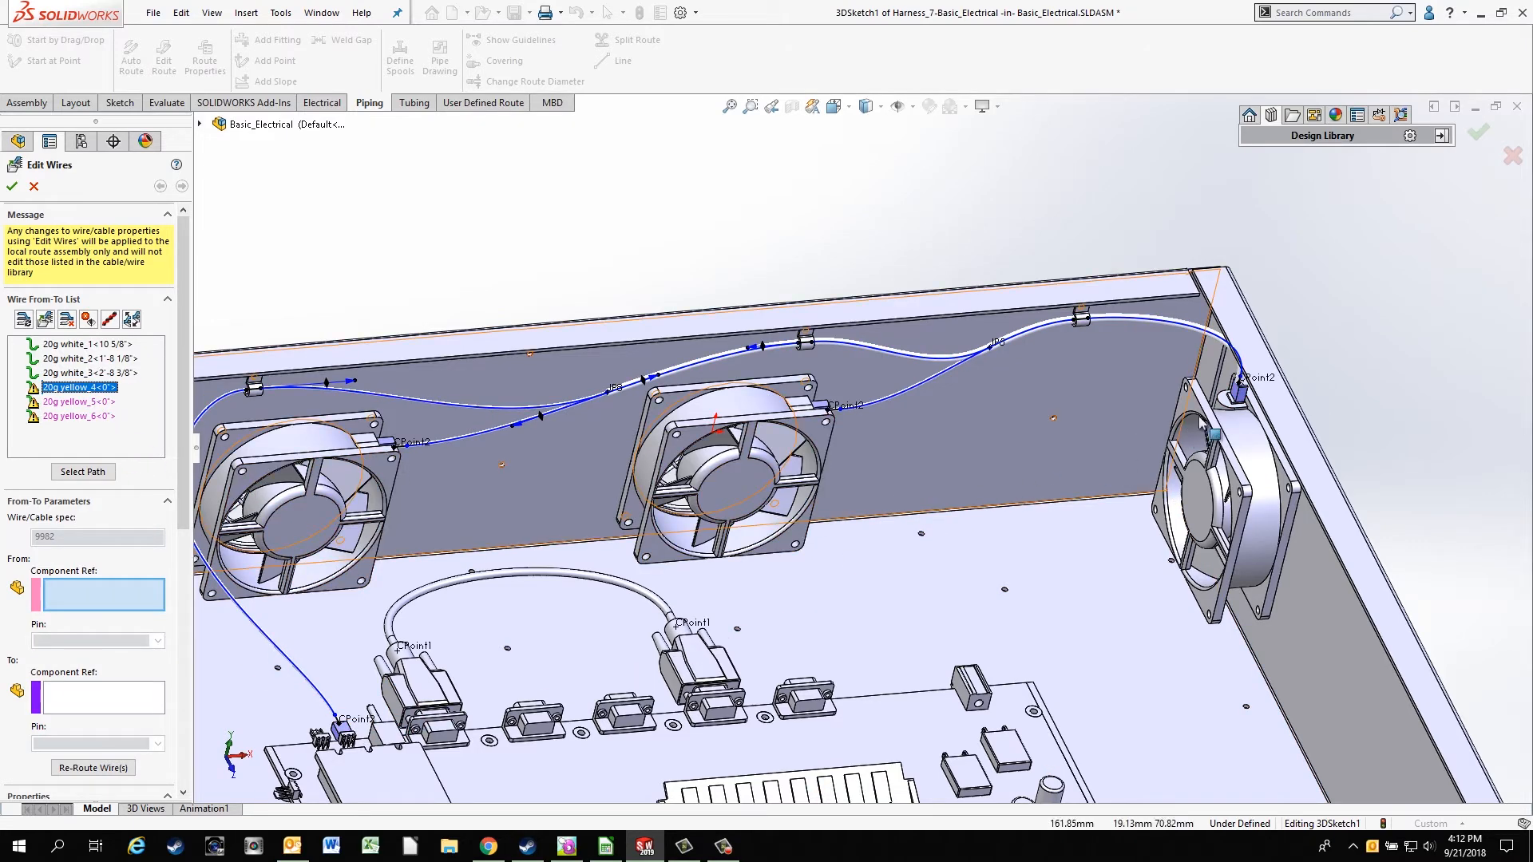
{"action": "left_click", "coordinate": [1237, 391]}
{"action": "left_click", "coordinate": [826, 411]}
- Connect 20g yellow_5 from the end-wall fan's connector to the far long-wall fan, and 20g yellow_6 from the same connector to the main board
{"action": "left_click", "coordinate": [87, 402]}
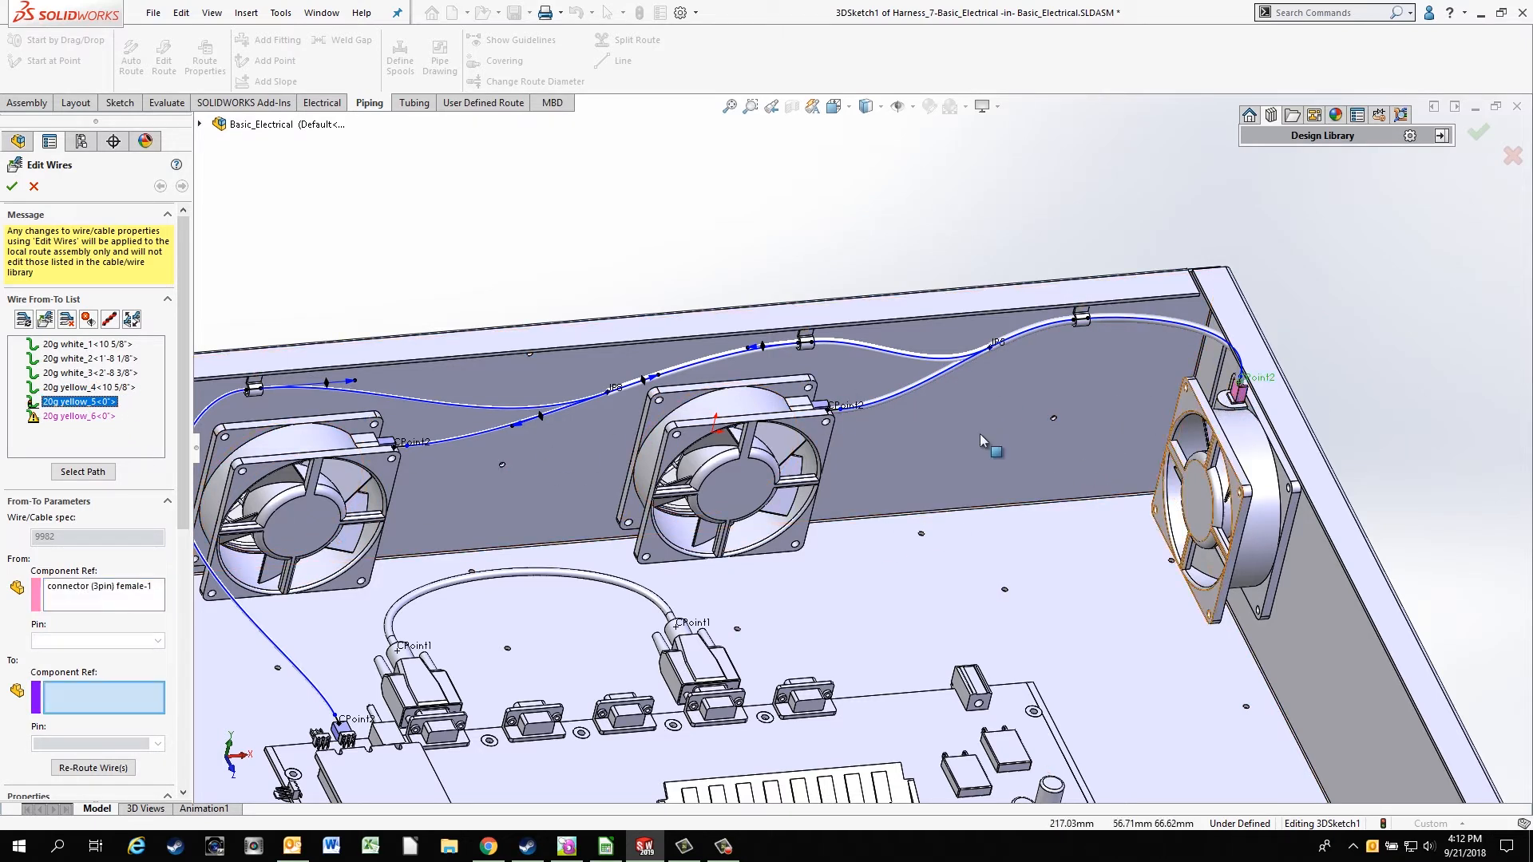
{"action": "left_click", "coordinate": [385, 441]}
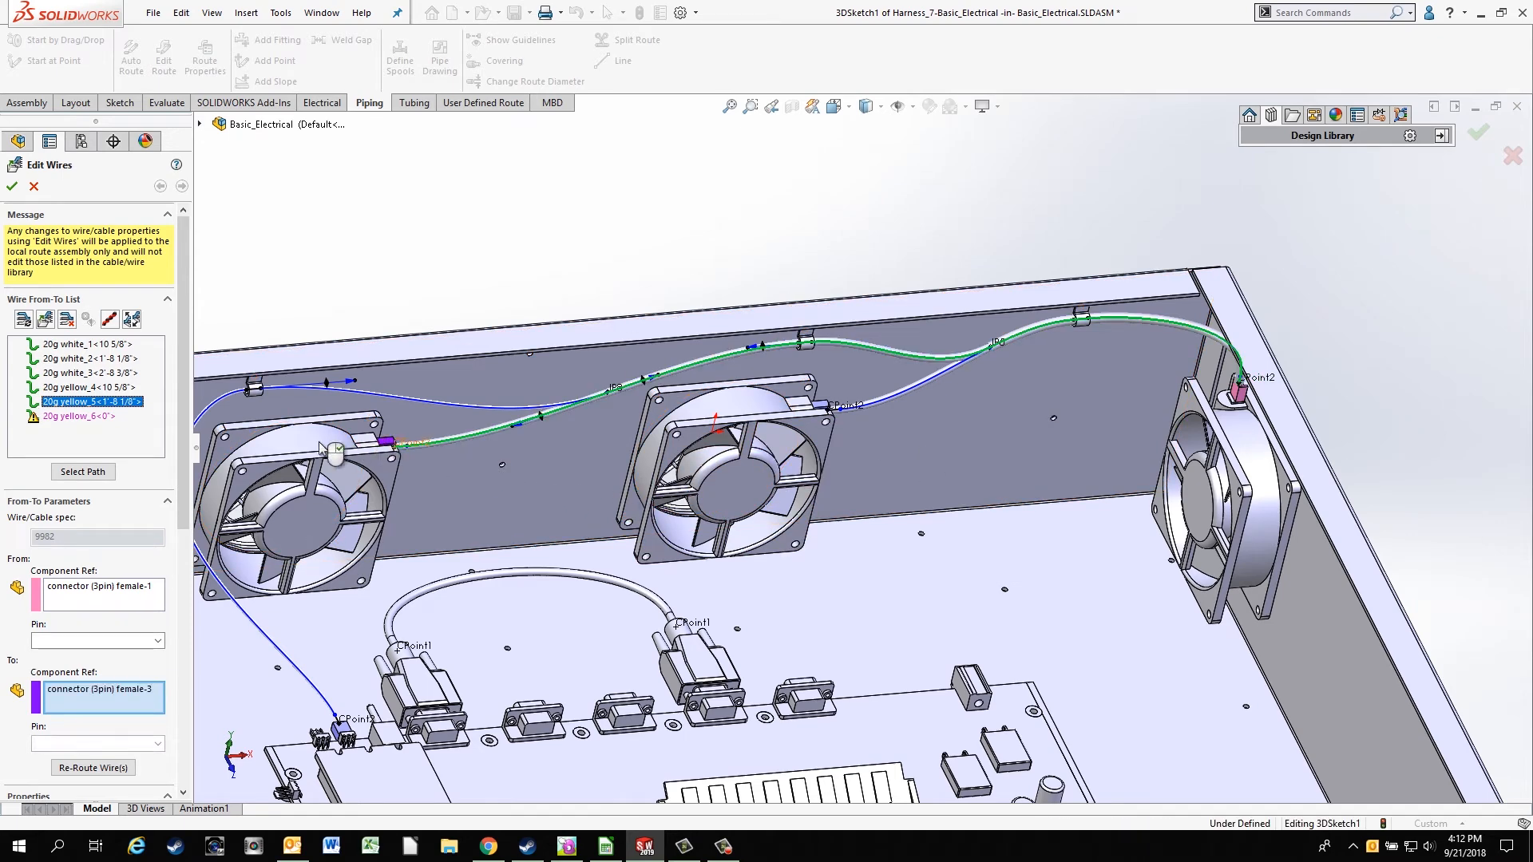
{"action": "left_click", "coordinate": [1240, 391]}
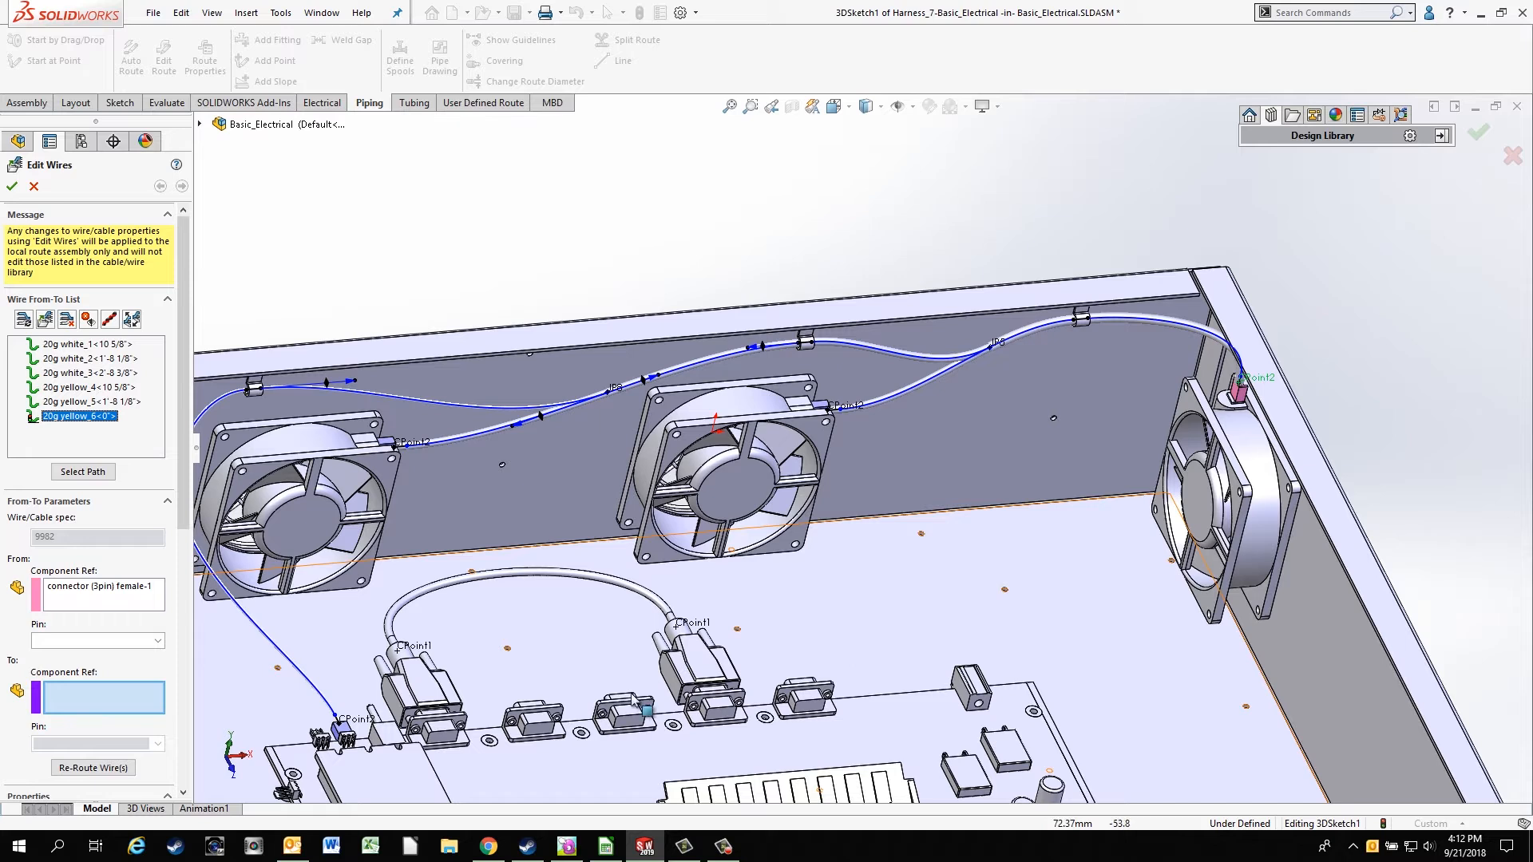
{"action": "left_click", "coordinate": [347, 739]}
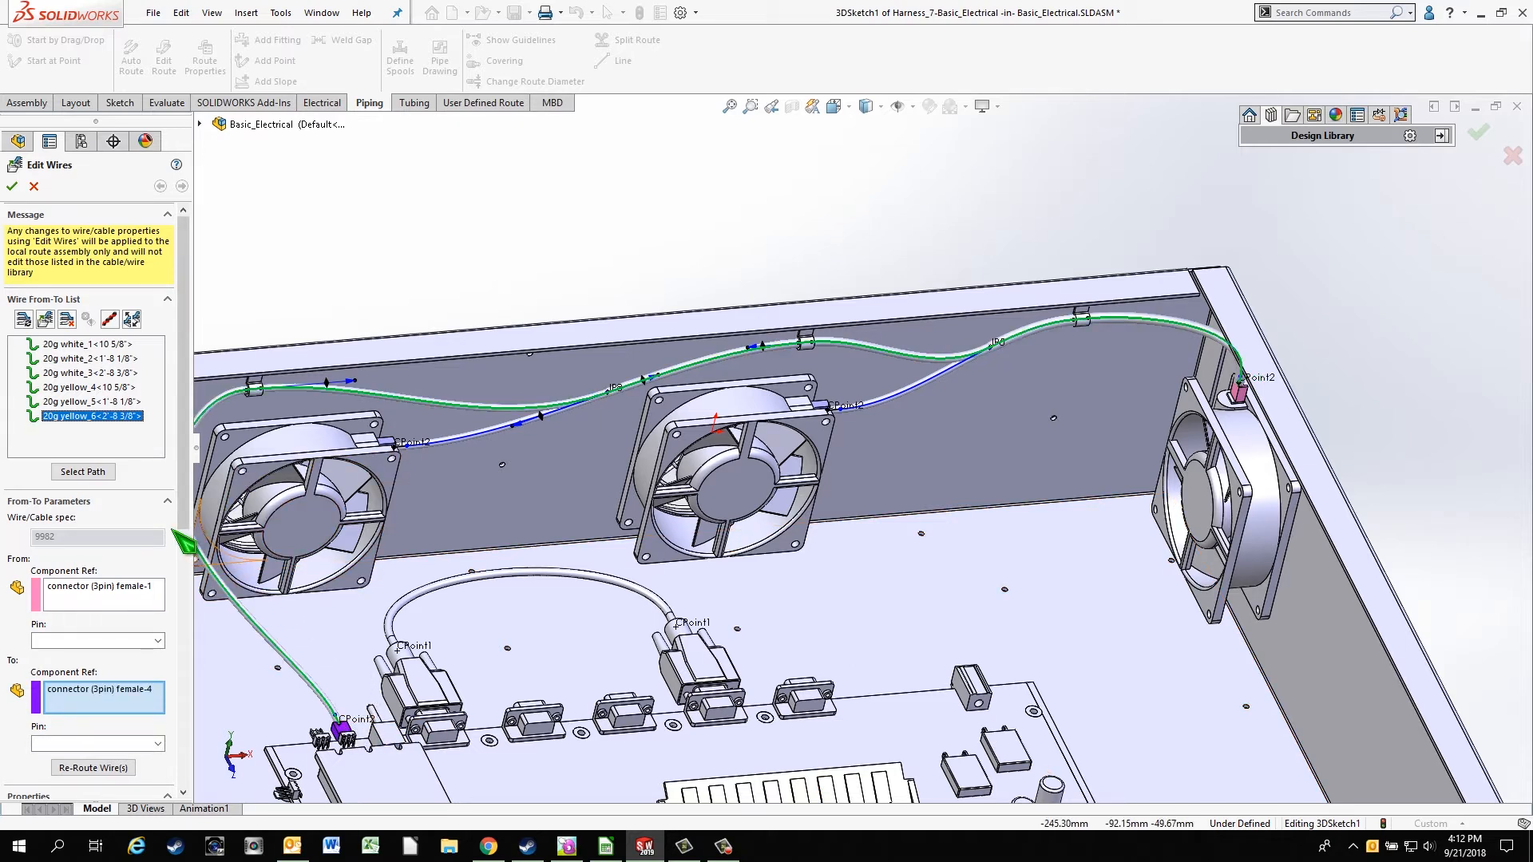
- Assign pin 1 at both ends of 20g white_1 and re-route the wire
{"action": "left_click", "coordinate": [73, 344]}
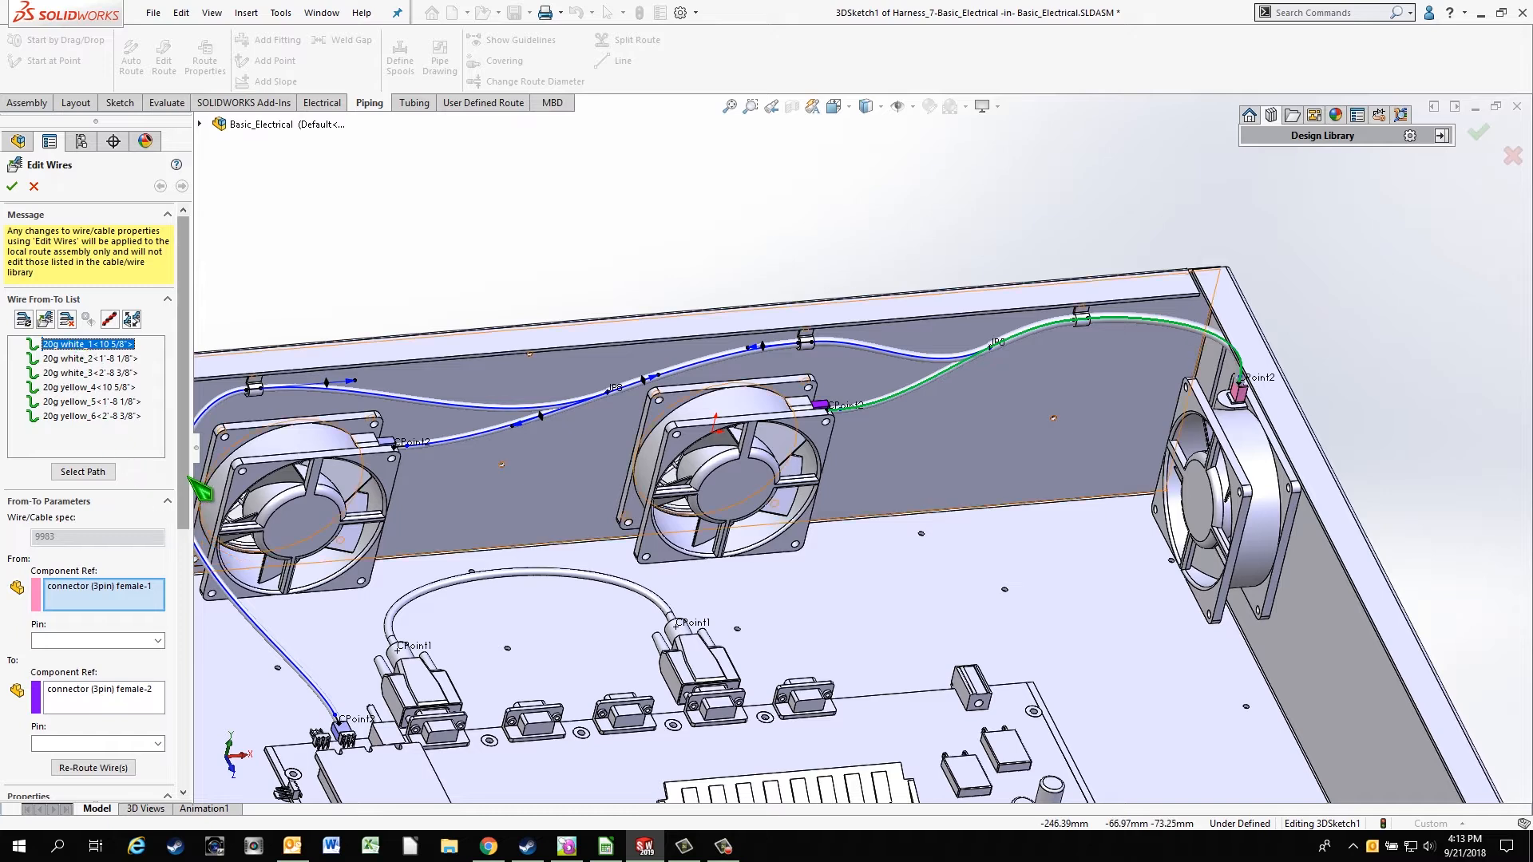
{"action": "scroll", "coordinate": [184, 479], "scroll_direction": "down", "scroll_amount": 2}
{"action": "left_click", "coordinate": [157, 566]}
{"action": "left_click", "coordinate": [58, 583]}
{"action": "left_click", "coordinate": [157, 669]}
{"action": "left_click", "coordinate": [88, 687]}
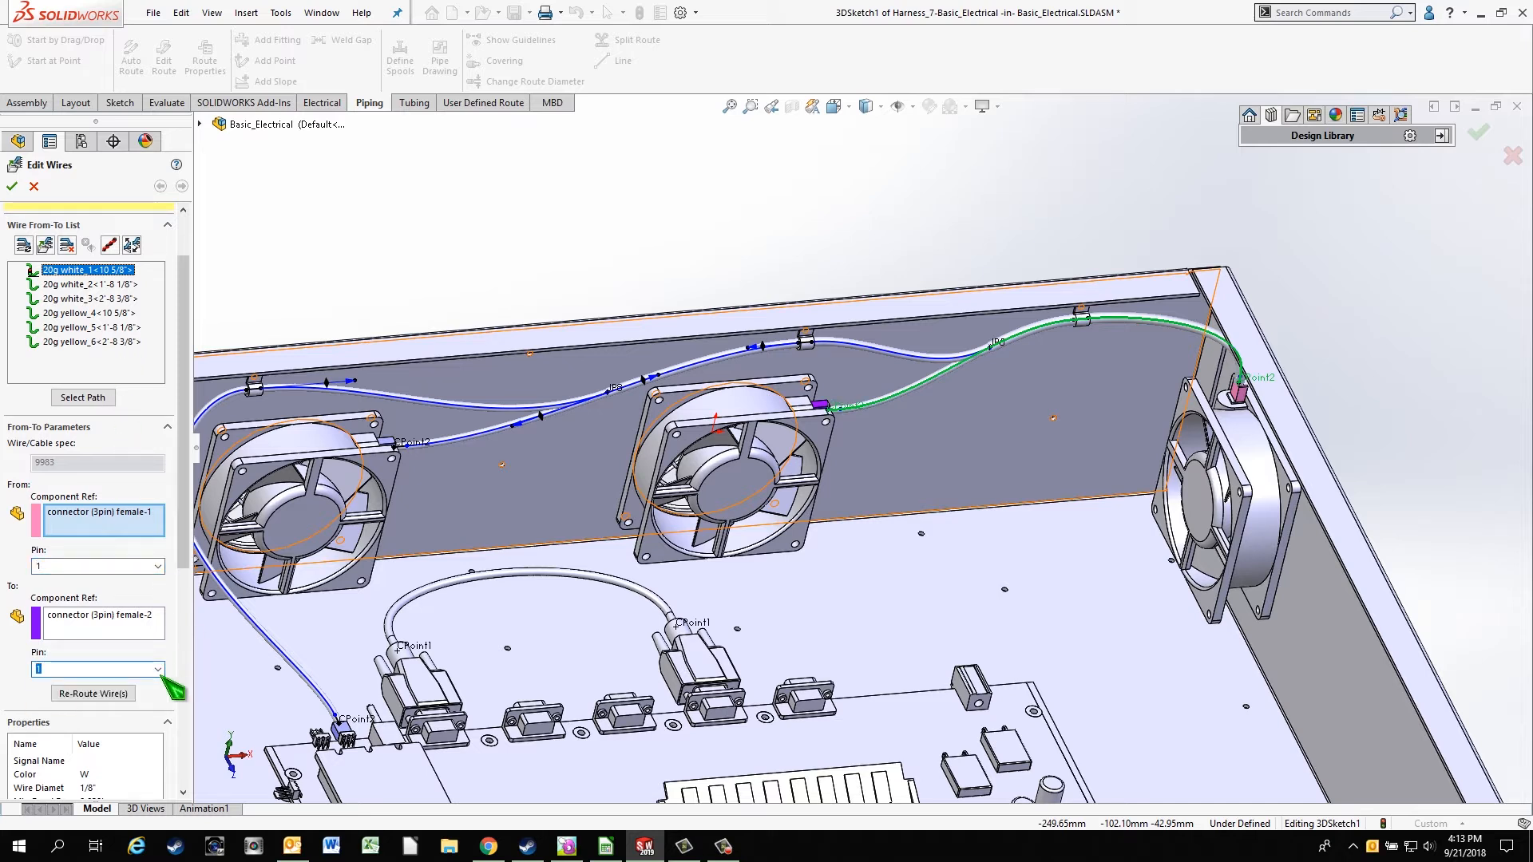
{"action": "left_click", "coordinate": [93, 693]}
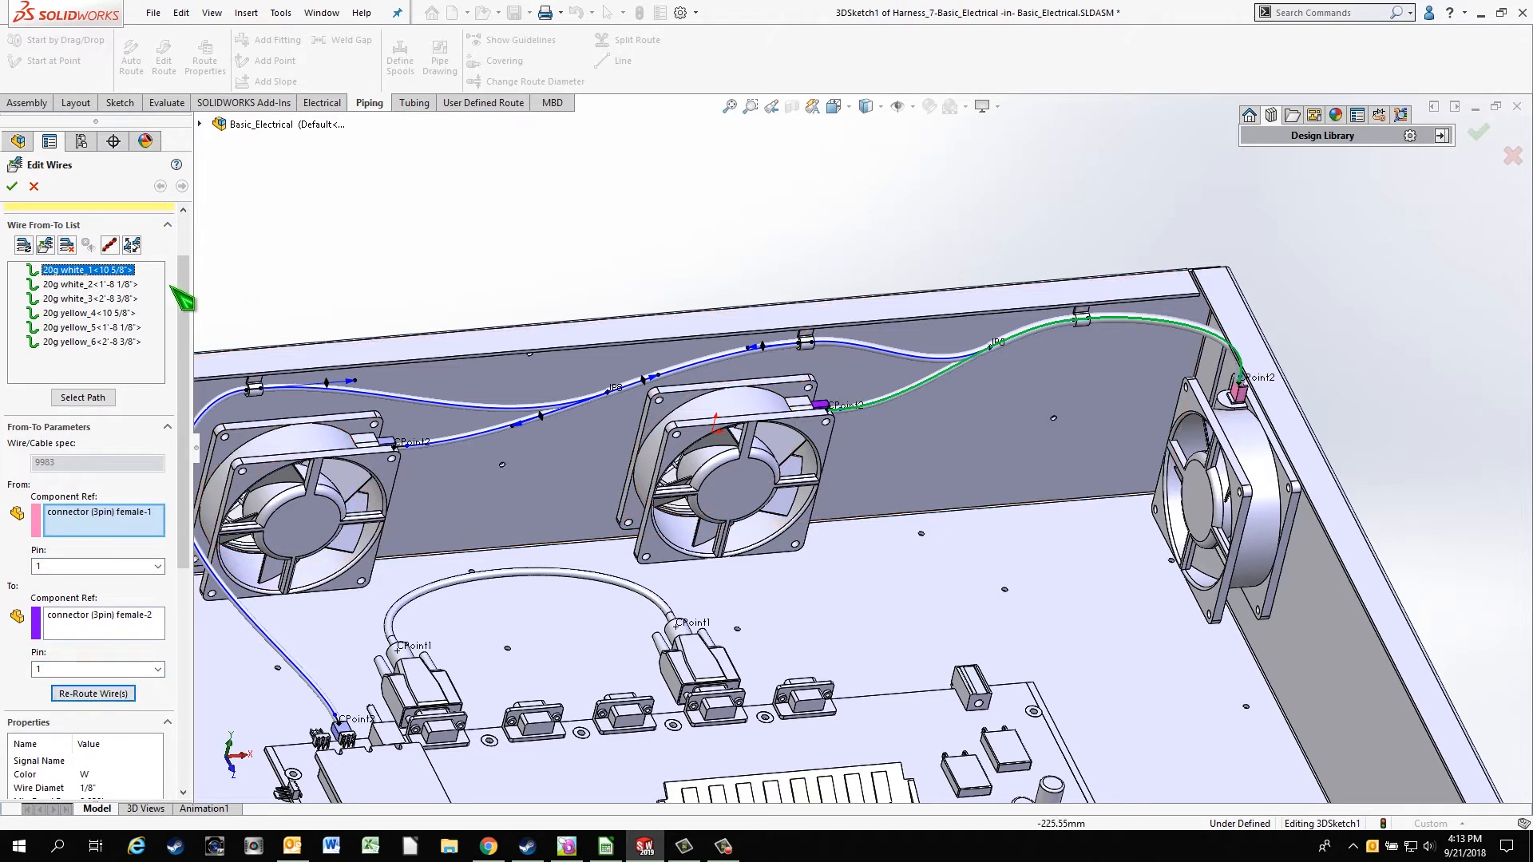
- Assign pin 1 at both ends of 20g white_2 and re-route the wire
{"action": "left_click", "coordinate": [78, 285]}
{"action": "left_click", "coordinate": [157, 565]}
{"action": "left_click", "coordinate": [137, 579]}
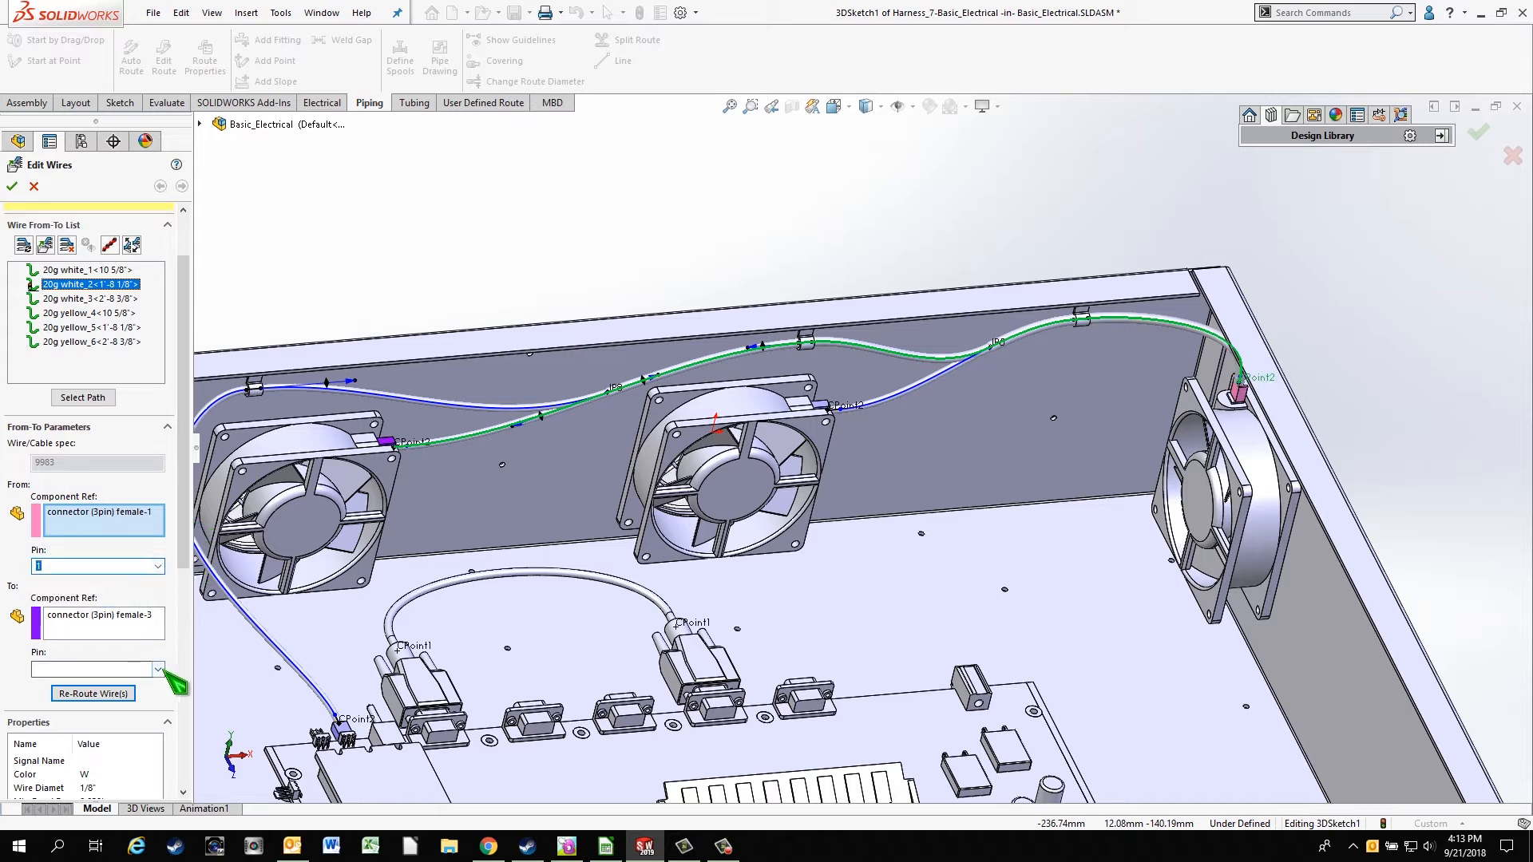
{"action": "left_click", "coordinate": [158, 669]}
{"action": "left_click", "coordinate": [95, 683]}
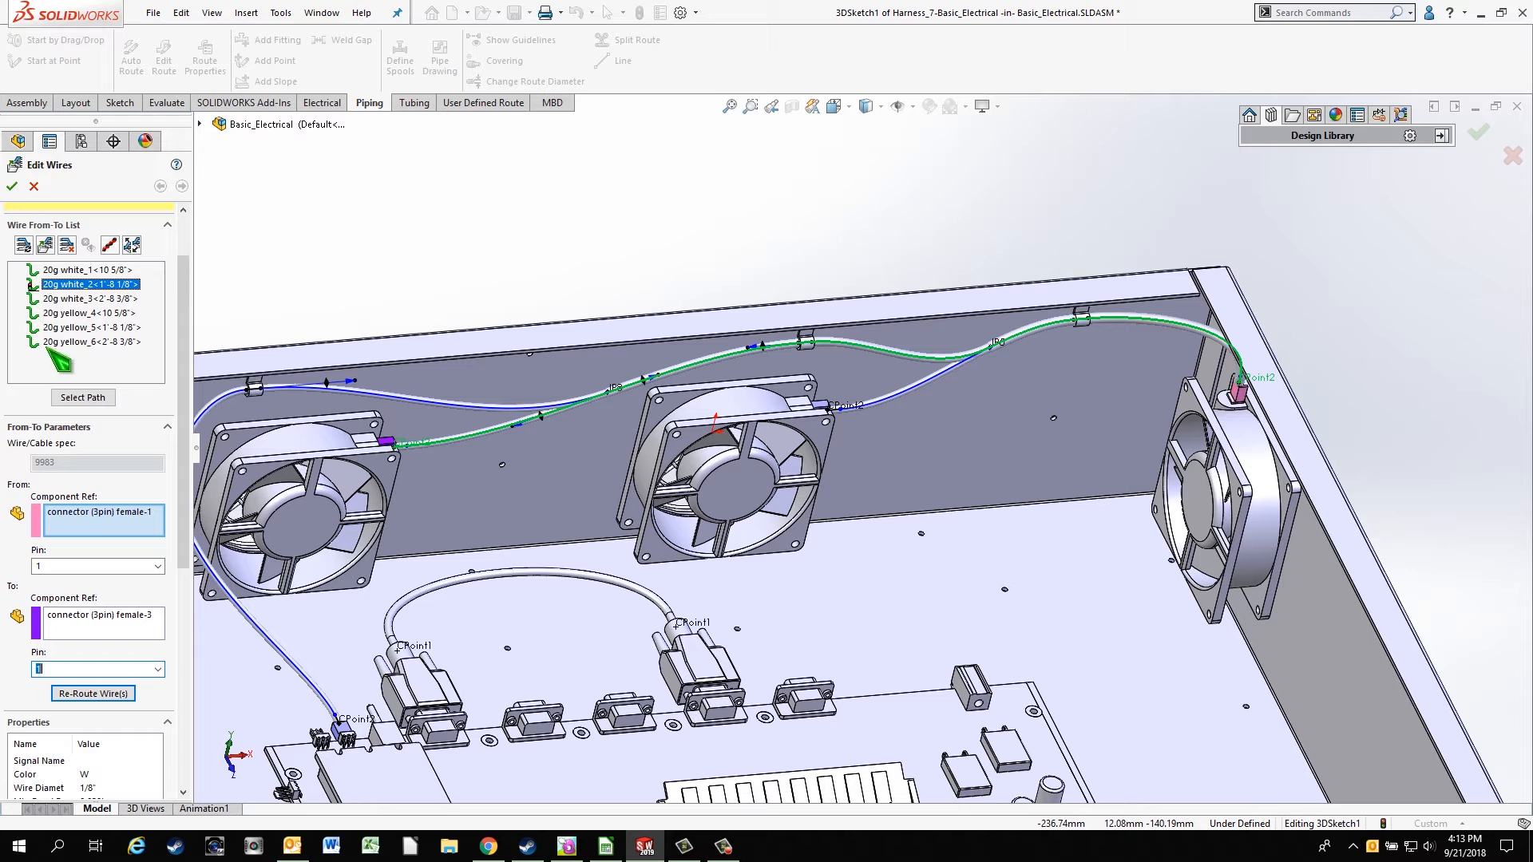
{"action": "left_click", "coordinate": [104, 693]}
- Assign pin 1 at both ends of 20g white_3 running to the main board
{"action": "left_click", "coordinate": [89, 298]}
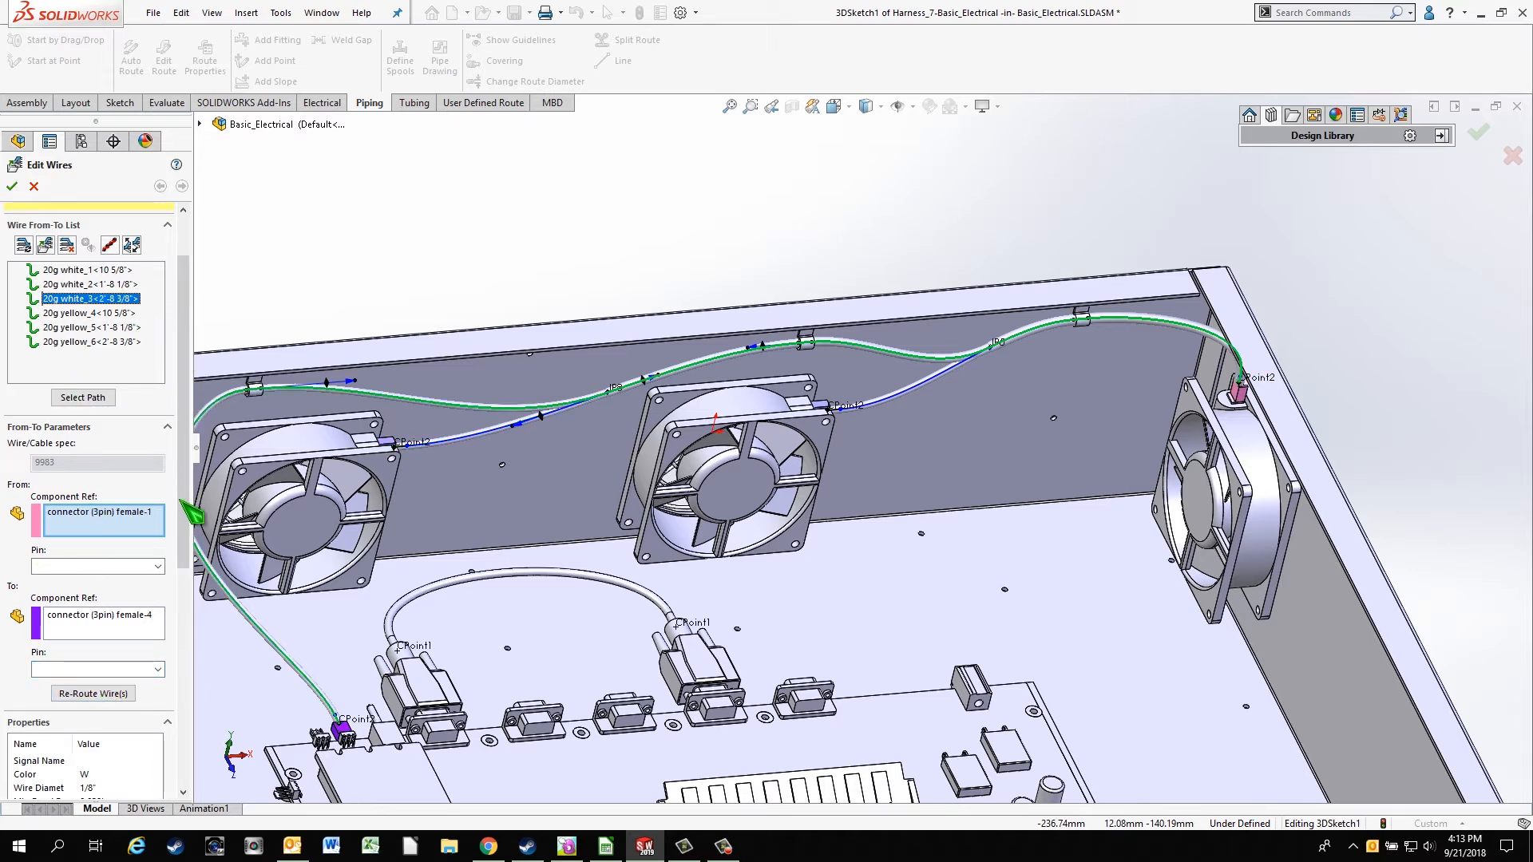
{"action": "left_click", "coordinate": [158, 566]}
{"action": "left_click", "coordinate": [146, 581]}
{"action": "left_click", "coordinate": [159, 669]}
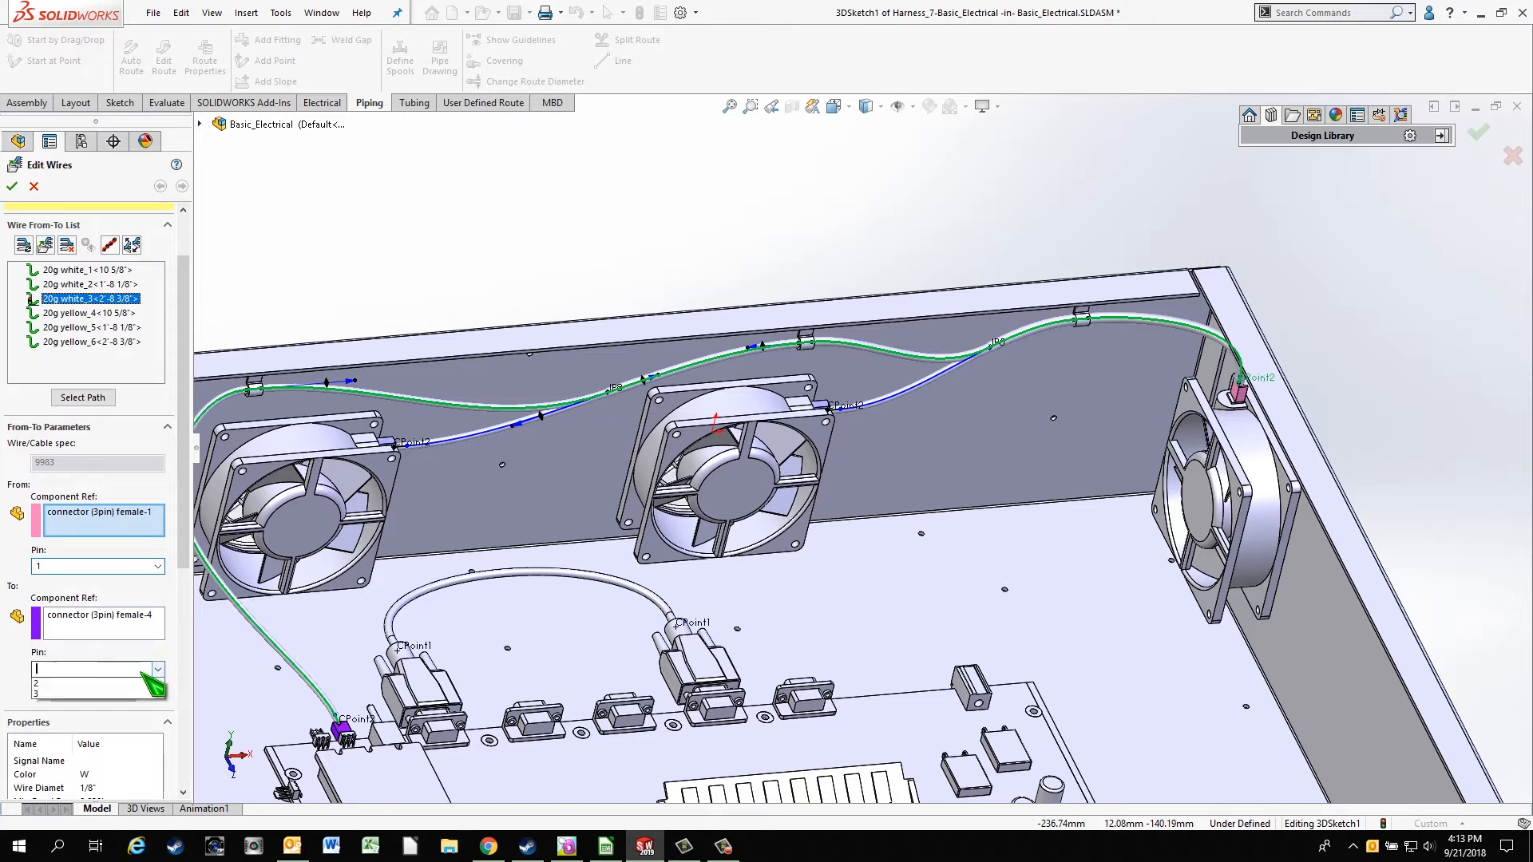
{"action": "left_click", "coordinate": [96, 680]}
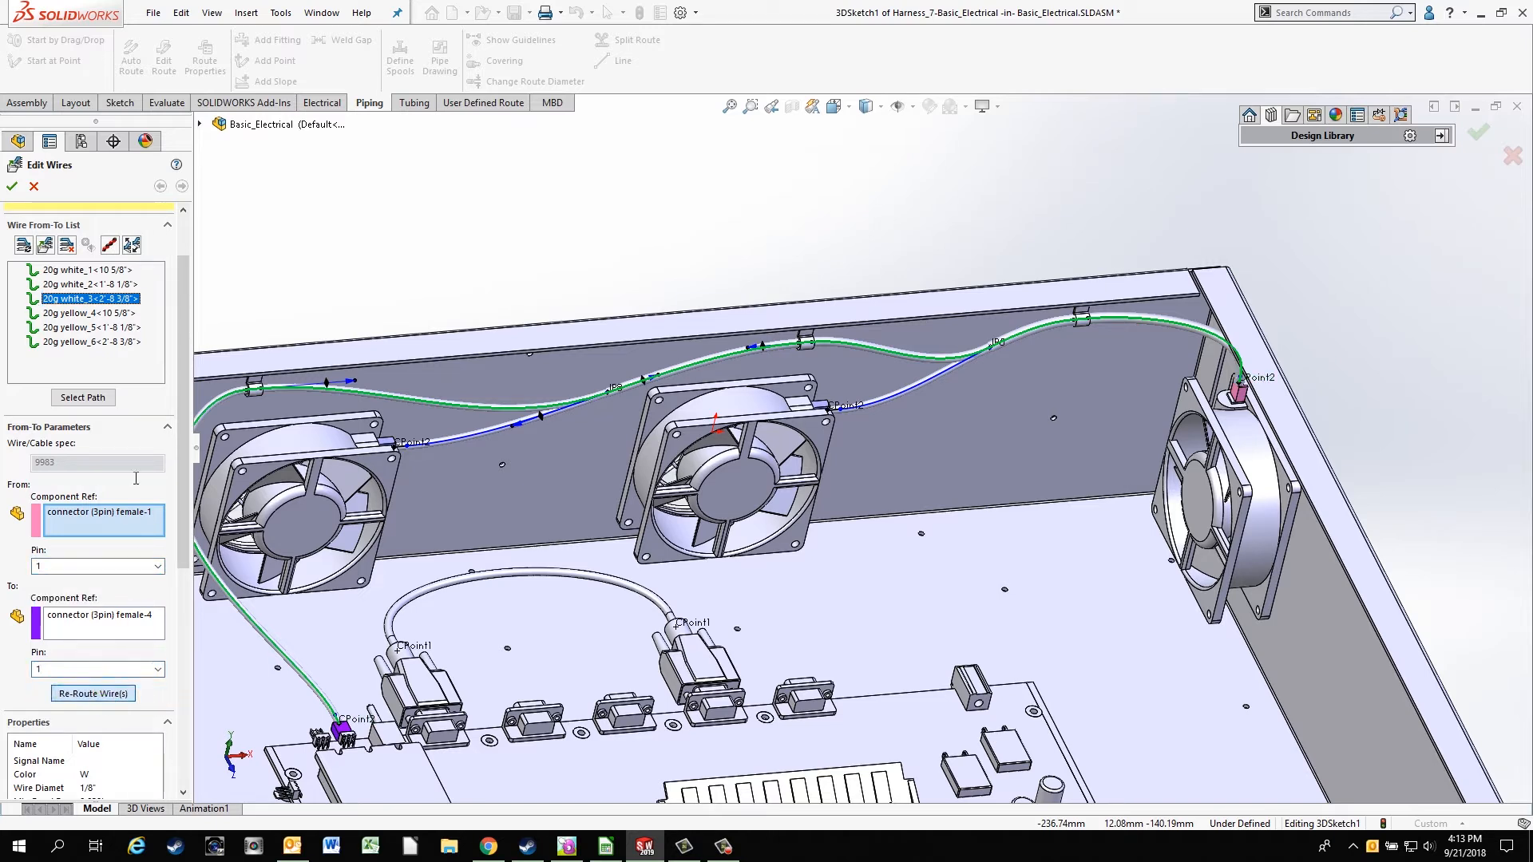
- Assign pin 2 at both ends of 20g yellow_4
{"action": "left_click", "coordinate": [70, 313]}
{"action": "left_click", "coordinate": [160, 568]}
{"action": "left_click", "coordinate": [97, 597]}
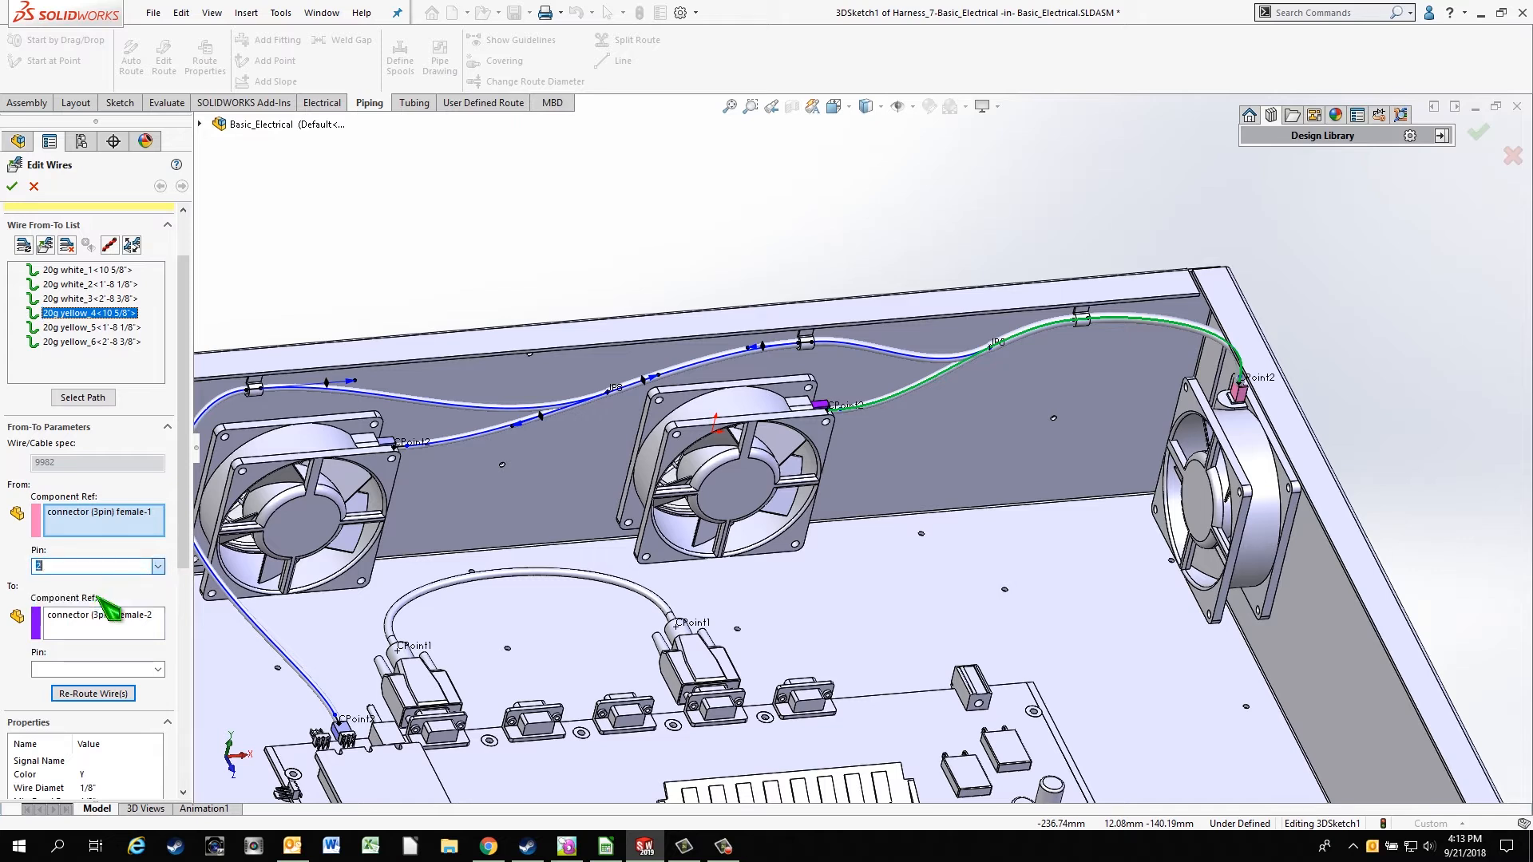
{"action": "left_click", "coordinate": [157, 669]}
{"action": "left_click", "coordinate": [98, 699]}
{"action": "left_click", "coordinate": [118, 693]}
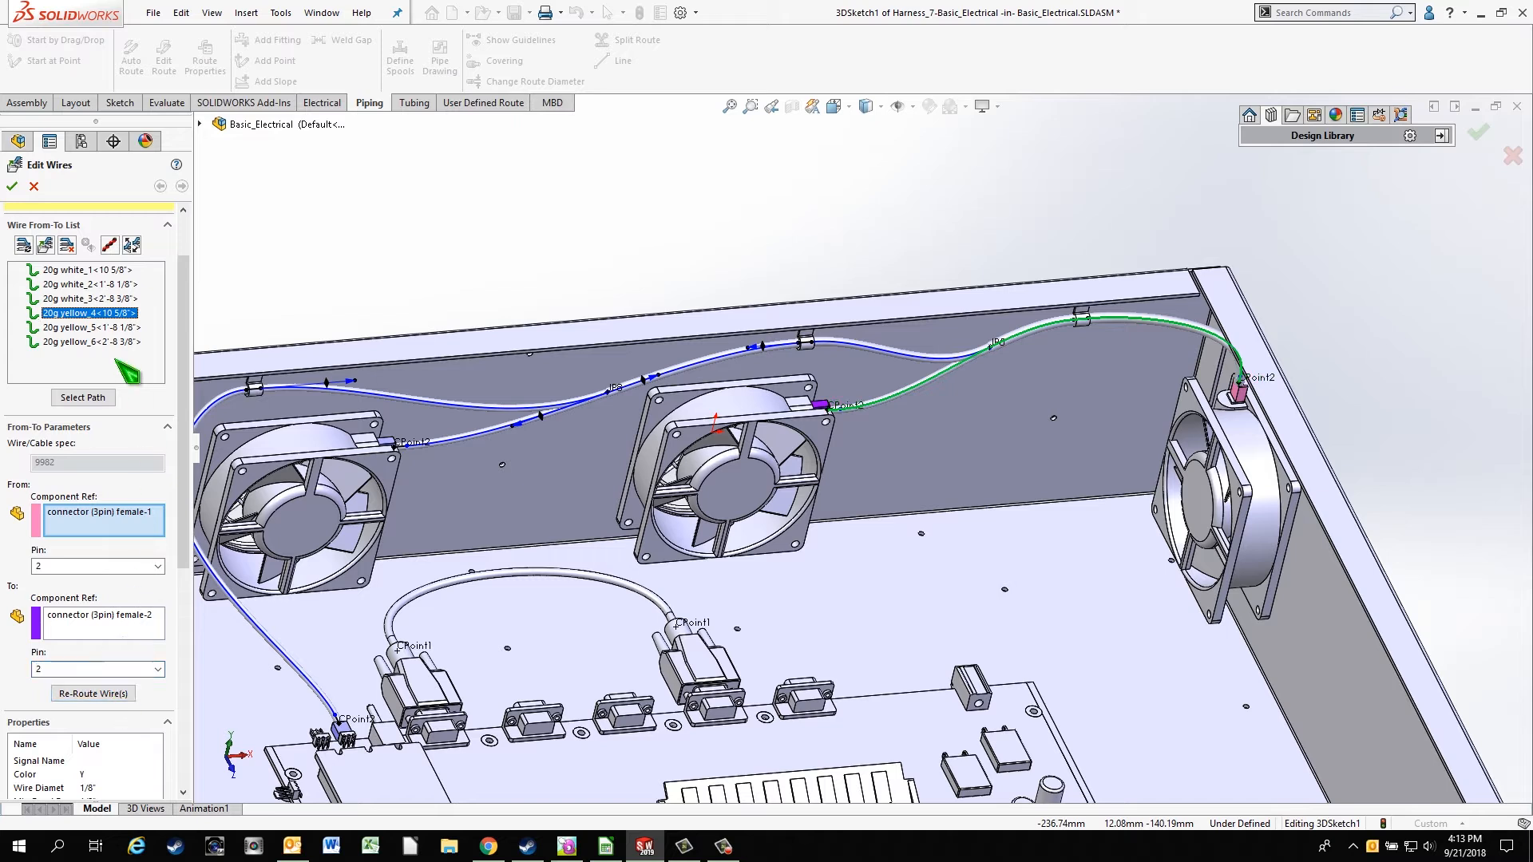
- Assign pin 2 at both ends of 20g yellow_5
{"action": "left_click", "coordinate": [97, 327]}
{"action": "left_click", "coordinate": [158, 567]}
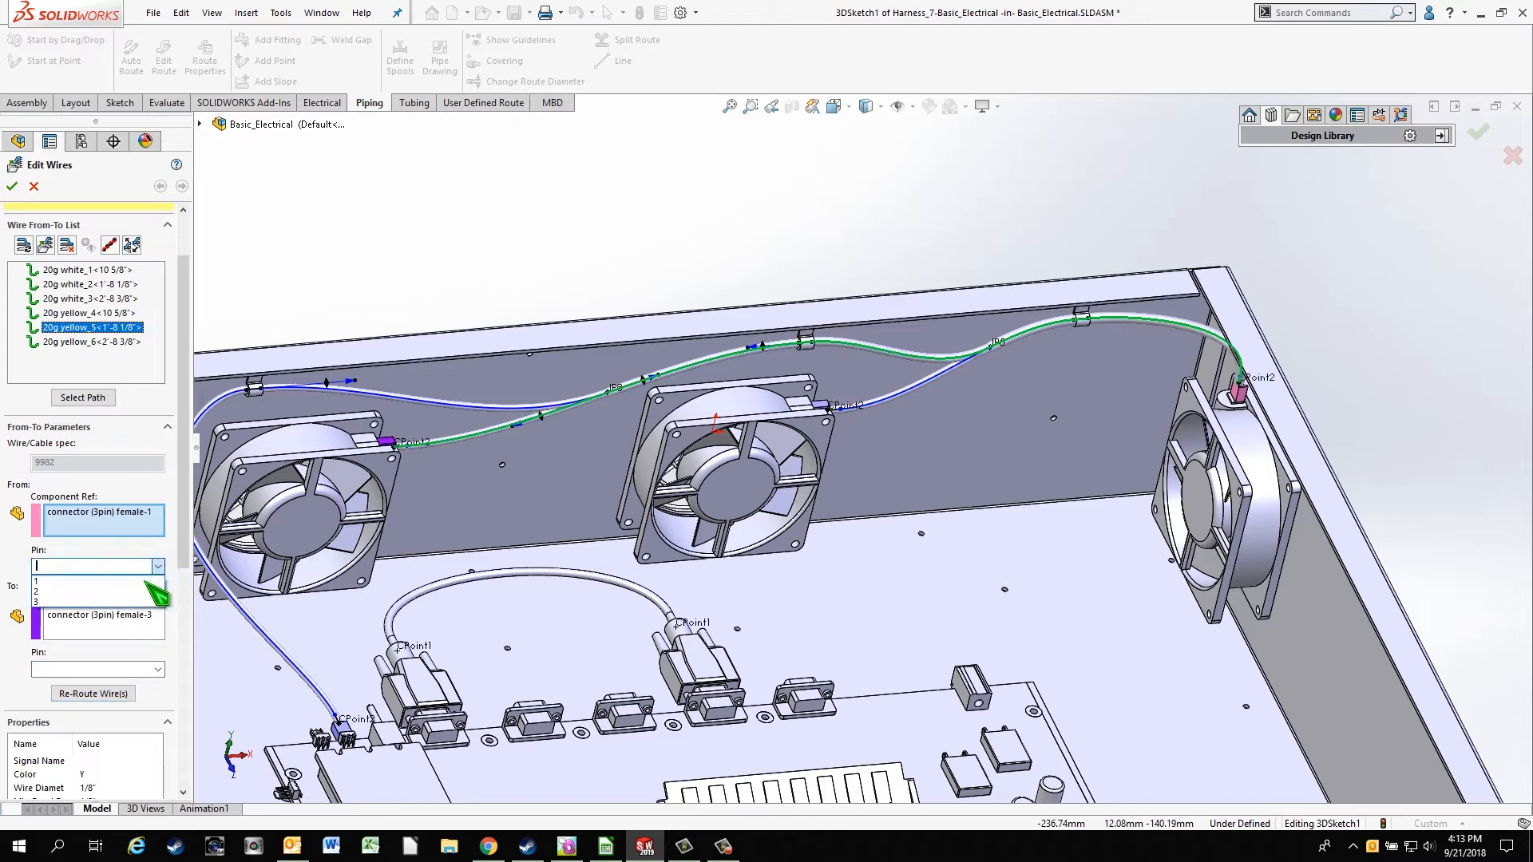
{"action": "left_click", "coordinate": [160, 596]}
{"action": "left_click", "coordinate": [158, 669]}
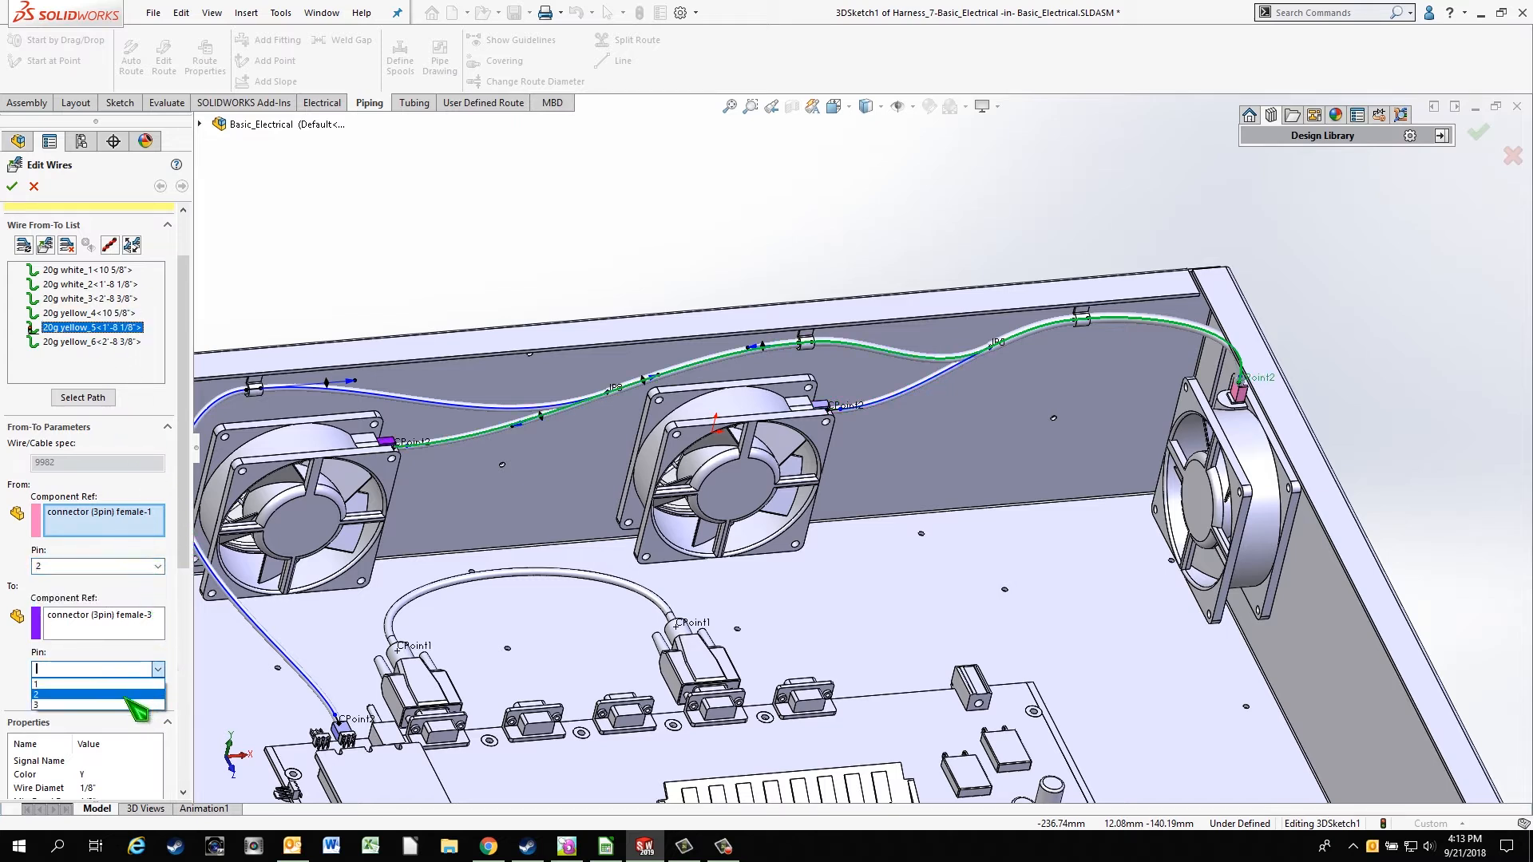
{"action": "left_click", "coordinate": [125, 695]}
- Assign pin 2 at both ends of 20g yellow_6
{"action": "left_click", "coordinate": [119, 342]}
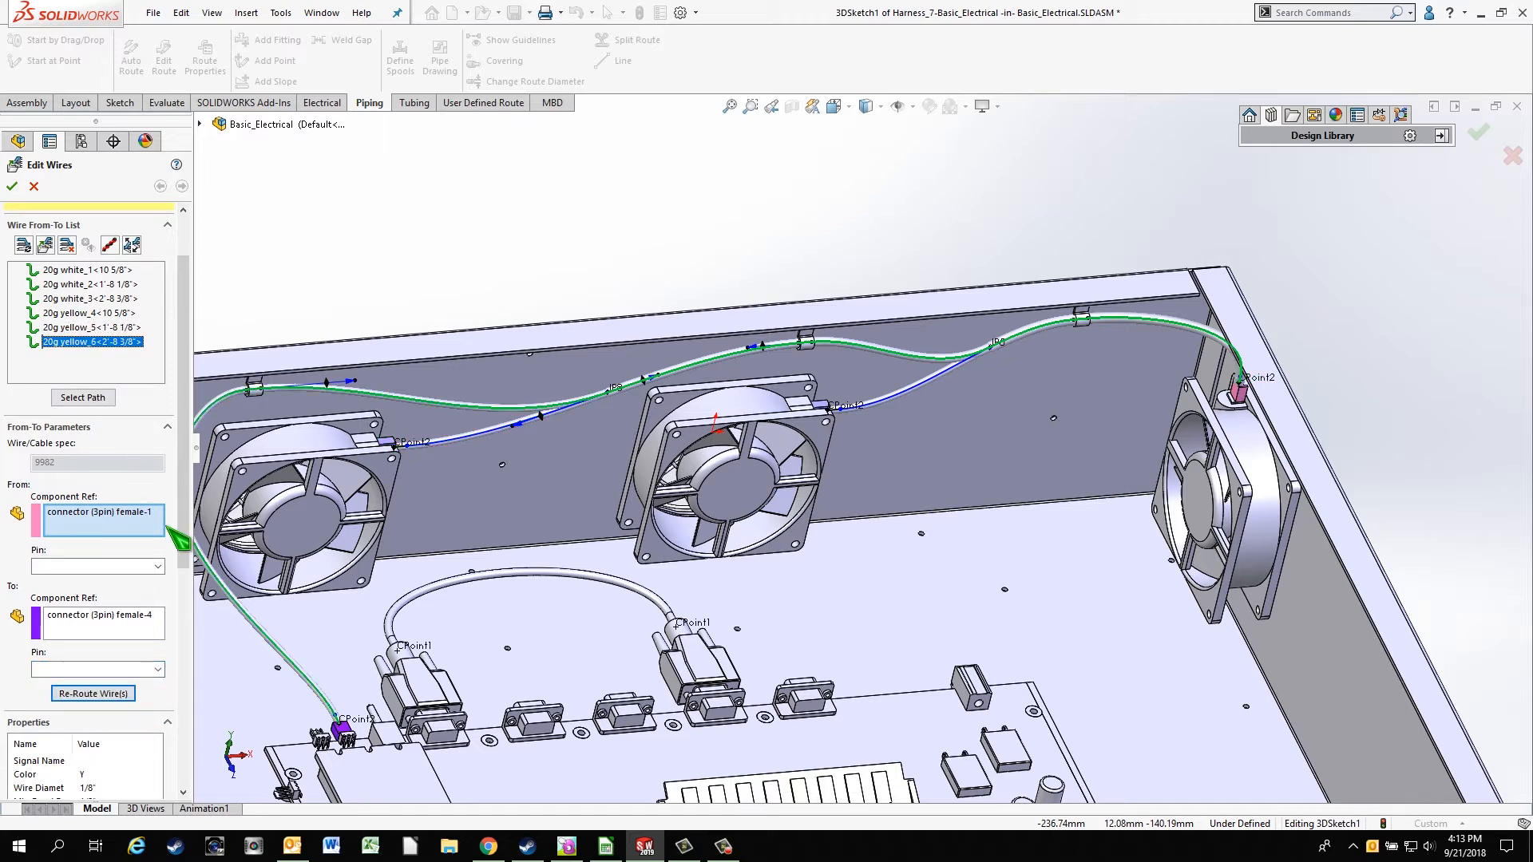
{"action": "left_click", "coordinate": [159, 567]}
{"action": "left_click", "coordinate": [140, 596]}
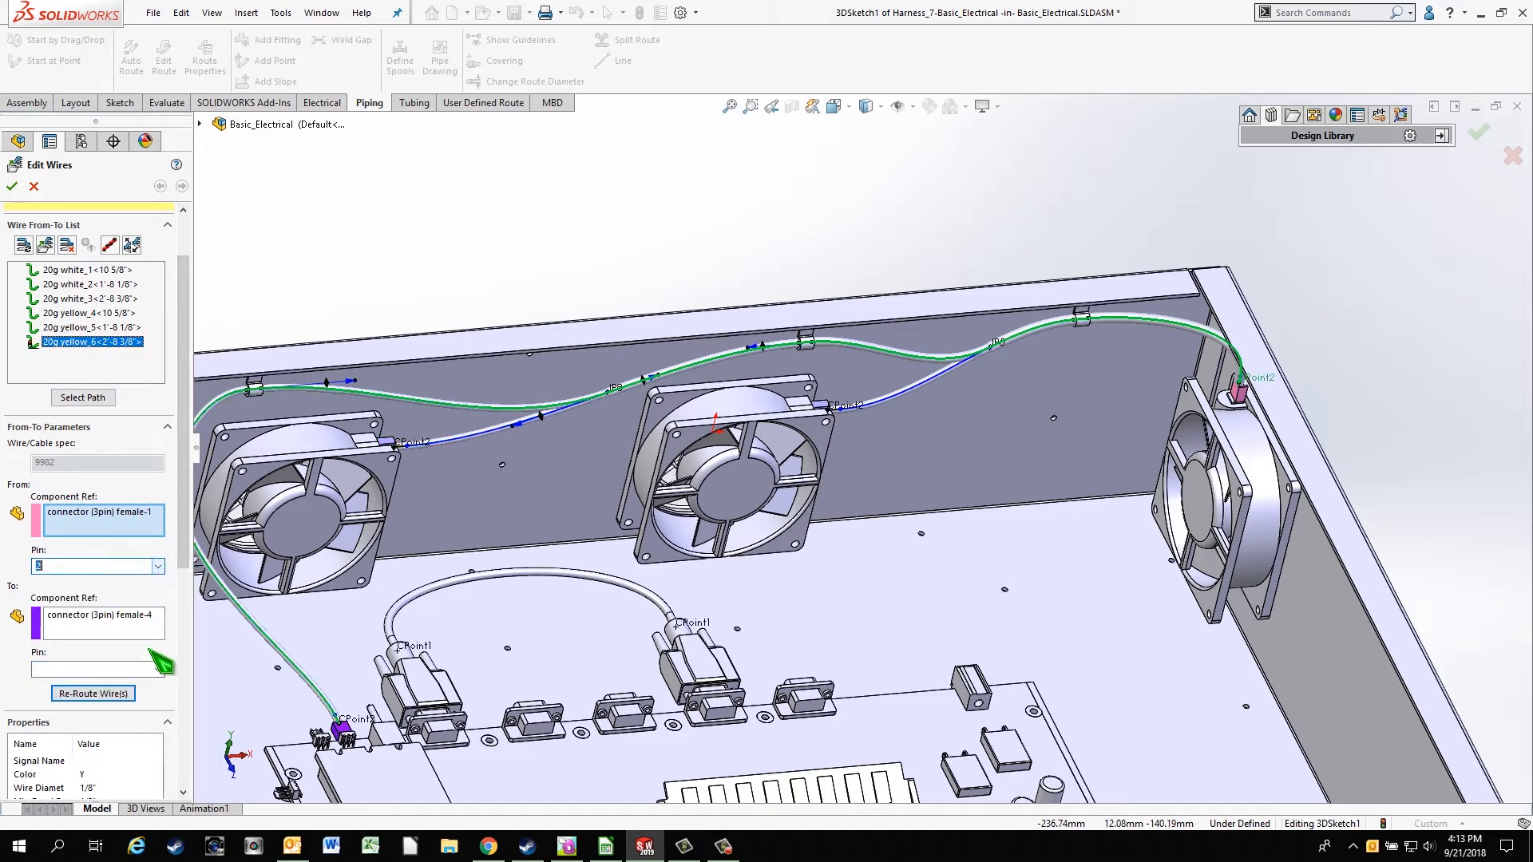
{"action": "left_click", "coordinate": [157, 669]}
{"action": "left_click", "coordinate": [113, 694]}
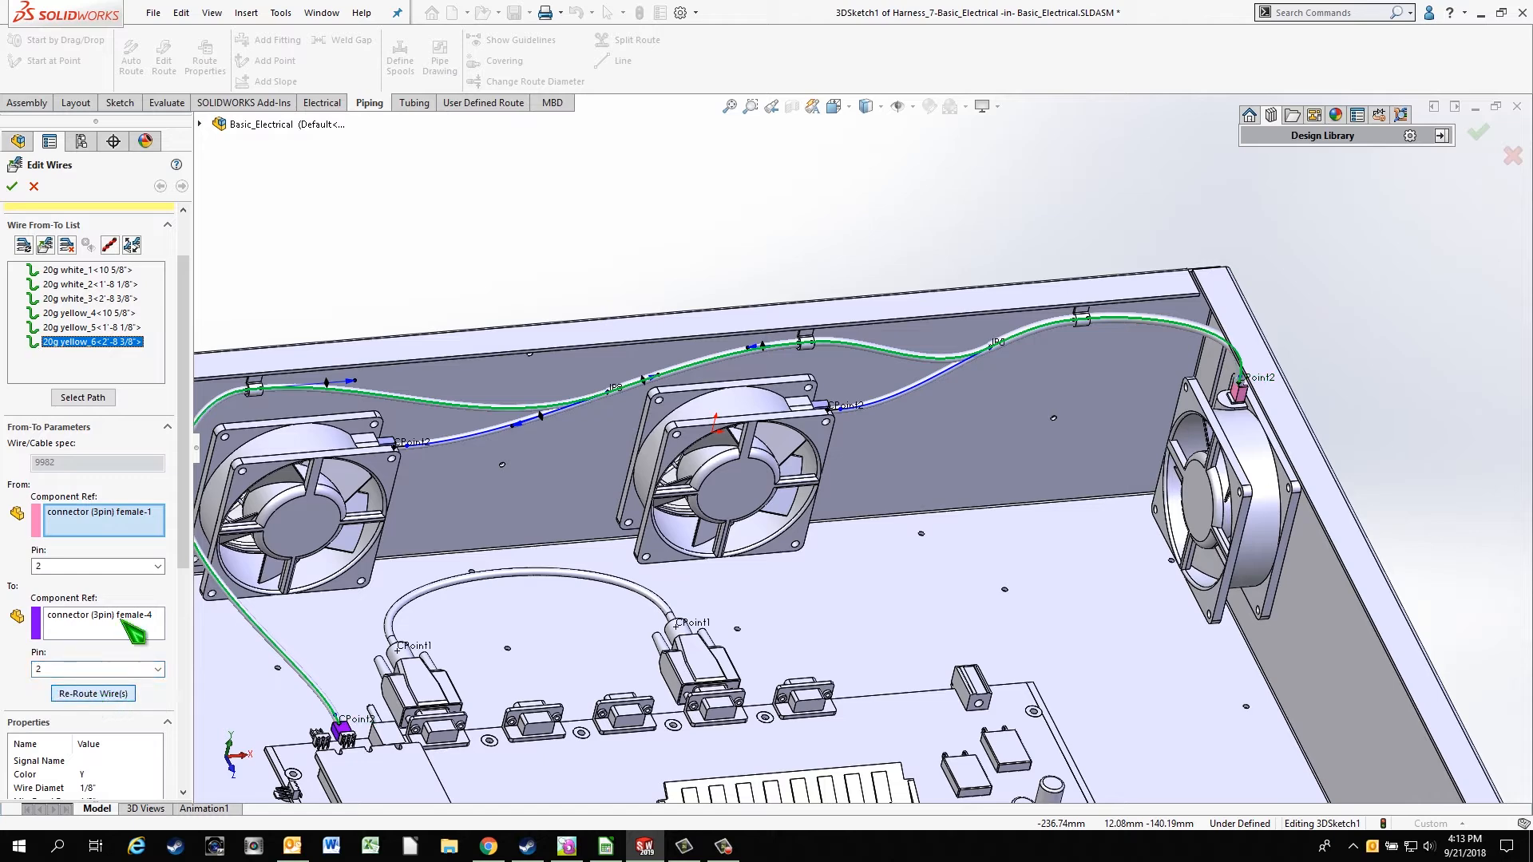
- Accept the wire edits, finish editing the harness route and its subassembly, and return to the full assembly
{"action": "left_click", "coordinate": [13, 188]}
{"action": "left_click", "coordinate": [1490, 138]}
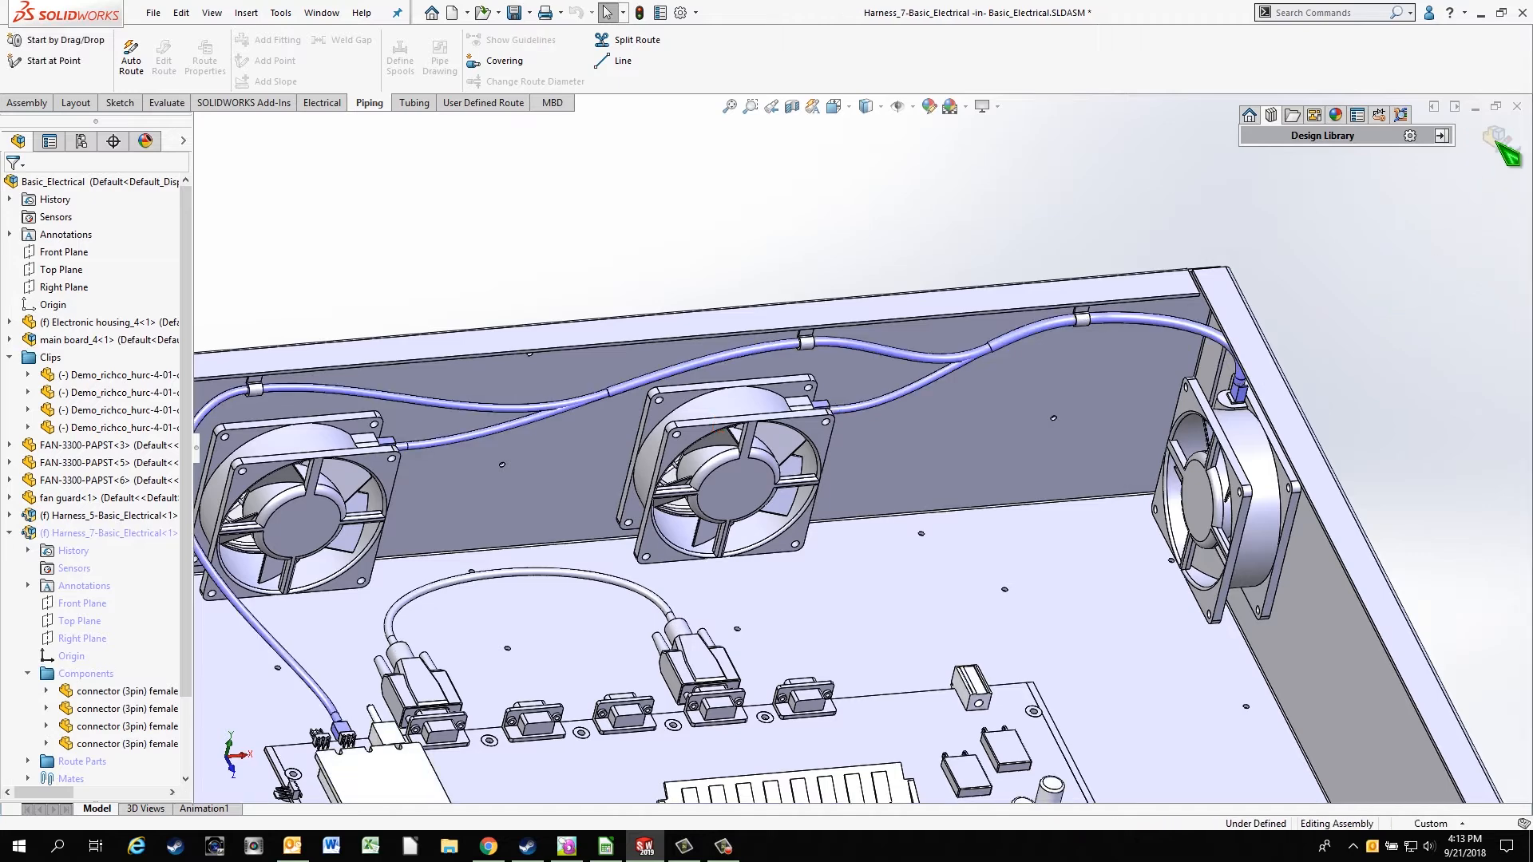
{"action": "left_click", "coordinate": [1501, 146]}
{"action": "middle_click_drag", "start_coordinate": [934, 591], "coordinate": [901, 567]}
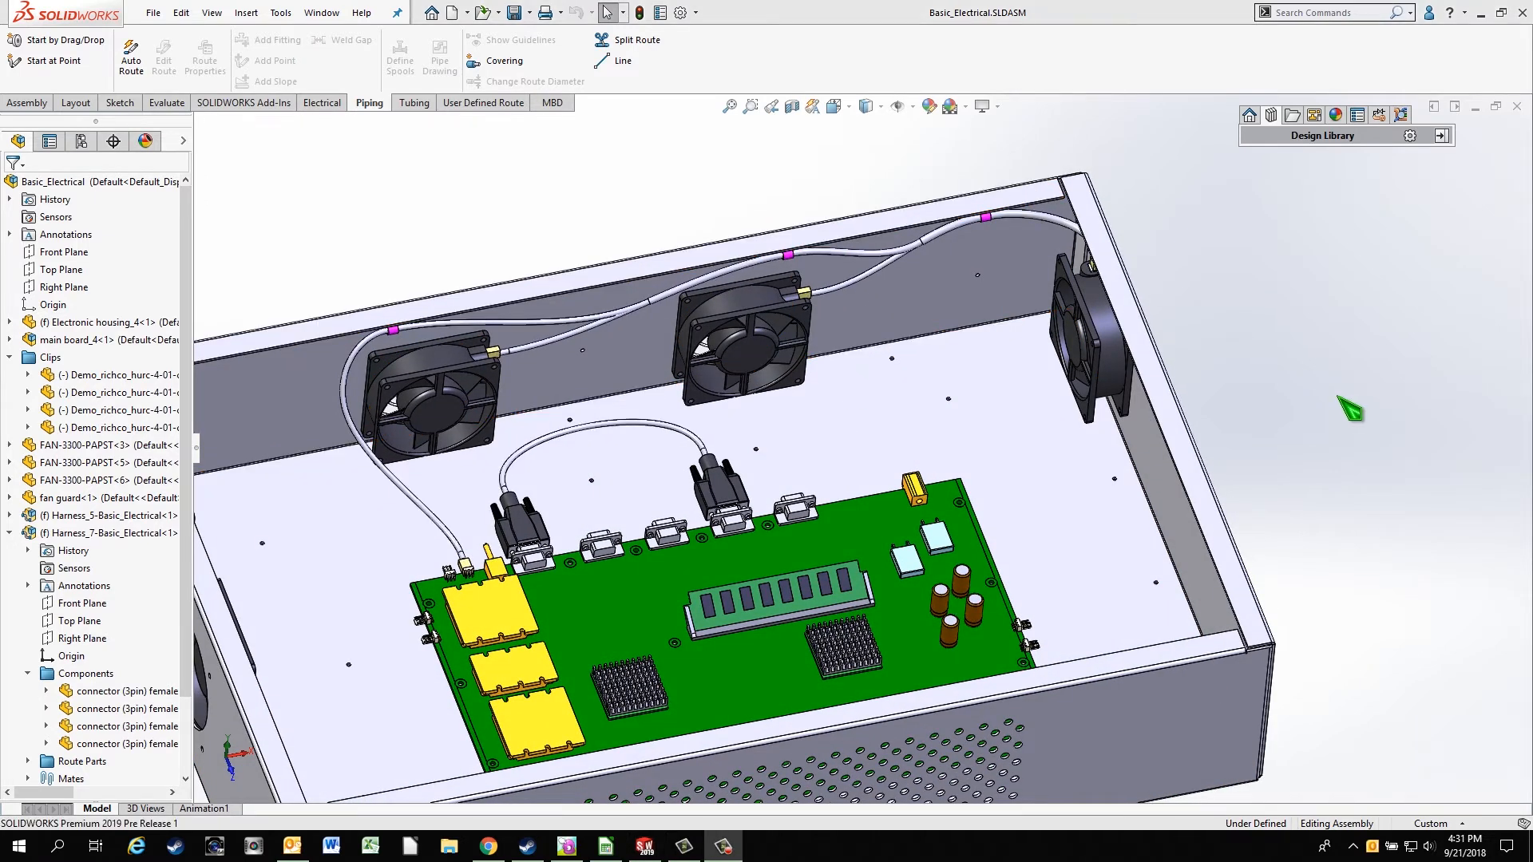
{"action": "key", "text": "f"}
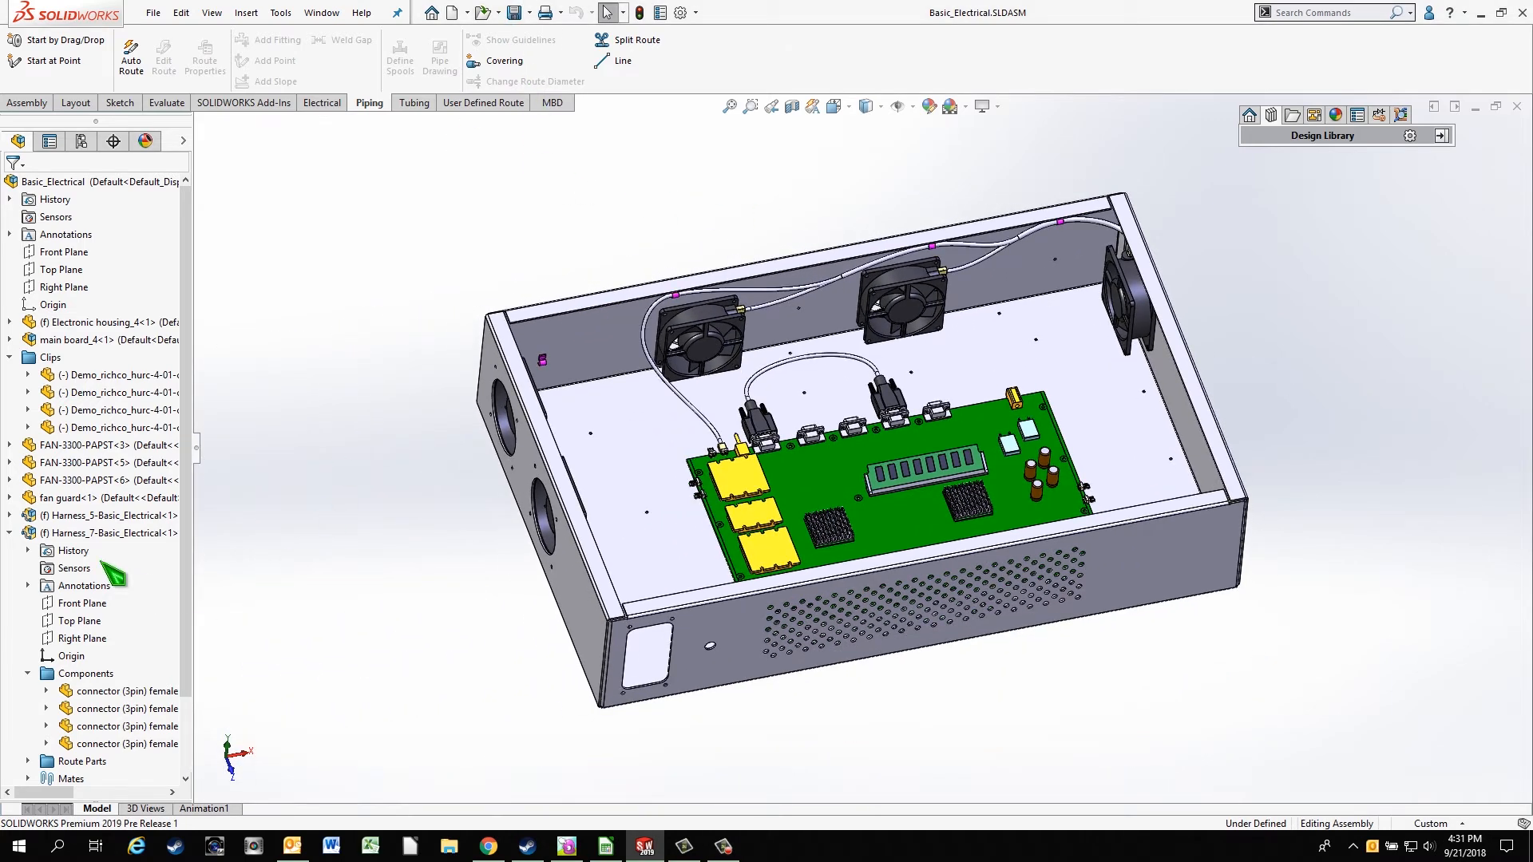
- Create an ANSI C inch drawing of Harness_7 with electrical BOM, cut list, connector tables and auto balloons, adding the length field to the BOM
{"action": "right_click", "coordinate": [69, 537]}
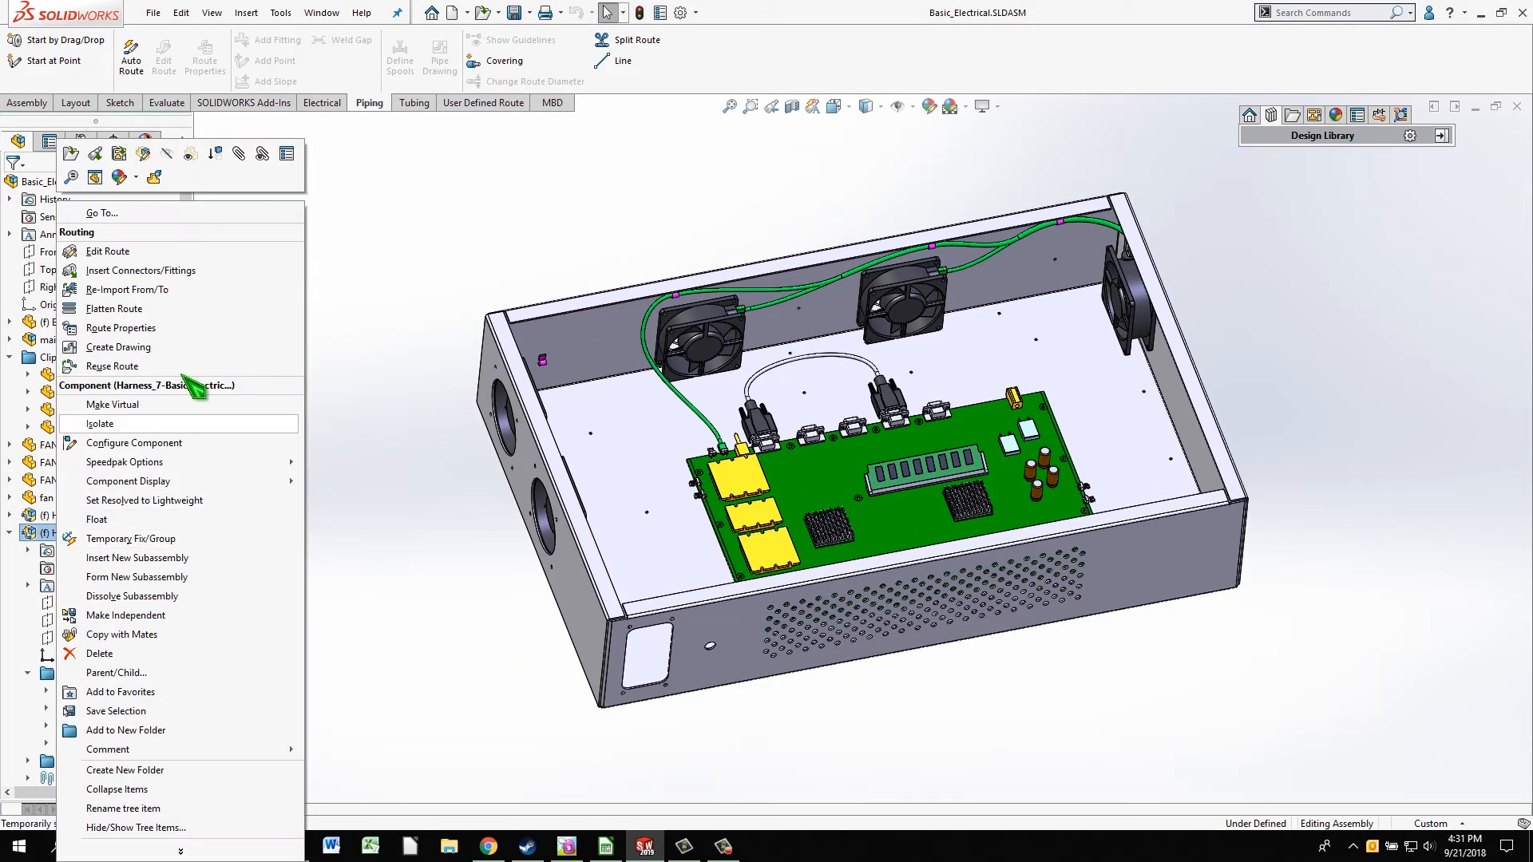
{"action": "key", "text": "Escape"}
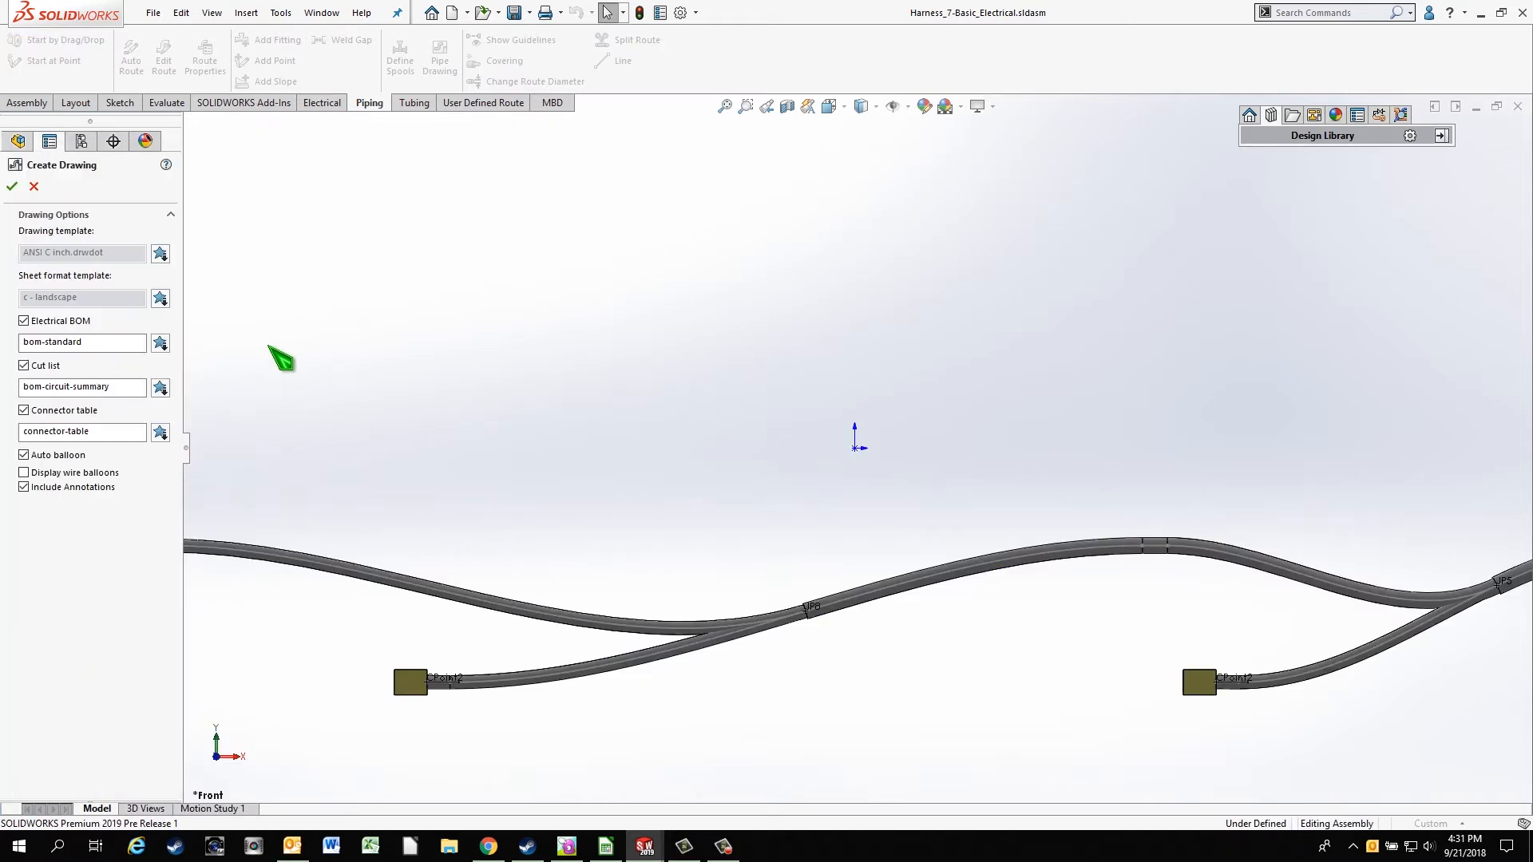
{"action": "left_click", "coordinate": [161, 254]}
{"action": "left_click", "coordinate": [508, 339]}
{"action": "left_click", "coordinate": [760, 659]}
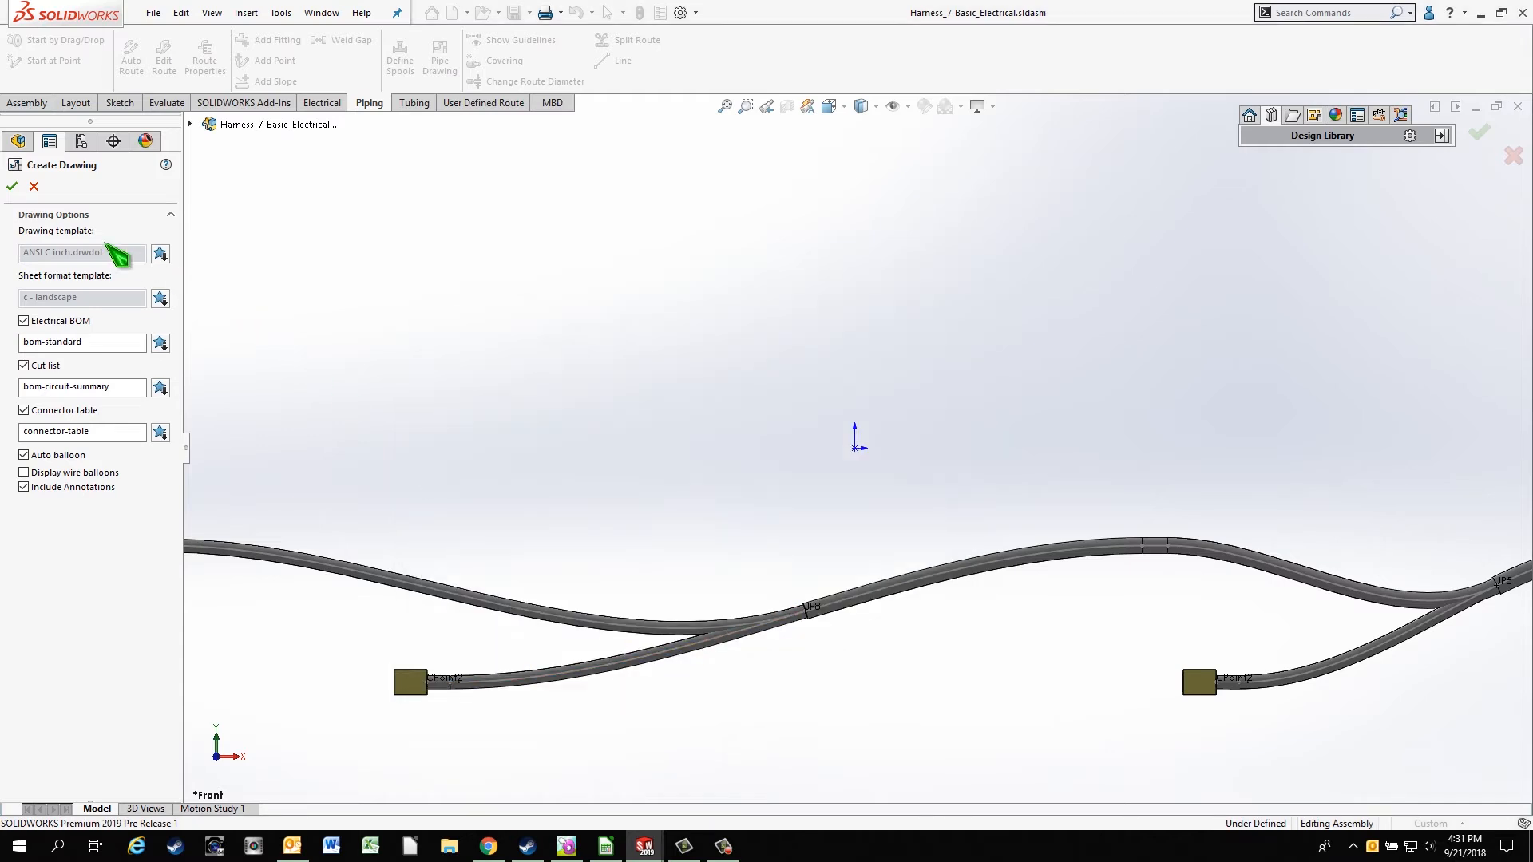
{"action": "left_click", "coordinate": [12, 187]}
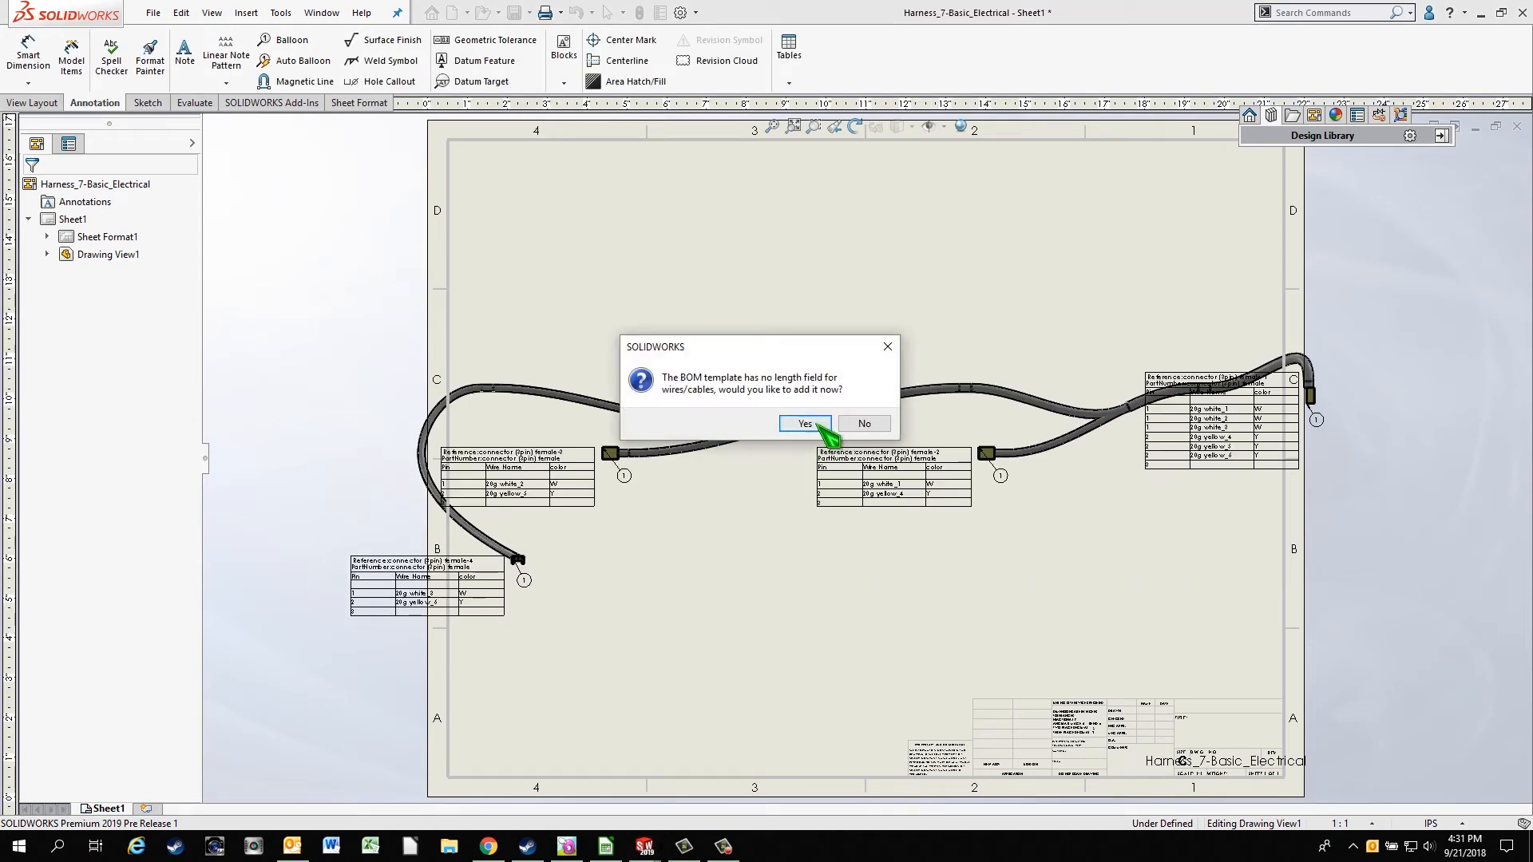
{"action": "key", "text": "Return"}
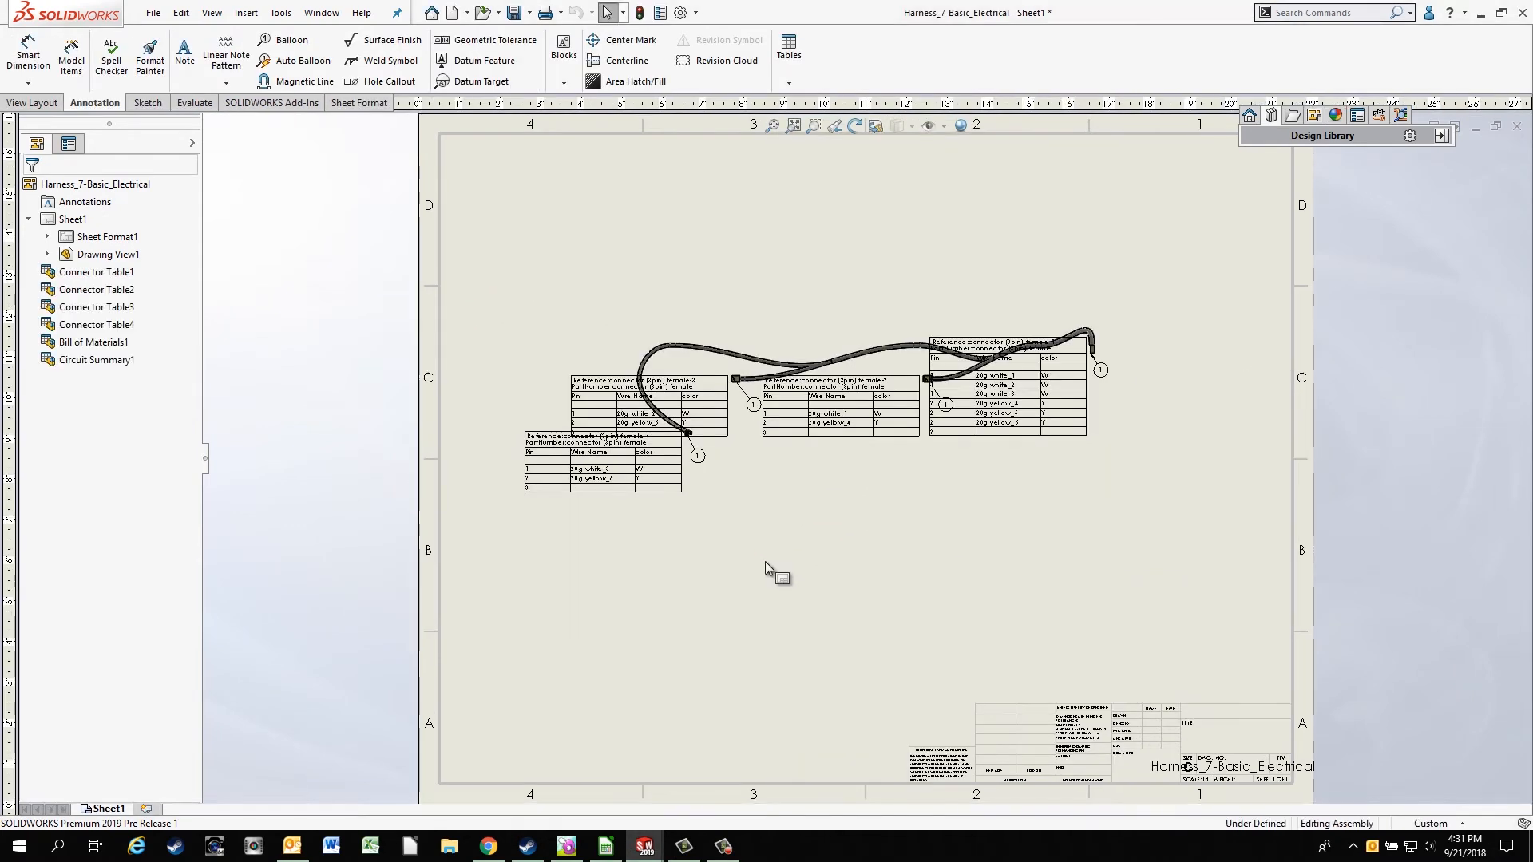
- Move the connector (3pin) female-1 table clear of the harness, below its connector
{"action": "left_click_drag", "start_coordinate": [945, 361], "coordinate": [1073, 416]}
{"action": "scroll", "coordinate": [1114, 416], "scroll_direction": "down", "scroll_amount": 5}
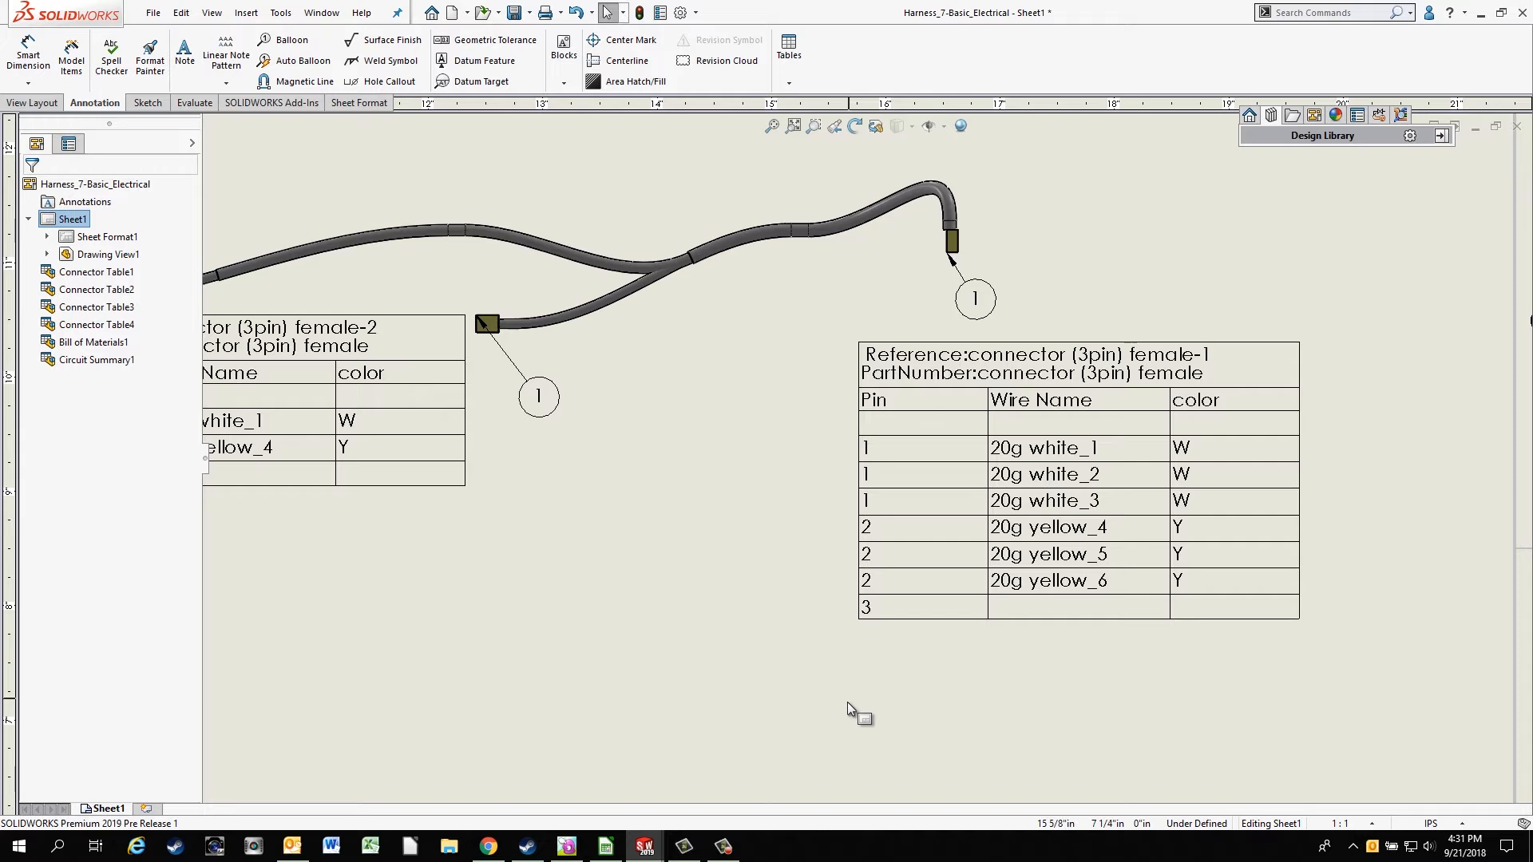
{"action": "key", "text": "f"}
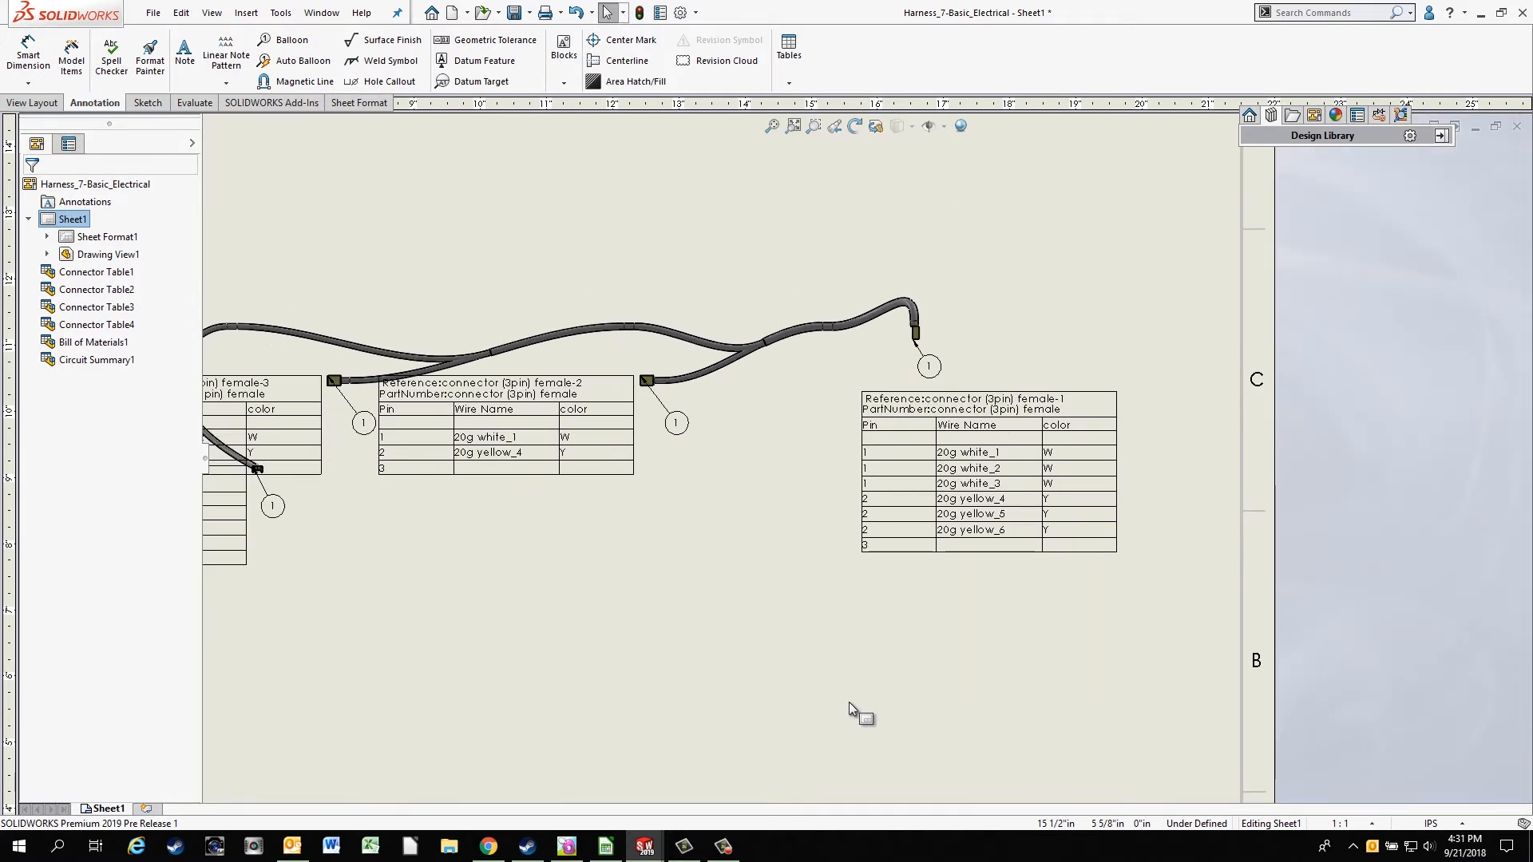
- Place the bill of materials above the title block and the circuit summary table in the sheet's lower-left area
{"action": "scroll", "coordinate": [558, 664], "scroll_direction": "up", "scroll_amount": 1}
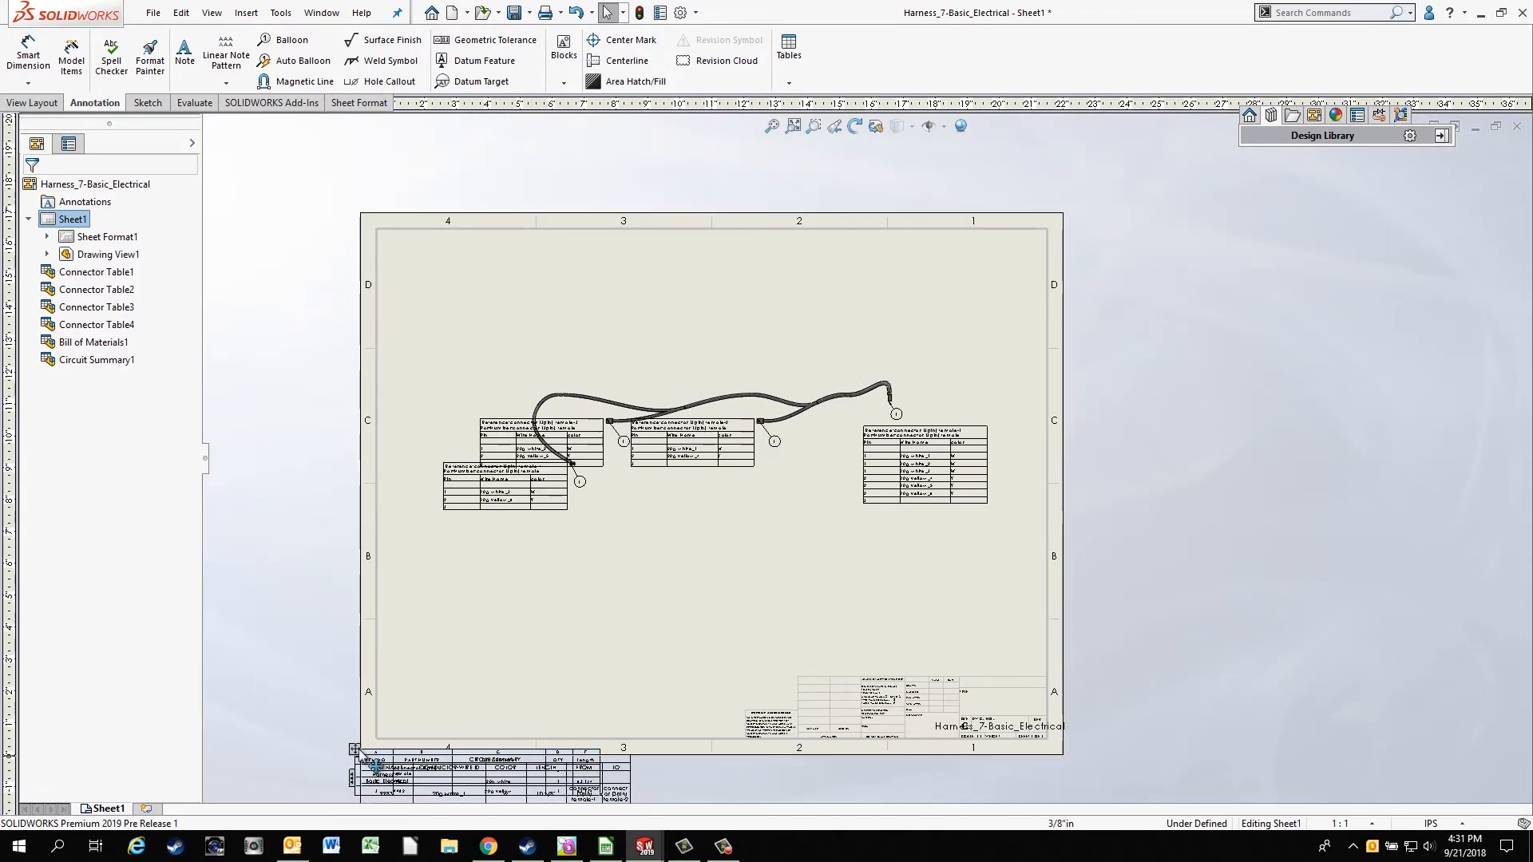
{"action": "left_click", "coordinate": [785, 546]}
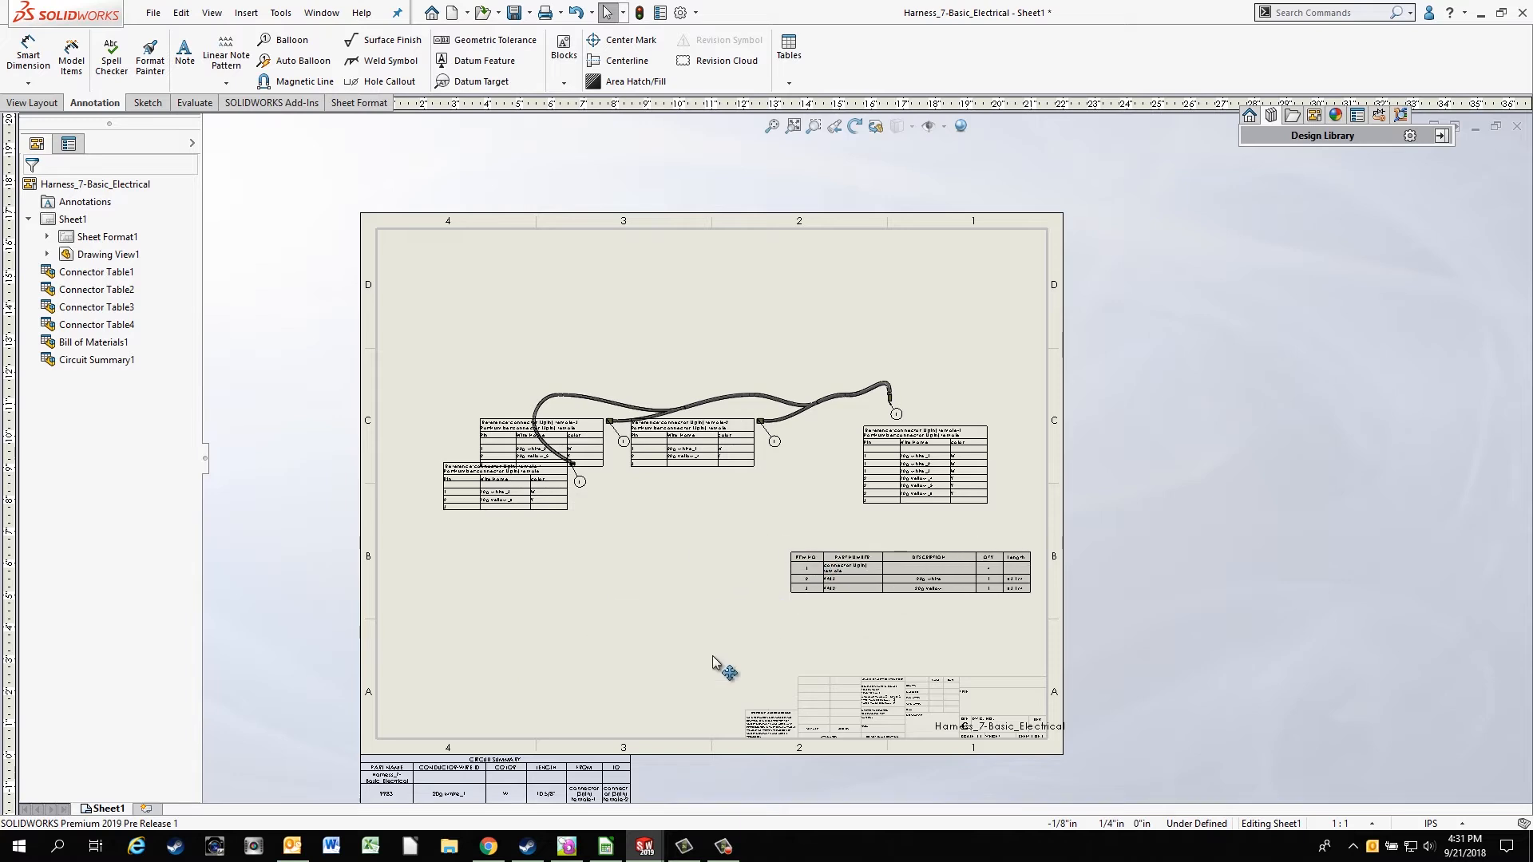
{"action": "left_click_drag", "start_coordinate": [354, 749], "coordinate": [397, 532]}
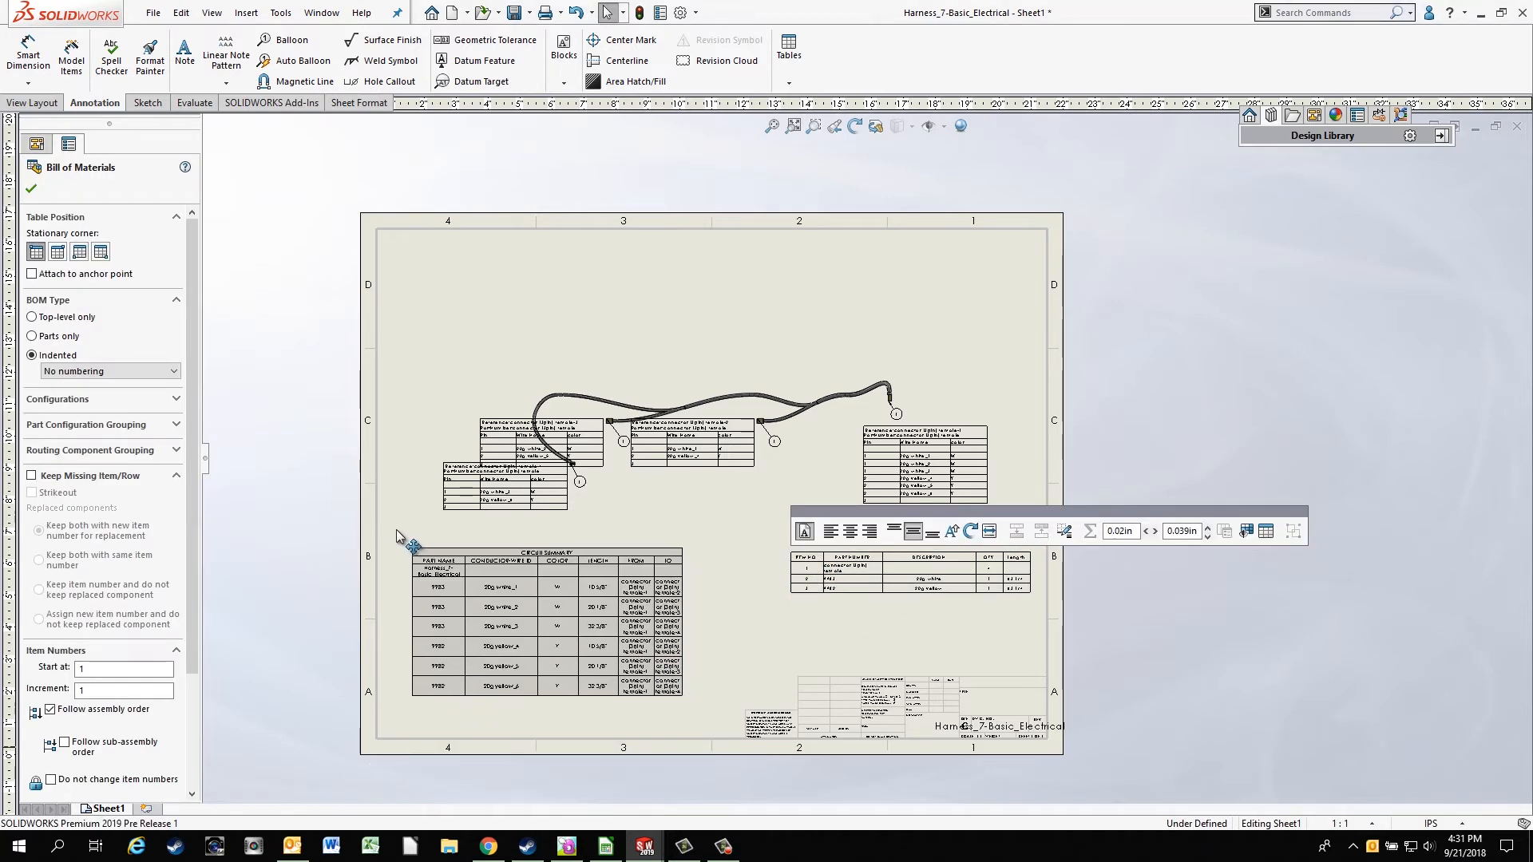
{"action": "scroll", "coordinate": [517, 626], "scroll_direction": "down", "scroll_amount": 3}
{"action": "left_click", "coordinate": [585, 765]}
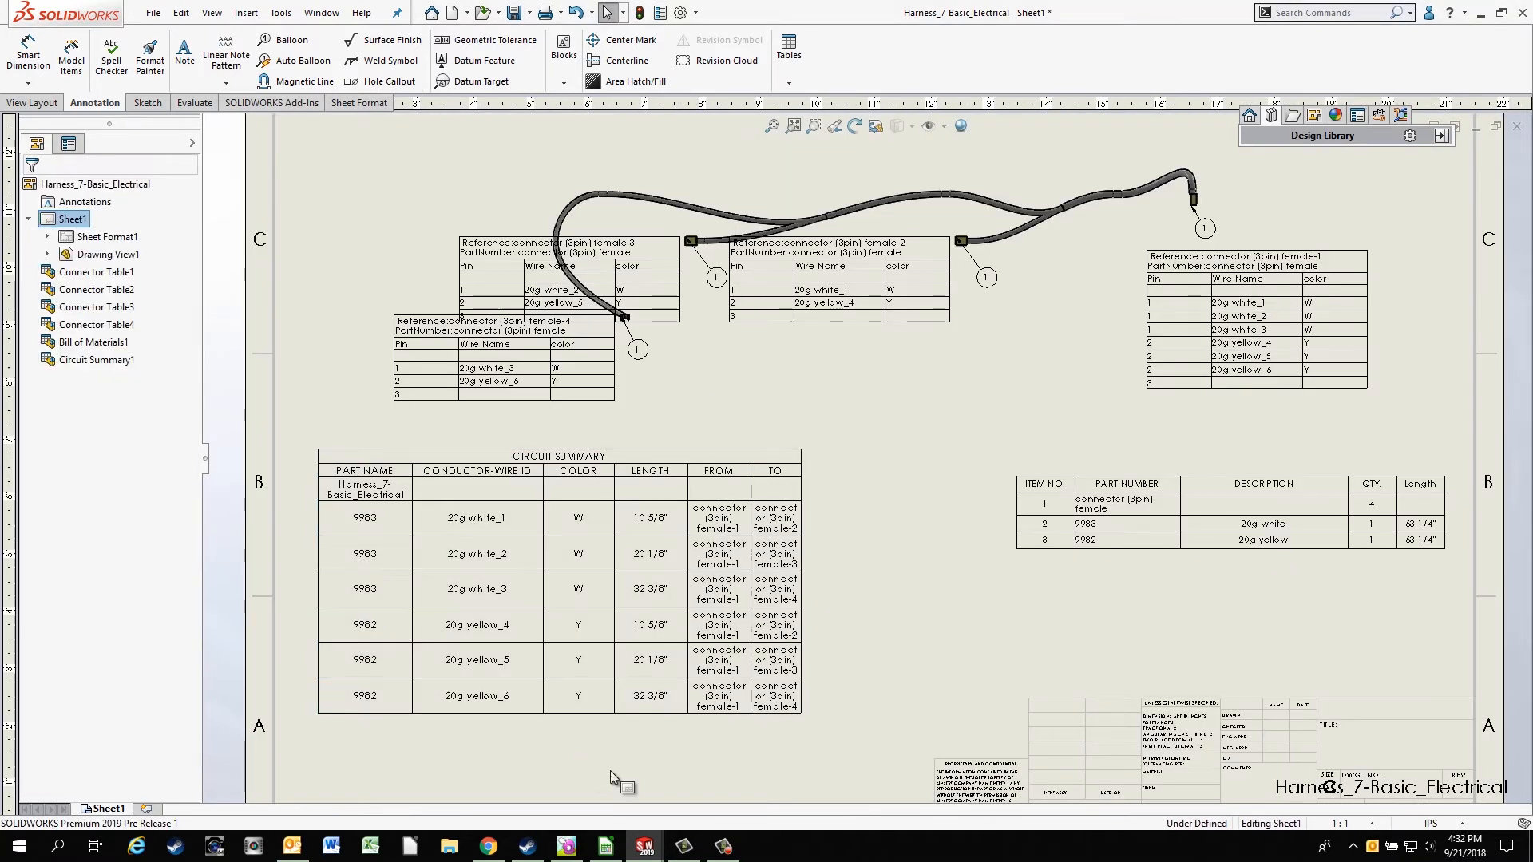
- Widen the TO and FROM columns of the circuit summary table and narrow its COLOR column
{"action": "left_click", "coordinate": [802, 493]}
{"action": "left_click_drag", "start_coordinate": [800, 488], "coordinate": [846, 488]}
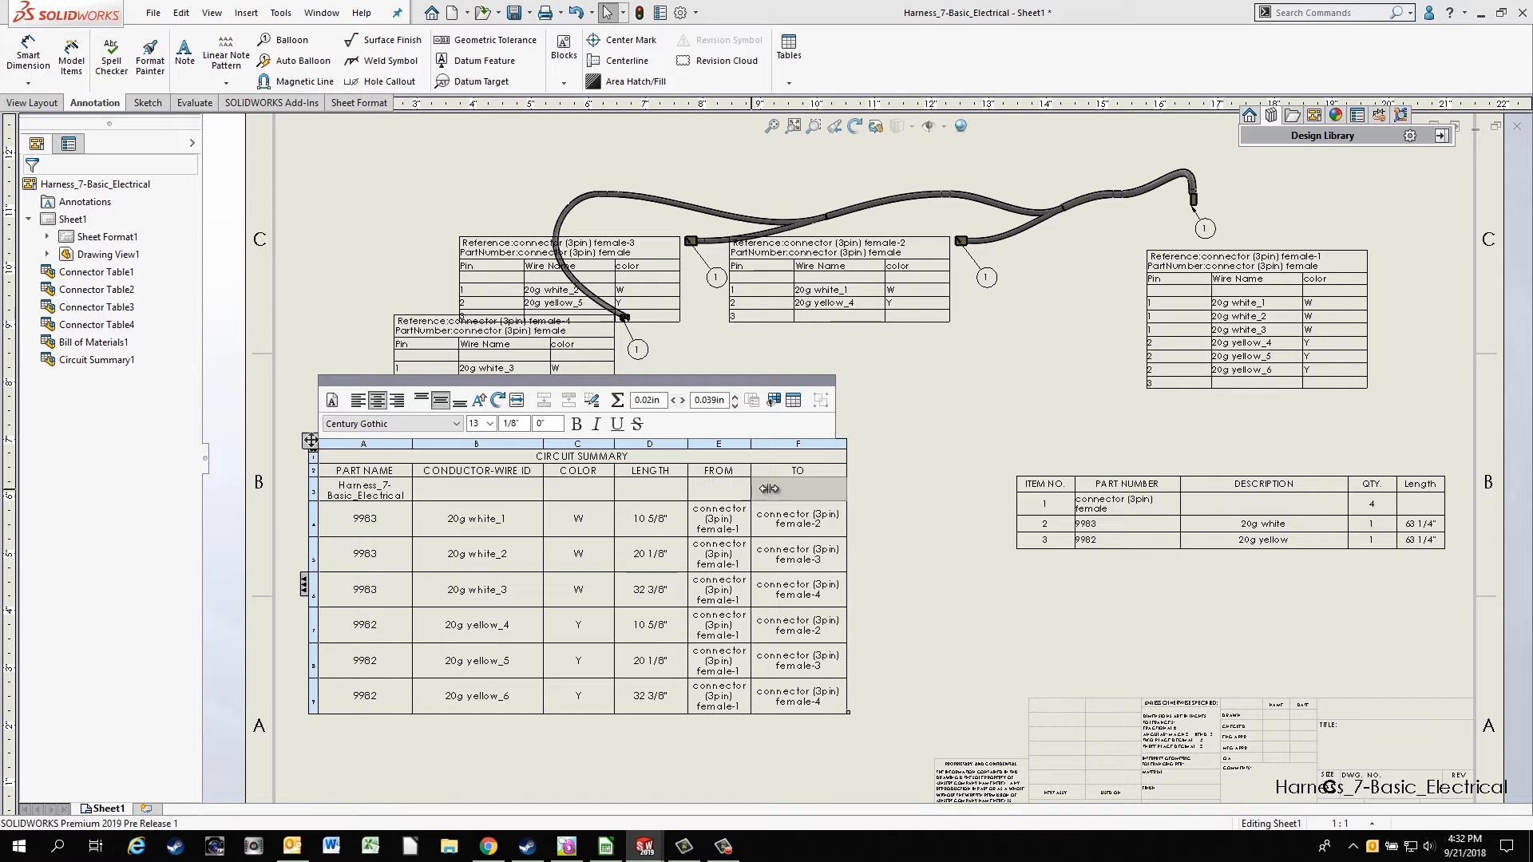
{"action": "left_click_drag", "start_coordinate": [756, 488], "coordinate": [785, 489]}
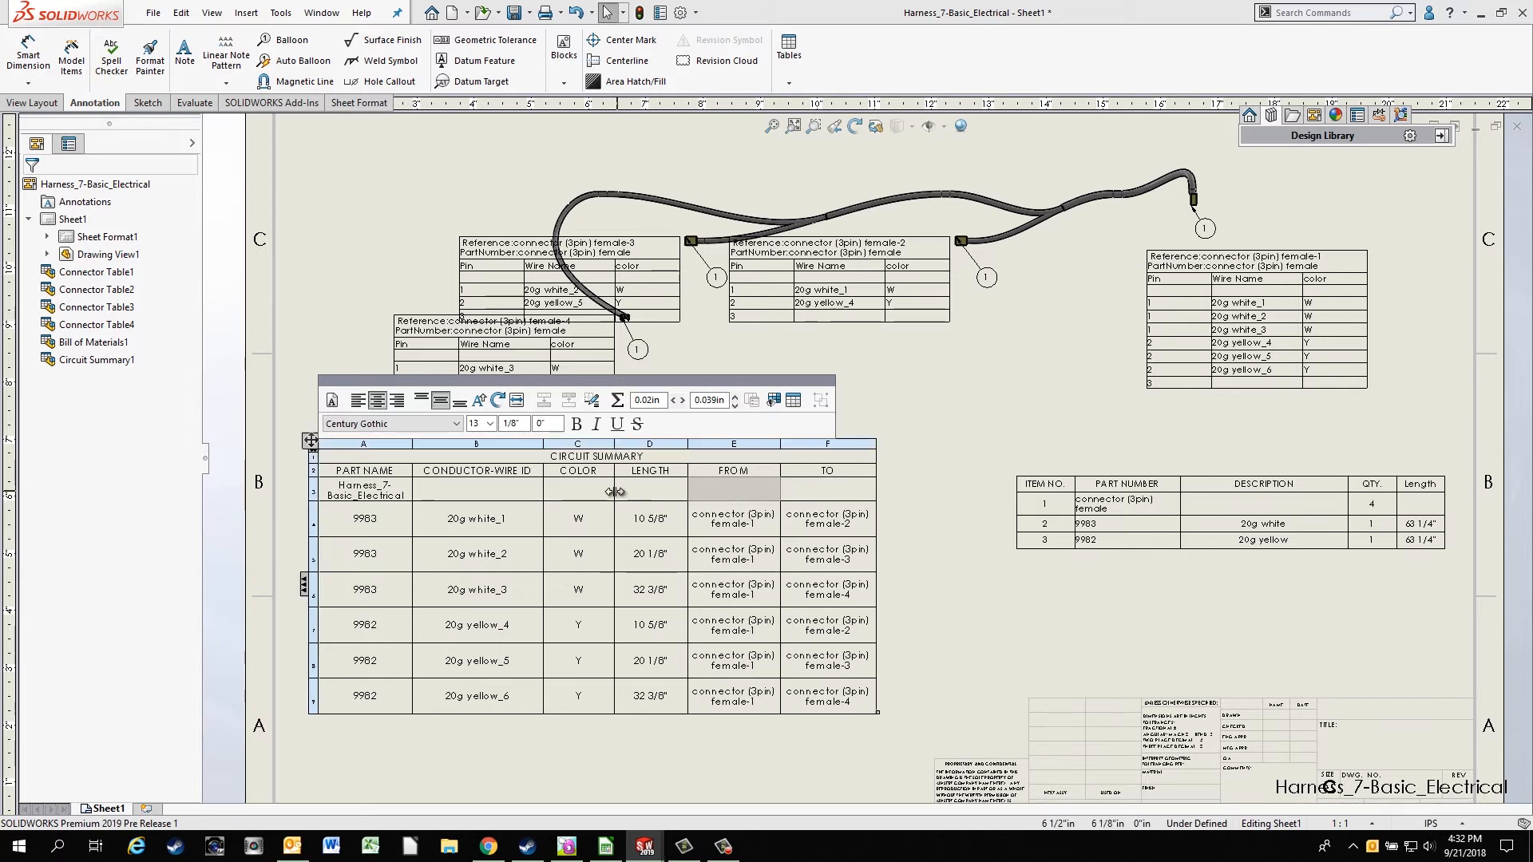
{"action": "left_click_drag", "start_coordinate": [615, 491], "coordinate": [590, 491]}
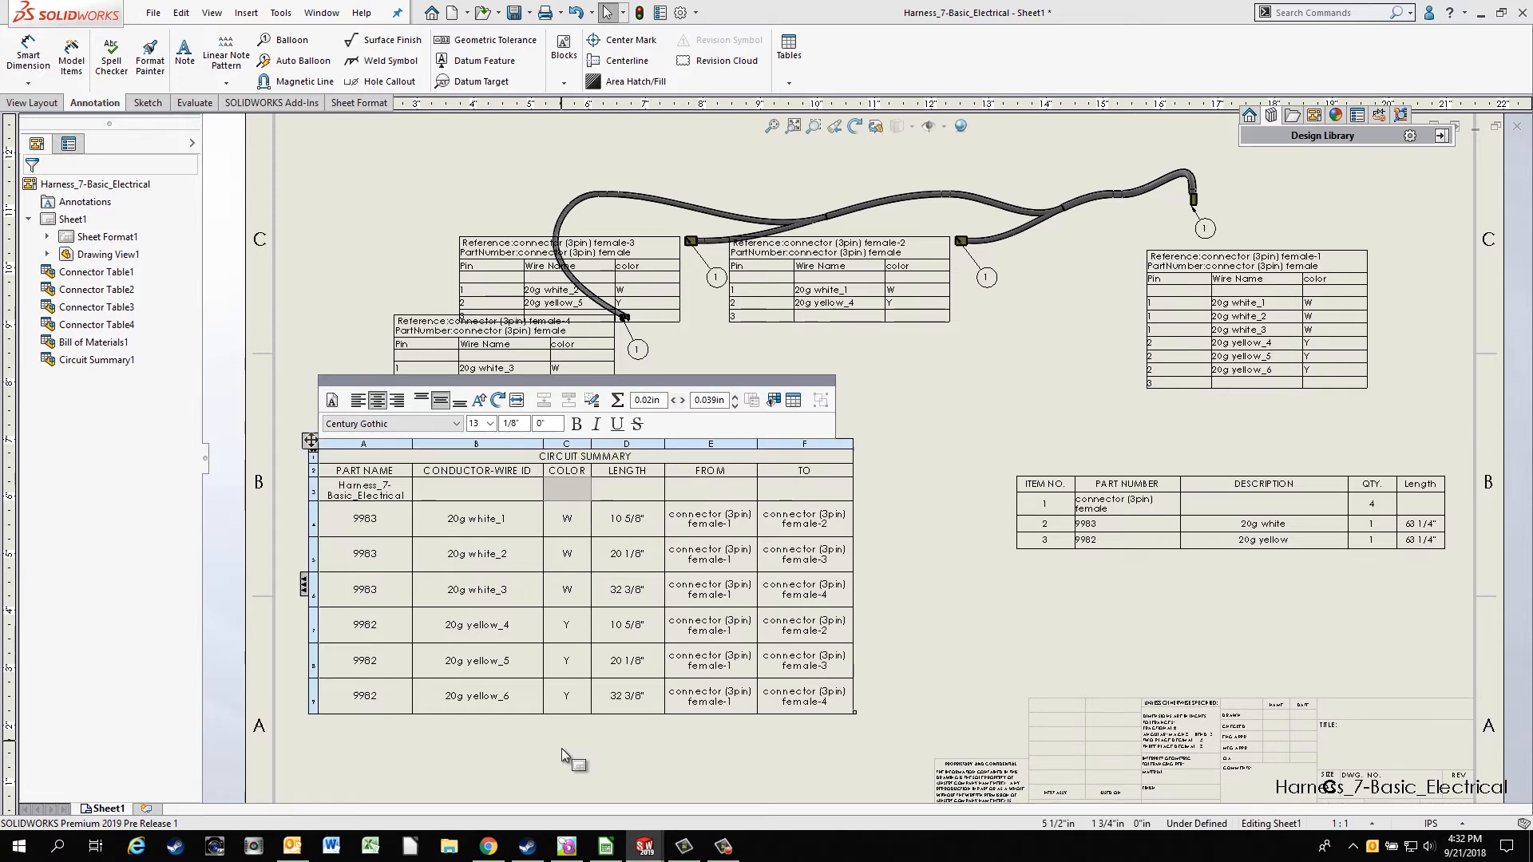
{"action": "left_click", "coordinate": [561, 747]}
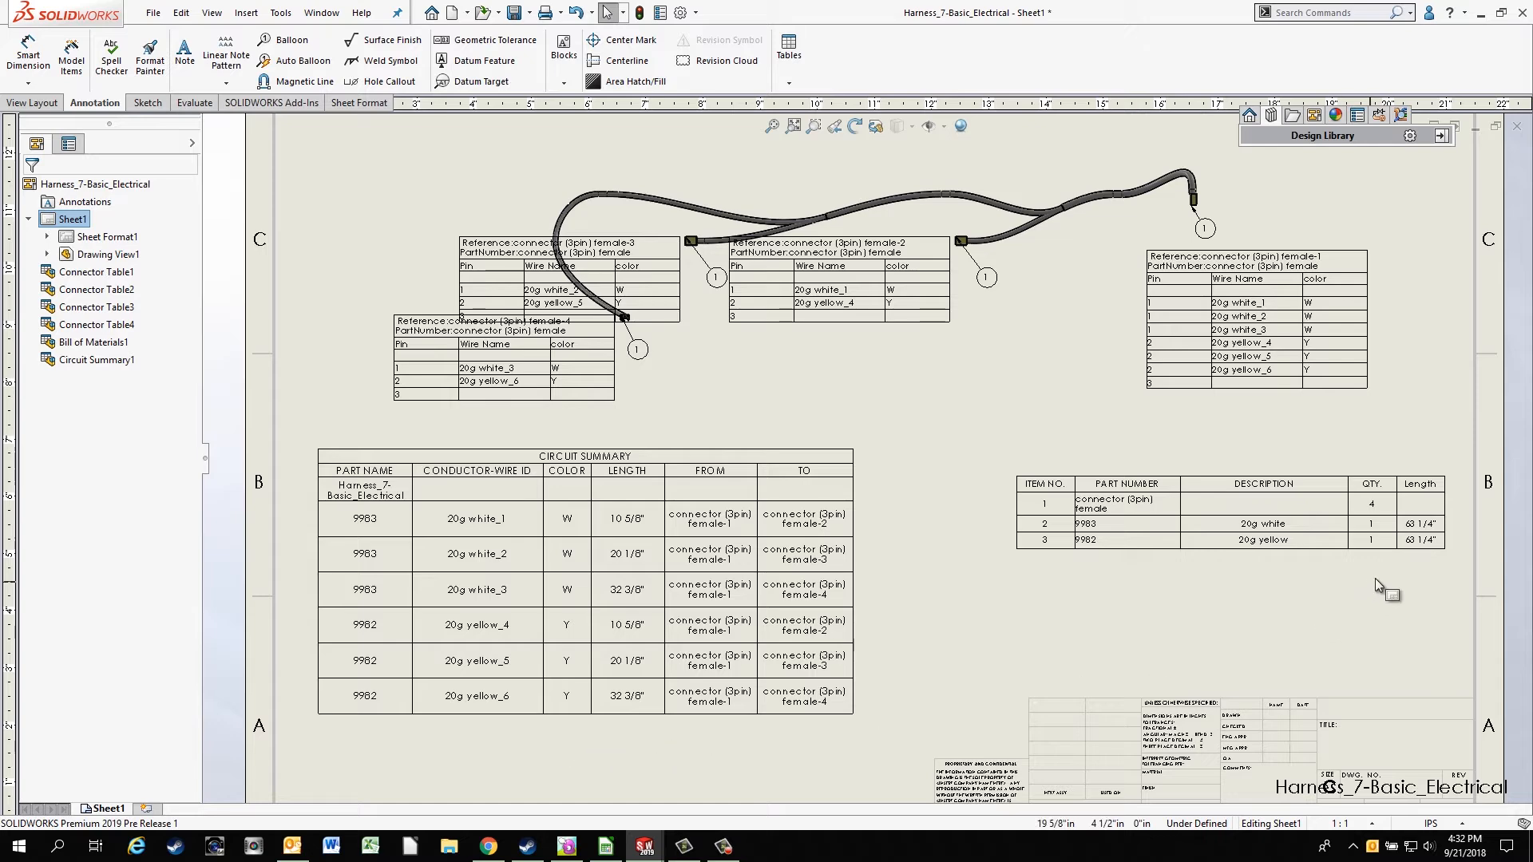
{"action": "scroll", "coordinate": [1374, 578], "scroll_direction": "down", "scroll_amount": 3}
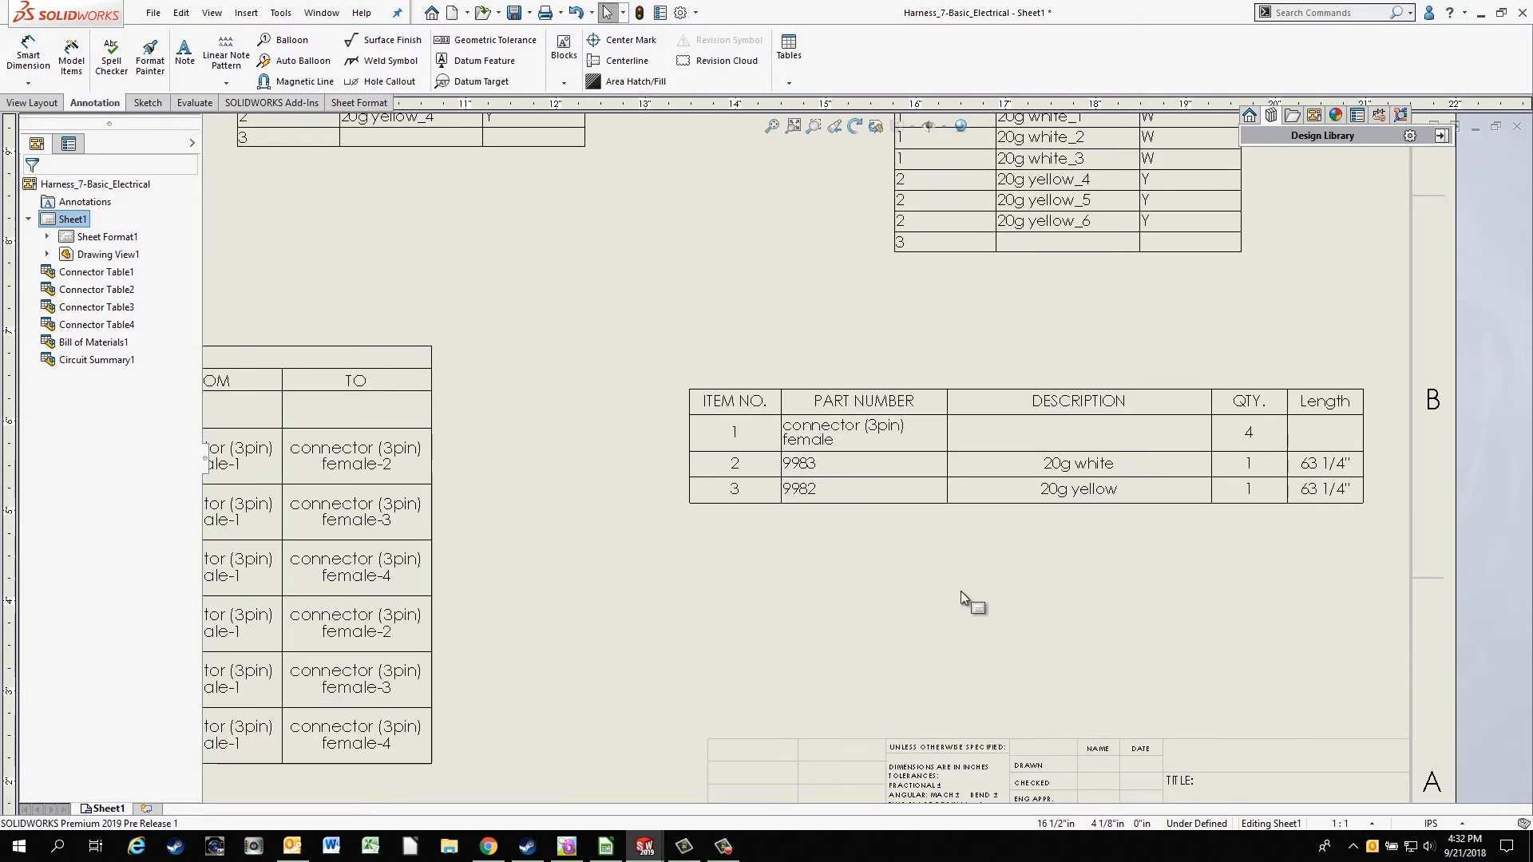
{"action": "key", "text": "f"}
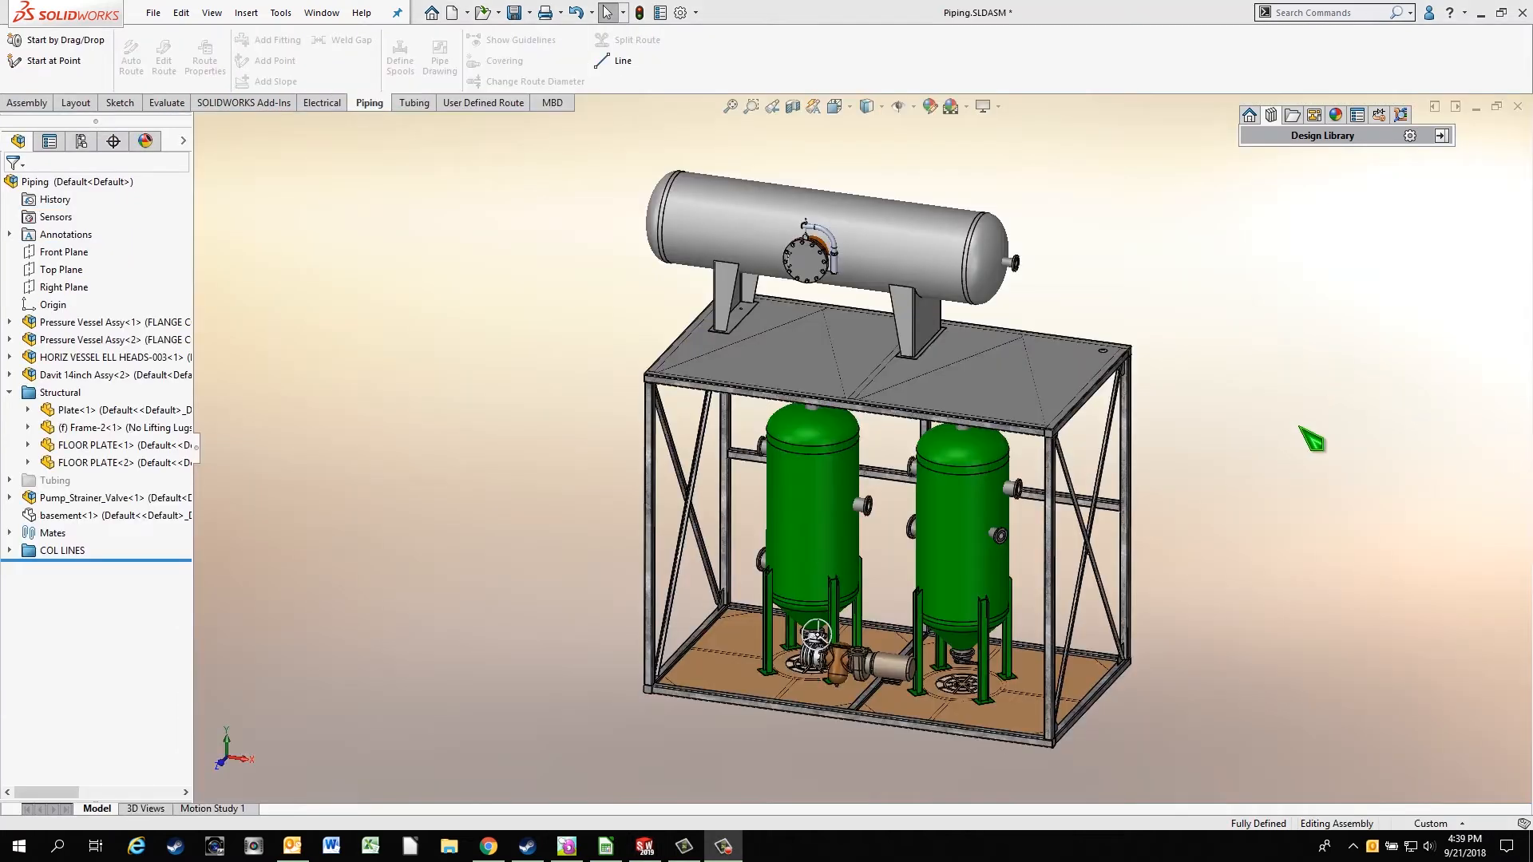
- Insert a riser clamp from the miscellaneous fittings at the hole in the upper plate and rotate it about the hole's axis
{"action": "middle_click_drag", "start_coordinate": [1310, 434], "coordinate": [1132, 371]}
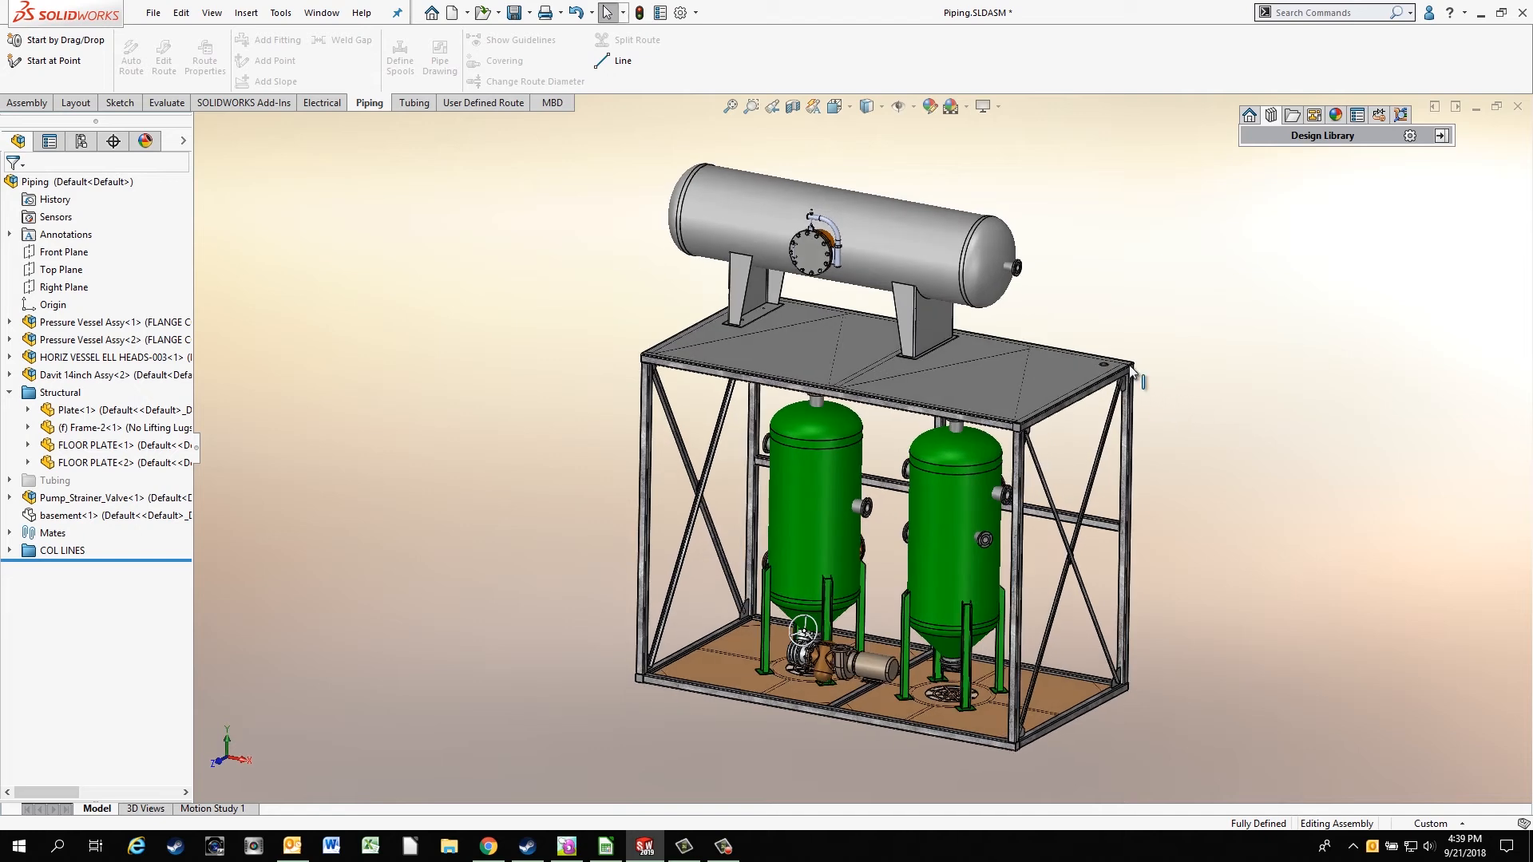
{"action": "scroll", "coordinate": [1132, 371], "scroll_direction": "down", "scroll_amount": 8}
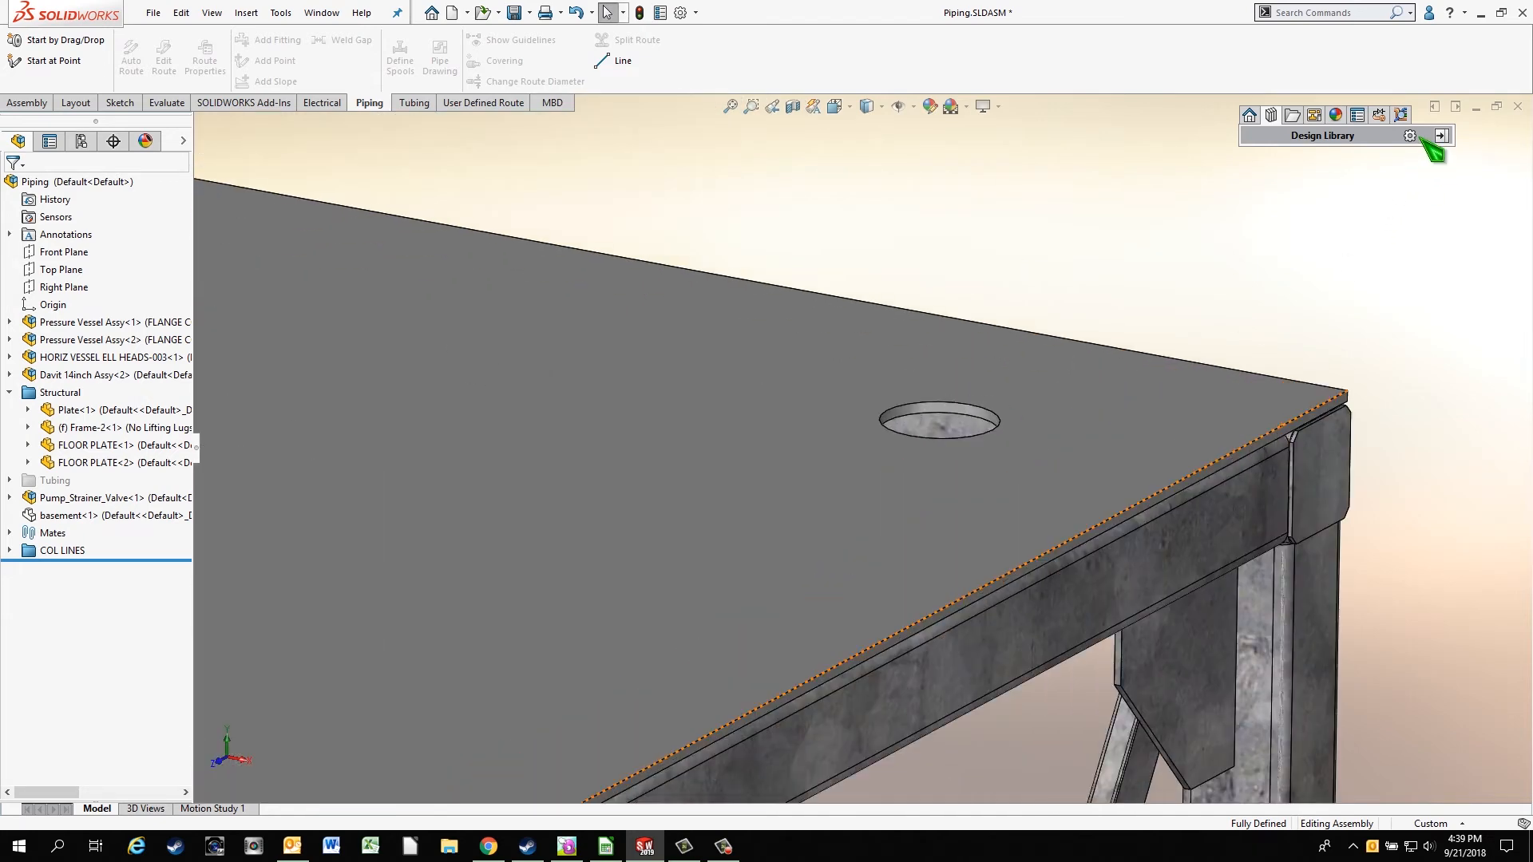
{"action": "mouse_move", "coordinate": [1447, 250]}
{"action": "left_mouse_down"}
{"action": "mouse_move", "coordinate": [1448, 275]}
{"action": "mouse_move", "coordinate": [1447, 243]}
{"action": "left_mouse_up"}
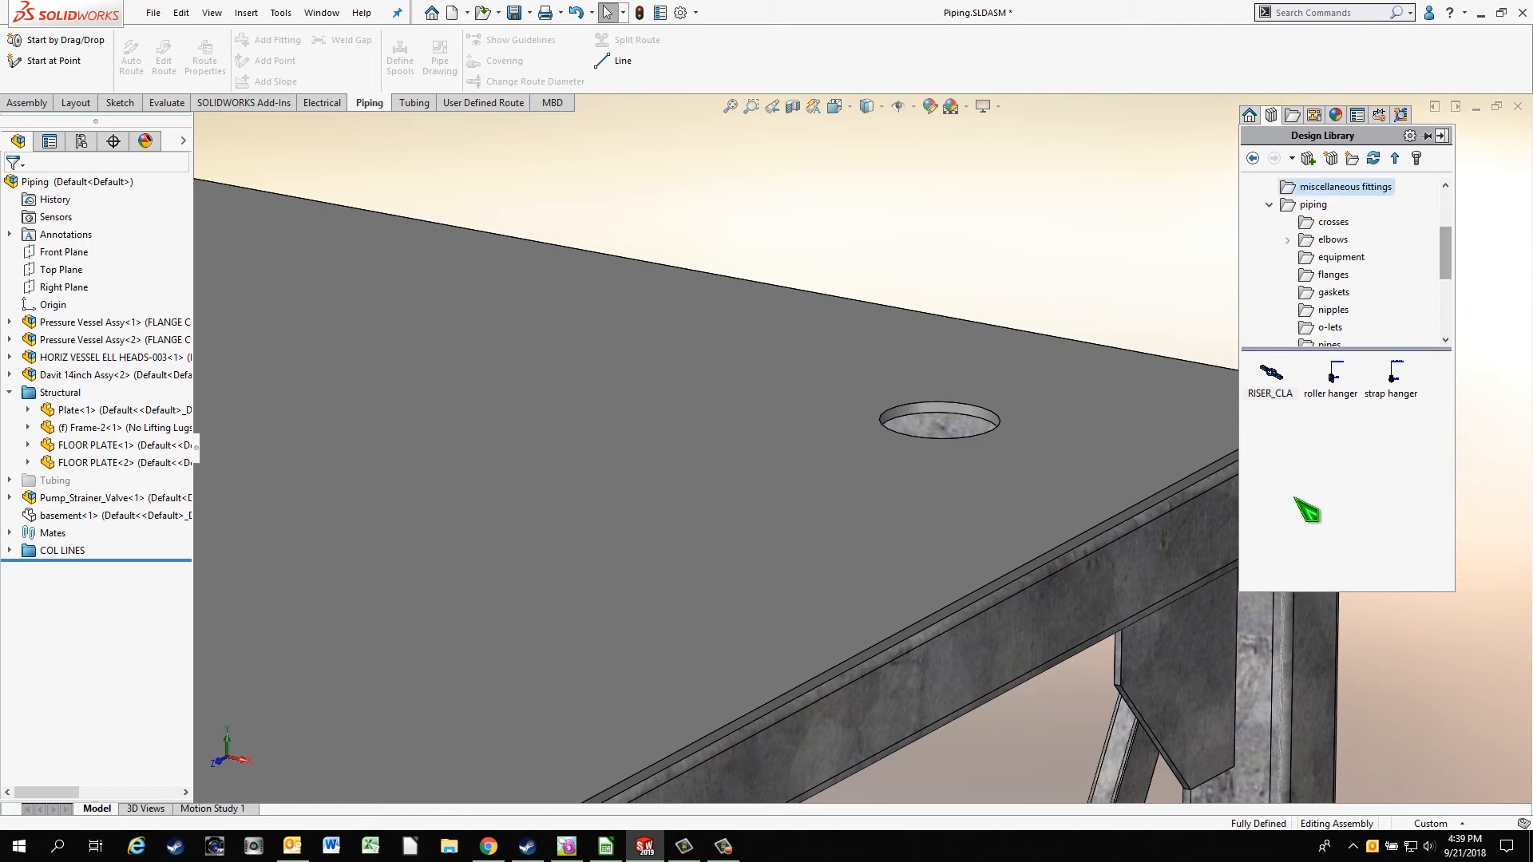
{"action": "left_click_drag", "start_coordinate": [1270, 374], "coordinate": [998, 417]}
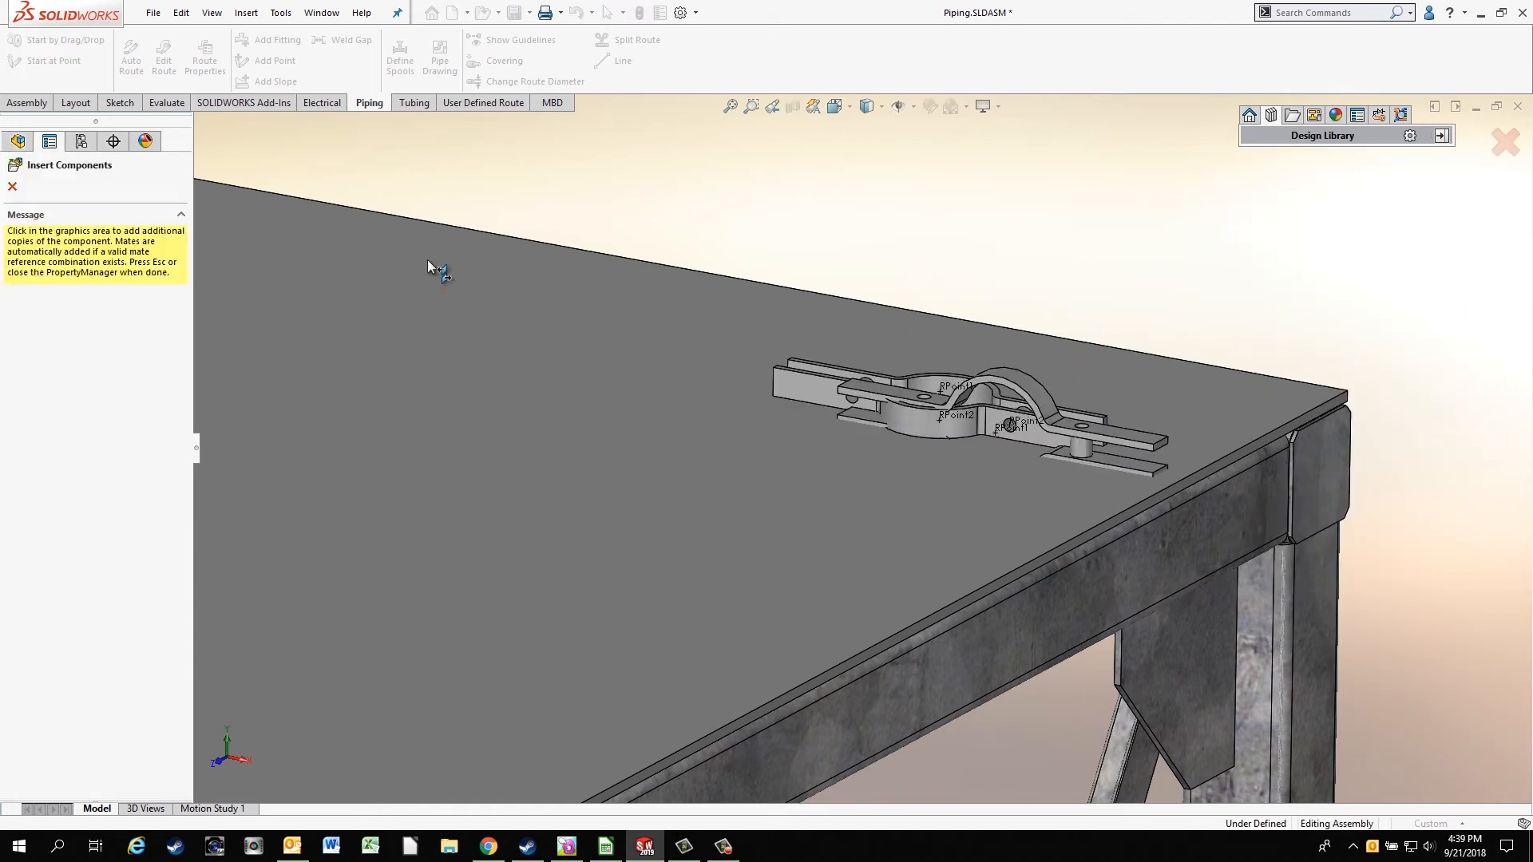
{"action": "left_click", "coordinate": [12, 186]}
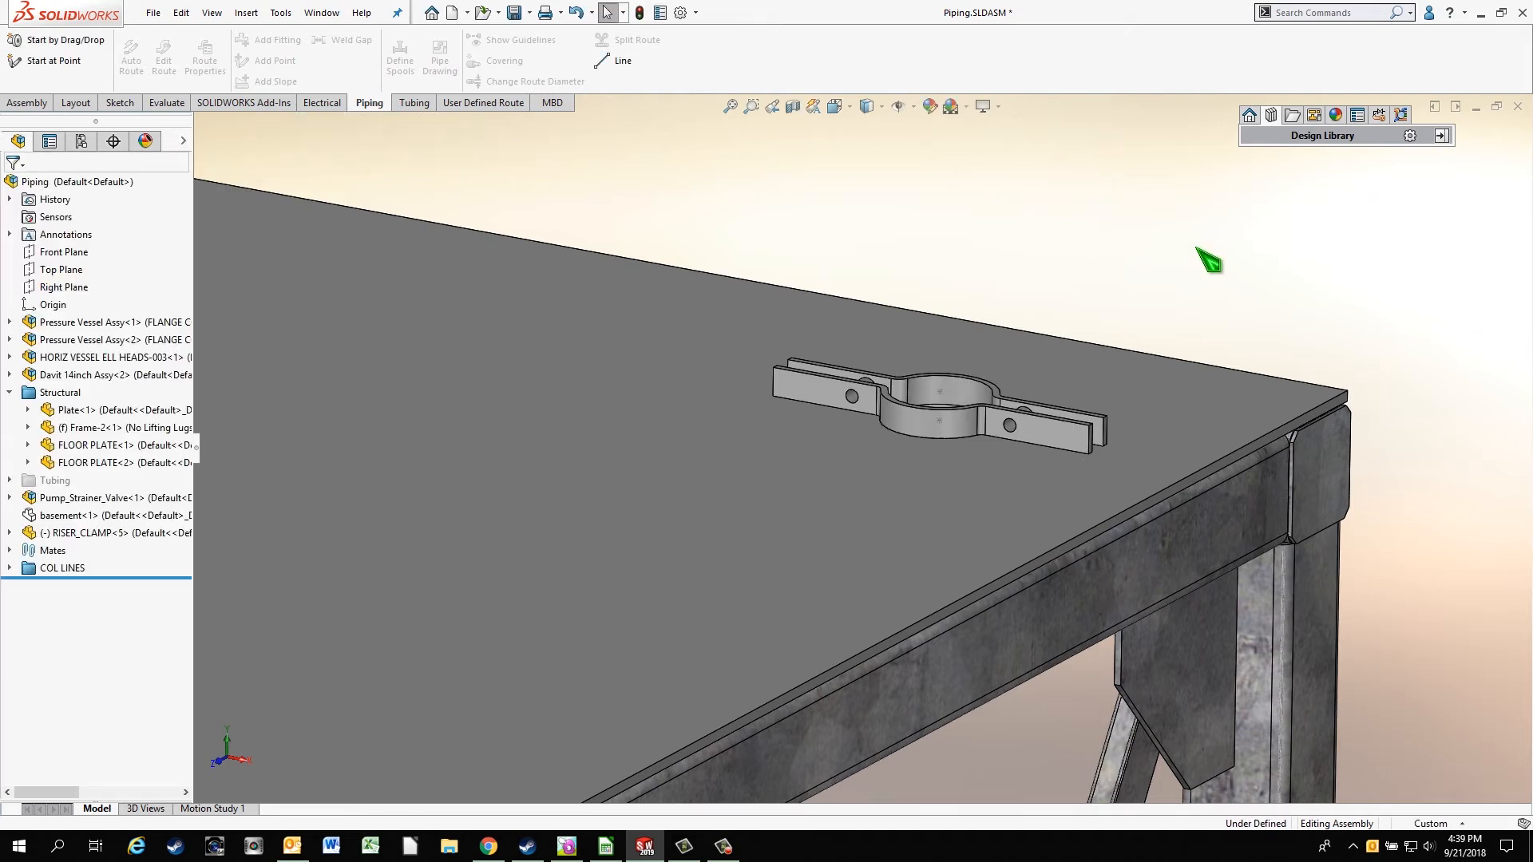
{"action": "right_click_drag", "start_coordinate": [1086, 444], "coordinate": [1109, 271]}
{"action": "left_click", "coordinate": [1046, 263]}
- Start a pipe route at the horizontal vessel's end nozzle with Slip On Flange 150-NPS3, Pipe 3 in, Sch 40 and 90L LR Inch 3 Sch40 elbows
{"action": "scroll", "coordinate": [958, 298], "scroll_direction": "up", "scroll_amount": 5}
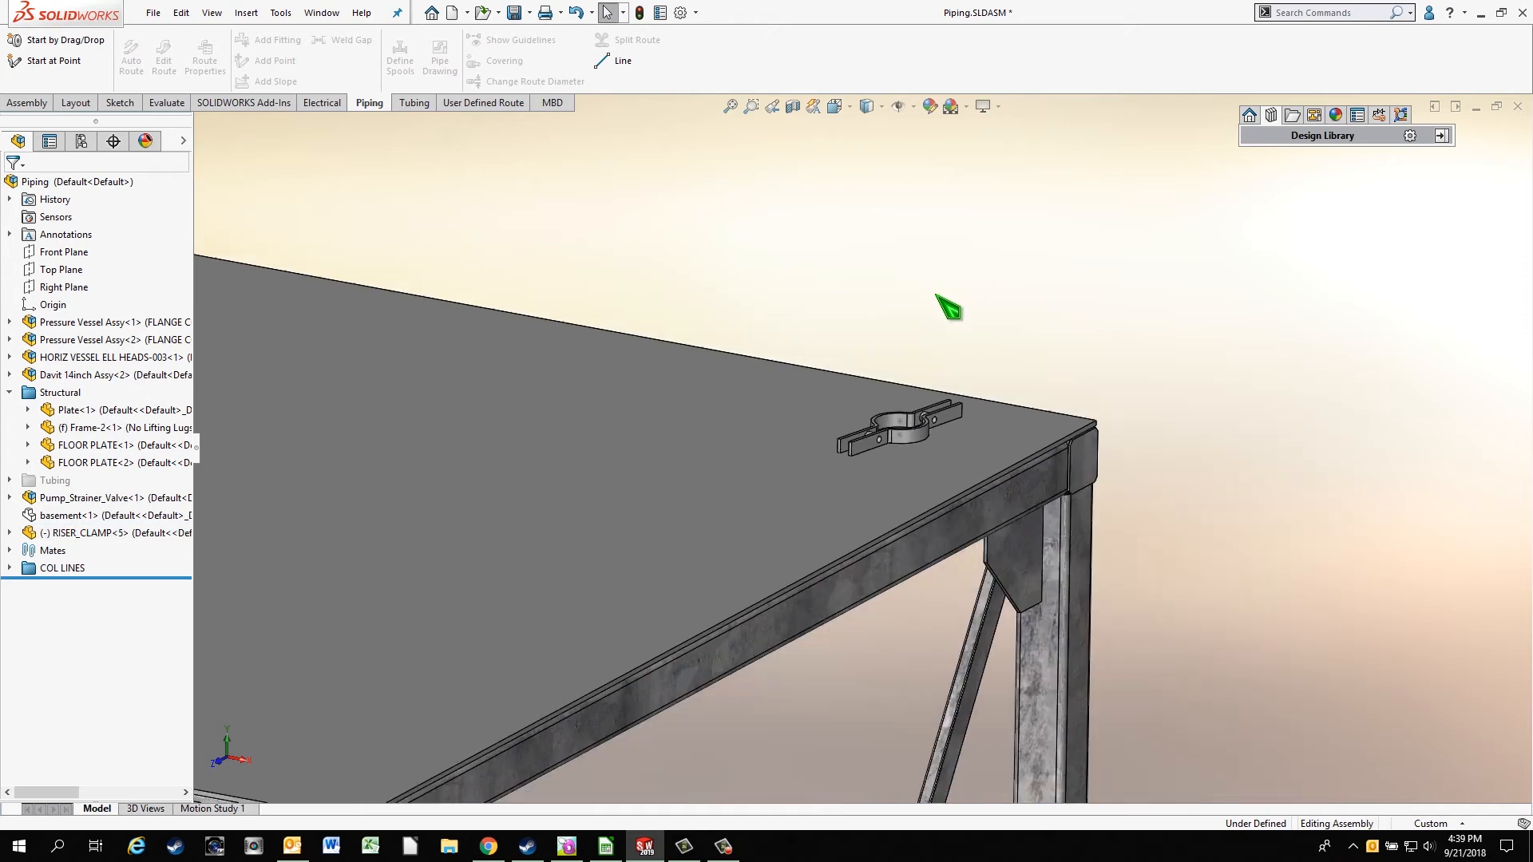
{"action": "left_click", "coordinate": [1431, 138]}
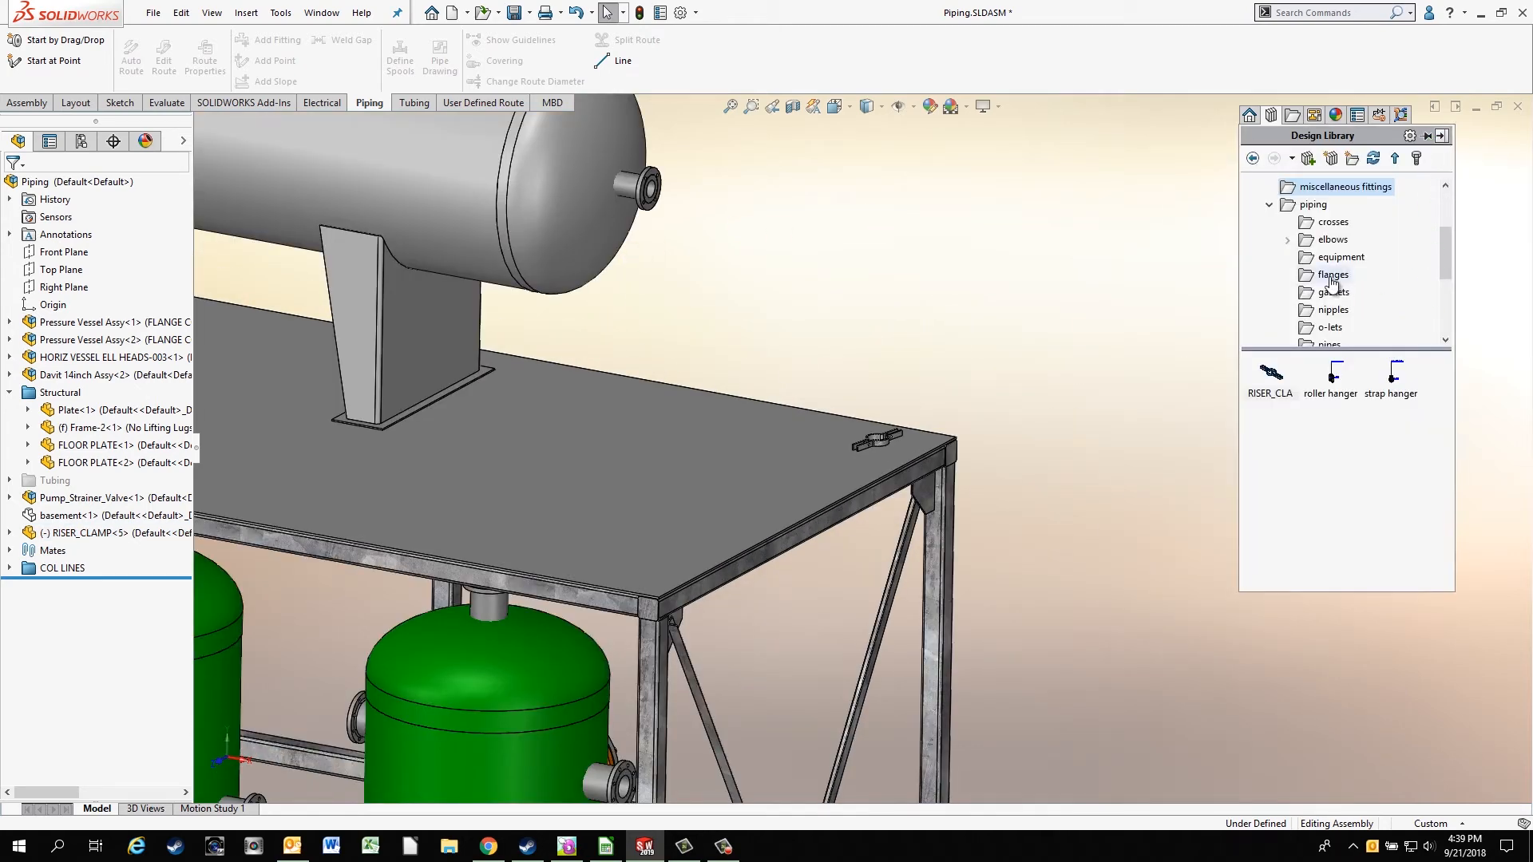
{"action": "left_click", "coordinate": [1332, 276]}
{"action": "left_click_drag", "start_coordinate": [1283, 392], "coordinate": [661, 209]}
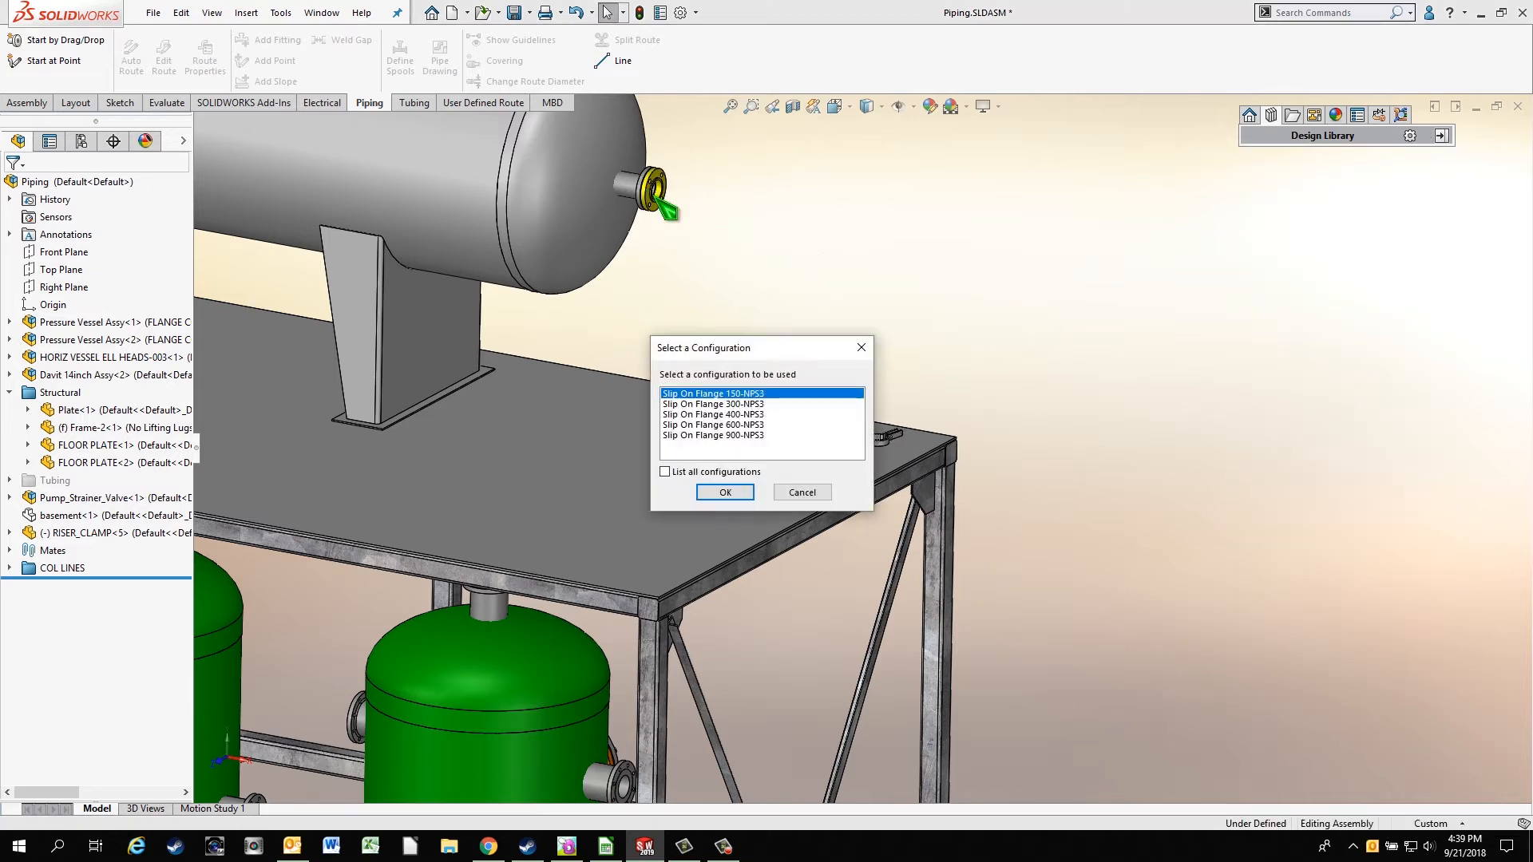
{"action": "left_click", "coordinate": [725, 493]}
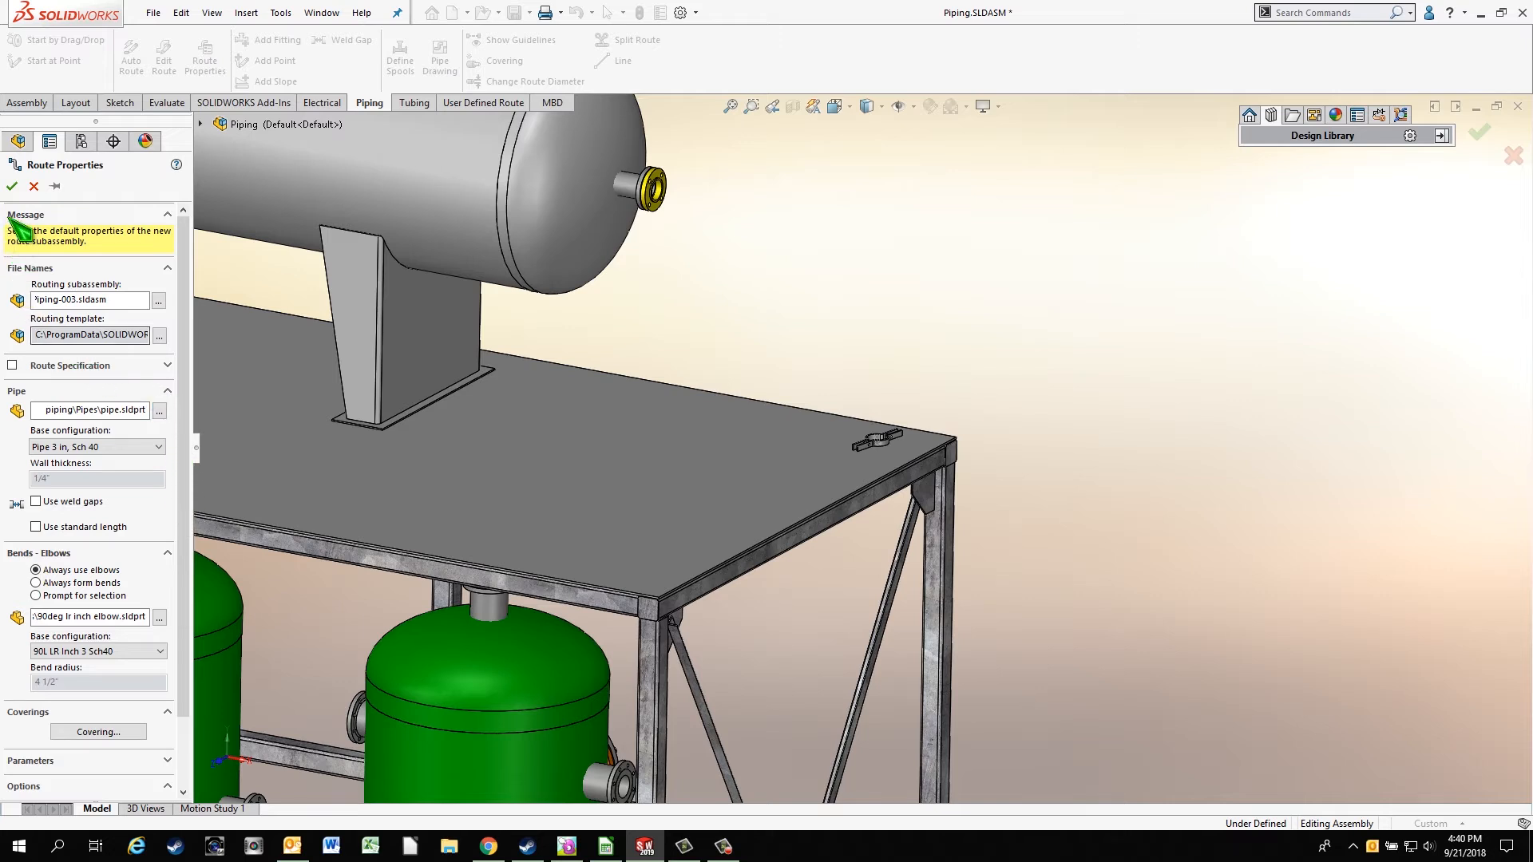
{"action": "left_click", "coordinate": [10, 186]}
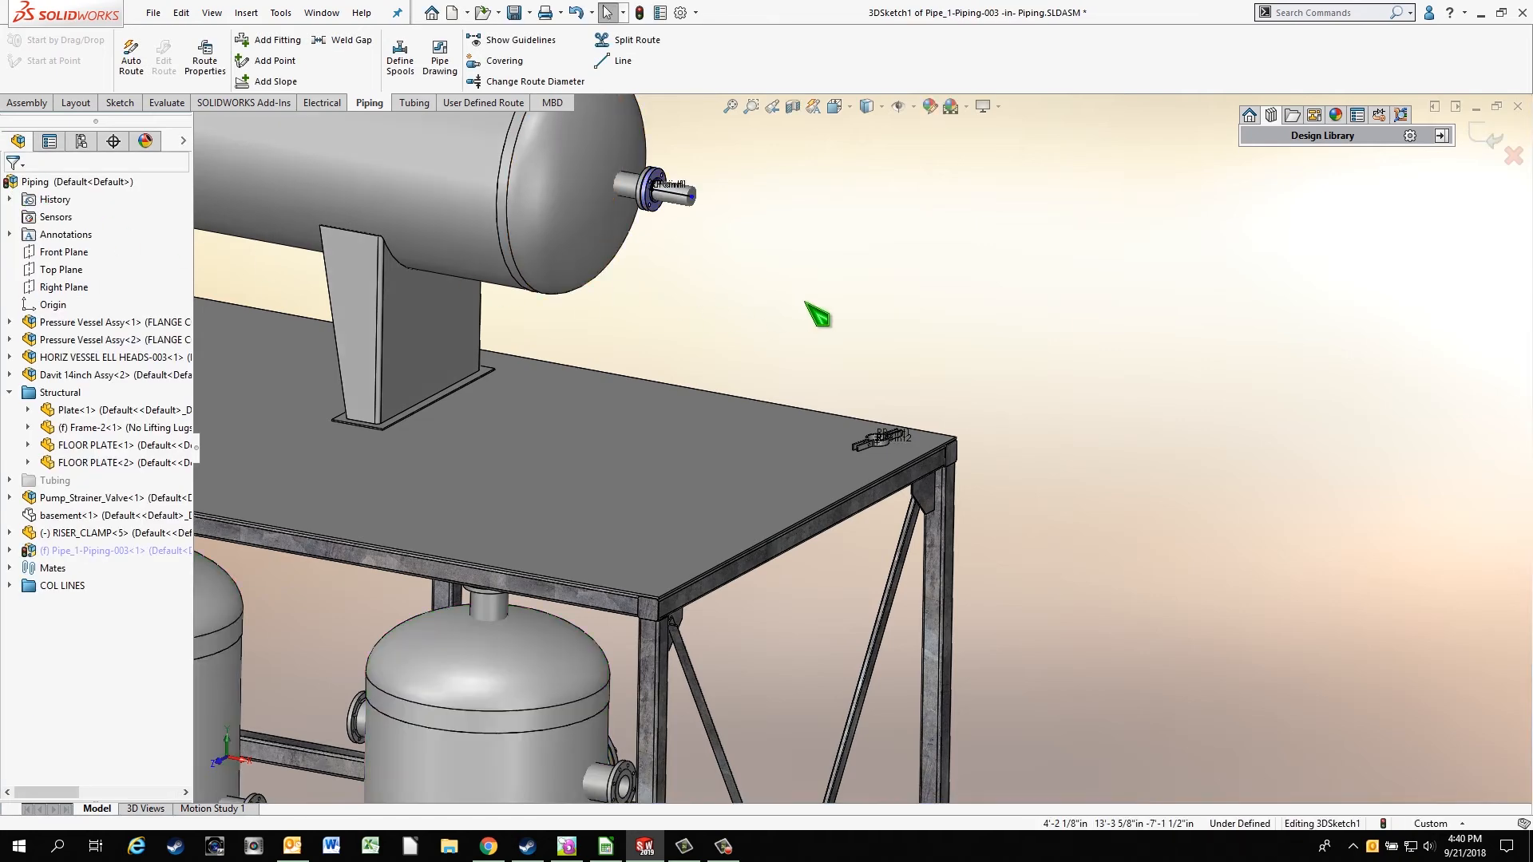
- Add a Slip On Flange 150-NPS3 to the front side nozzle of the vertical vessel nearest the riser clamp
{"action": "scroll", "coordinate": [948, 514], "scroll_direction": "down", "scroll_amount": 3}
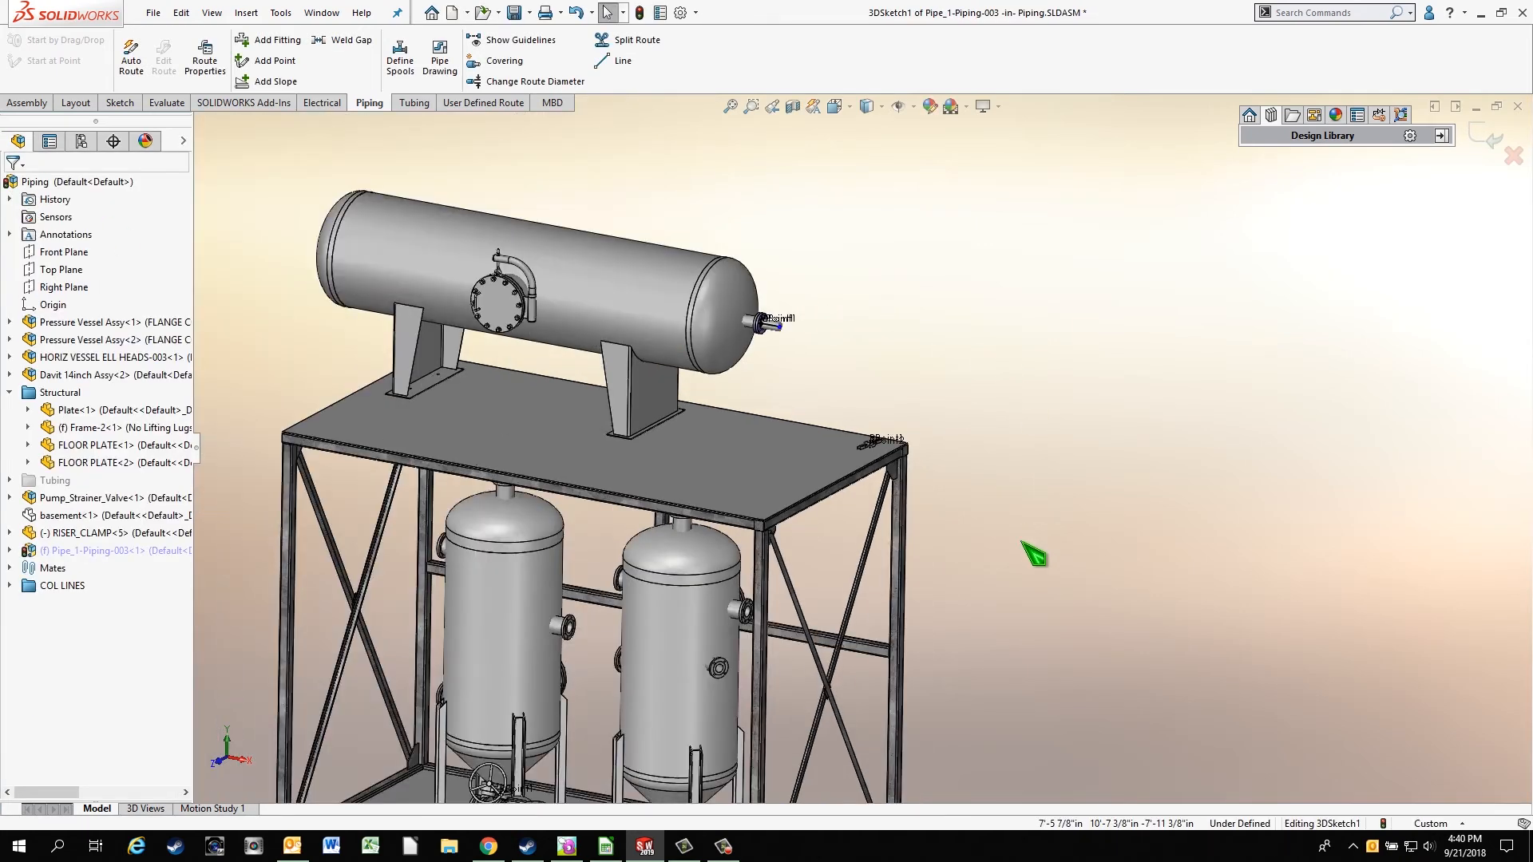
{"action": "scroll", "coordinate": [759, 678], "scroll_direction": "up", "scroll_amount": 6}
{"action": "middle_click_drag", "start_coordinate": [822, 577], "coordinate": [852, 619]}
{"action": "mouse_move", "coordinate": [1393, 185]}
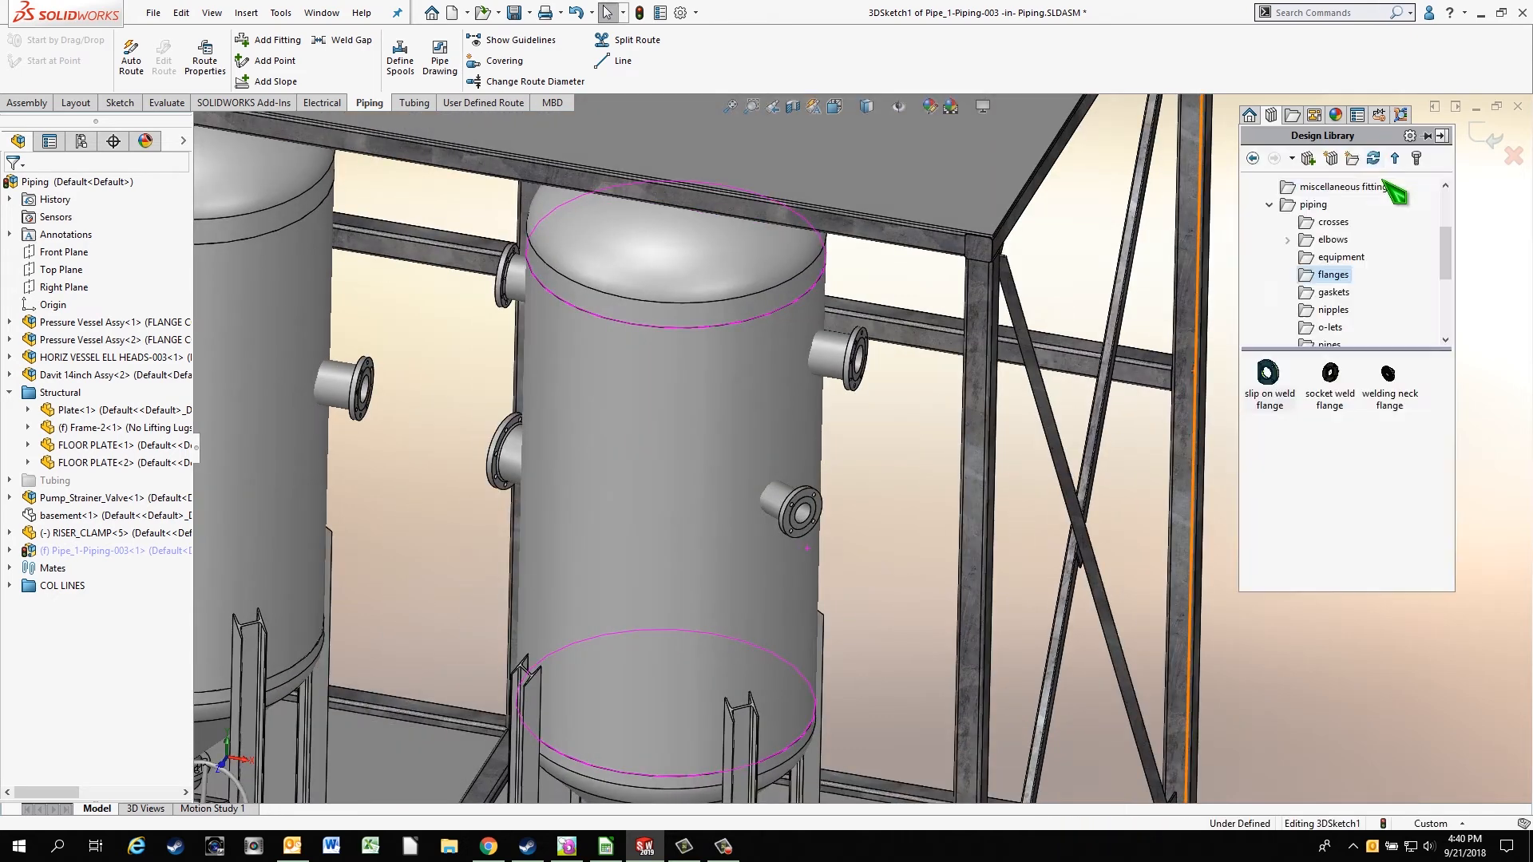
{"action": "left_click_drag", "start_coordinate": [1281, 379], "coordinate": [805, 527]}
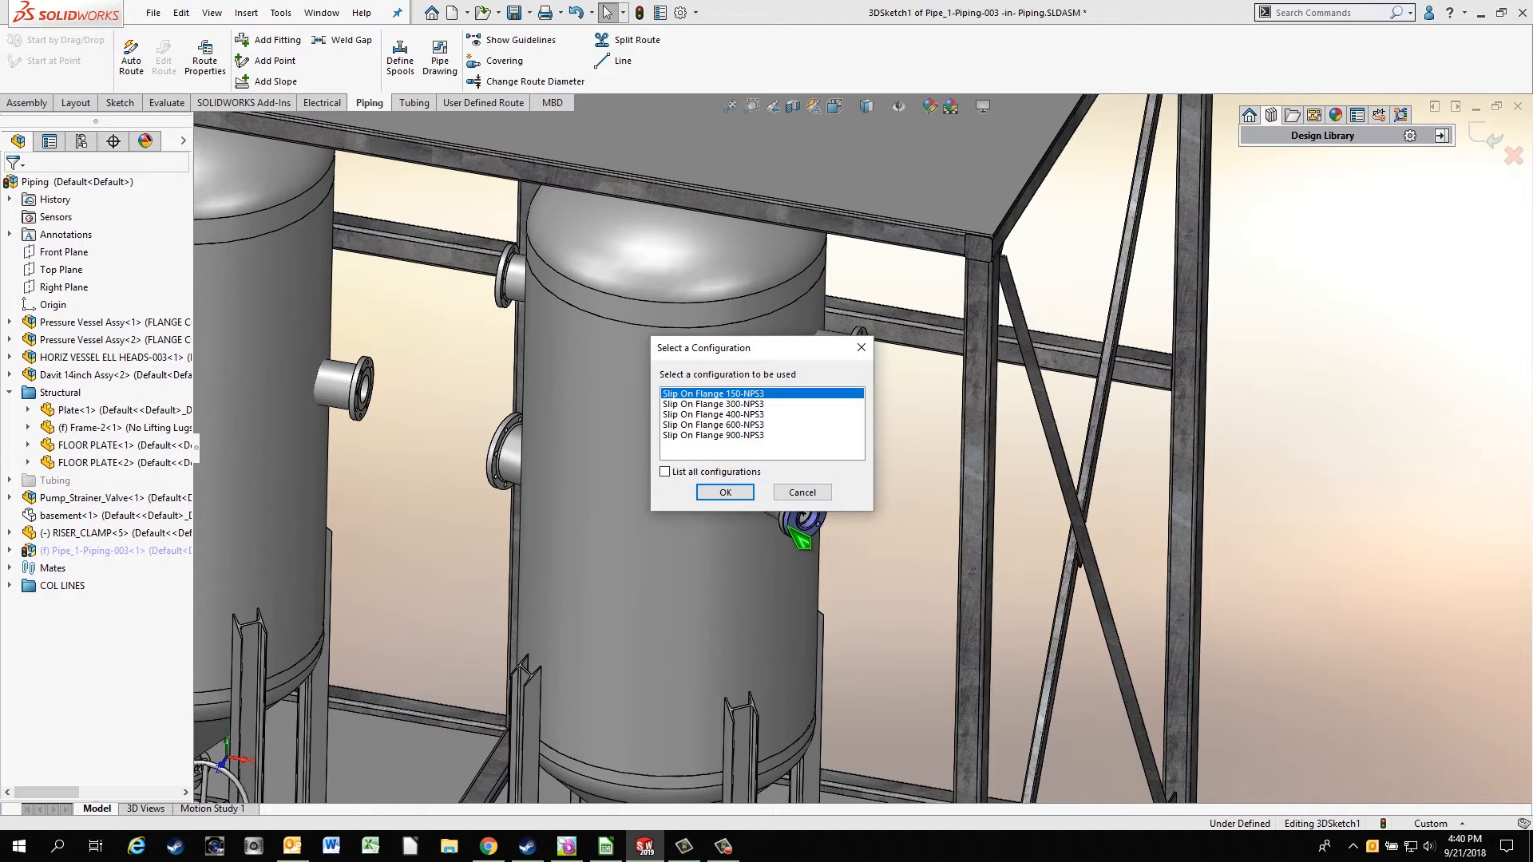
{"action": "left_click", "coordinate": [725, 492]}
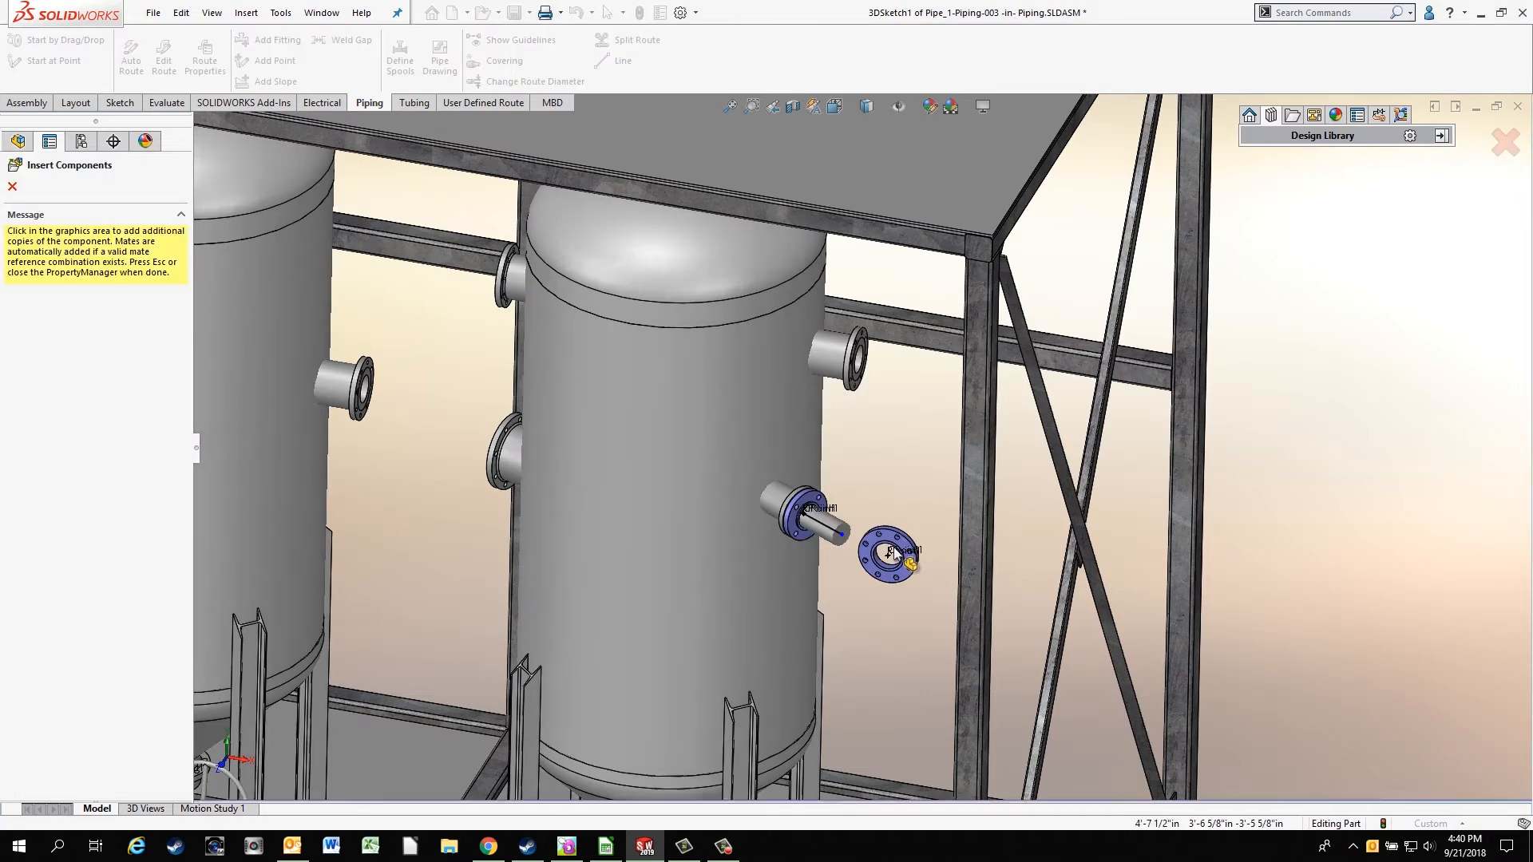
{"action": "left_click", "coordinate": [13, 187]}
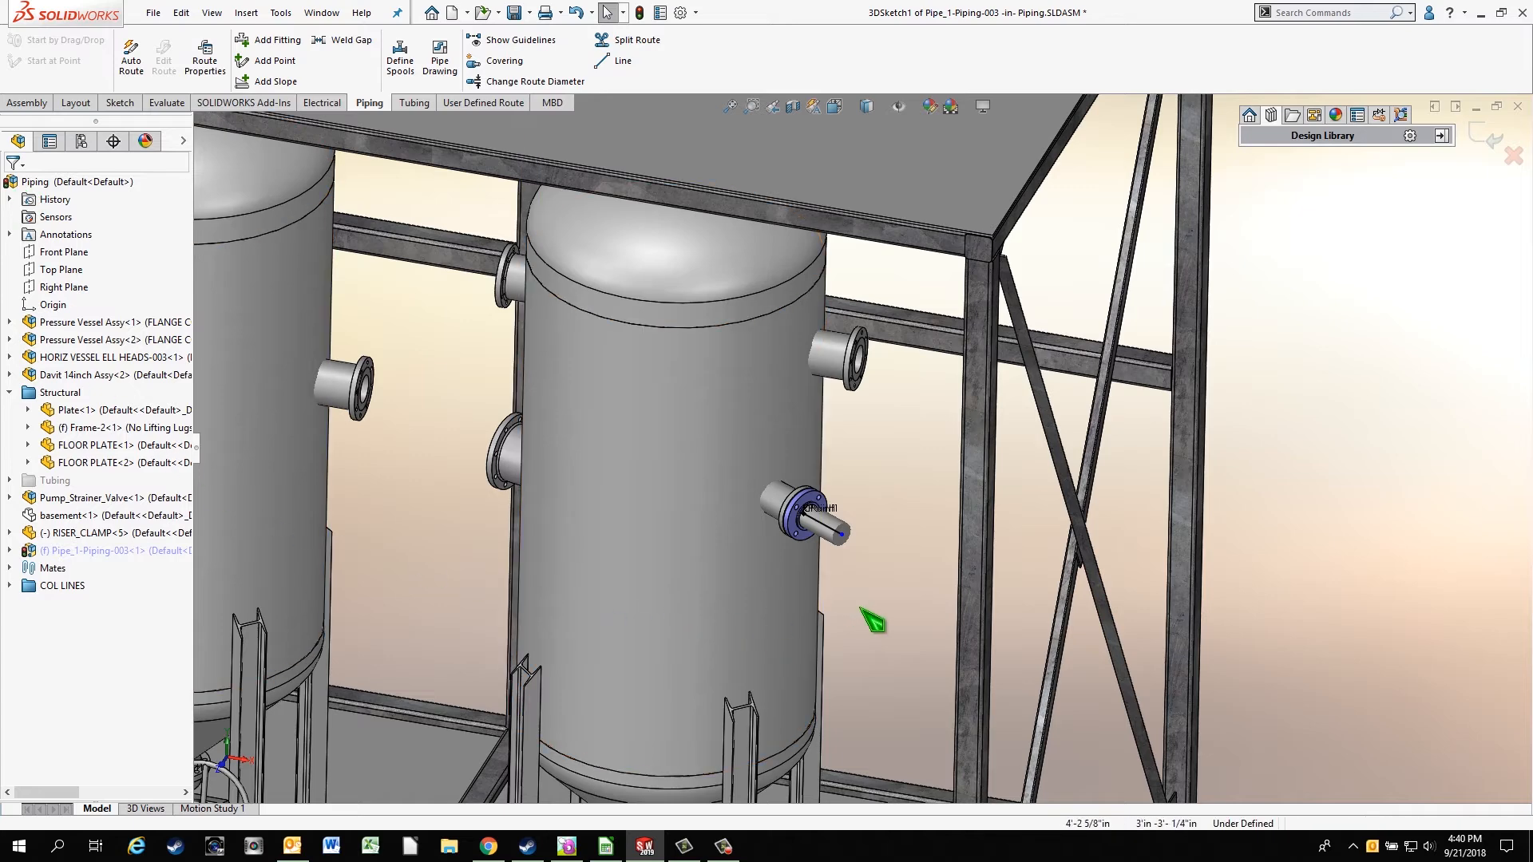
- Auto-route an orthogonal pipe from the open stub end at the horizontal vessel's flange to the riser clamp's axis
{"action": "scroll", "coordinate": [876, 609], "scroll_direction": "up", "scroll_amount": 2}
{"action": "scroll", "coordinate": [876, 608], "scroll_direction": "up", "scroll_amount": 3}
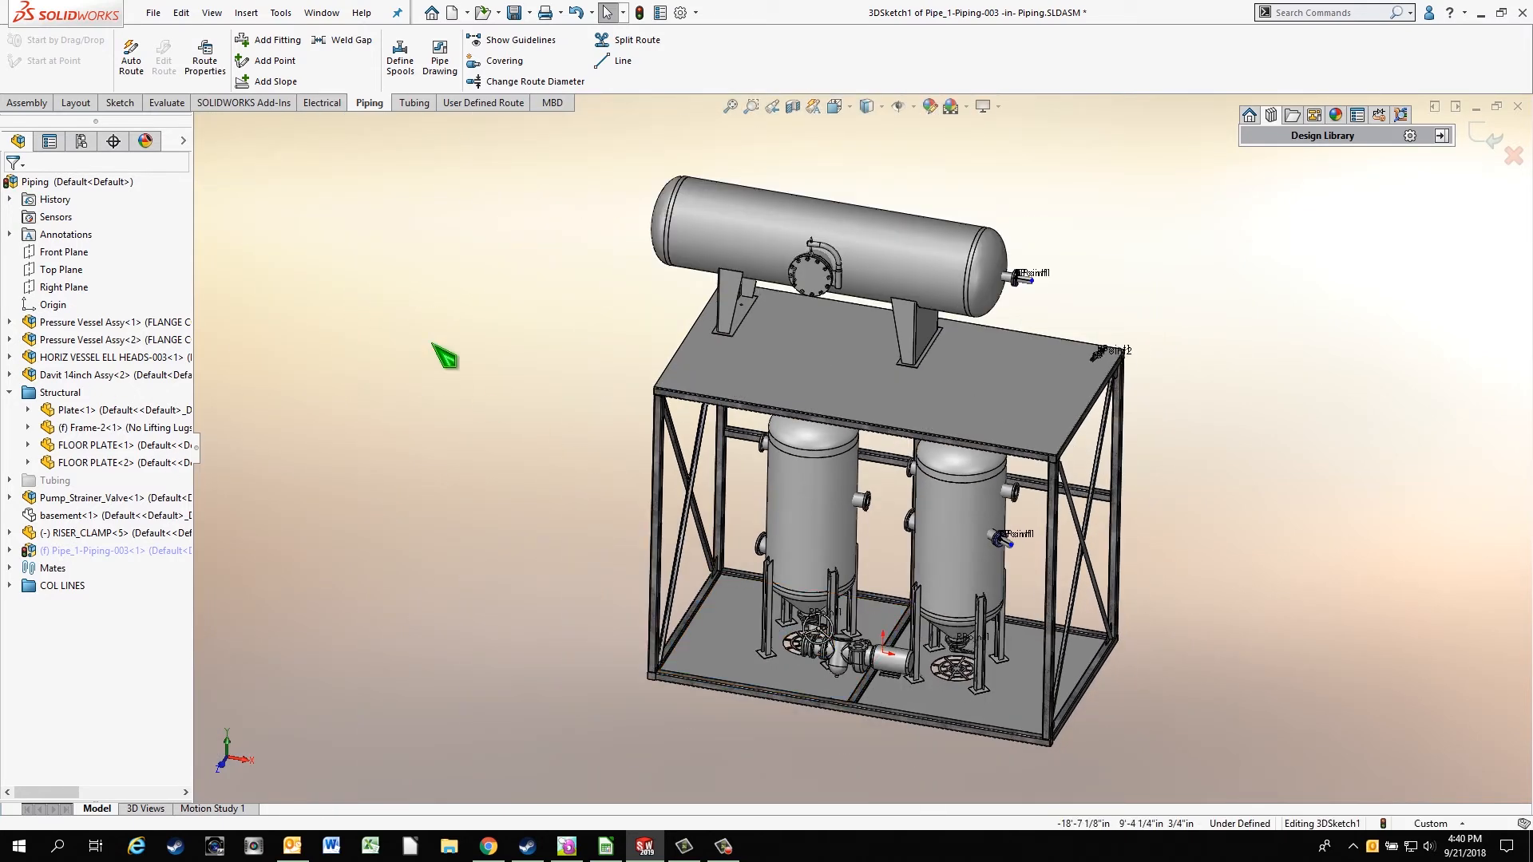
{"action": "left_click", "coordinate": [131, 56]}
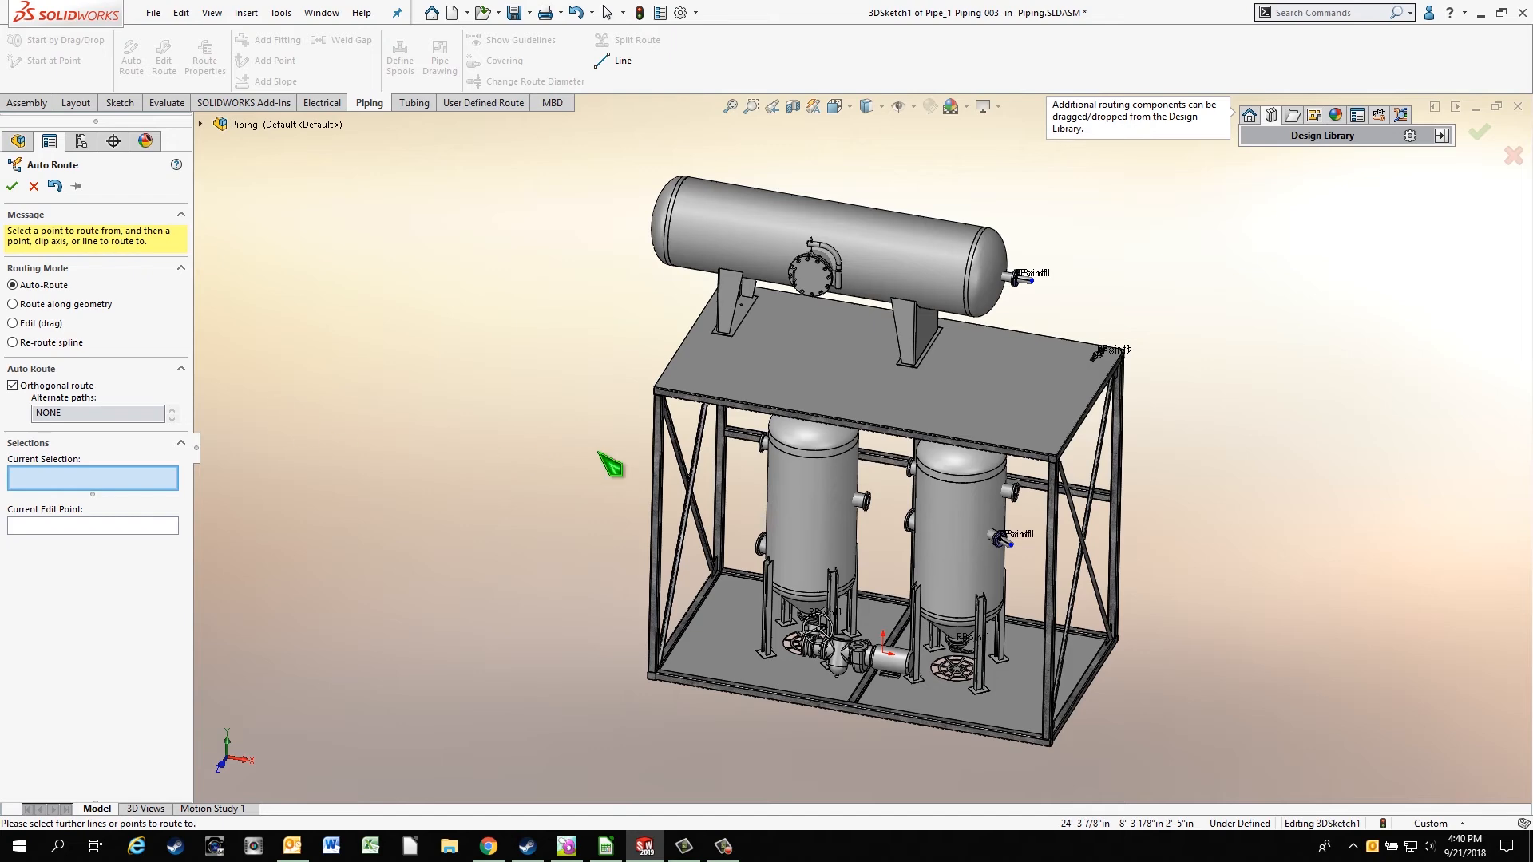
{"action": "scroll", "coordinate": [1084, 315], "scroll_direction": "down", "scroll_amount": 3}
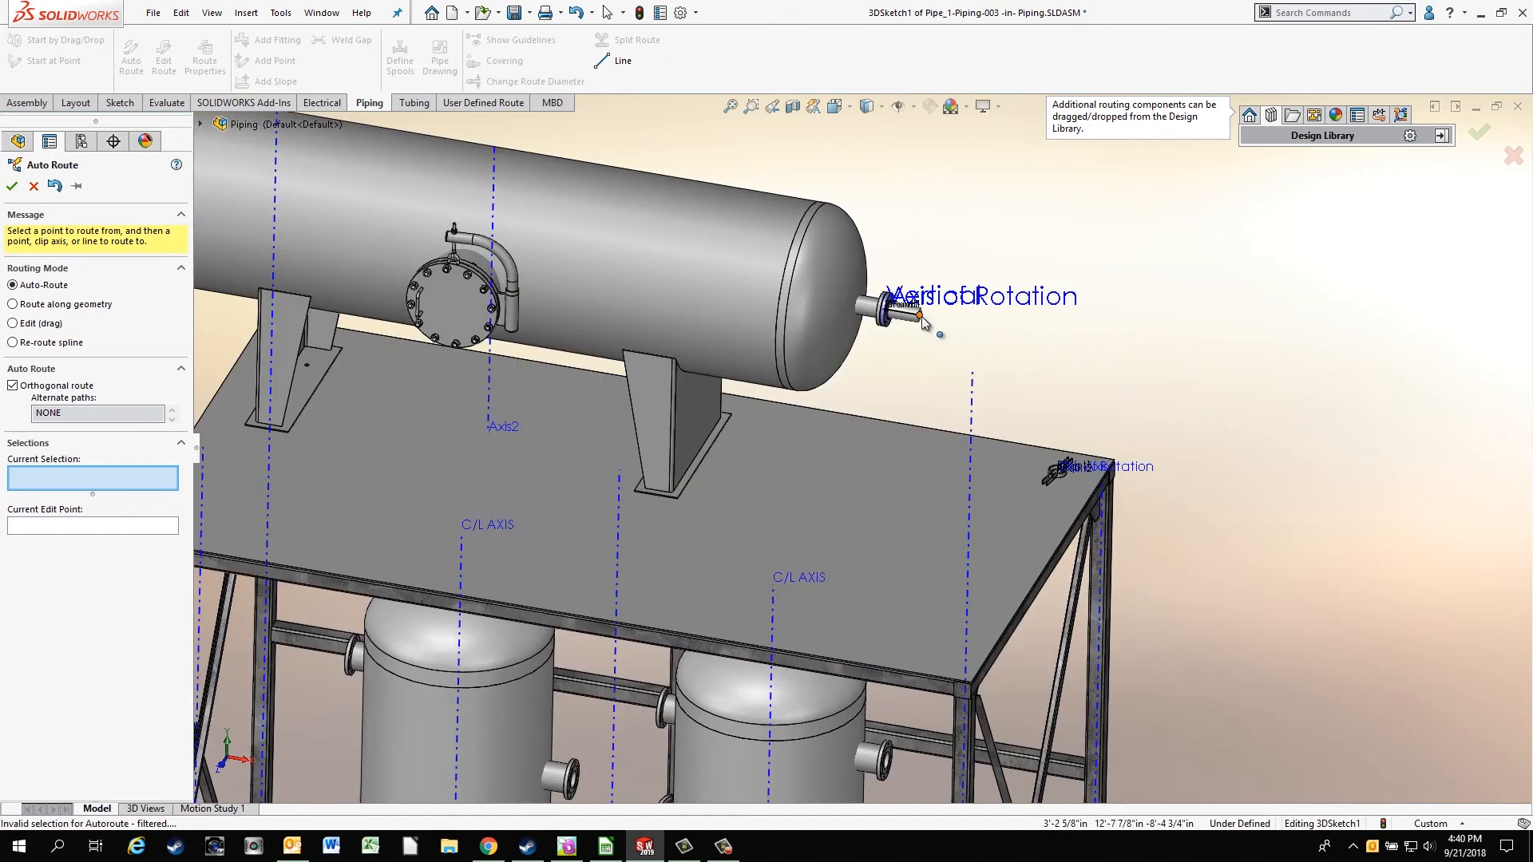
{"action": "left_click", "coordinate": [921, 316]}
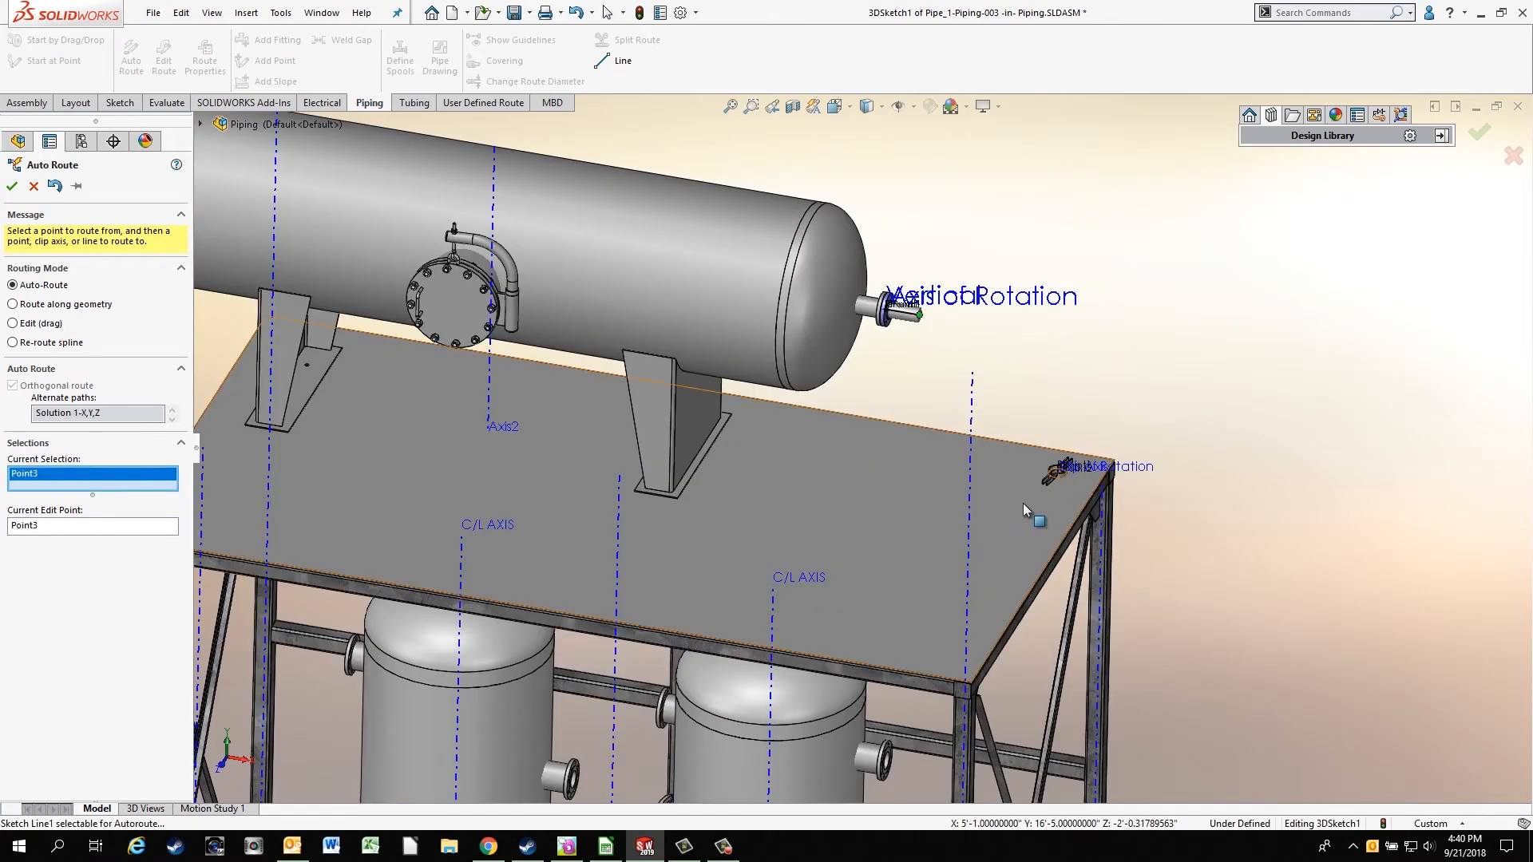
{"action": "scroll", "coordinate": [1053, 473], "scroll_direction": "down", "scroll_amount": 6}
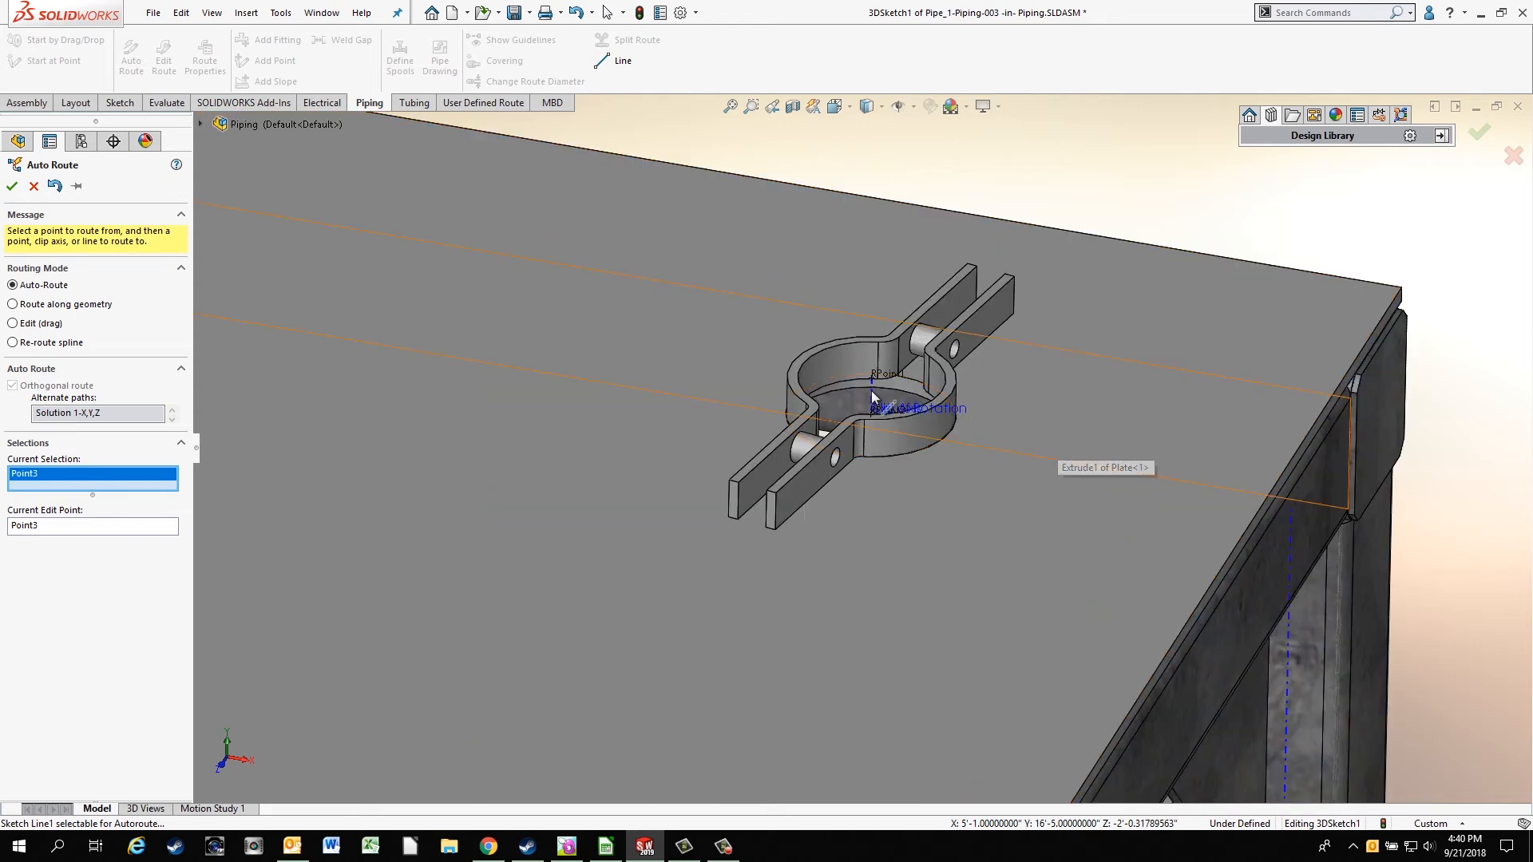
{"action": "left_click", "coordinate": [896, 410]}
{"action": "scroll", "coordinate": [910, 479], "scroll_direction": "up", "scroll_amount": 8}
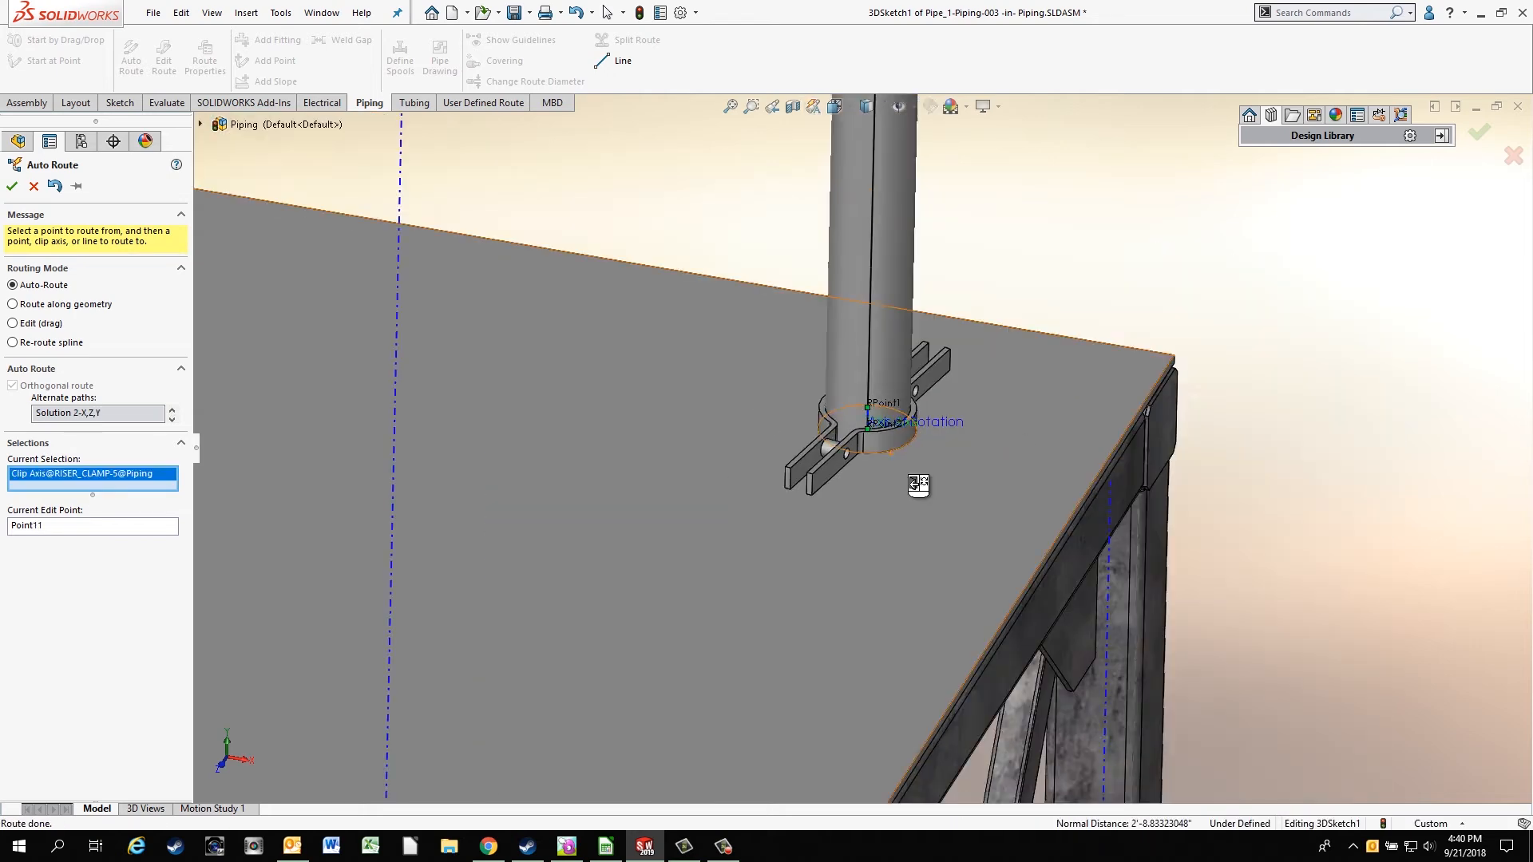
- Extend the auto-route from the riser clamp to the open stub end at the vertical vessel's new flange
{"action": "middle_click_drag", "start_coordinate": [846, 629], "coordinate": [886, 591]}
{"action": "scroll", "coordinate": [885, 593], "scroll_direction": "up", "scroll_amount": 4}
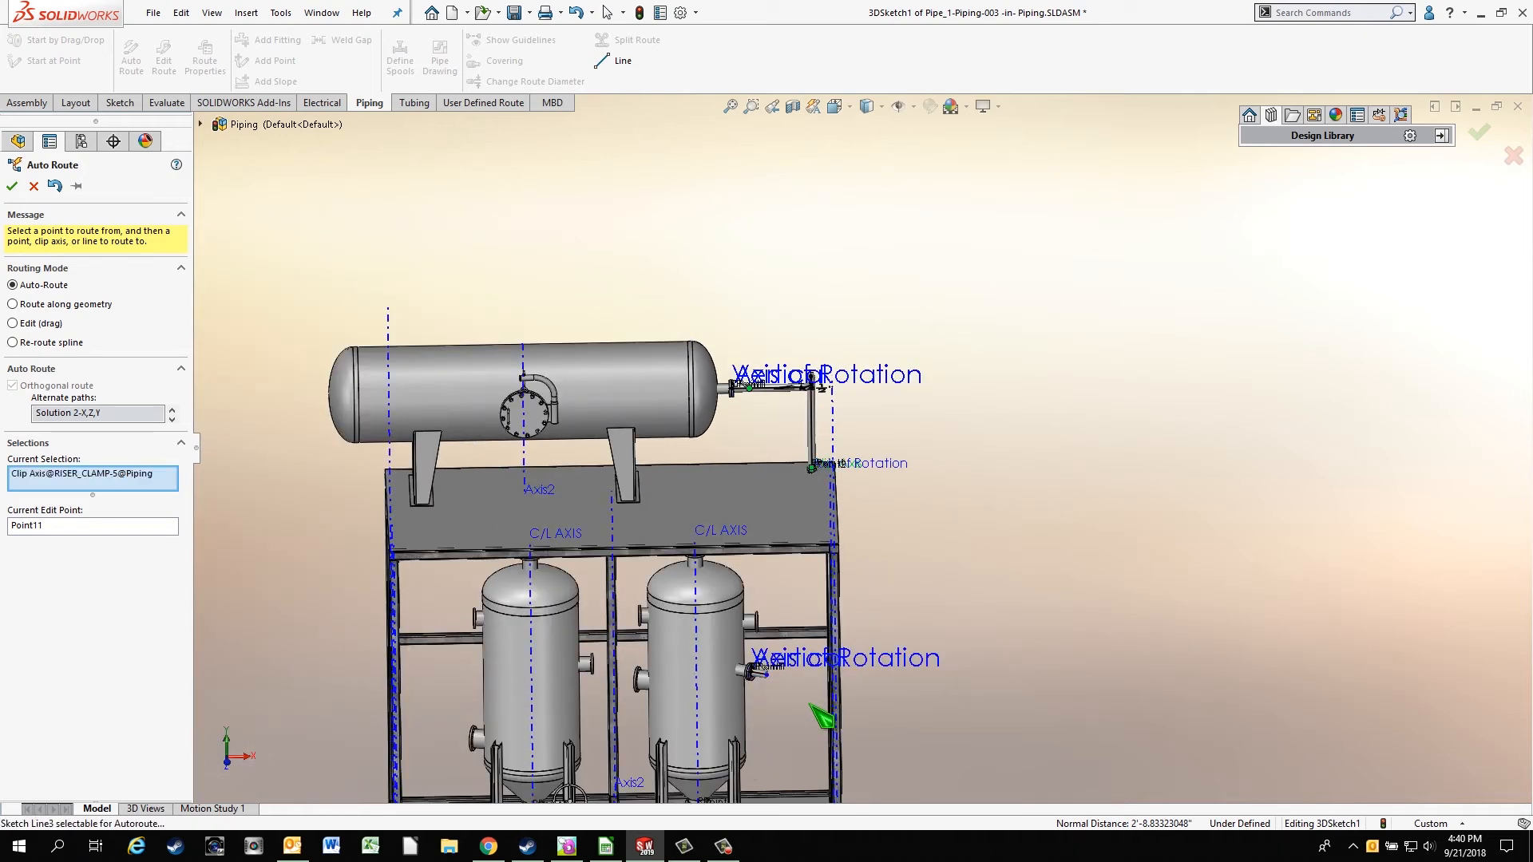
{"action": "scroll", "coordinate": [810, 706], "scroll_direction": "down", "scroll_amount": 5}
{"action": "left_click", "coordinate": [736, 547]}
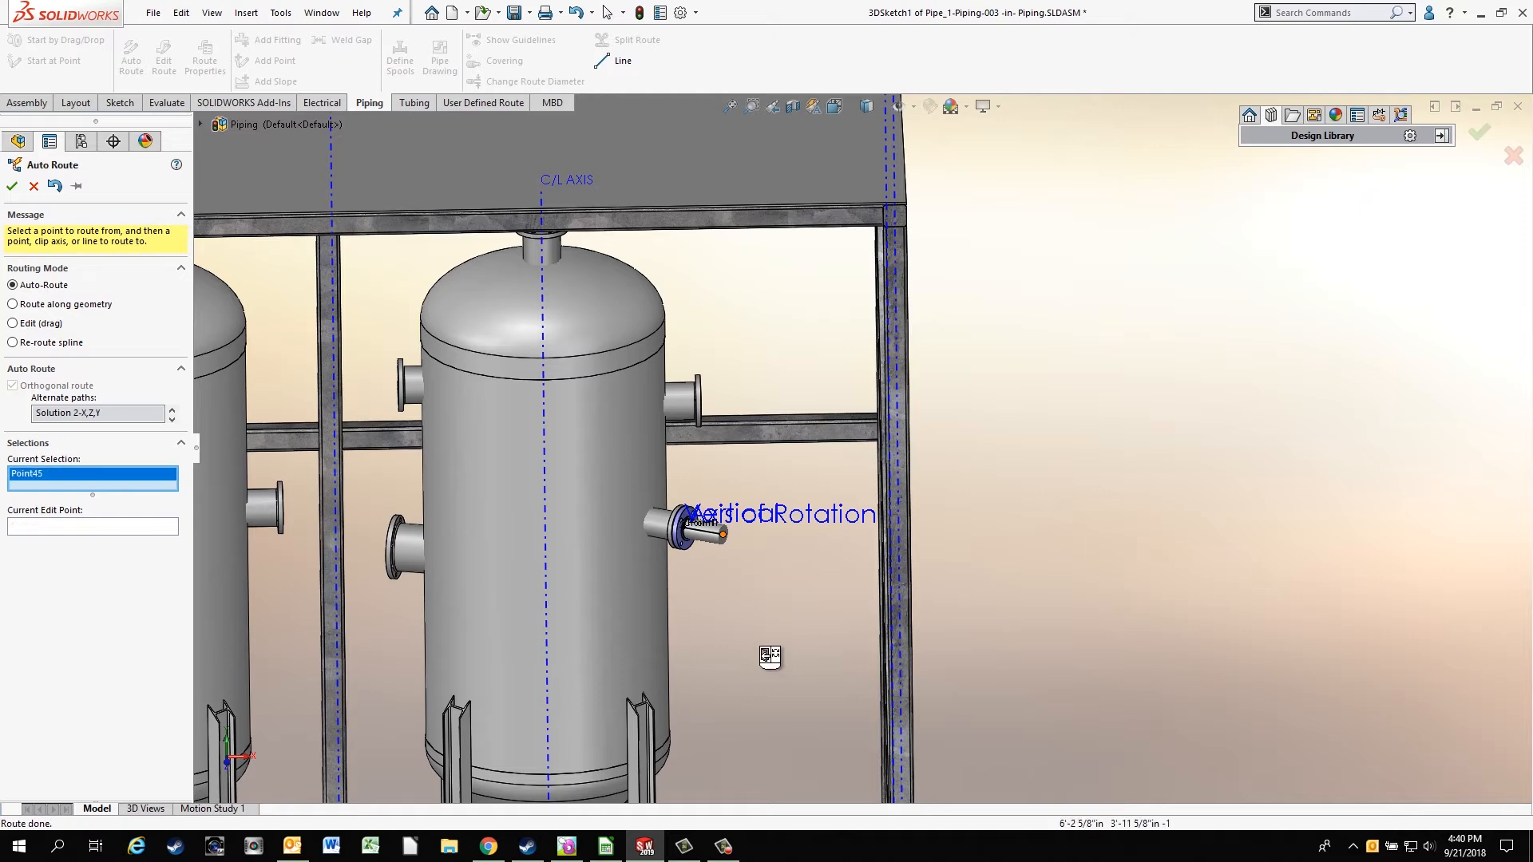
{"action": "middle_click_drag", "start_coordinate": [789, 620], "coordinate": [832, 613]}
{"action": "scroll", "coordinate": [832, 614], "scroll_direction": "up", "scroll_amount": 5}
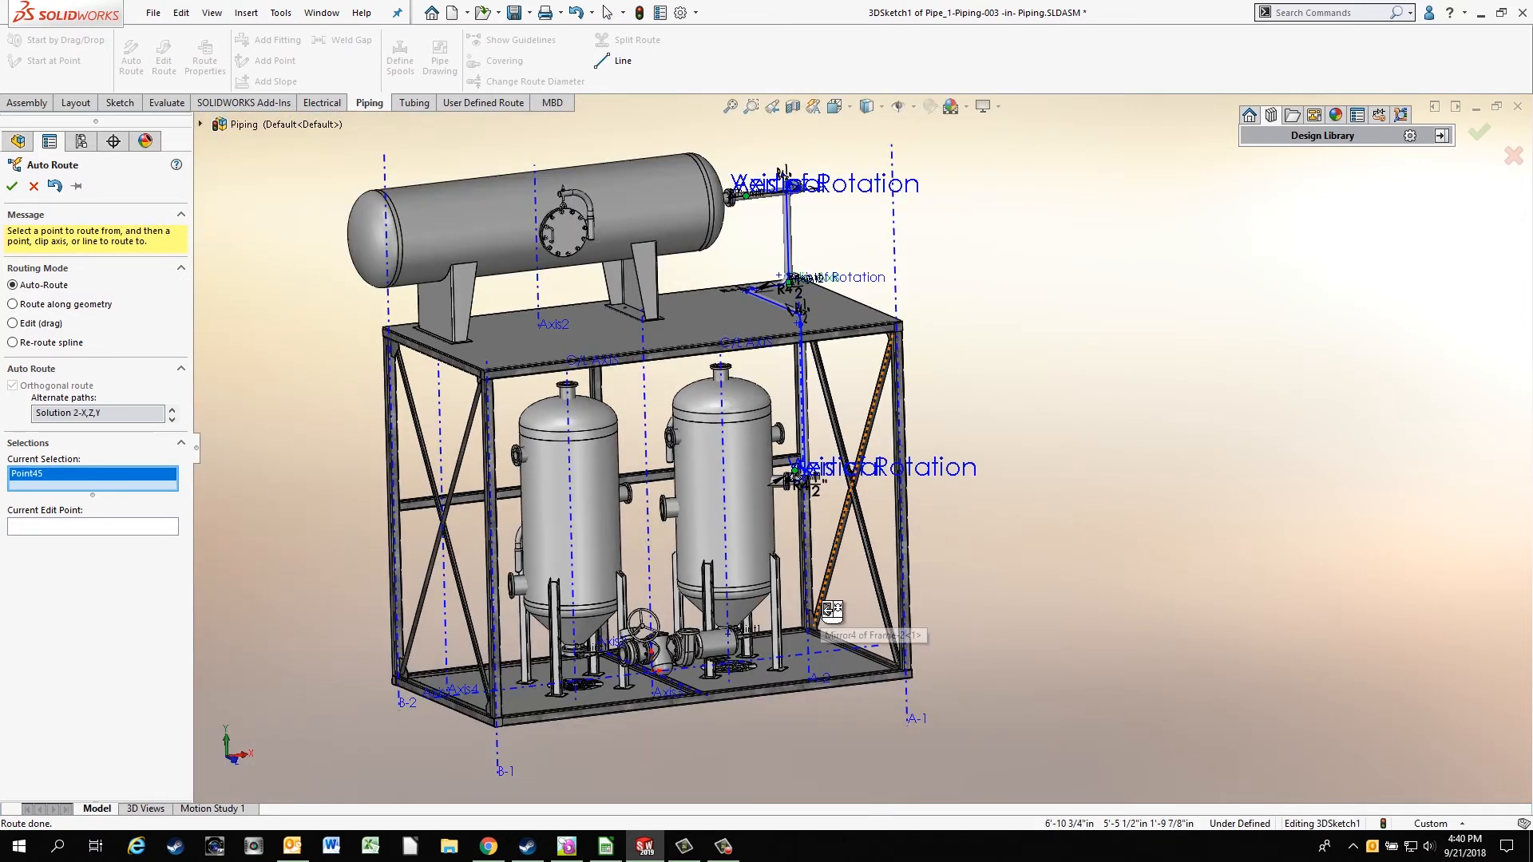
- Compare the alternate paths for the lower route, choose Solution 5-Z,X,Y and accept the auto-route
{"action": "middle_click_drag", "start_coordinate": [1040, 339], "coordinate": [1028, 343]}
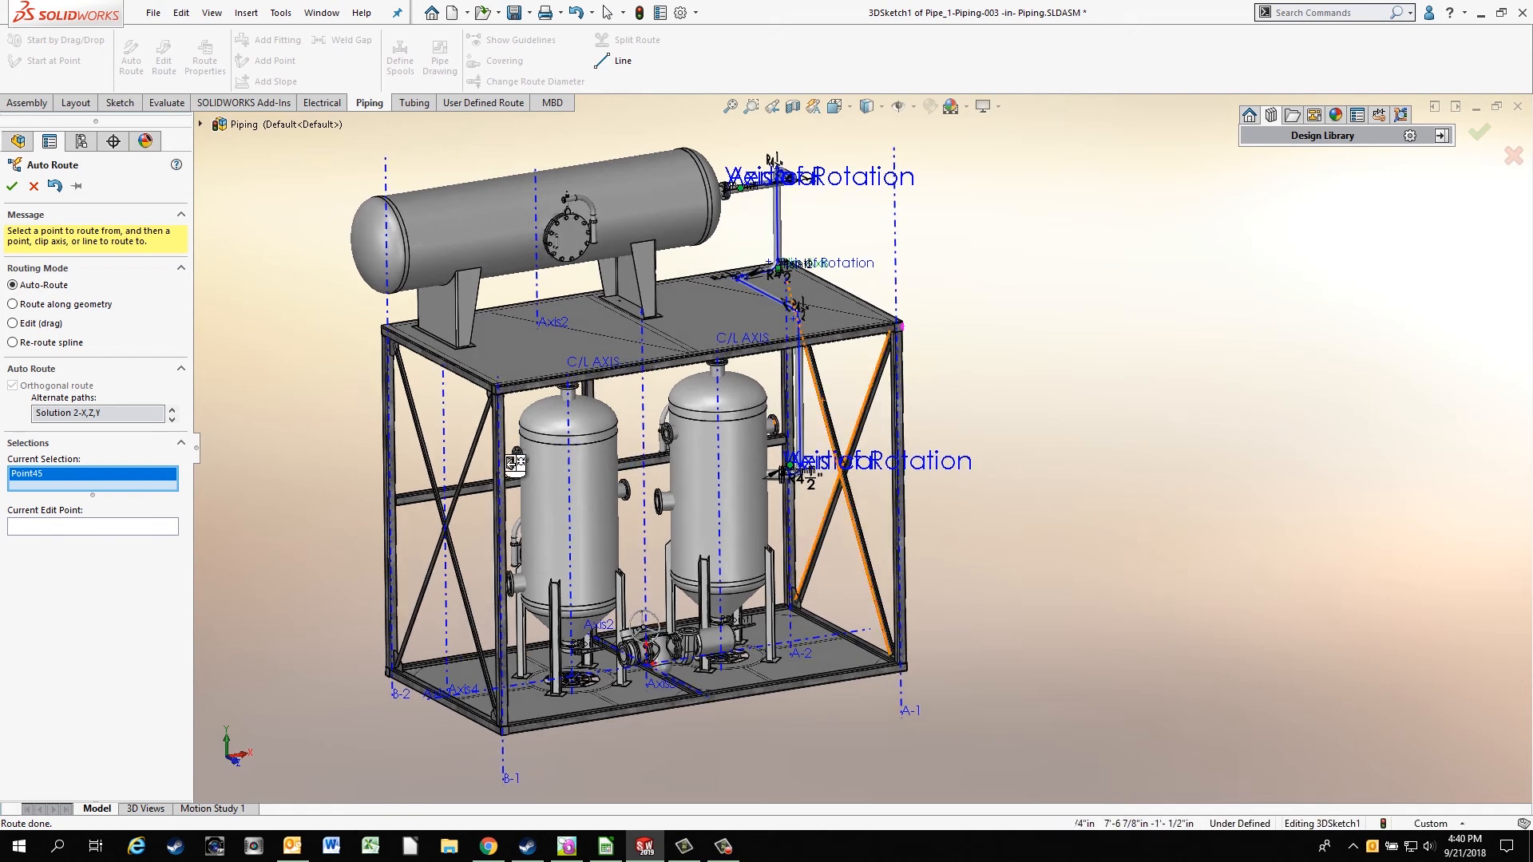
{"action": "left_click", "coordinate": [172, 408]}
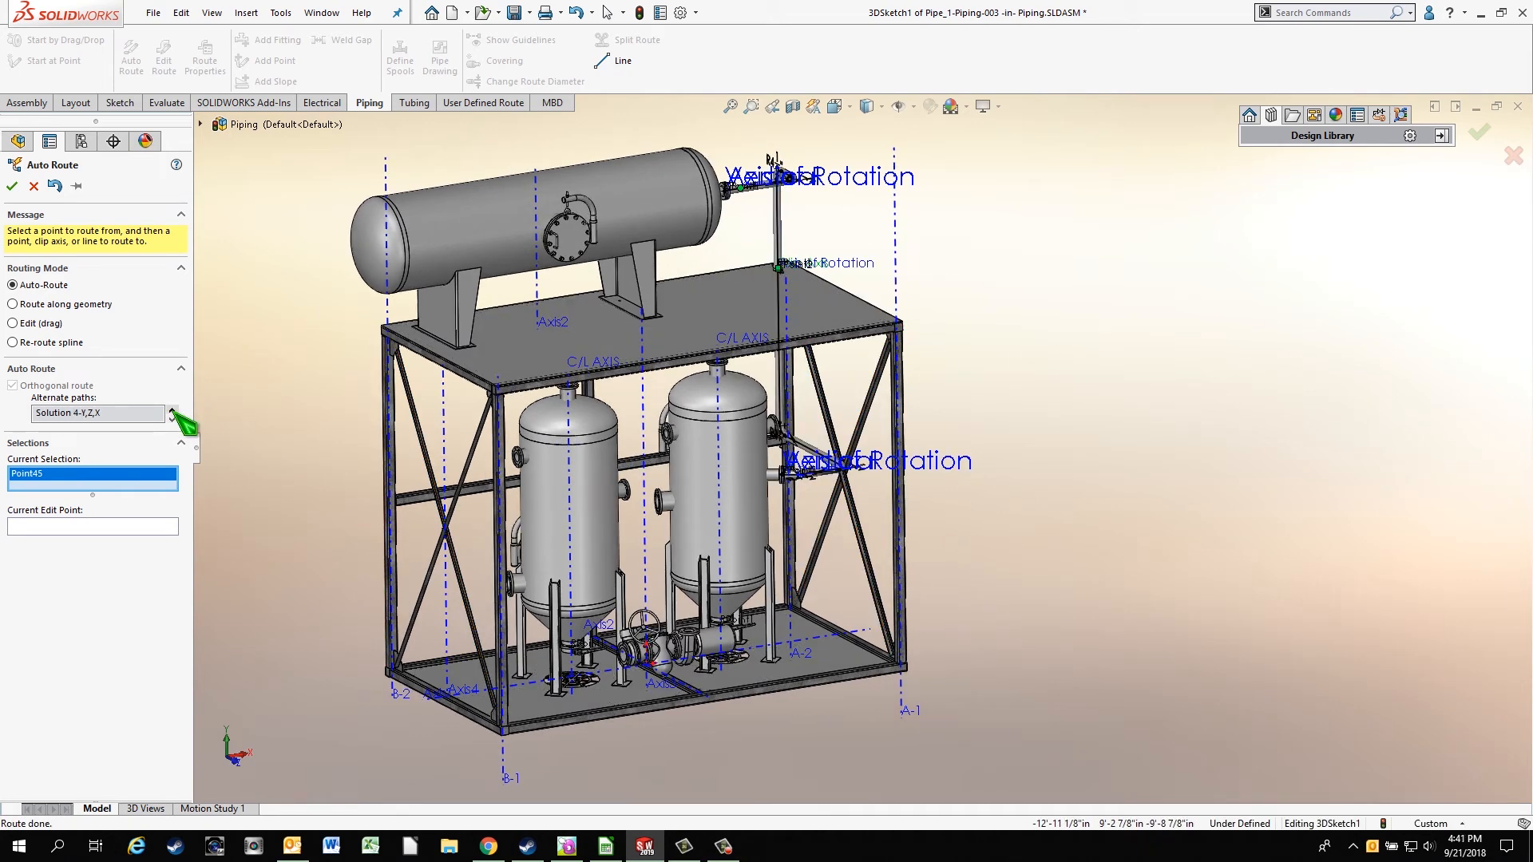
{"action": "scroll", "coordinate": [856, 484], "scroll_direction": "down", "scroll_amount": 10}
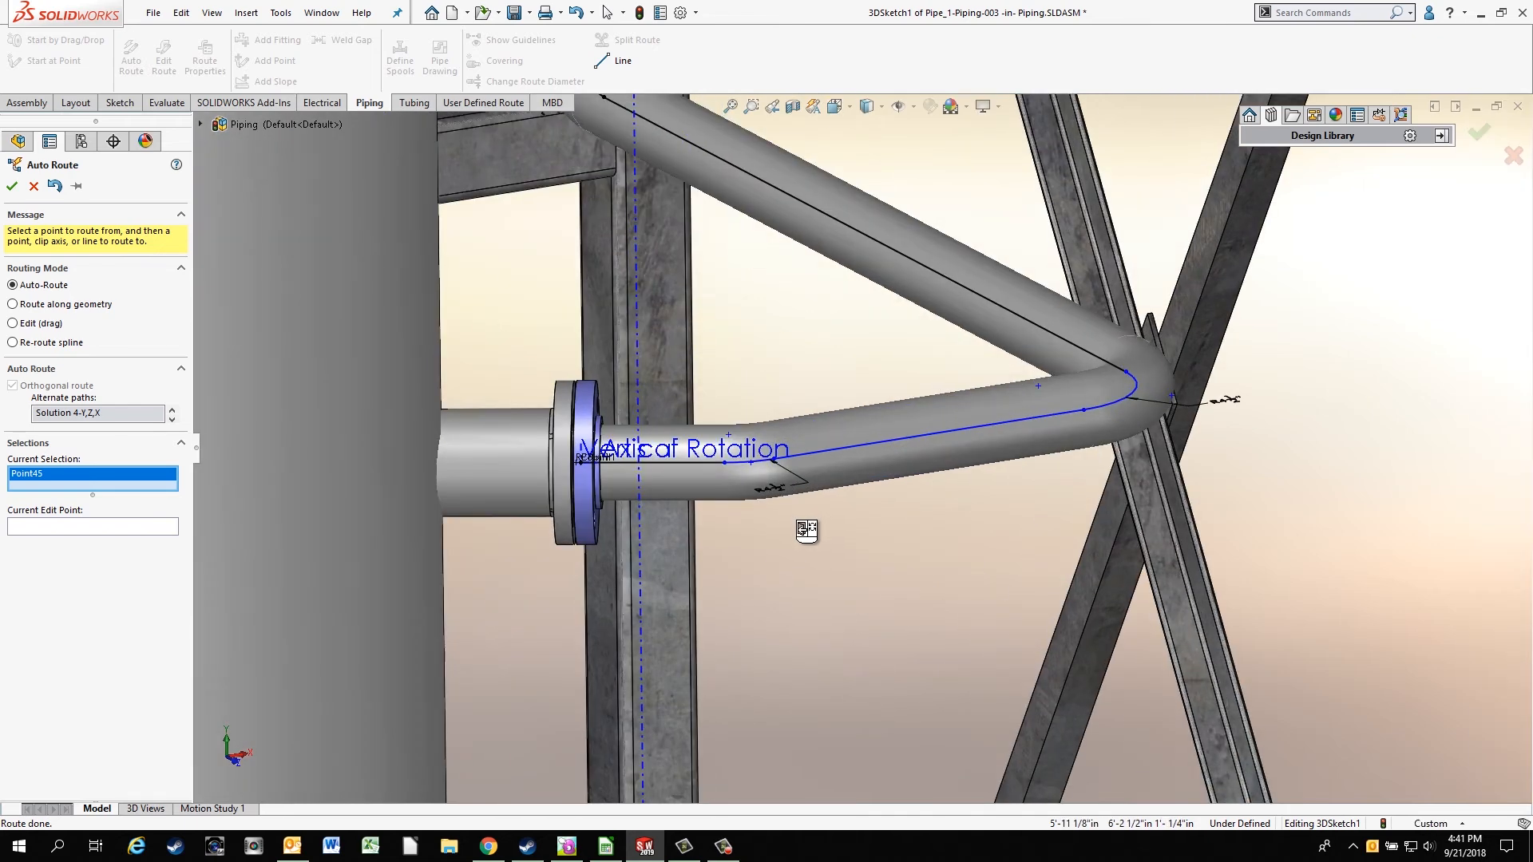
{"action": "mouse_move", "coordinate": [797, 531]}
{"action": "middle_mouse_down"}
{"action": "mouse_move", "coordinate": [794, 551]}
{"action": "mouse_move", "coordinate": [792, 505]}
{"action": "middle_mouse_up"}
{"action": "middle_click_drag", "start_coordinate": [806, 389], "coordinate": [687, 530]}
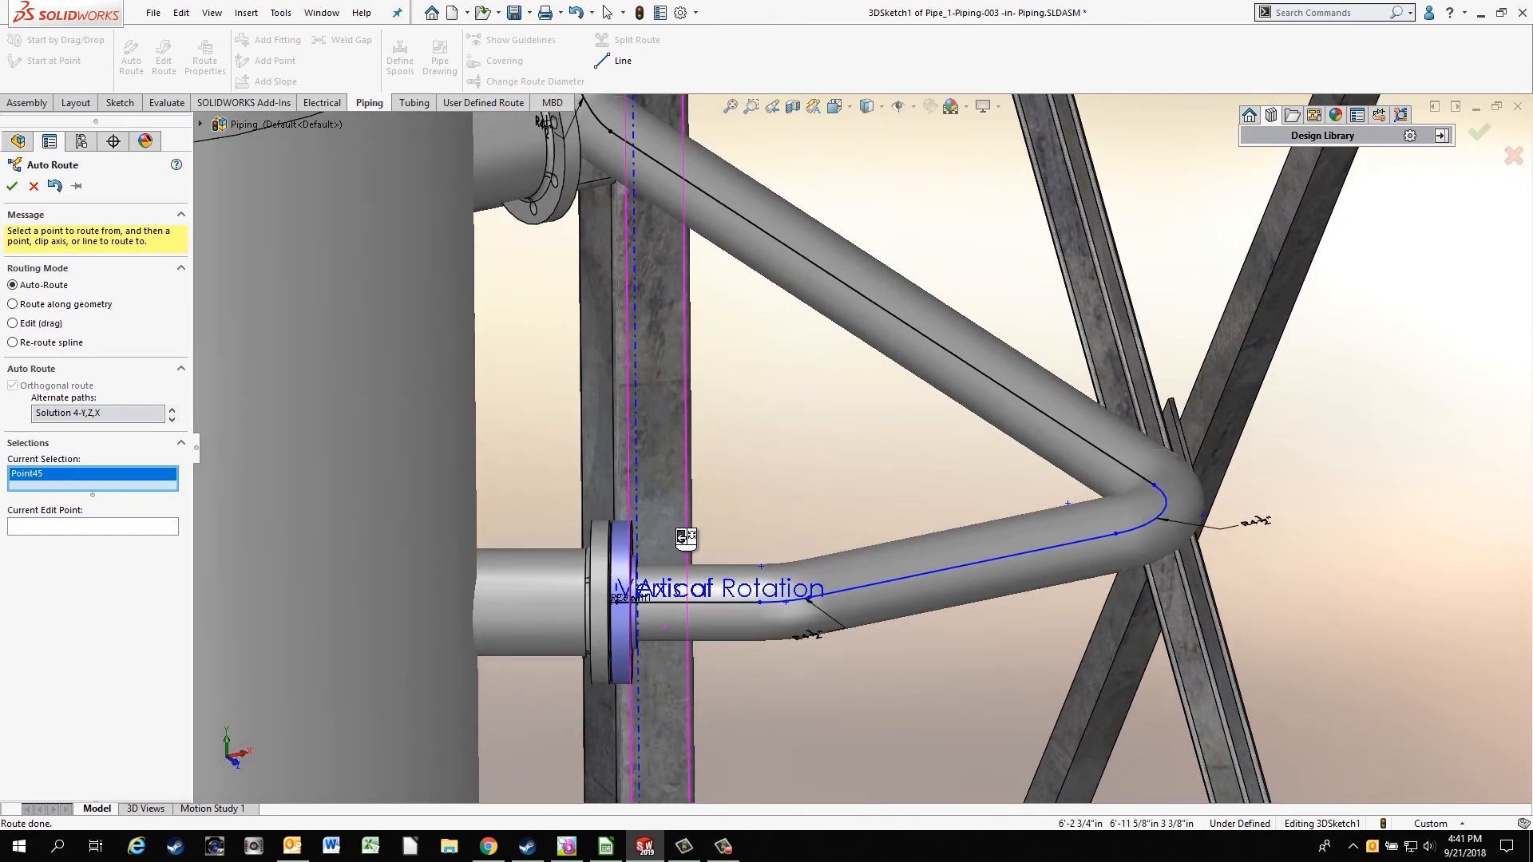
{"action": "middle_click_drag", "start_coordinate": [589, 587], "coordinate": [512, 589]}
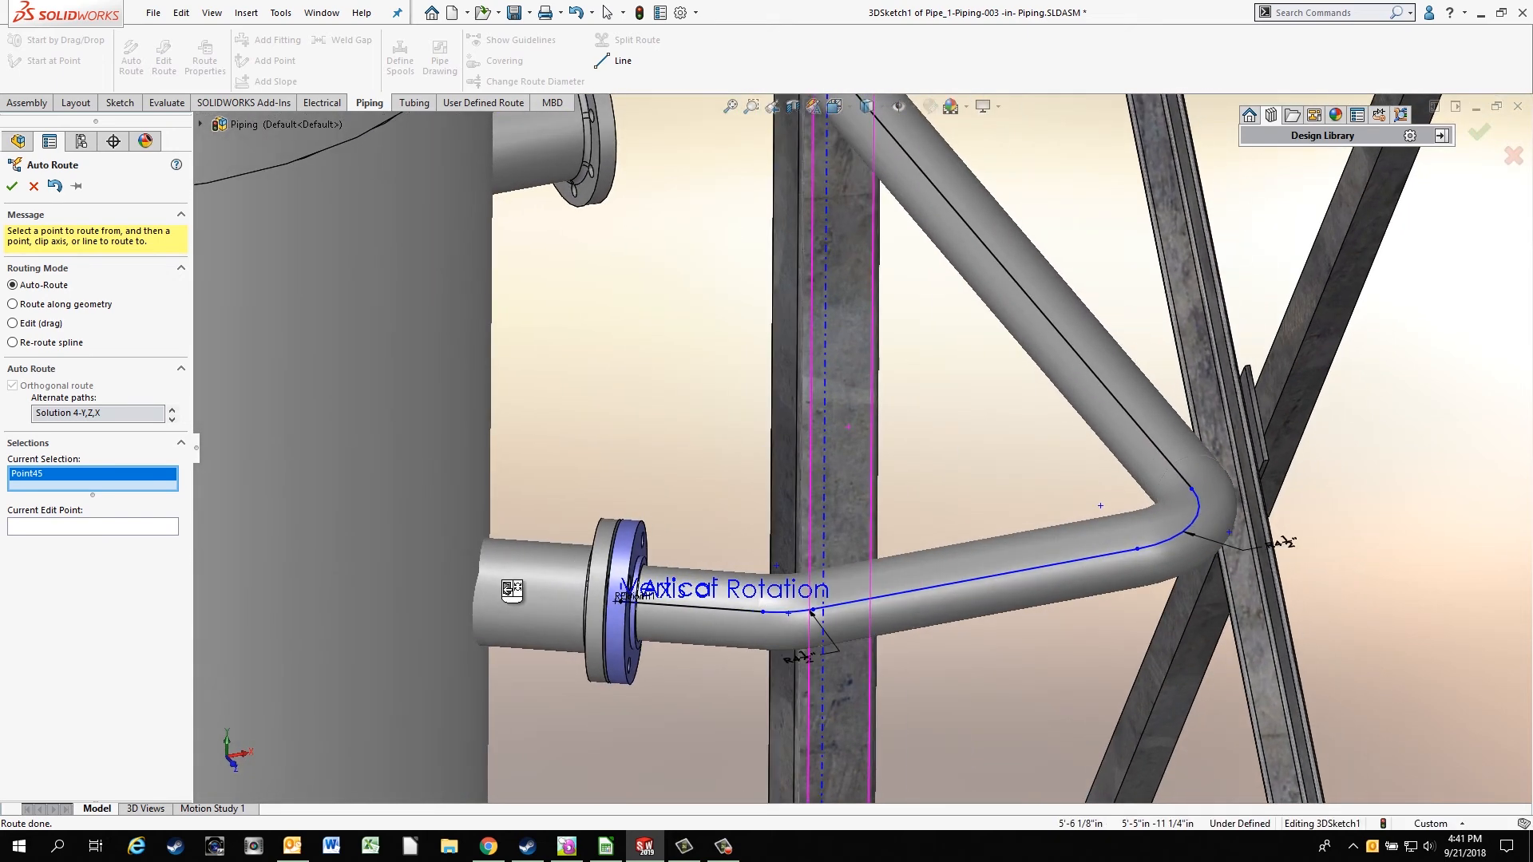
{"action": "left_click", "coordinate": [172, 409]}
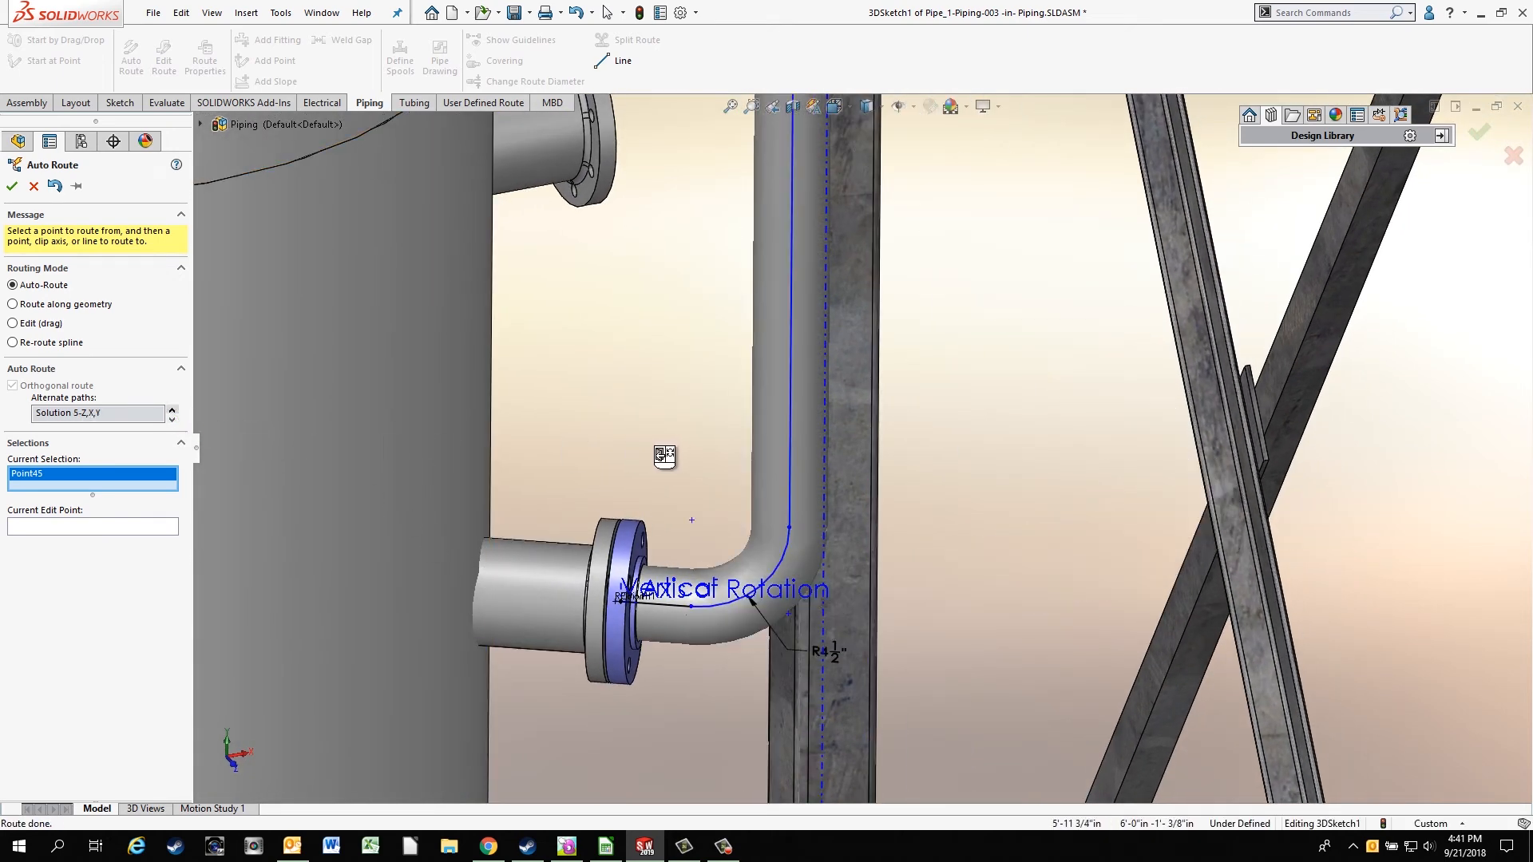
{"action": "scroll", "coordinate": [661, 455], "scroll_direction": "up", "scroll_amount": 5}
{"action": "middle_click_drag", "start_coordinate": [698, 453], "coordinate": [887, 479]}
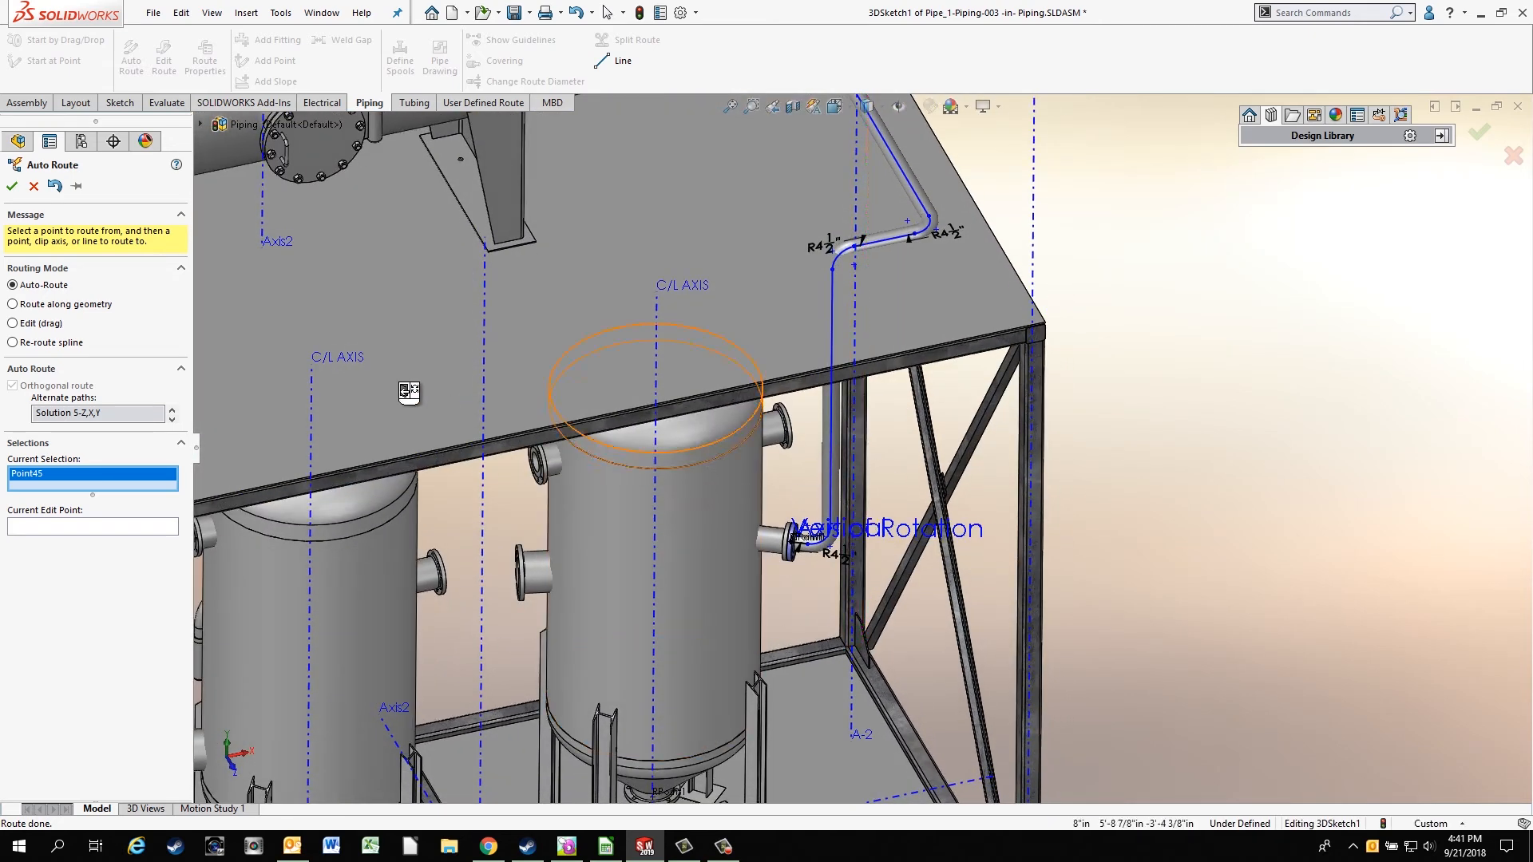
{"action": "left_click", "coordinate": [12, 187]}
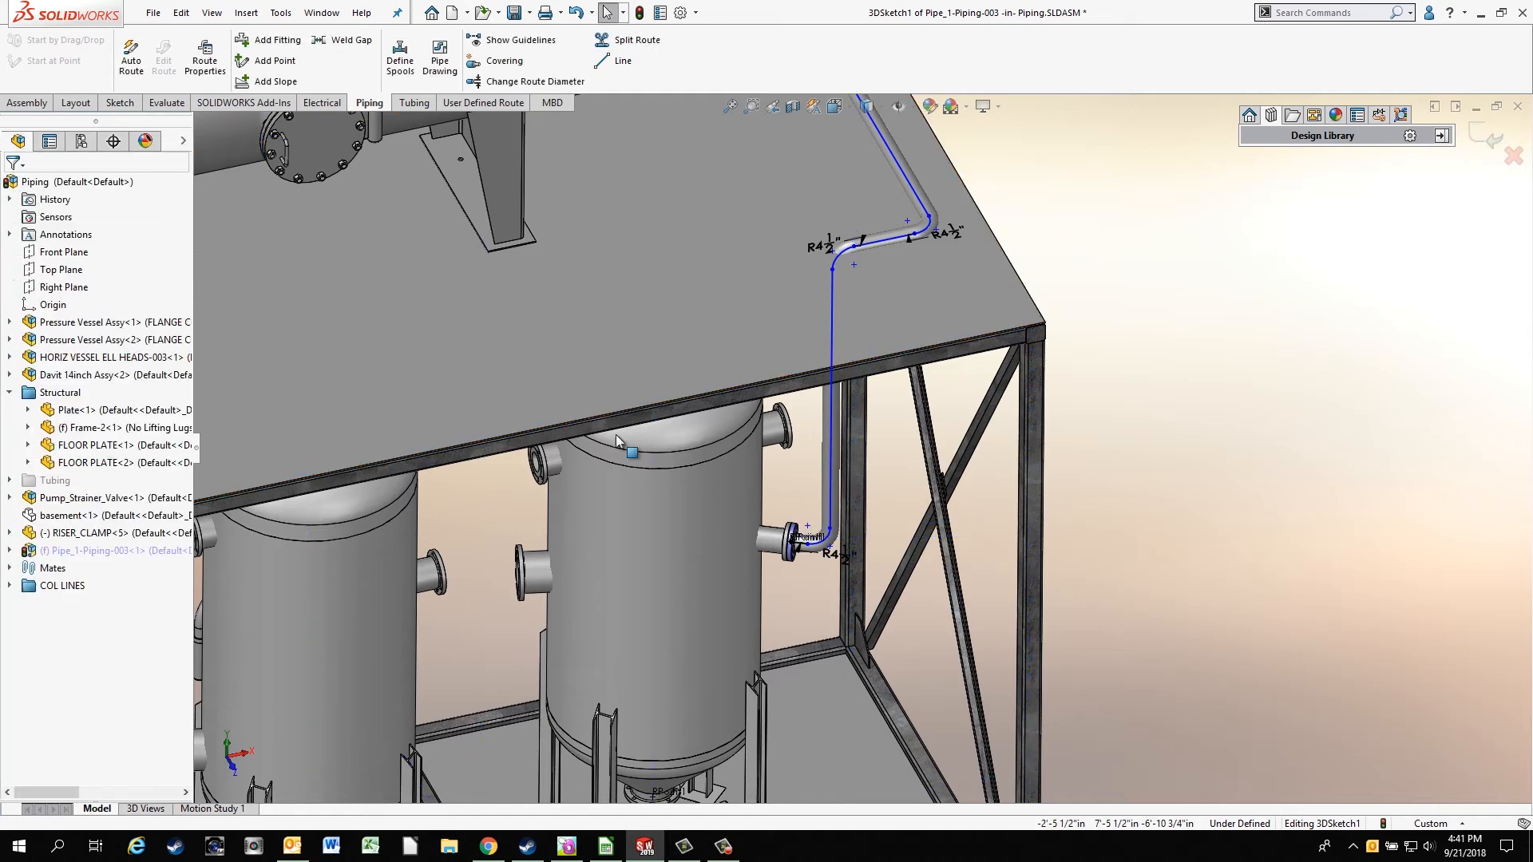
- Lower the pipe run that lies along the plate so that it passes beneath the upper plate
{"action": "scroll", "coordinate": [1030, 462], "scroll_direction": "up", "scroll_amount": 5}
{"action": "middle_click_drag", "start_coordinate": [965, 347], "coordinate": [843, 423]}
{"action": "scroll", "coordinate": [840, 431], "scroll_direction": "down", "scroll_amount": 3}
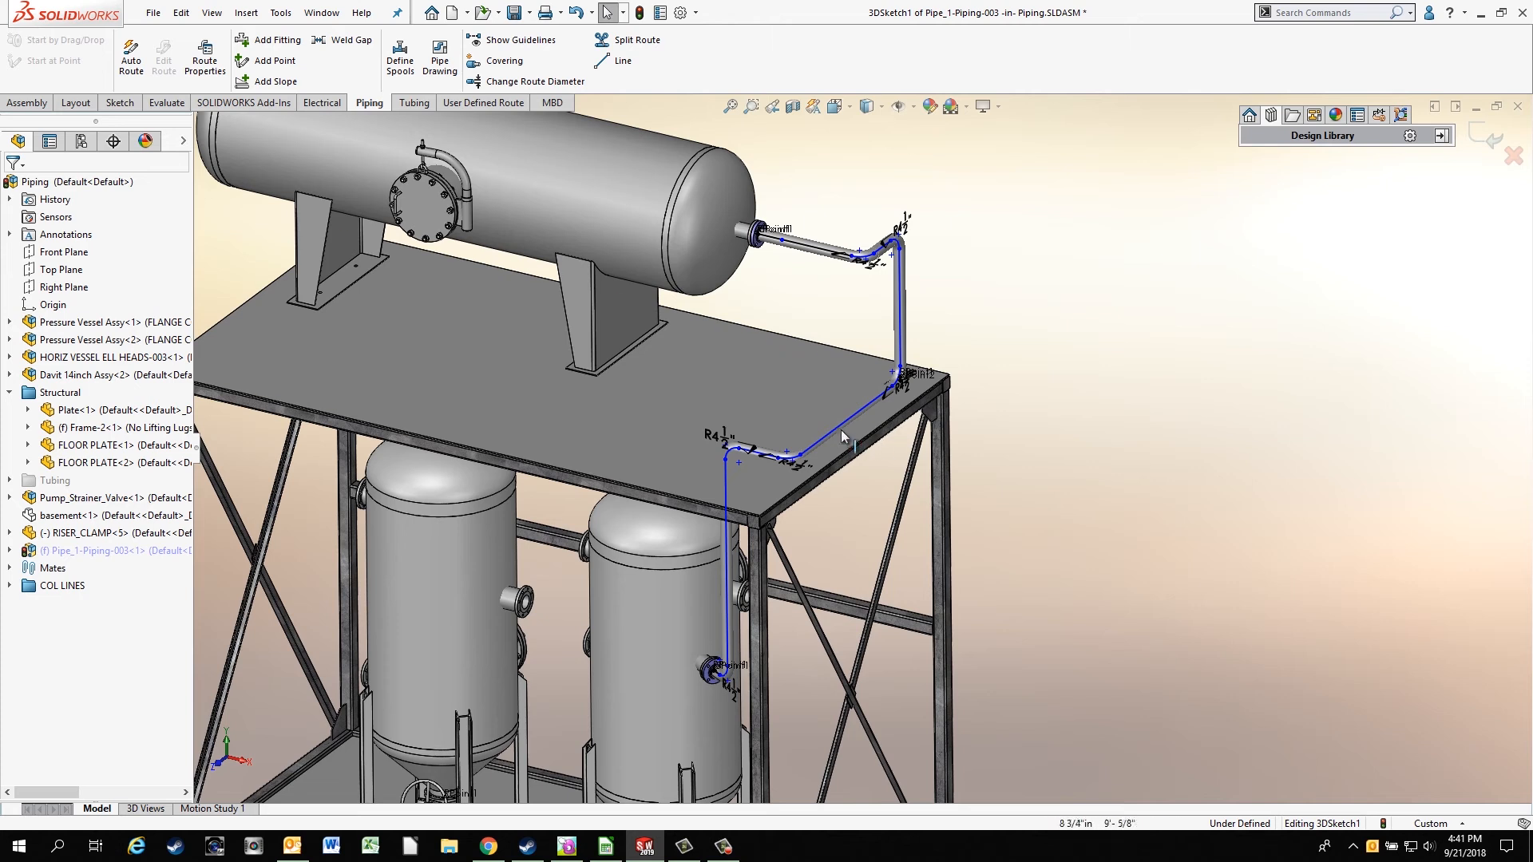
{"action": "left_click_drag", "start_coordinate": [840, 428], "coordinate": [814, 550]}
- Move the vertical pipe line out of the riser clamp and try to relate it to the clamp's route point
{"action": "scroll", "coordinate": [947, 418], "scroll_direction": "down", "scroll_amount": 3}
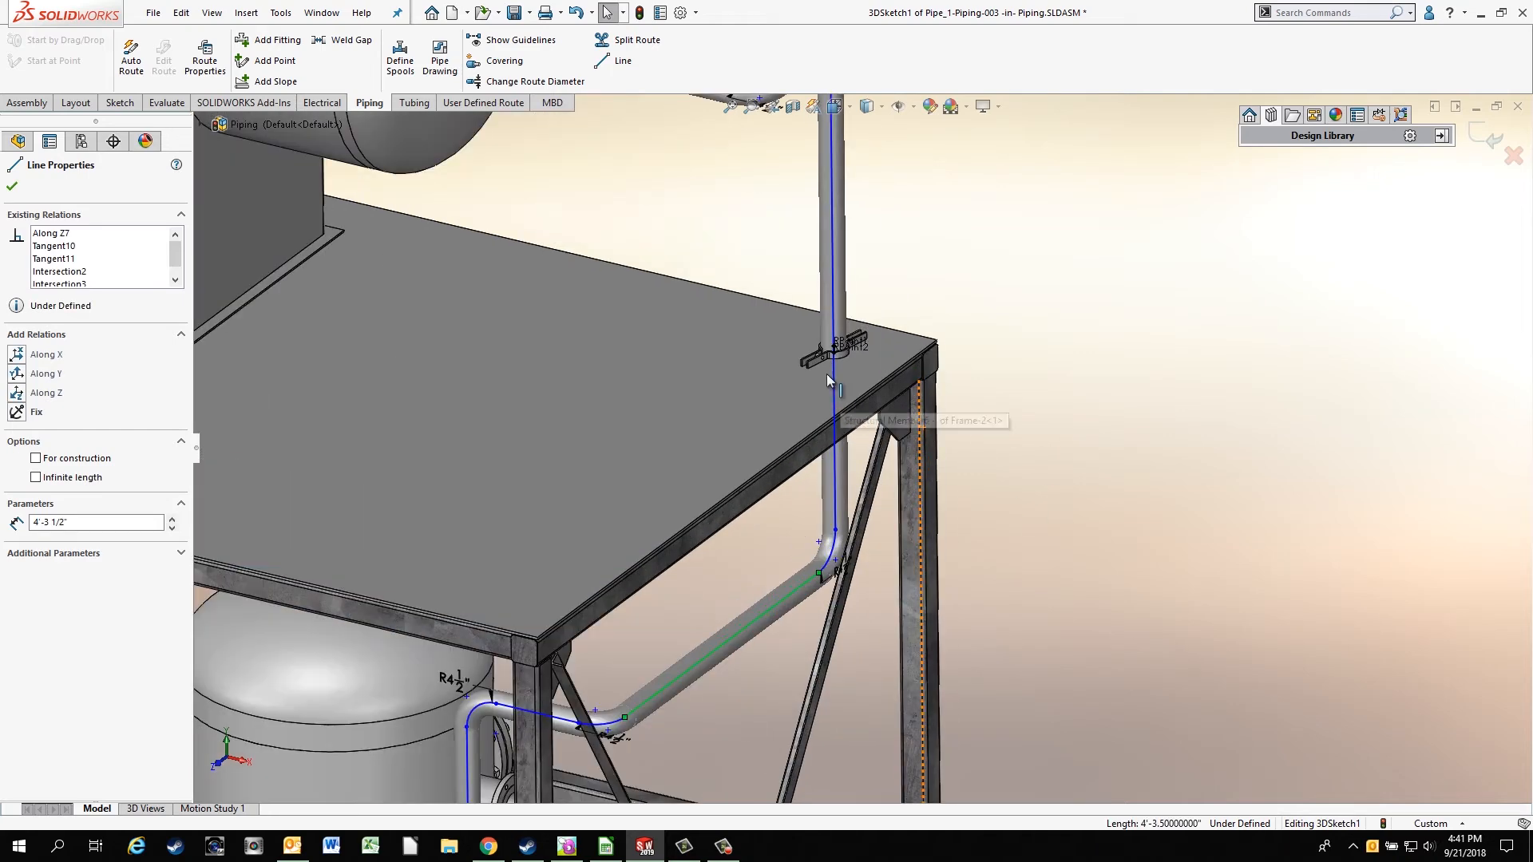
{"action": "scroll", "coordinate": [831, 367], "scroll_direction": "down", "scroll_amount": 3}
{"action": "left_click_drag", "start_coordinate": [849, 343], "coordinate": [751, 337]}
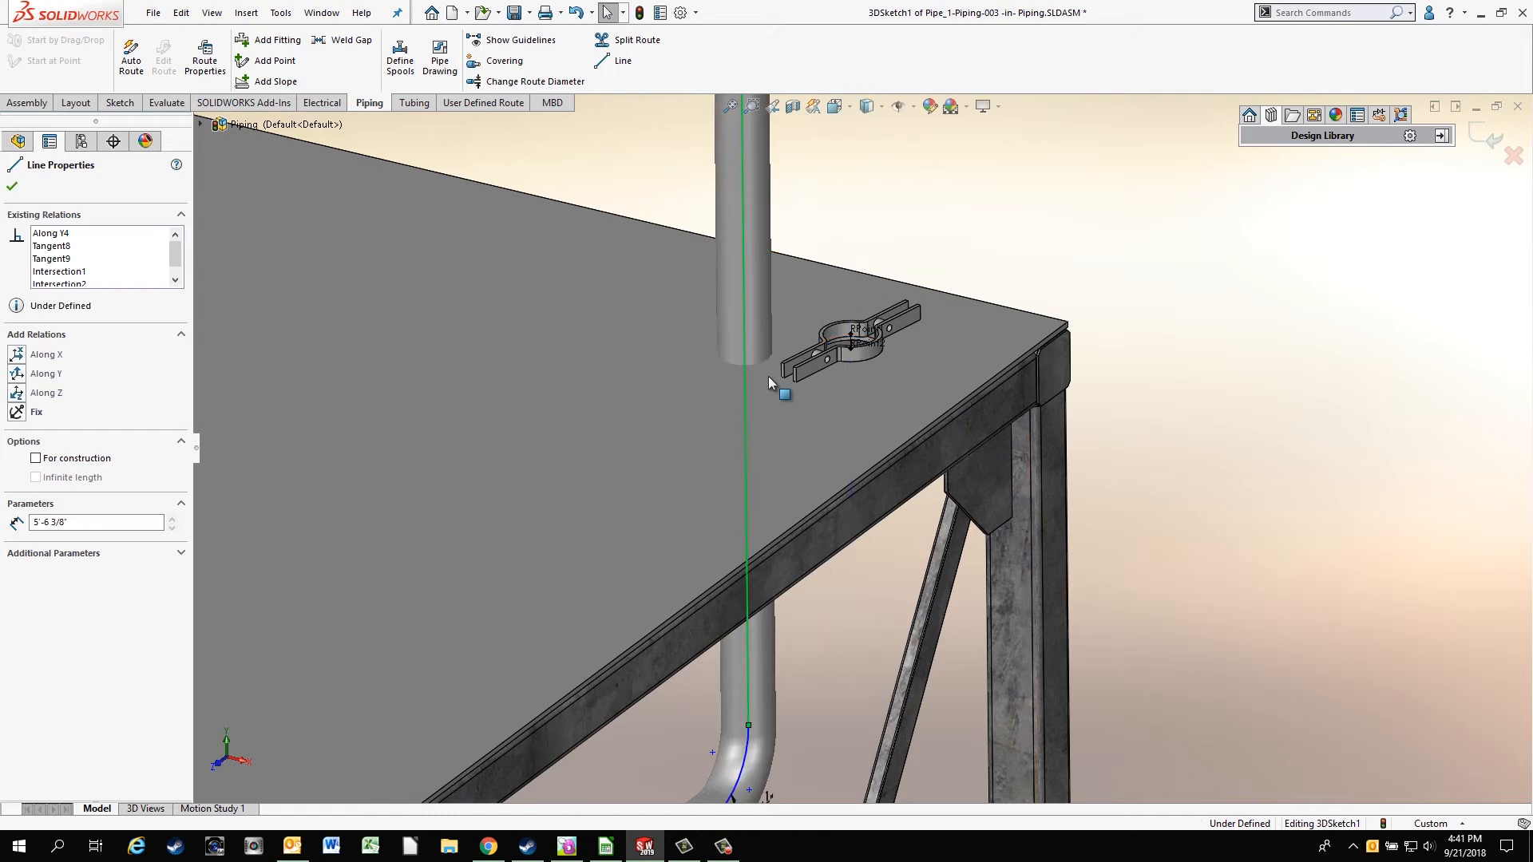
{"action": "left_click", "coordinate": [853, 345], "text": "ctrl"}
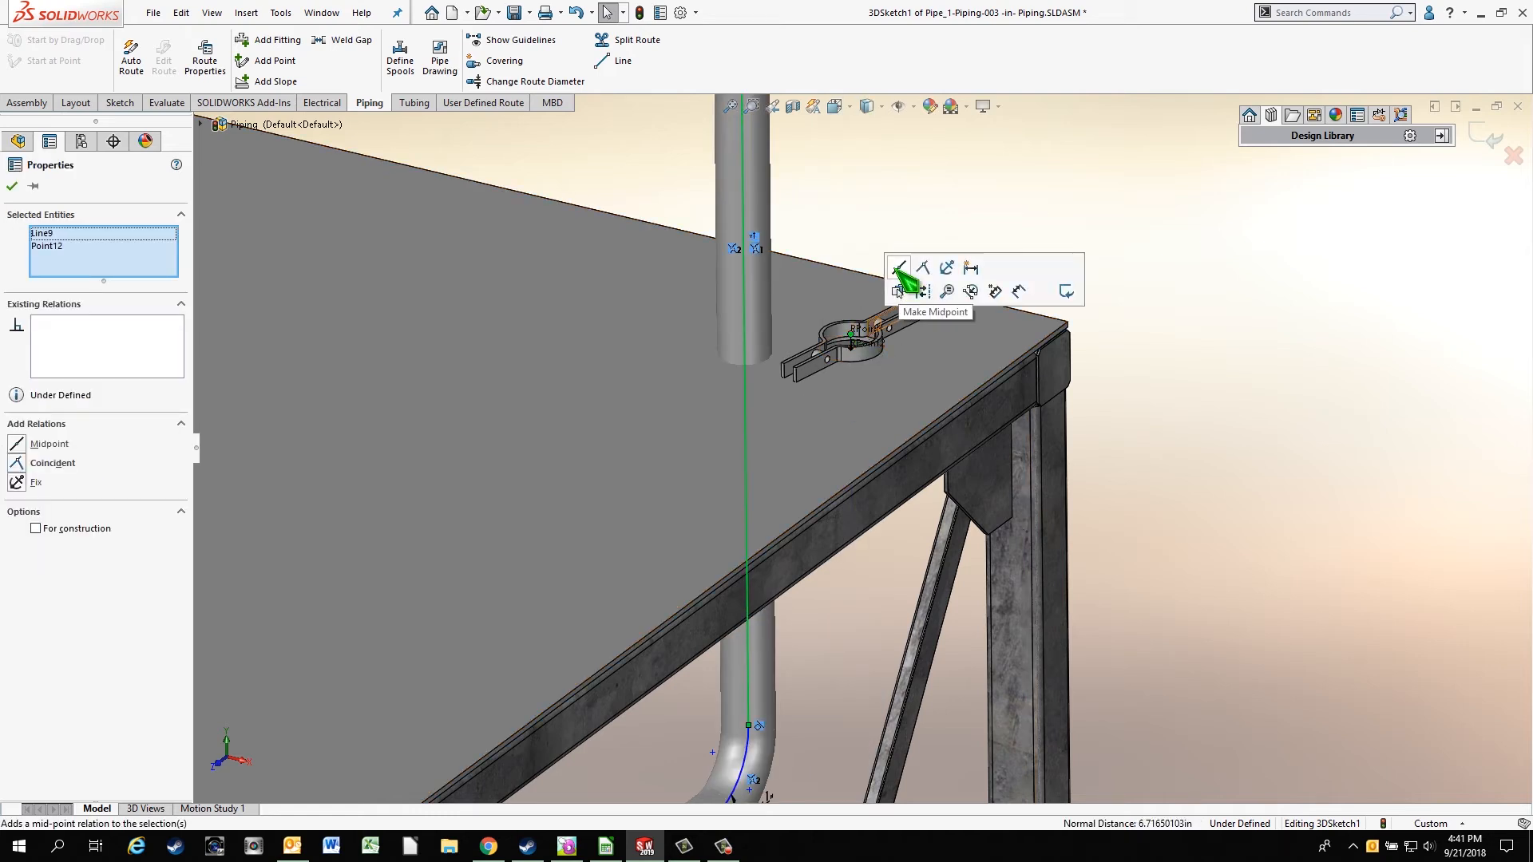
{"action": "left_click", "coordinate": [1002, 273]}
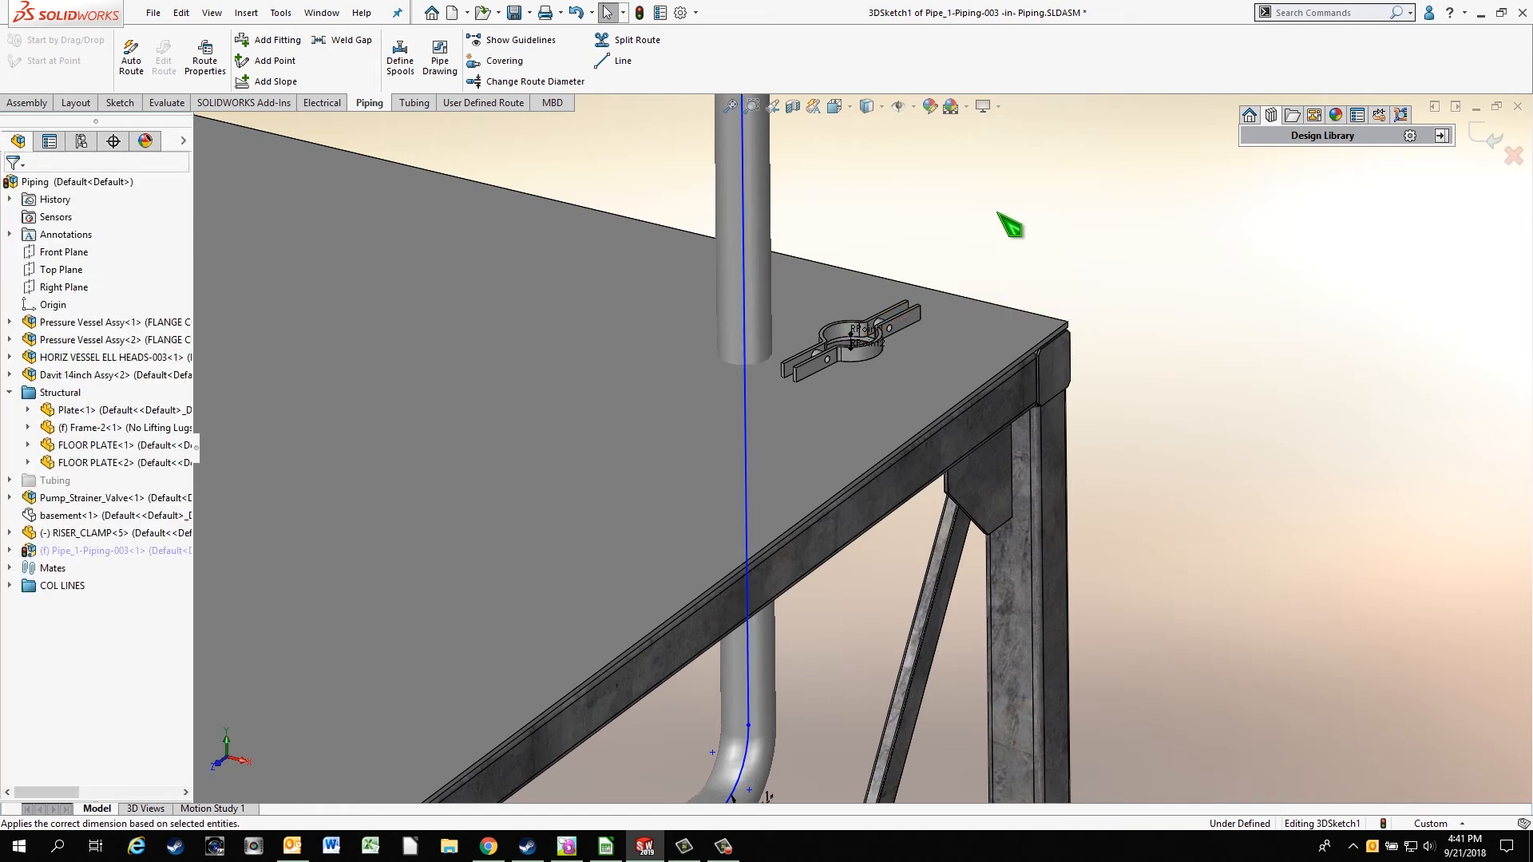
- Make the vertical pipe line collinear with the riser clamp's construction line
{"action": "scroll", "coordinate": [869, 380], "scroll_direction": "down", "scroll_amount": 2}
{"action": "scroll", "coordinate": [869, 380], "scroll_direction": "down", "scroll_amount": 2}
{"action": "left_click", "coordinate": [836, 323]}
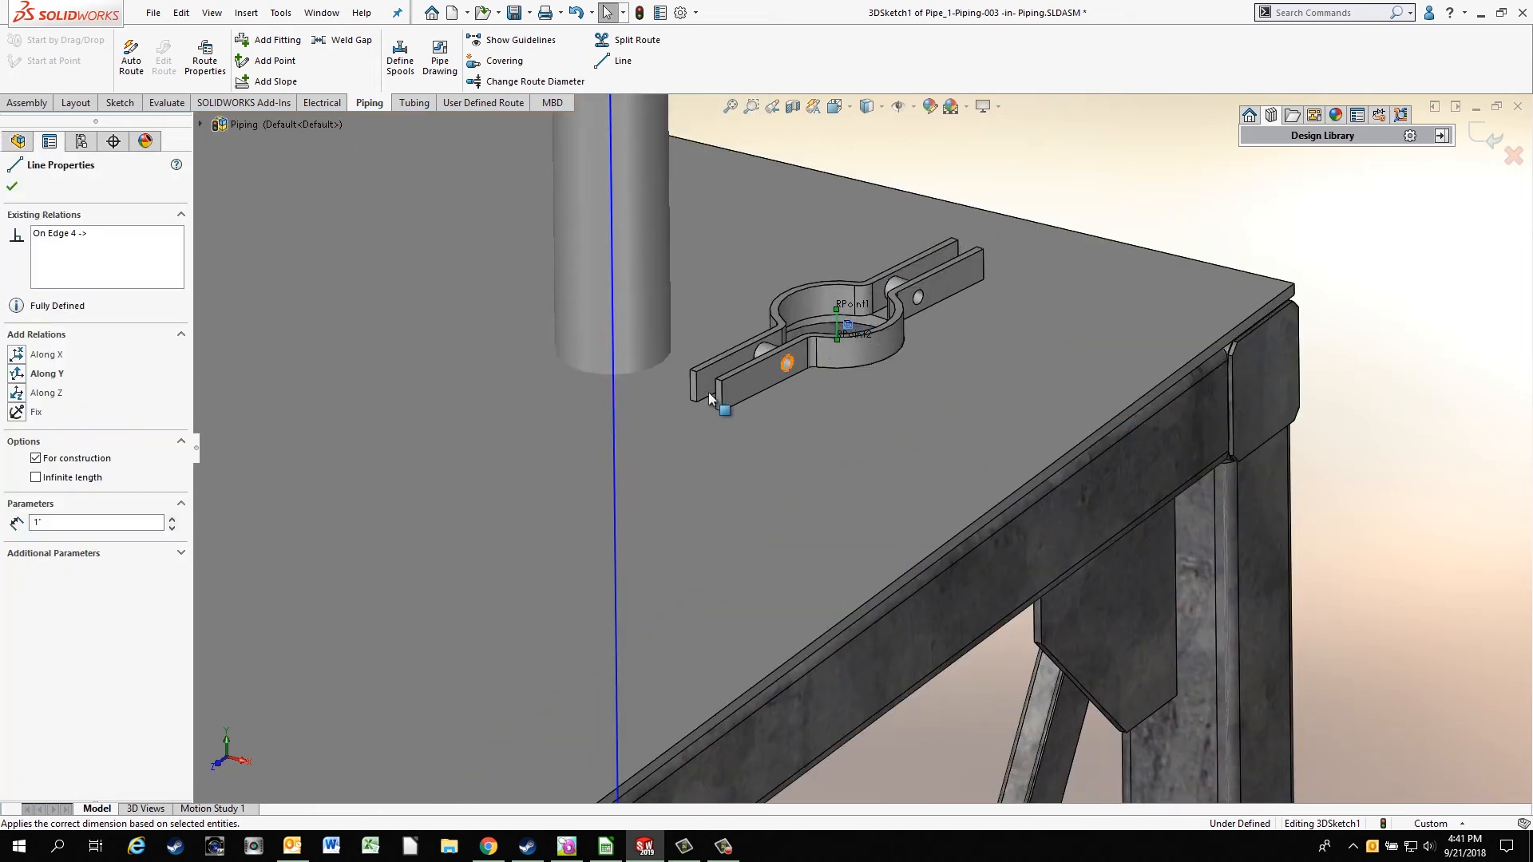
{"action": "left_click", "coordinate": [615, 374], "text": "ctrl"}
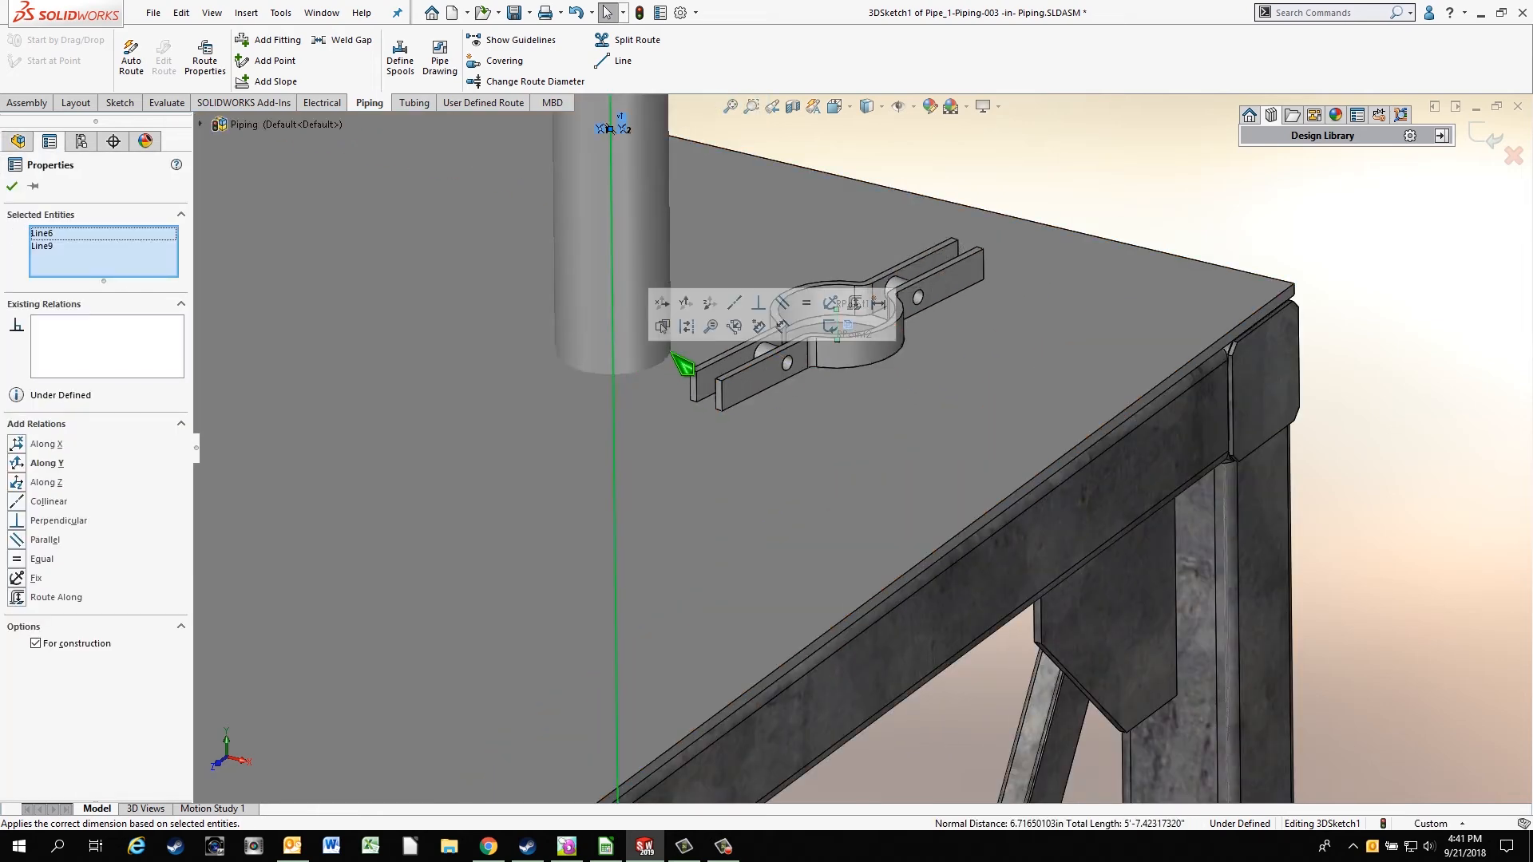
{"action": "left_click", "coordinate": [735, 304]}
{"action": "scroll", "coordinate": [783, 435], "scroll_direction": "up", "scroll_amount": 3}
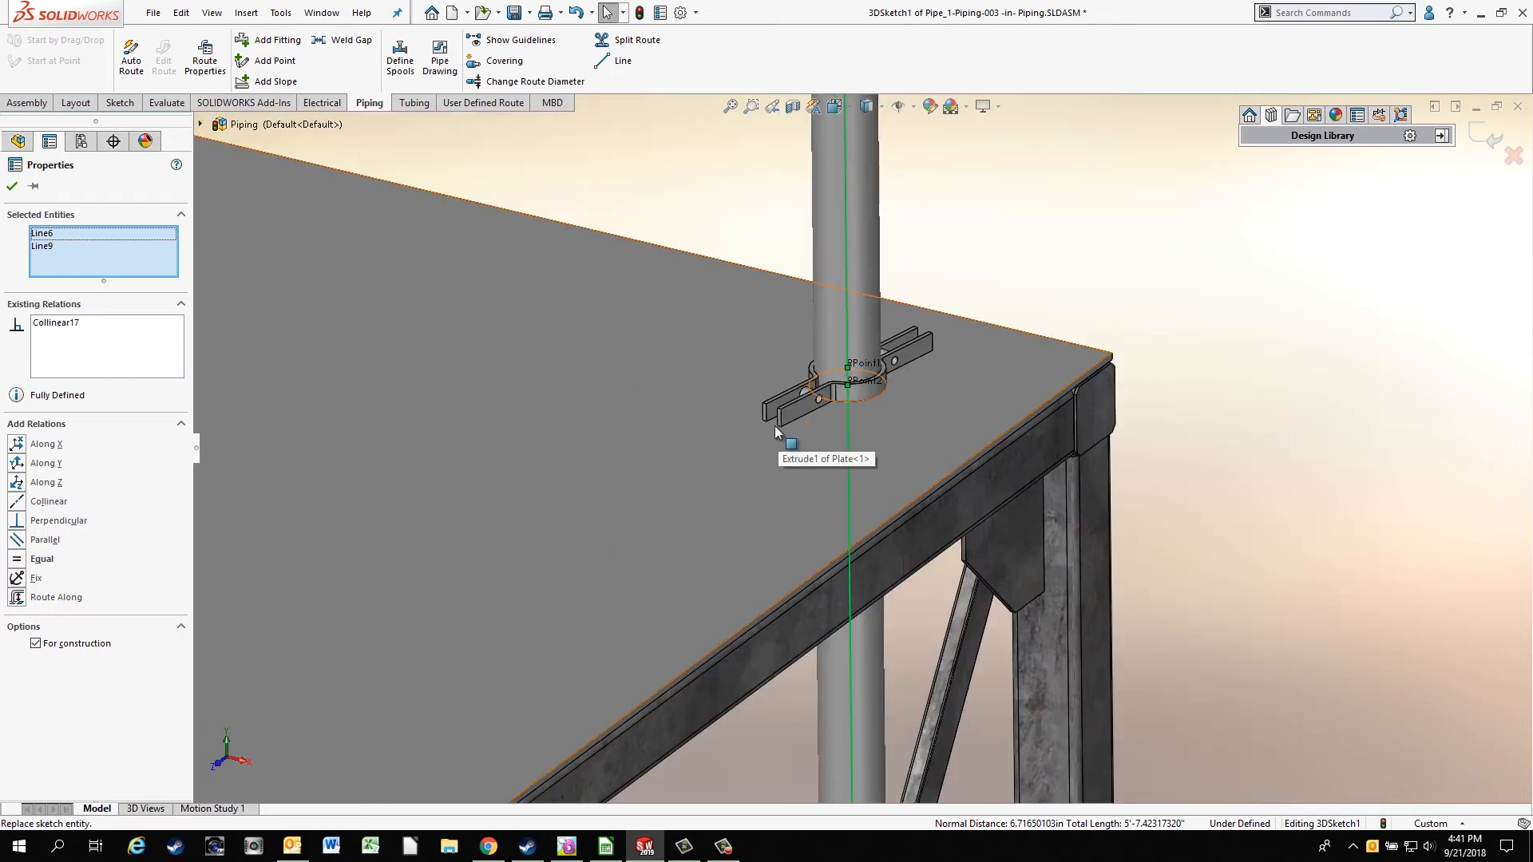
- Delete the short horizontal pipe run below the plate together with the elbow arcs at its two ends
{"action": "scroll", "coordinate": [740, 397], "scroll_direction": "up", "scroll_amount": 3}
{"action": "middle_click_drag", "start_coordinate": [708, 533], "coordinate": [742, 681]}
{"action": "scroll", "coordinate": [818, 609], "scroll_direction": "down", "scroll_amount": 4}
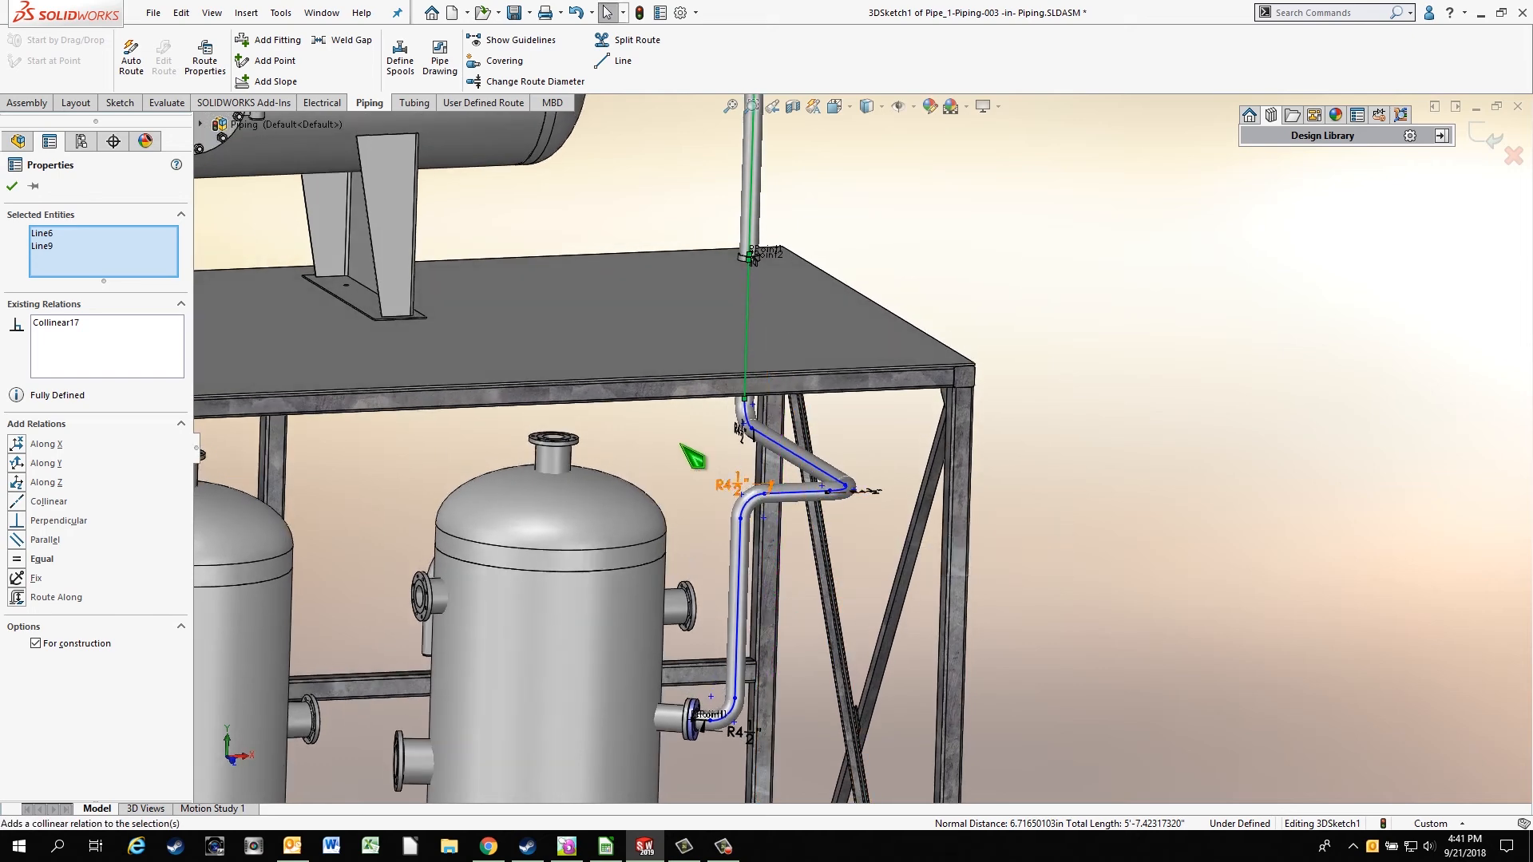
{"action": "left_click_drag", "start_coordinate": [701, 469], "coordinate": [881, 545]}
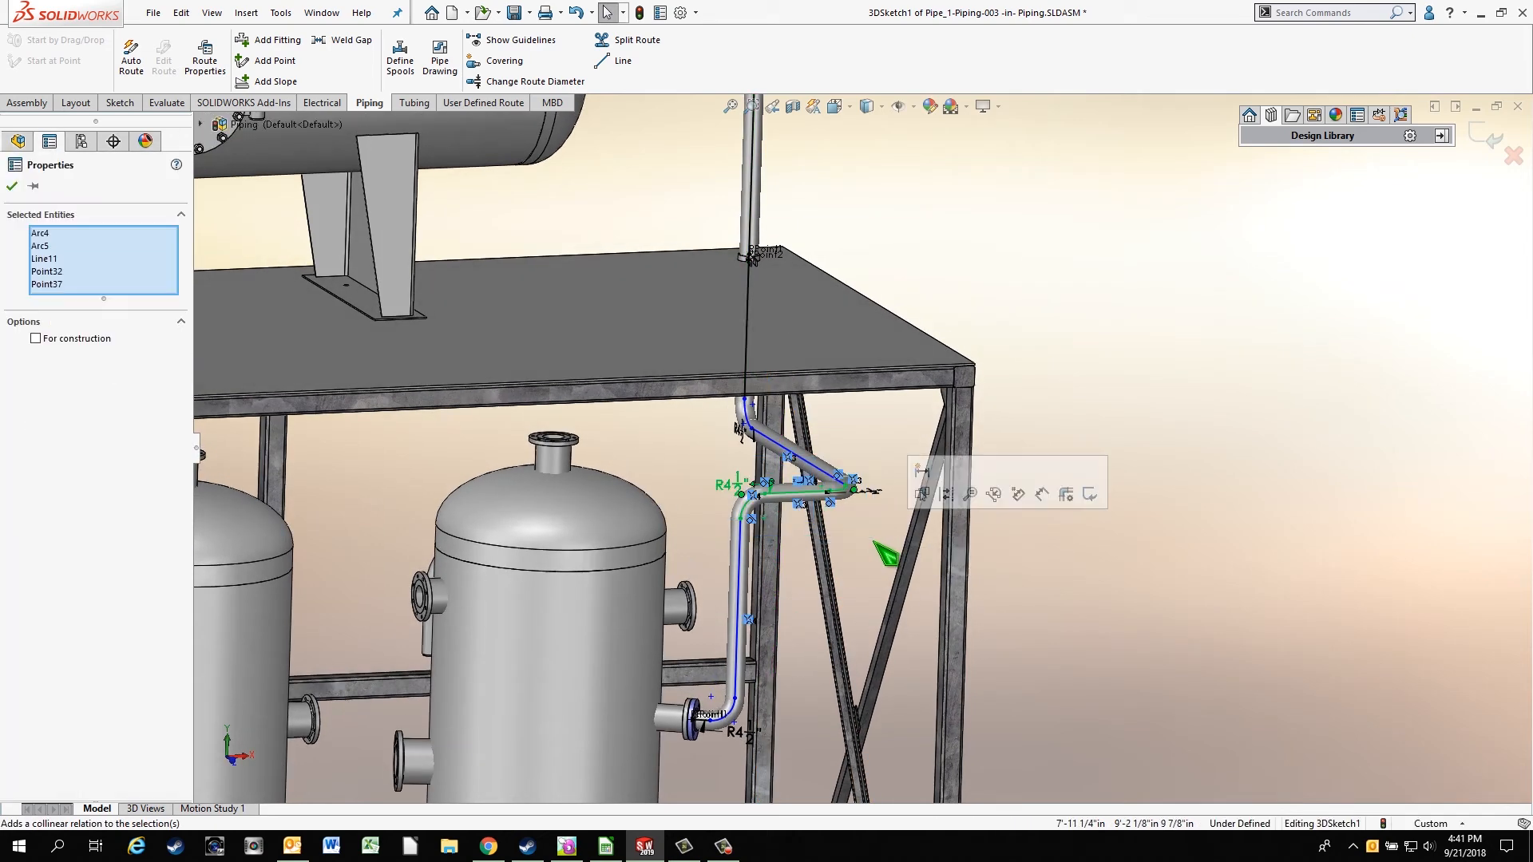
{"action": "key", "text": "Delete"}
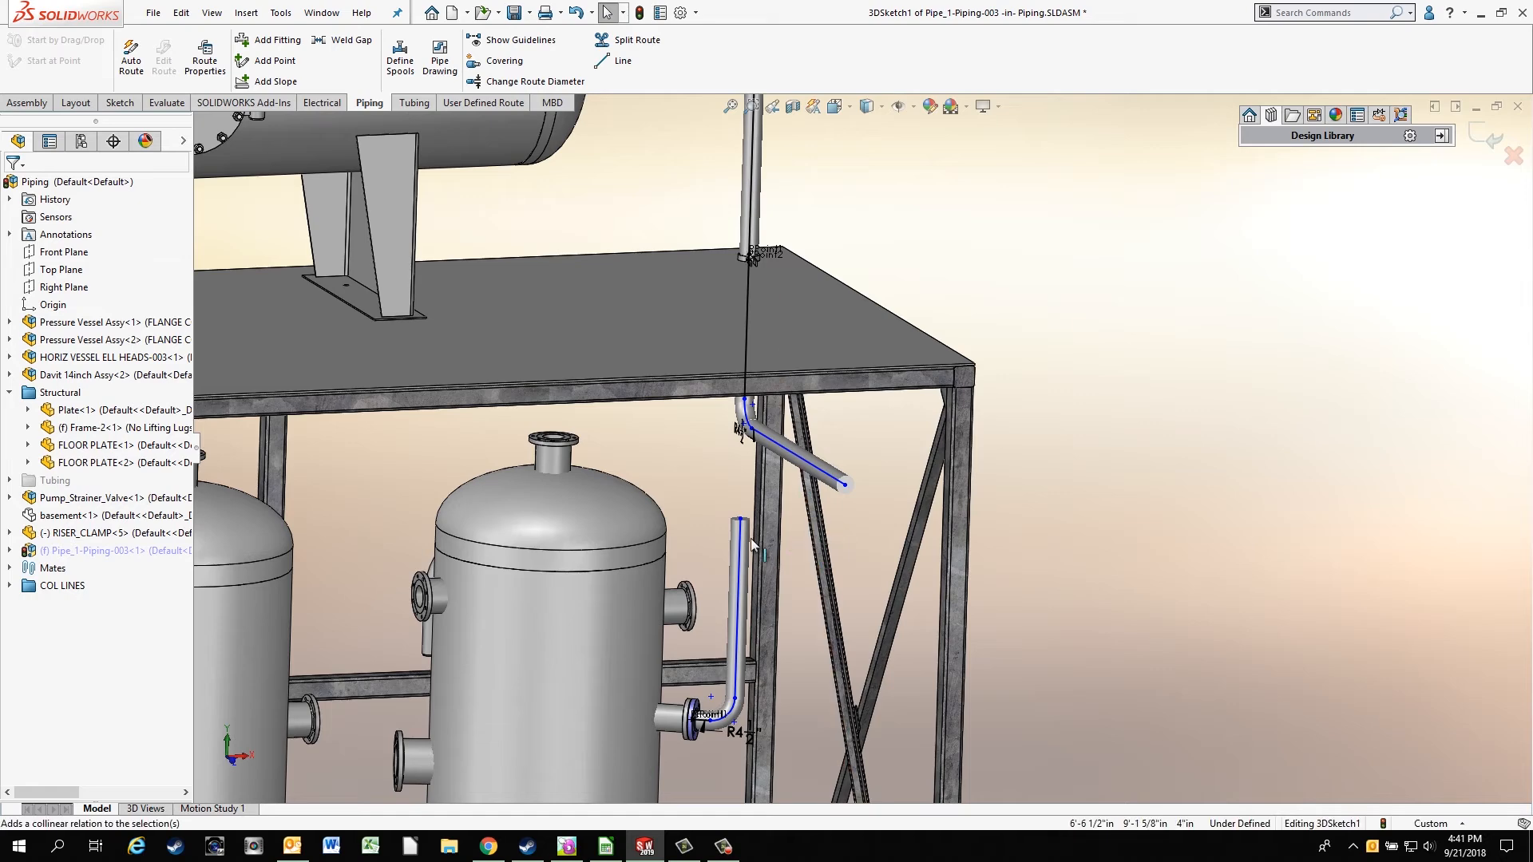
- Move the lower vessel's vertical pipe outward and merge its upper endpoint with the open end of the run below the plate
{"action": "left_click_drag", "start_coordinate": [850, 539], "coordinate": [860, 543]}
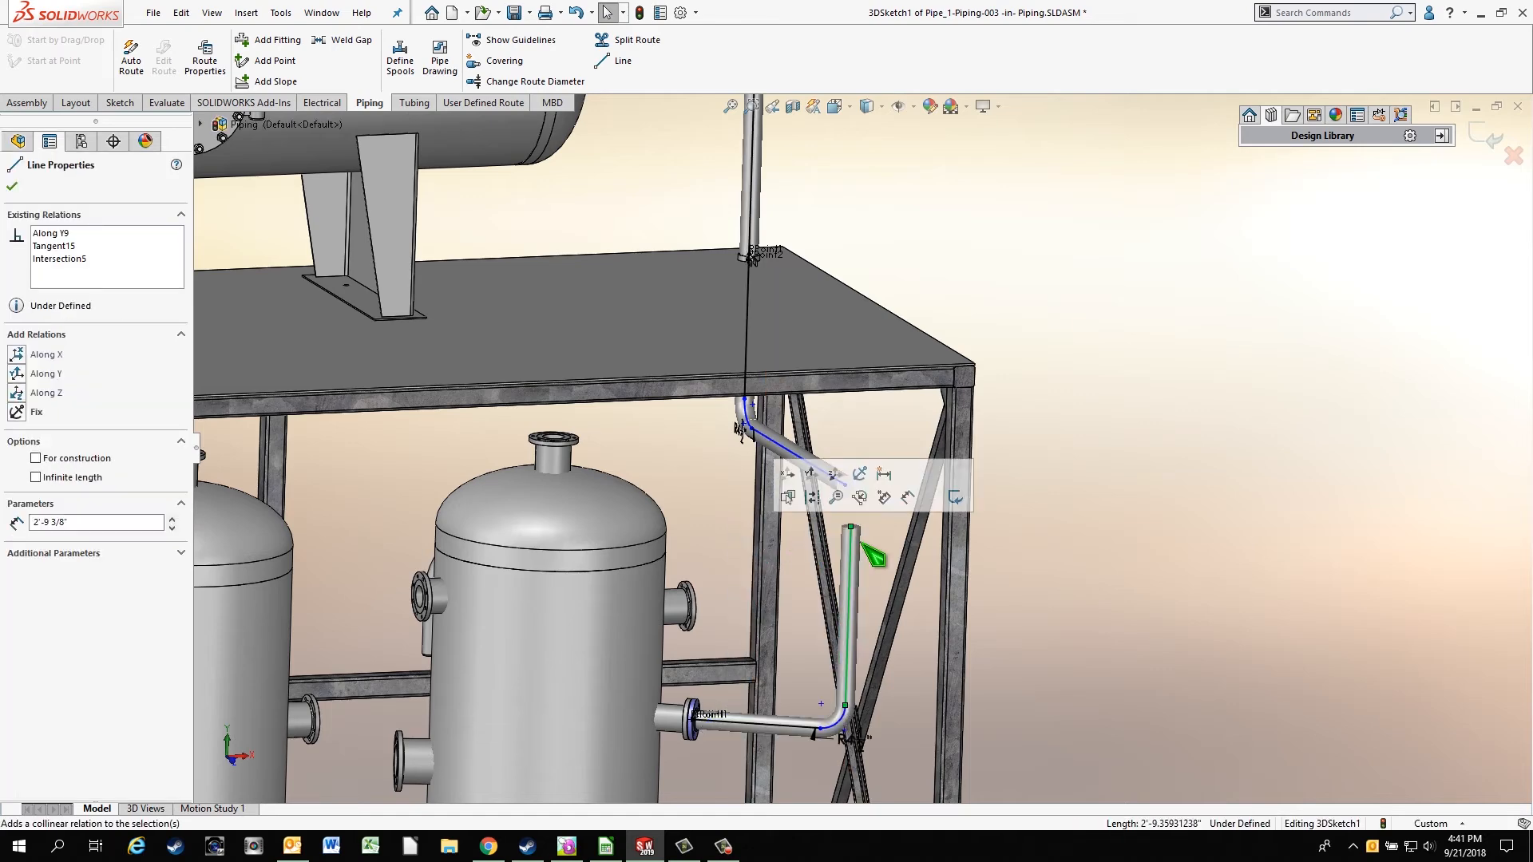
{"action": "scroll", "coordinate": [878, 550], "scroll_direction": "down", "scroll_amount": 3}
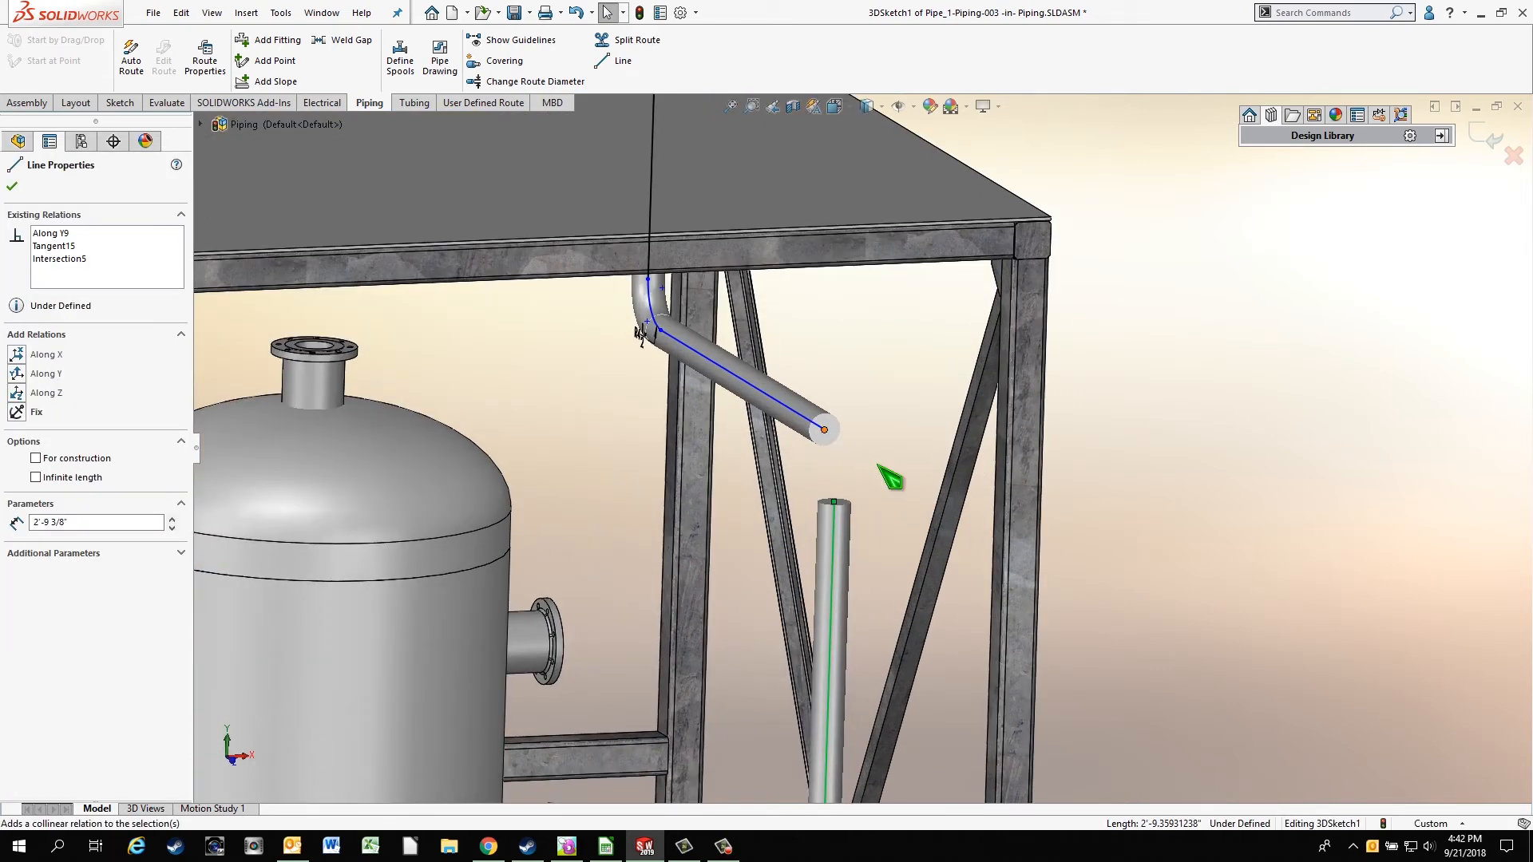
{"action": "left_click", "coordinate": [824, 428]}
{"action": "left_click", "coordinate": [834, 503], "text": "ctrl"}
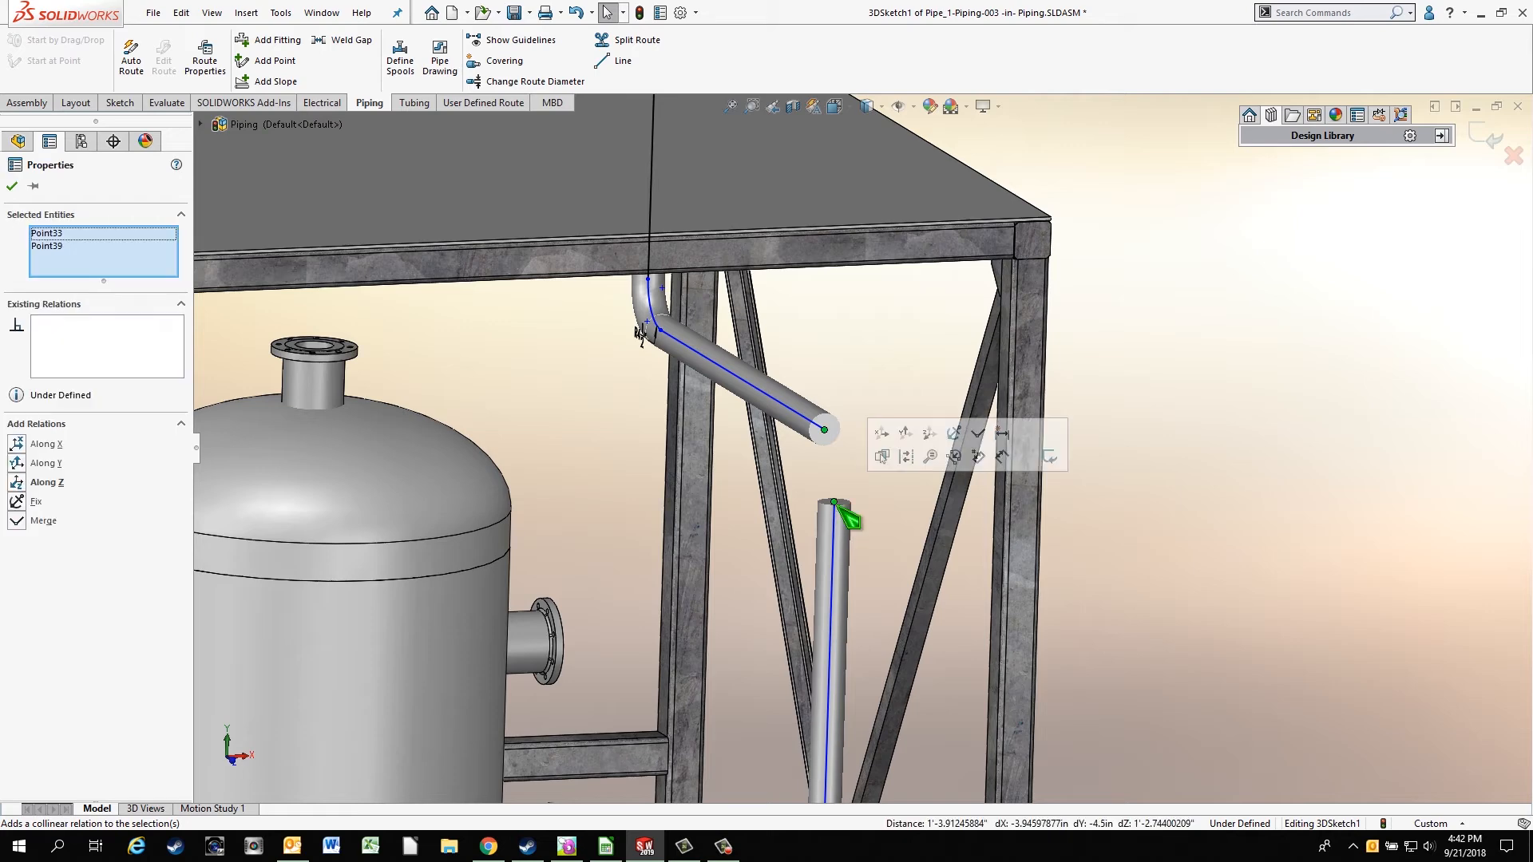
{"action": "left_click", "coordinate": [980, 435]}
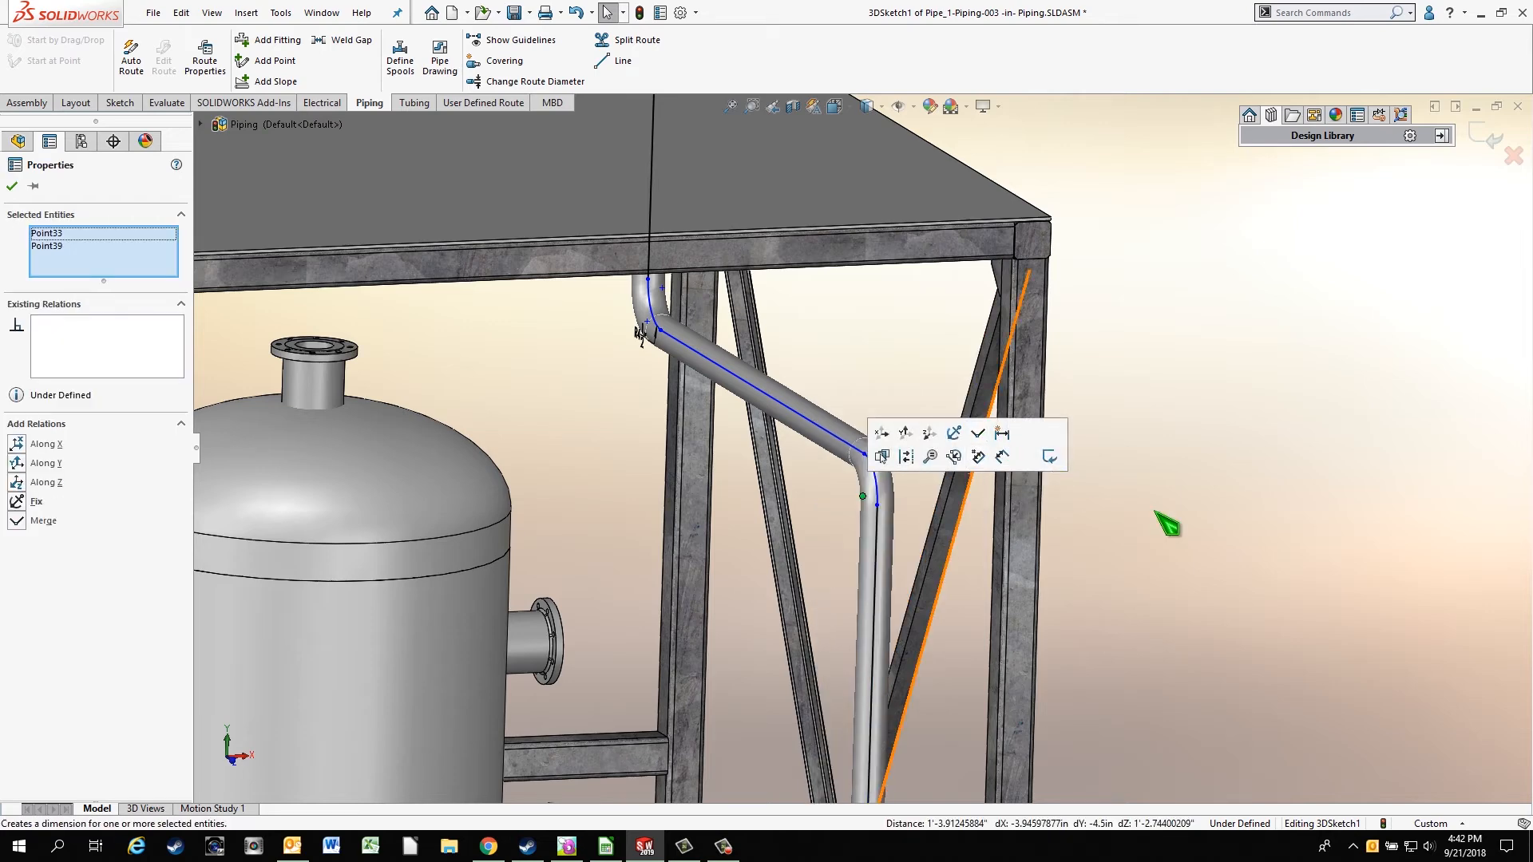
{"action": "middle_click_drag", "start_coordinate": [1195, 572], "coordinate": [1276, 390]}
{"action": "scroll", "coordinate": [1274, 390], "scroll_direction": "down", "scroll_amount": 4}
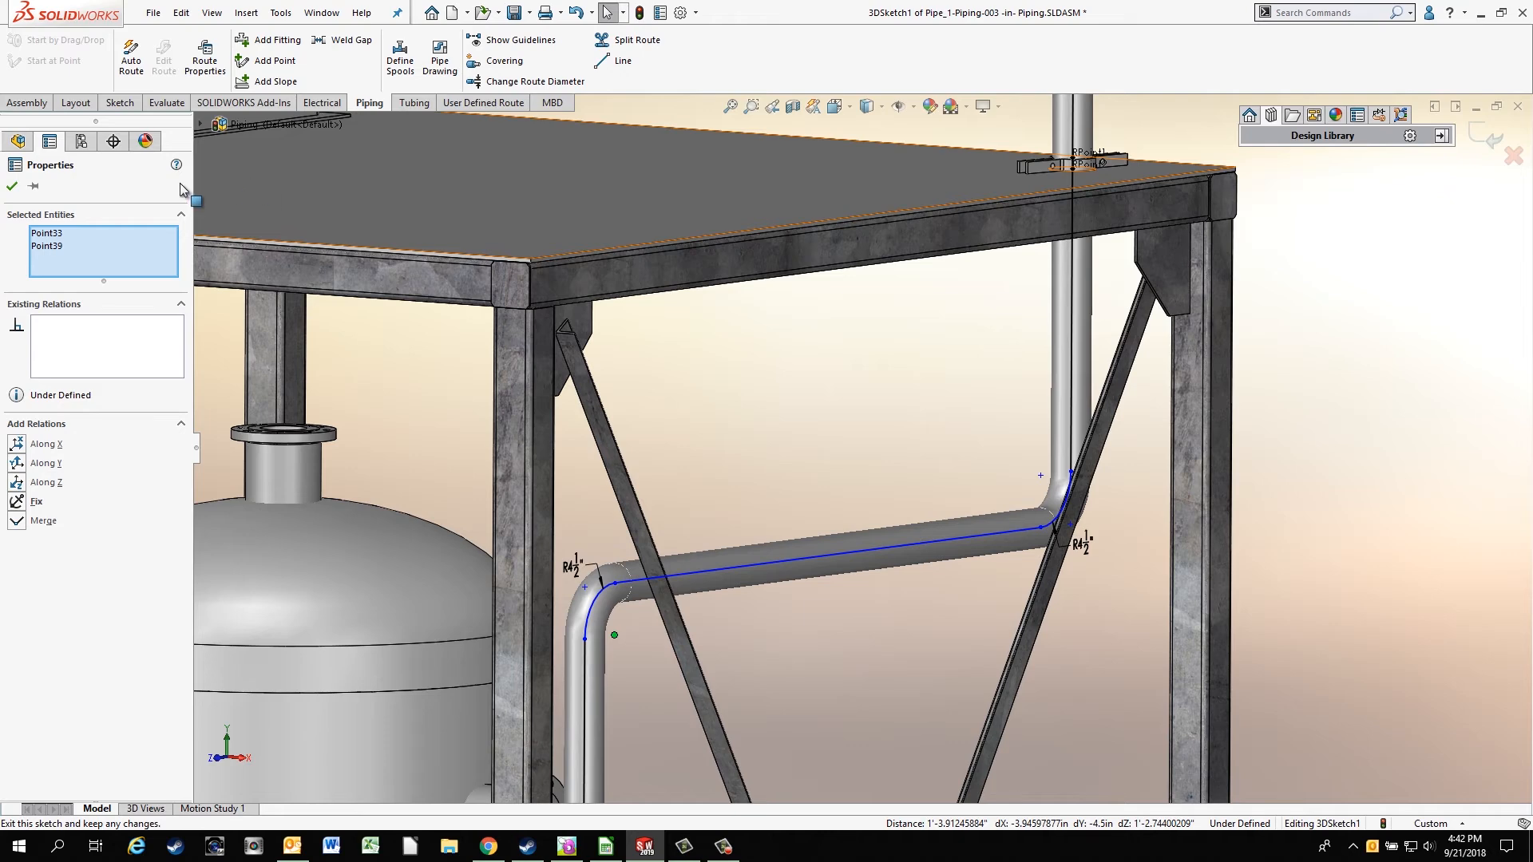
- Dimension the pipe run's distance from the upper platform structure and reduce it so the run sits just beneath the plate
{"action": "left_click", "coordinate": [120, 102]}
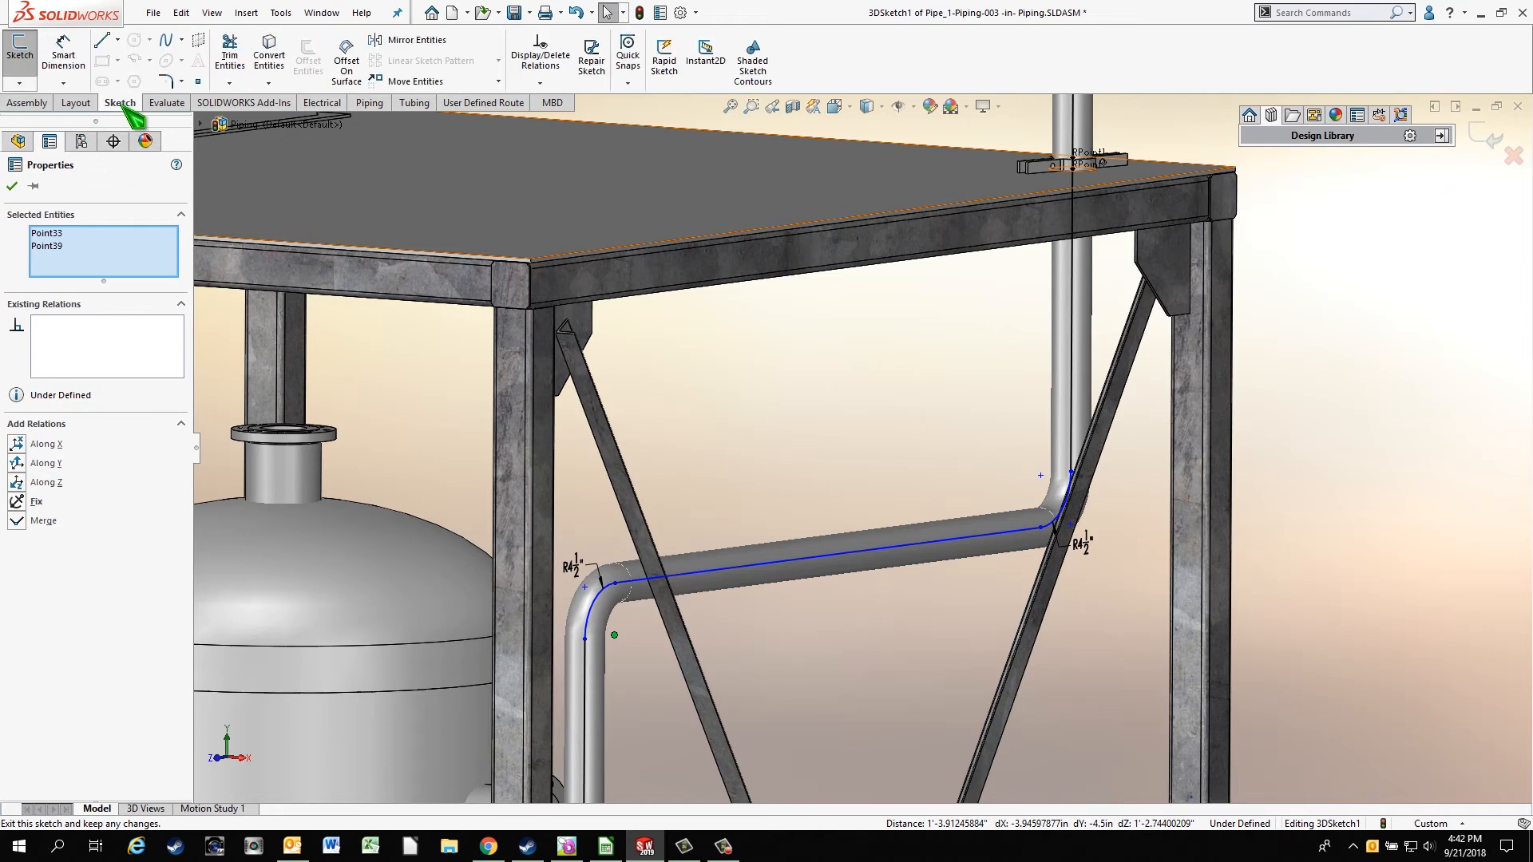
{"action": "left_click", "coordinate": [64, 55]}
{"action": "middle_click_drag", "start_coordinate": [864, 362], "coordinate": [681, 232]}
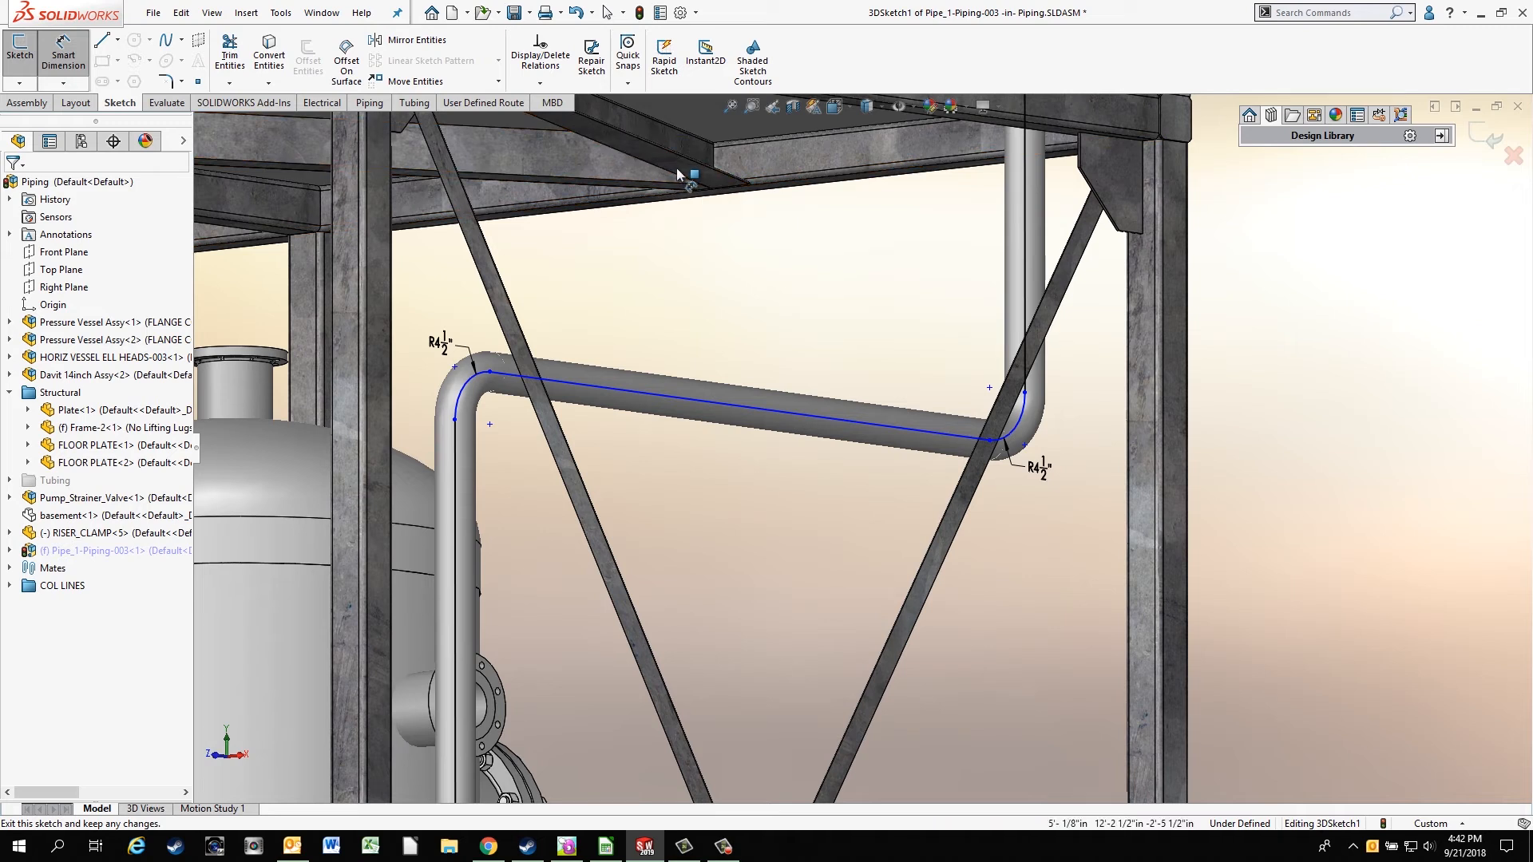
{"action": "left_click", "coordinate": [741, 413]}
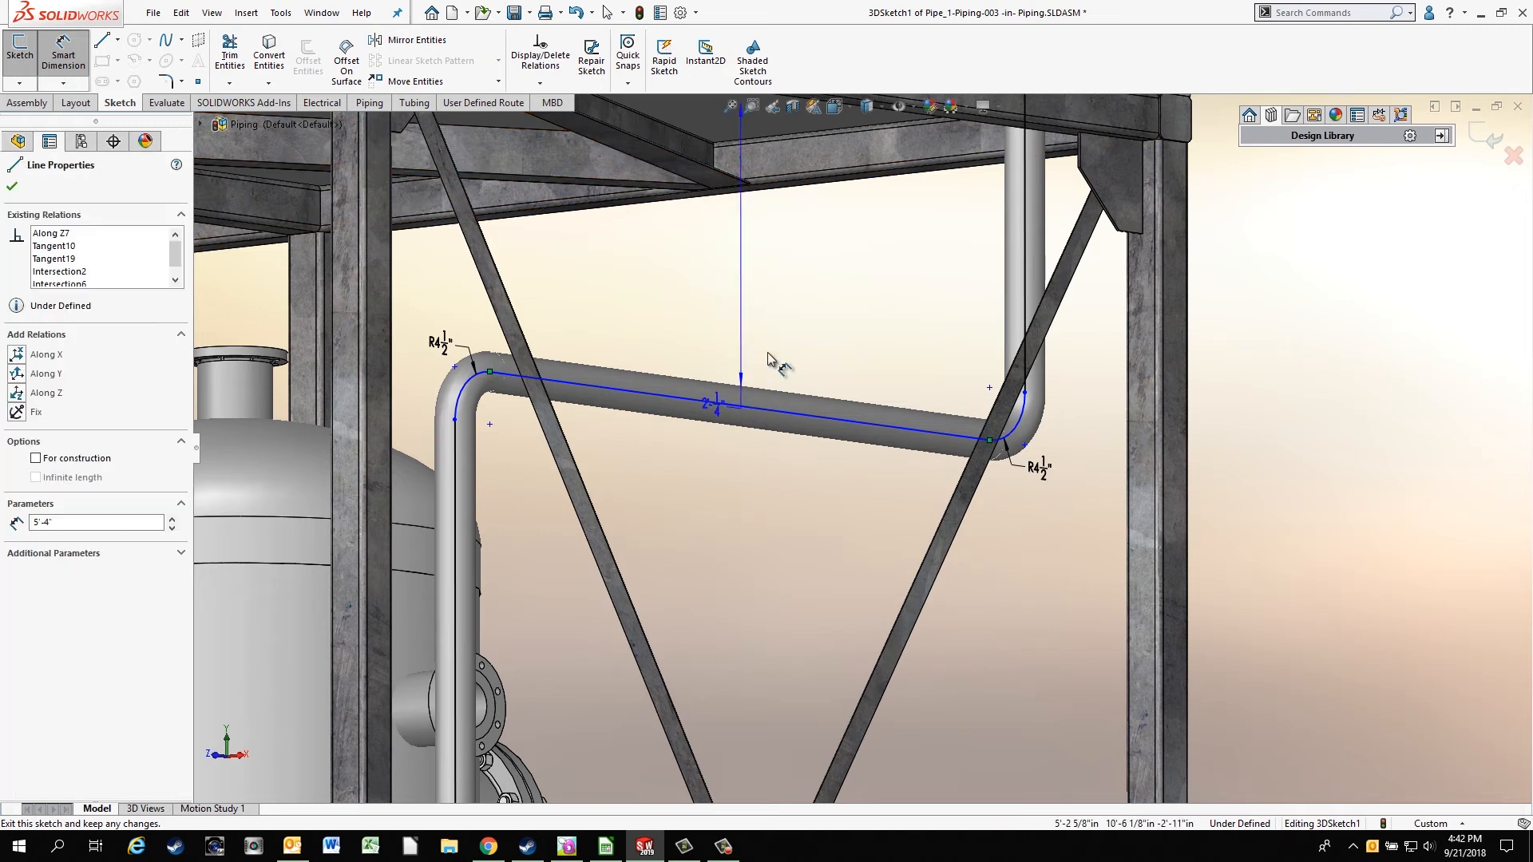
{"action": "left_click", "coordinate": [778, 270]}
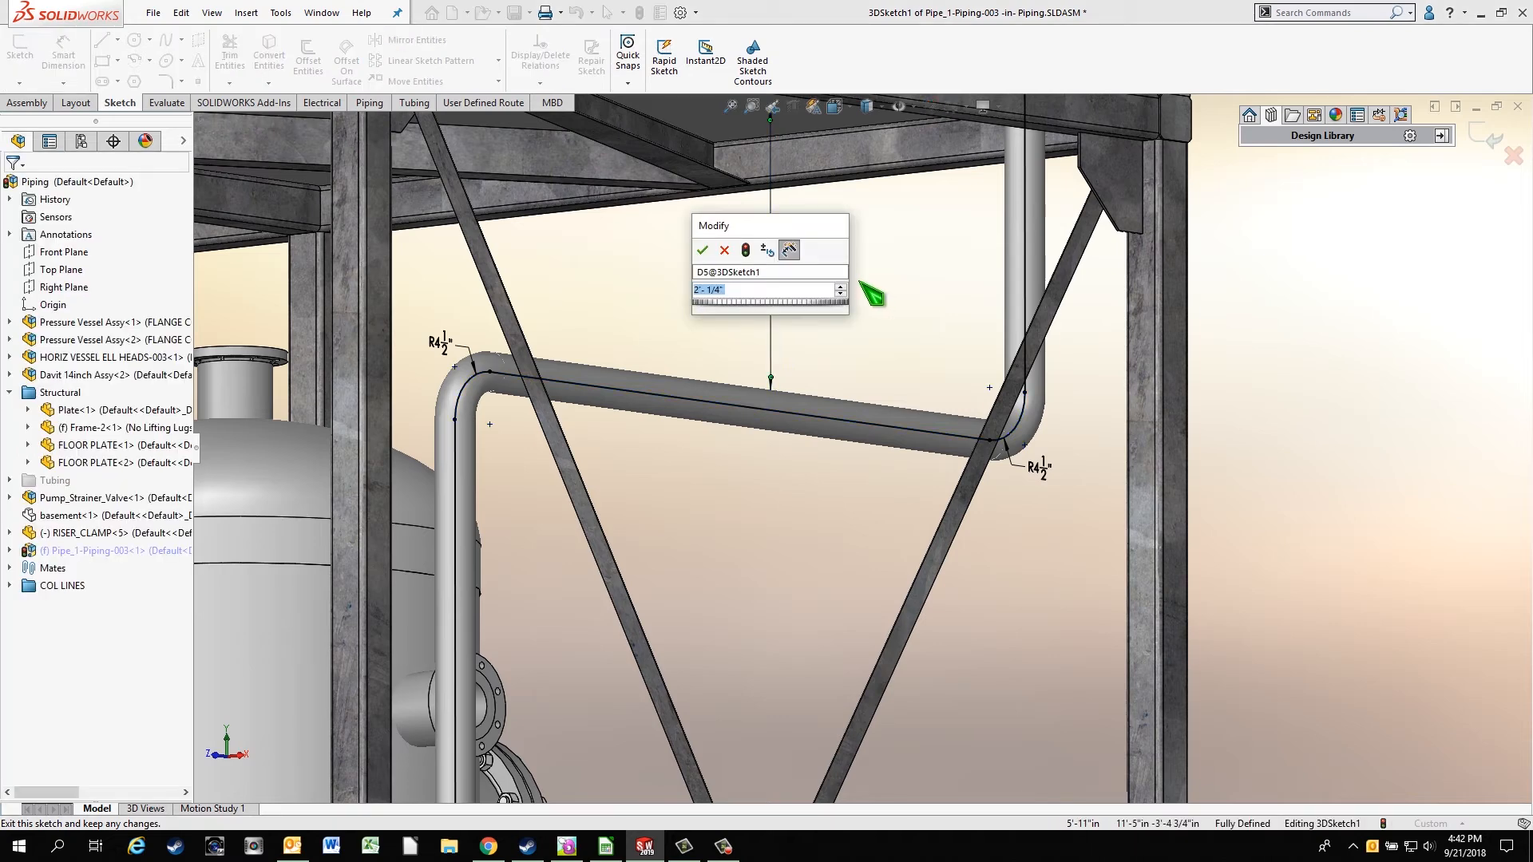
{"action": "key", "text": "Return"}
{"action": "scroll", "coordinate": [870, 293], "scroll_direction": "up", "scroll_amount": 5}
{"action": "middle_click_drag", "start_coordinate": [843, 250], "coordinate": [1128, 368]}
{"action": "scroll", "coordinate": [950, 518], "scroll_direction": "up", "scroll_amount": 5}
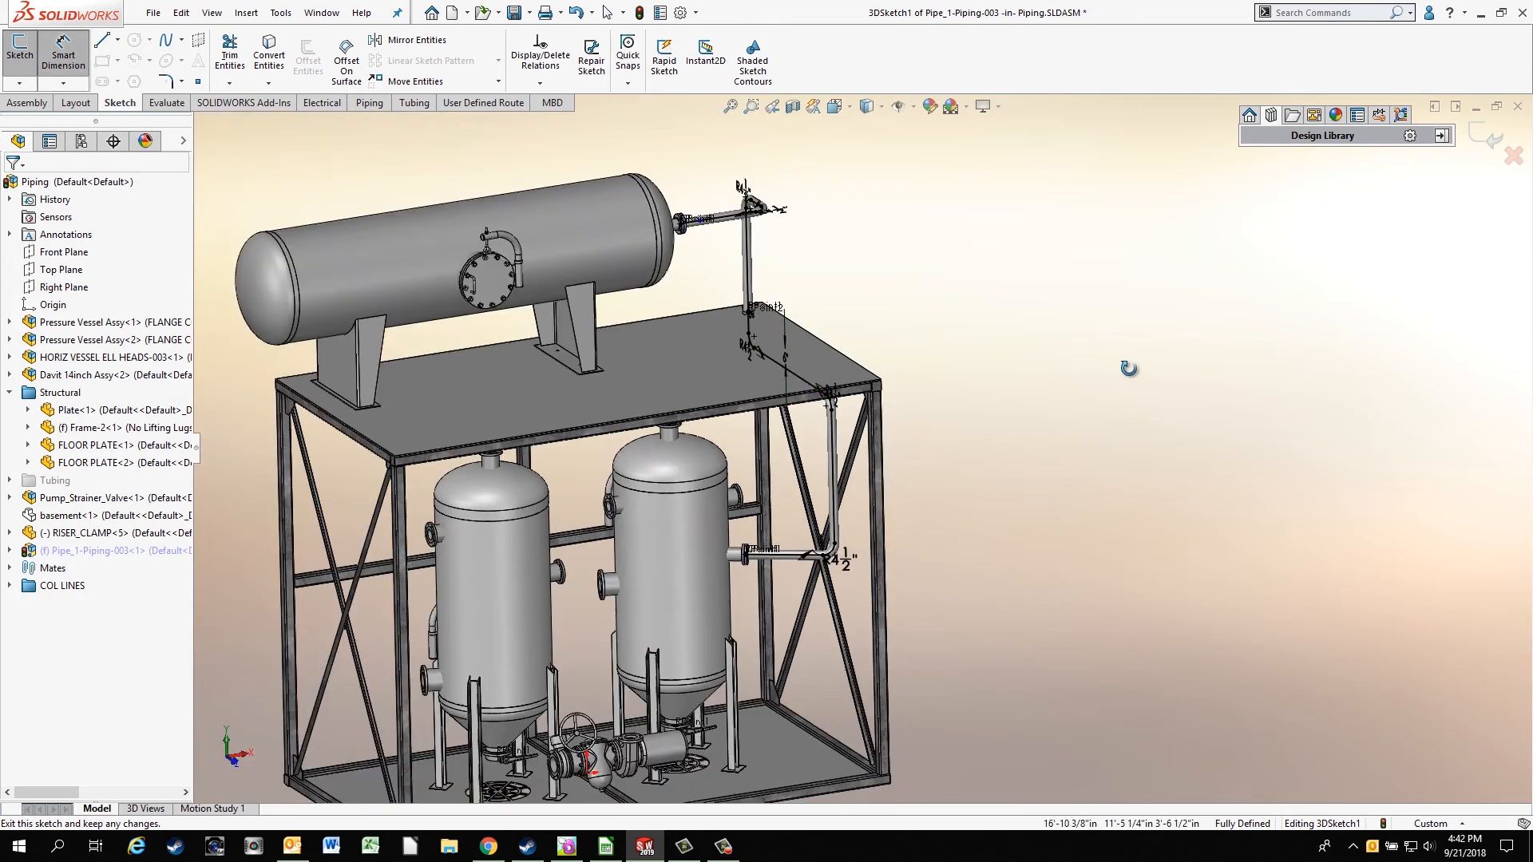
{"action": "key", "text": "Escape"}
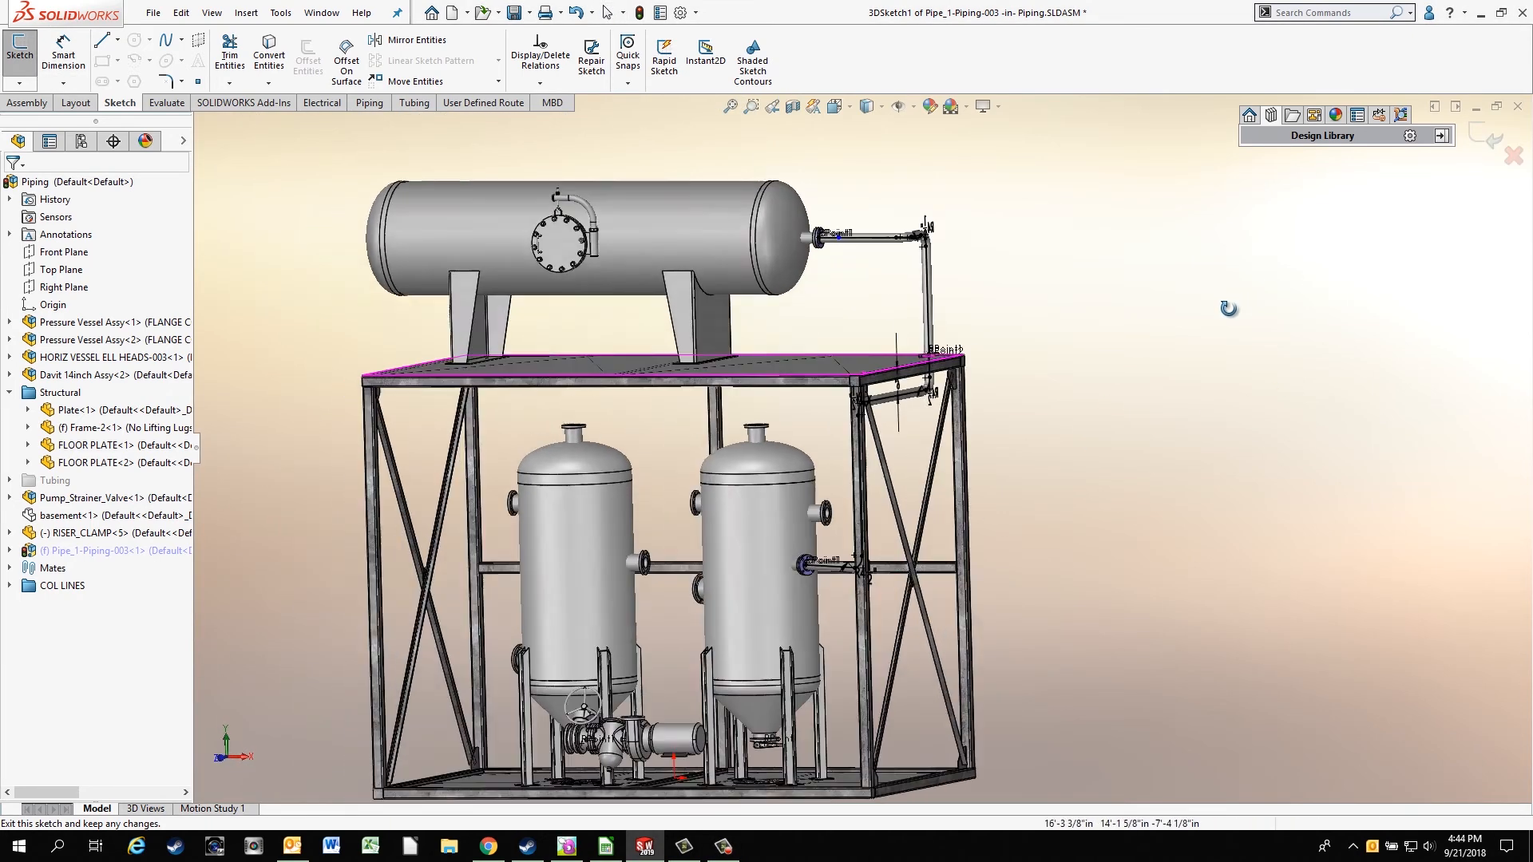
- Finish the 3D route sketch and leave route subassembly editing to return to the Piping assembly
{"action": "middle_click_drag", "start_coordinate": [1228, 308], "coordinate": [1309, 264]}
{"action": "left_click", "coordinate": [1491, 139]}
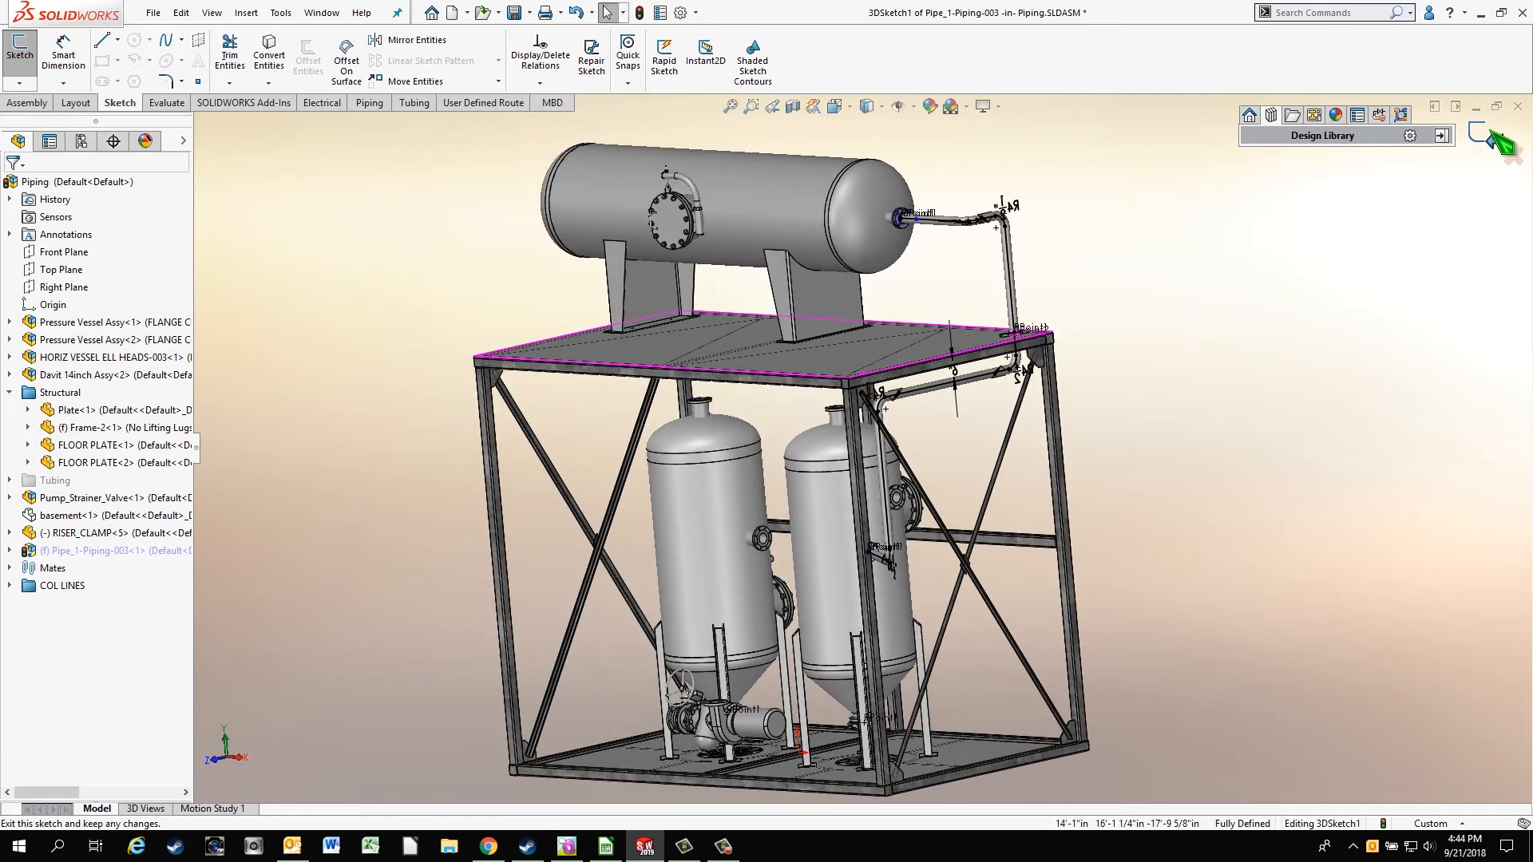
{"action": "left_click", "coordinate": [1497, 142]}
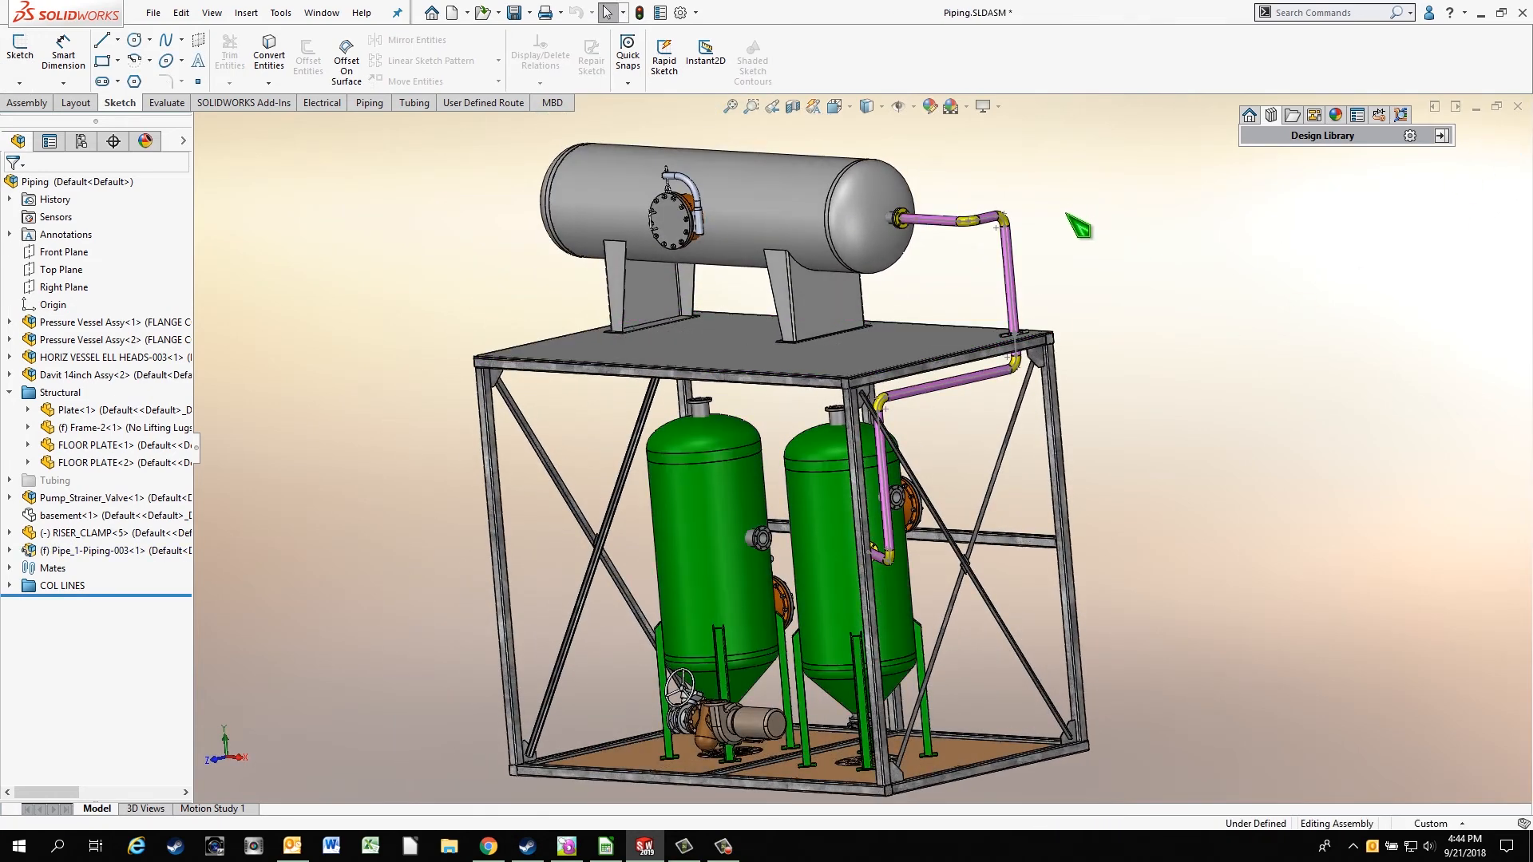
{"action": "scroll", "coordinate": [1079, 240], "scroll_direction": "down", "scroll_amount": 4}
{"action": "scroll", "coordinate": [1103, 526], "scroll_direction": "down", "scroll_amount": 2}
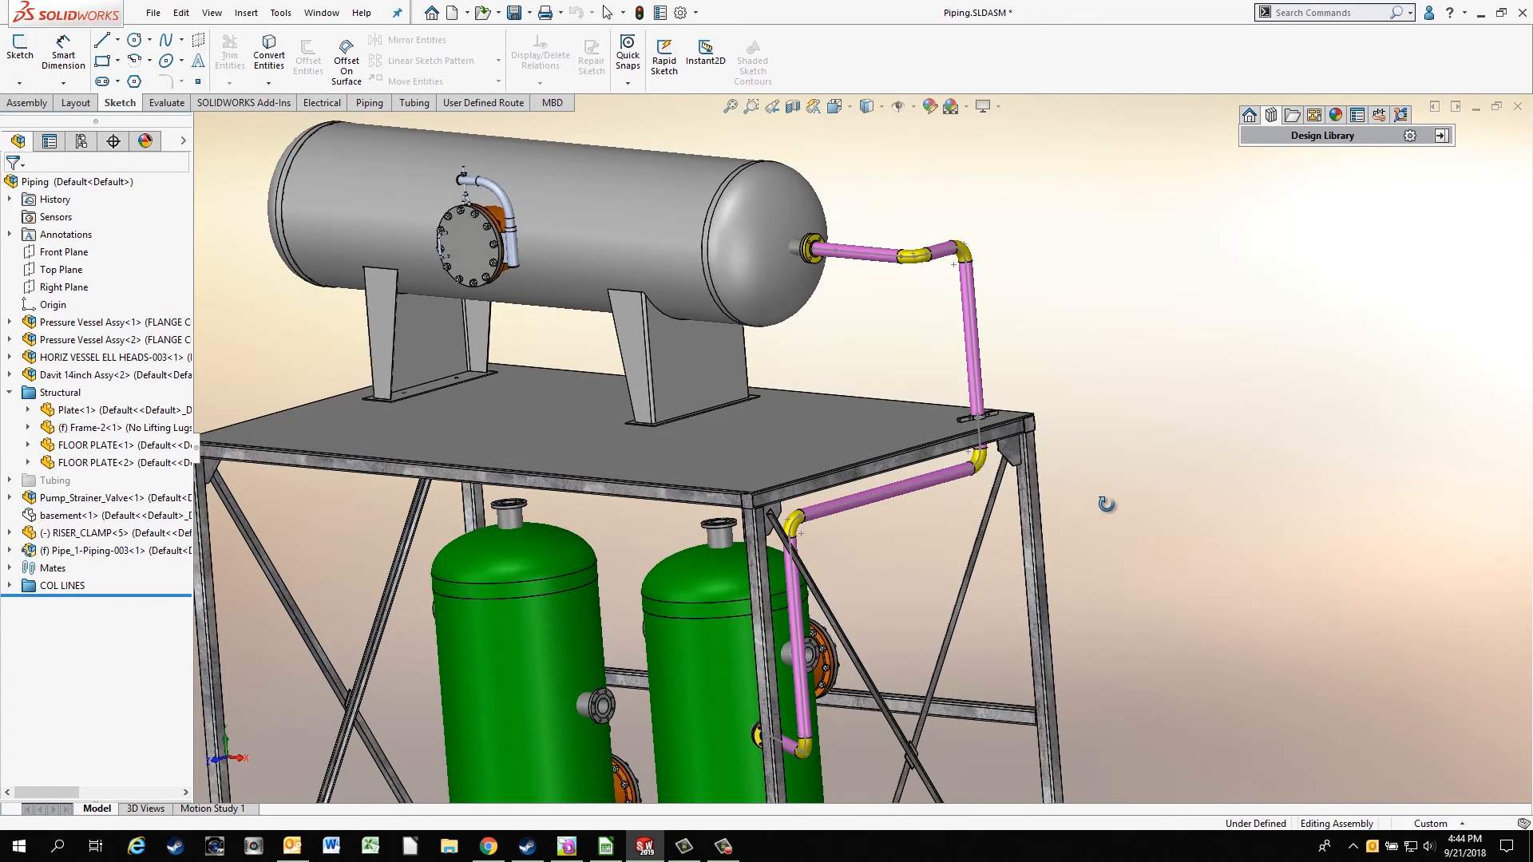
{"action": "middle_click_drag", "start_coordinate": [1106, 504], "coordinate": [1113, 509]}
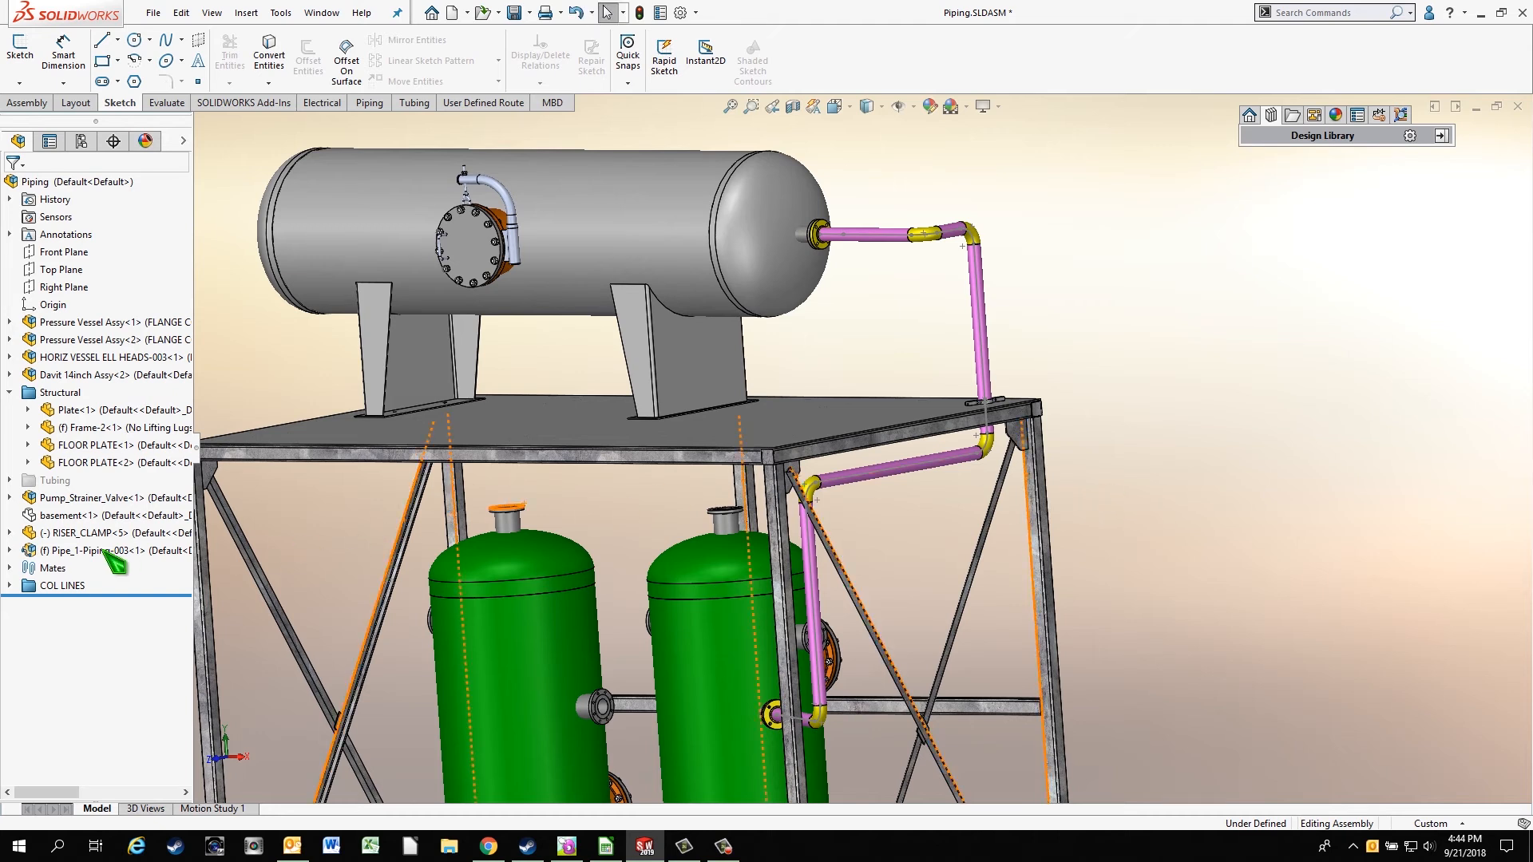
- Hide 3DSketch1 of Route1 in the Pipe_1-Piping-003 subassembly
{"action": "left_click", "coordinate": [10, 550]}
{"action": "left_click", "coordinate": [28, 744]}
{"action": "left_click", "coordinate": [98, 760]}
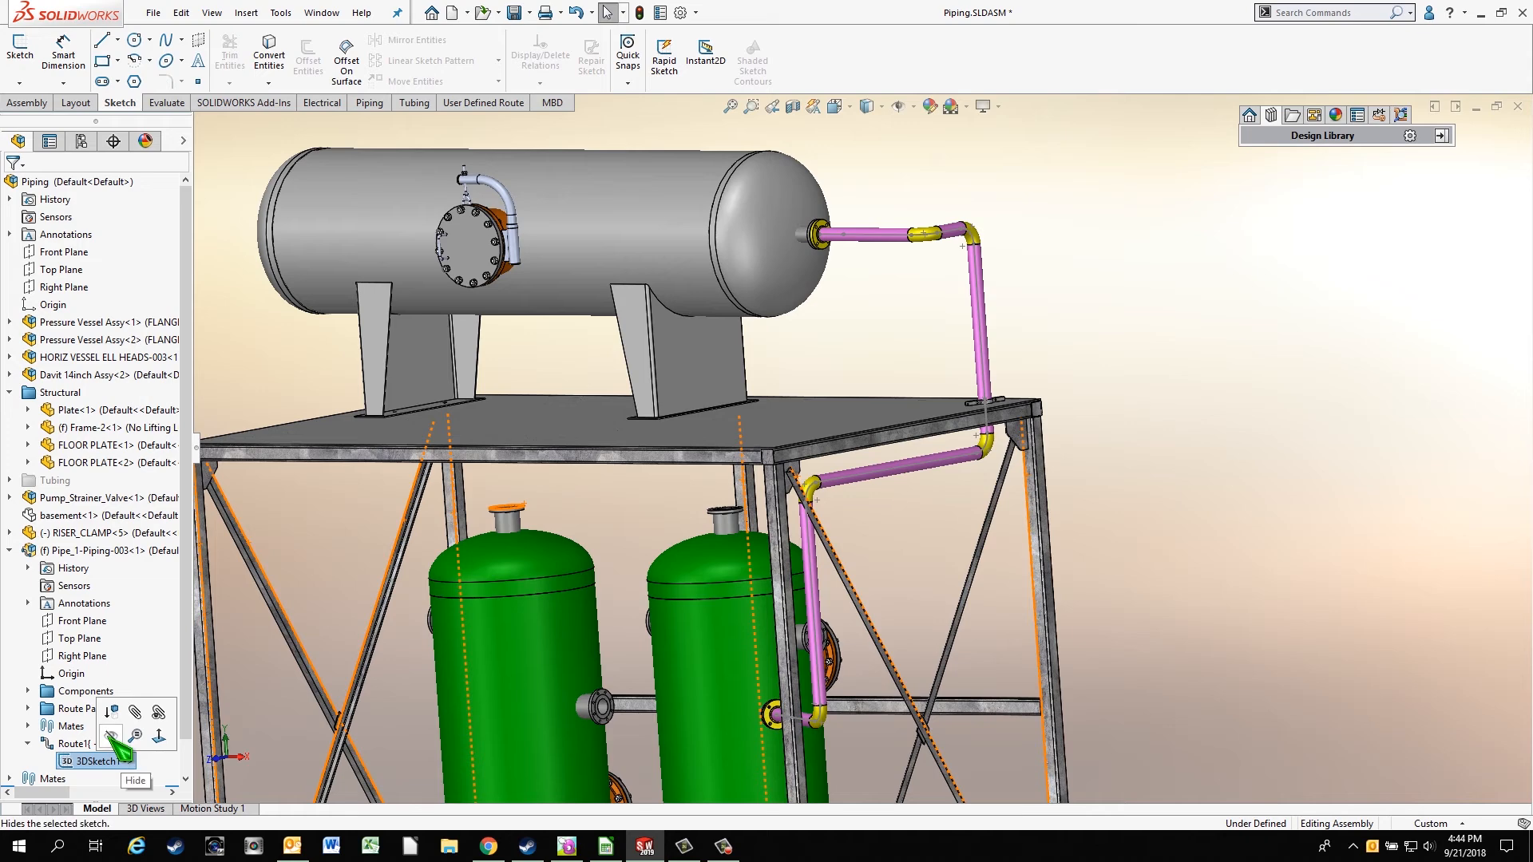
{"action": "left_click", "coordinate": [132, 736]}
{"action": "middle_click_drag", "start_coordinate": [479, 623], "coordinate": [539, 615]}
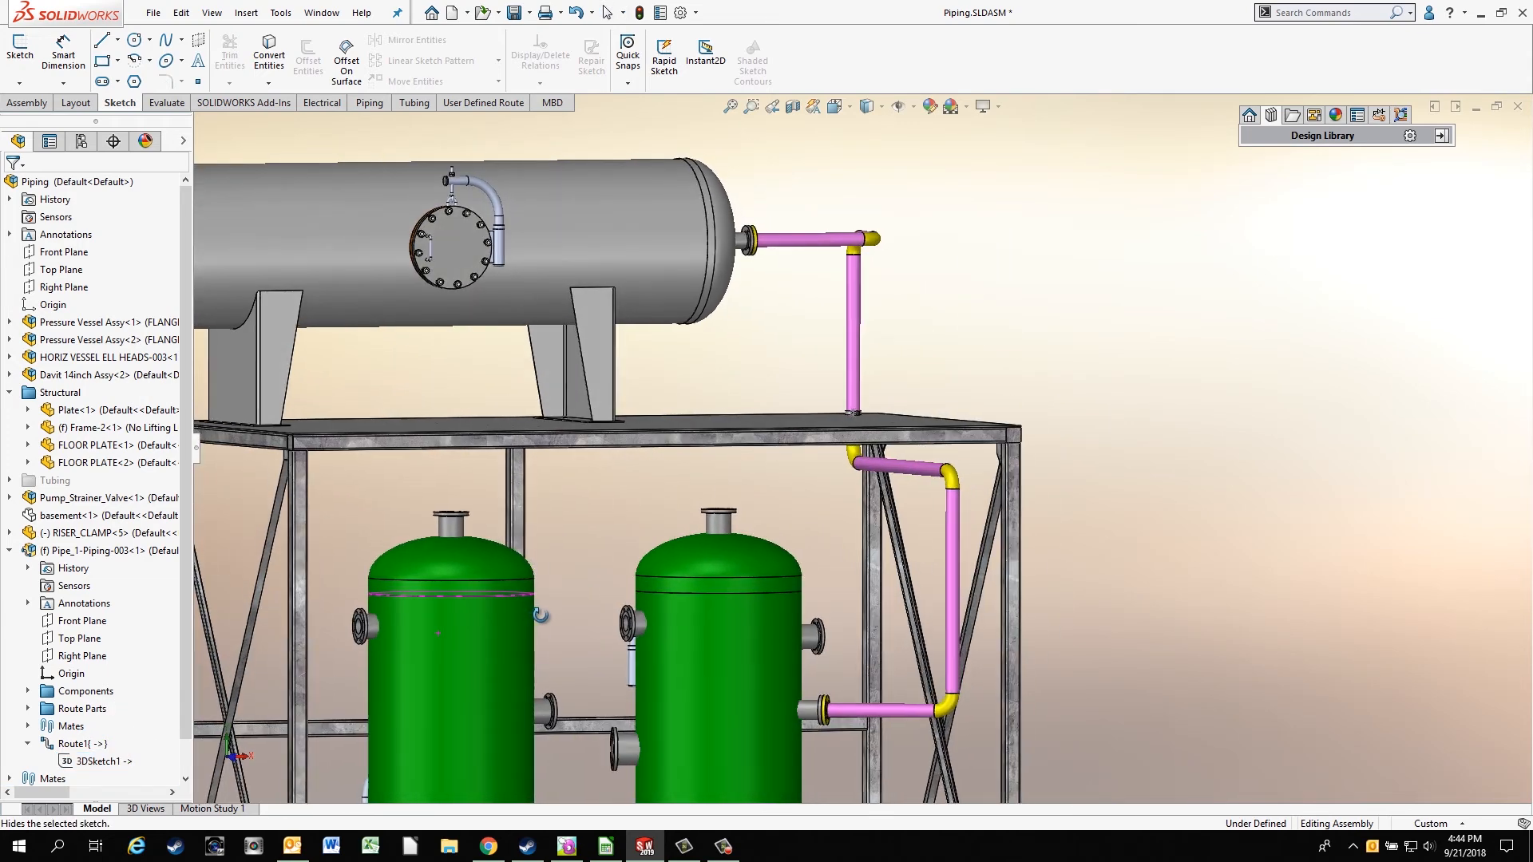
{"action": "middle_click_drag", "start_coordinate": [814, 491], "coordinate": [813, 419]}
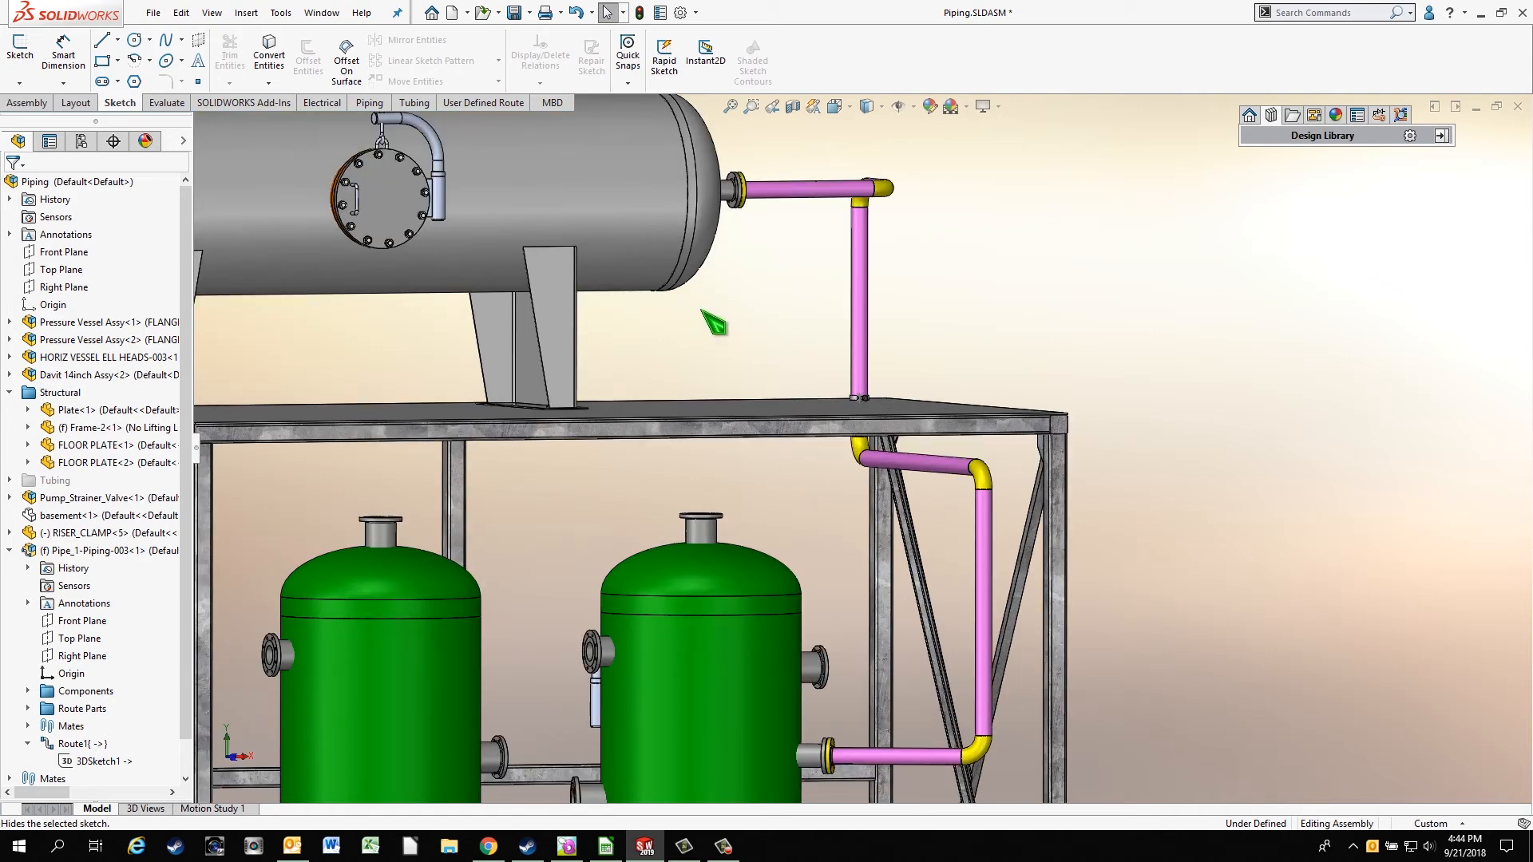
- Set up a custom covering on the pipe route with 1" thickness and S-Glass Fiber material, adding it to the covering library
{"action": "left_click", "coordinate": [369, 106]}
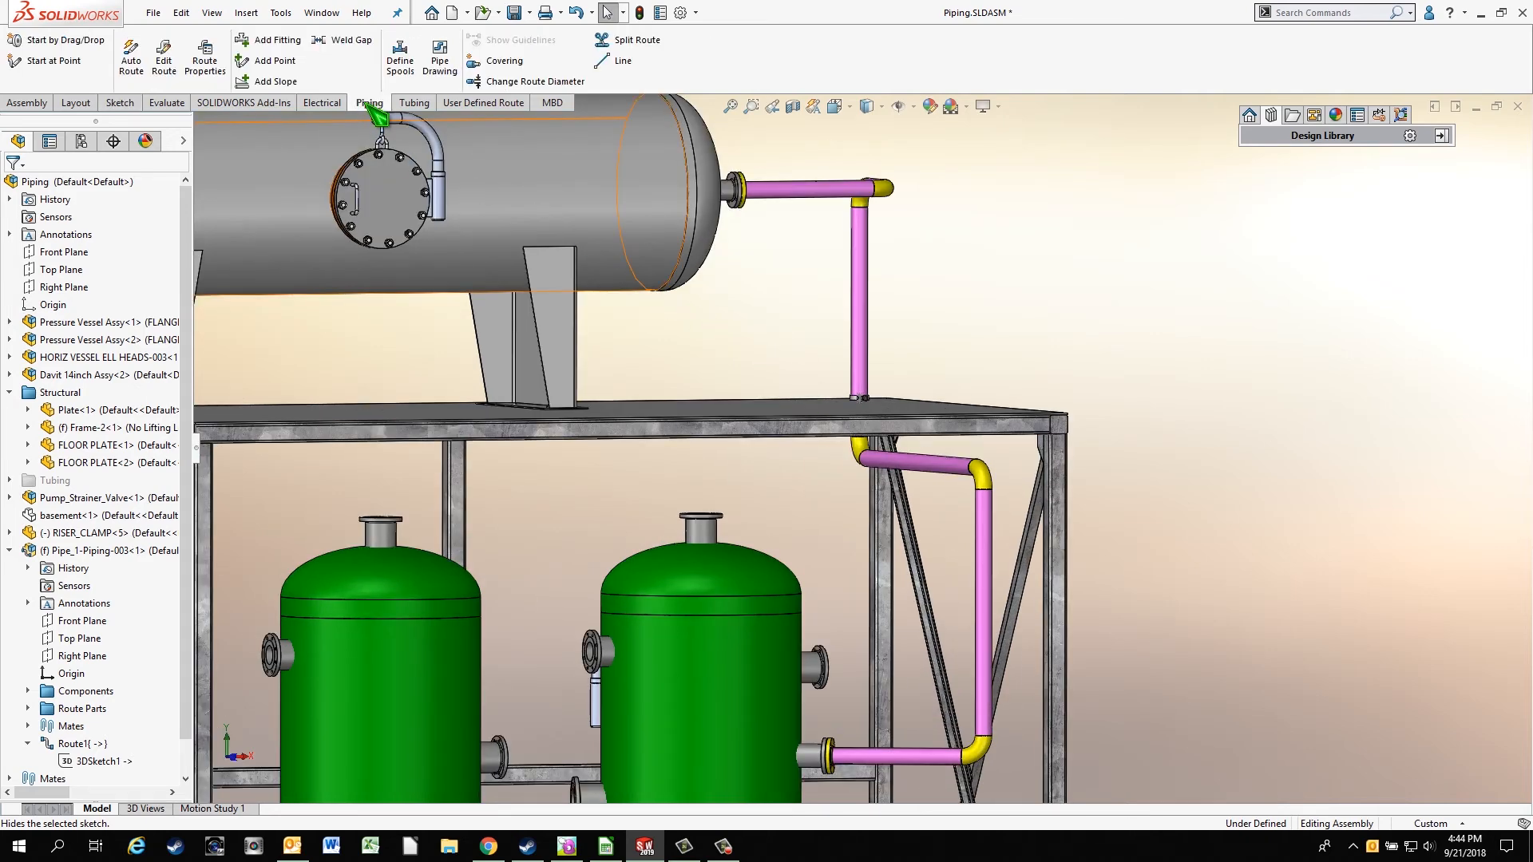
{"action": "left_click", "coordinate": [503, 61]}
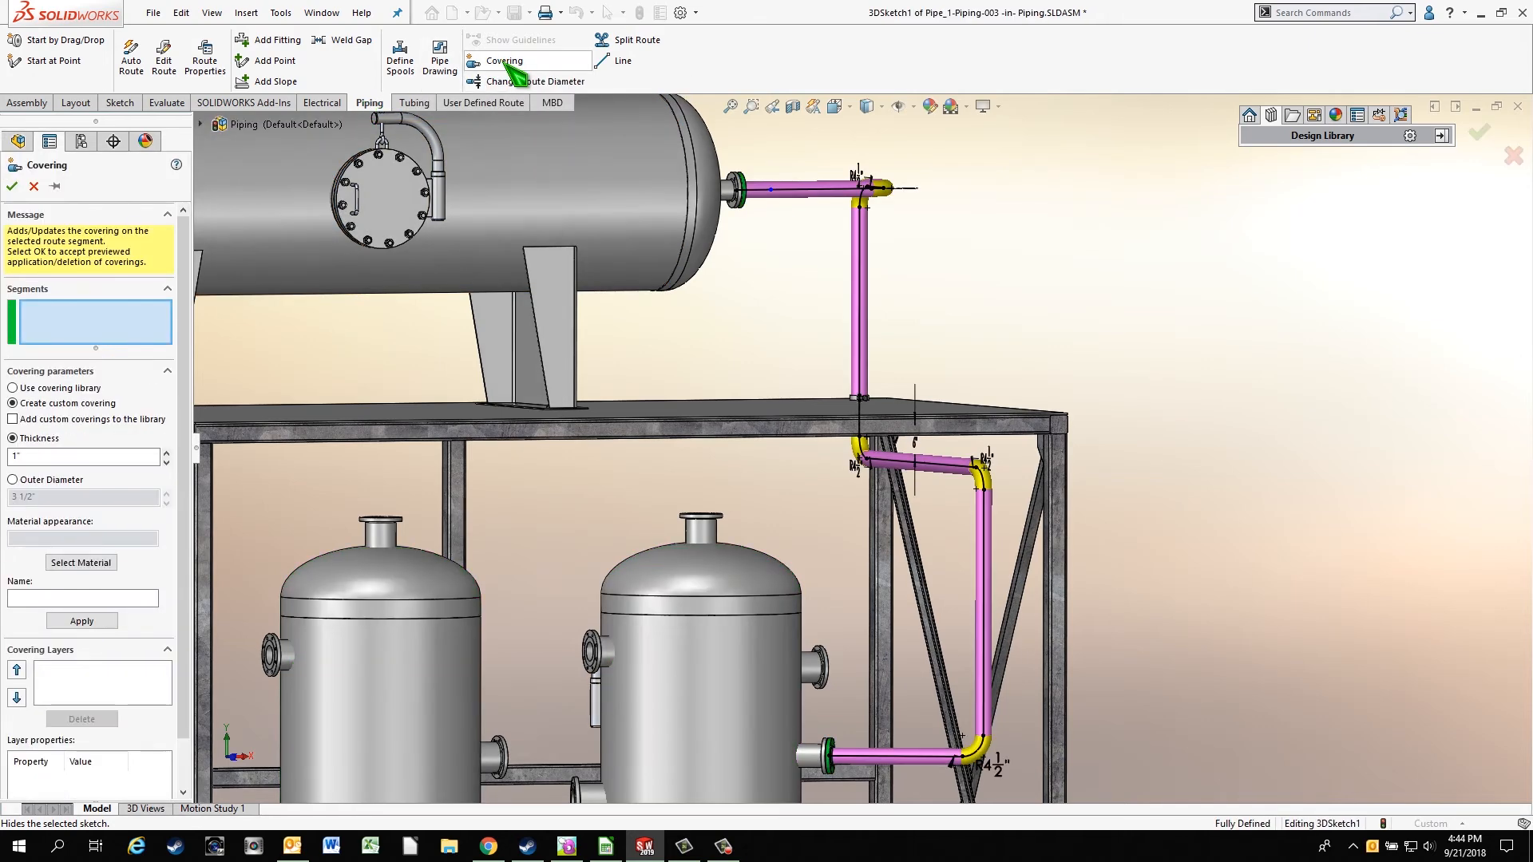
{"action": "left_click", "coordinate": [860, 304]}
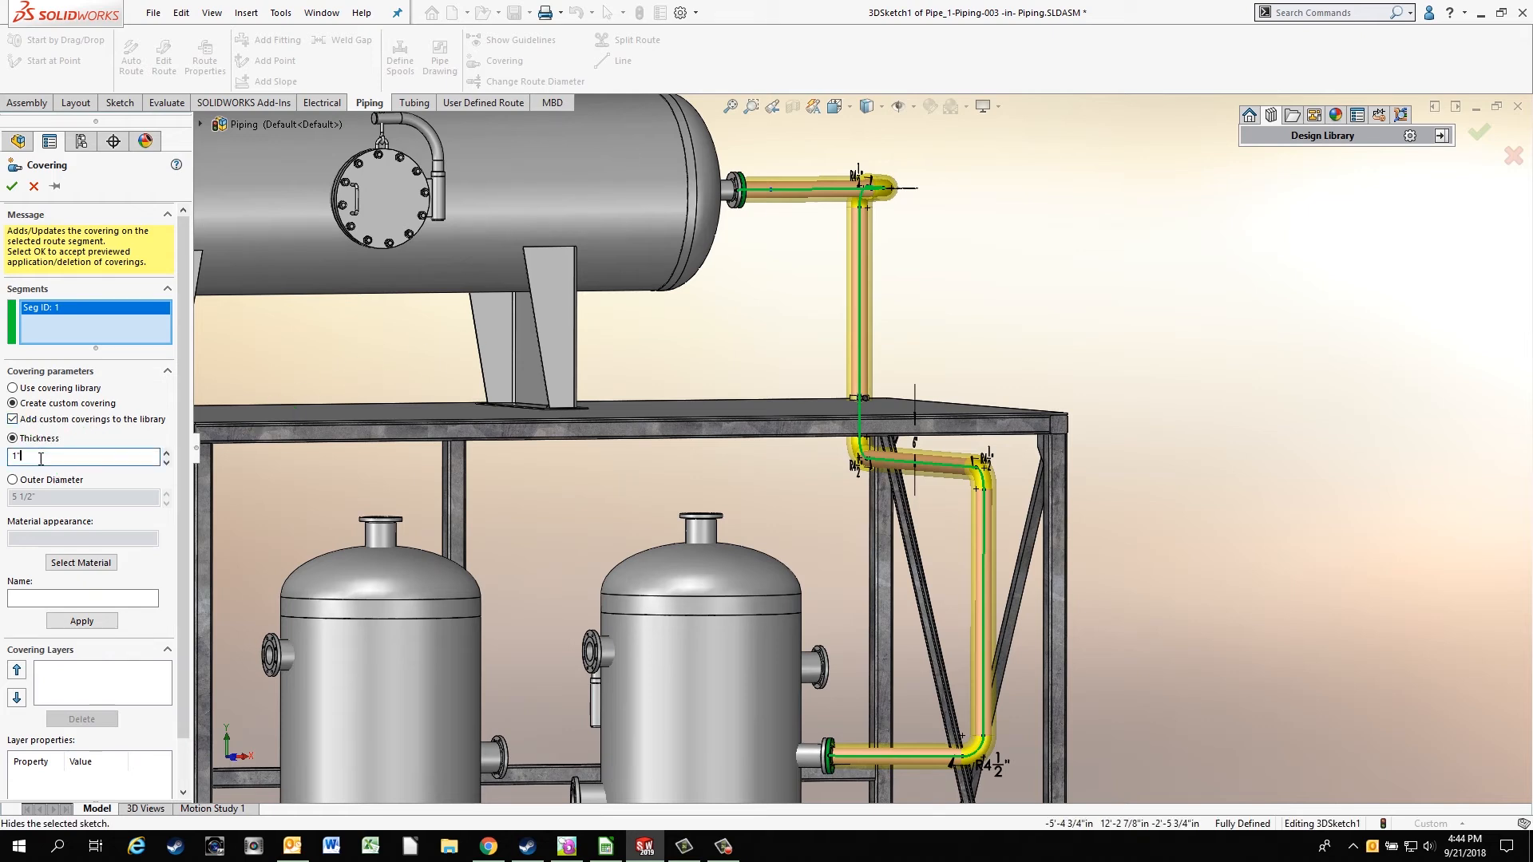
{"action": "left_click", "coordinate": [80, 563]}
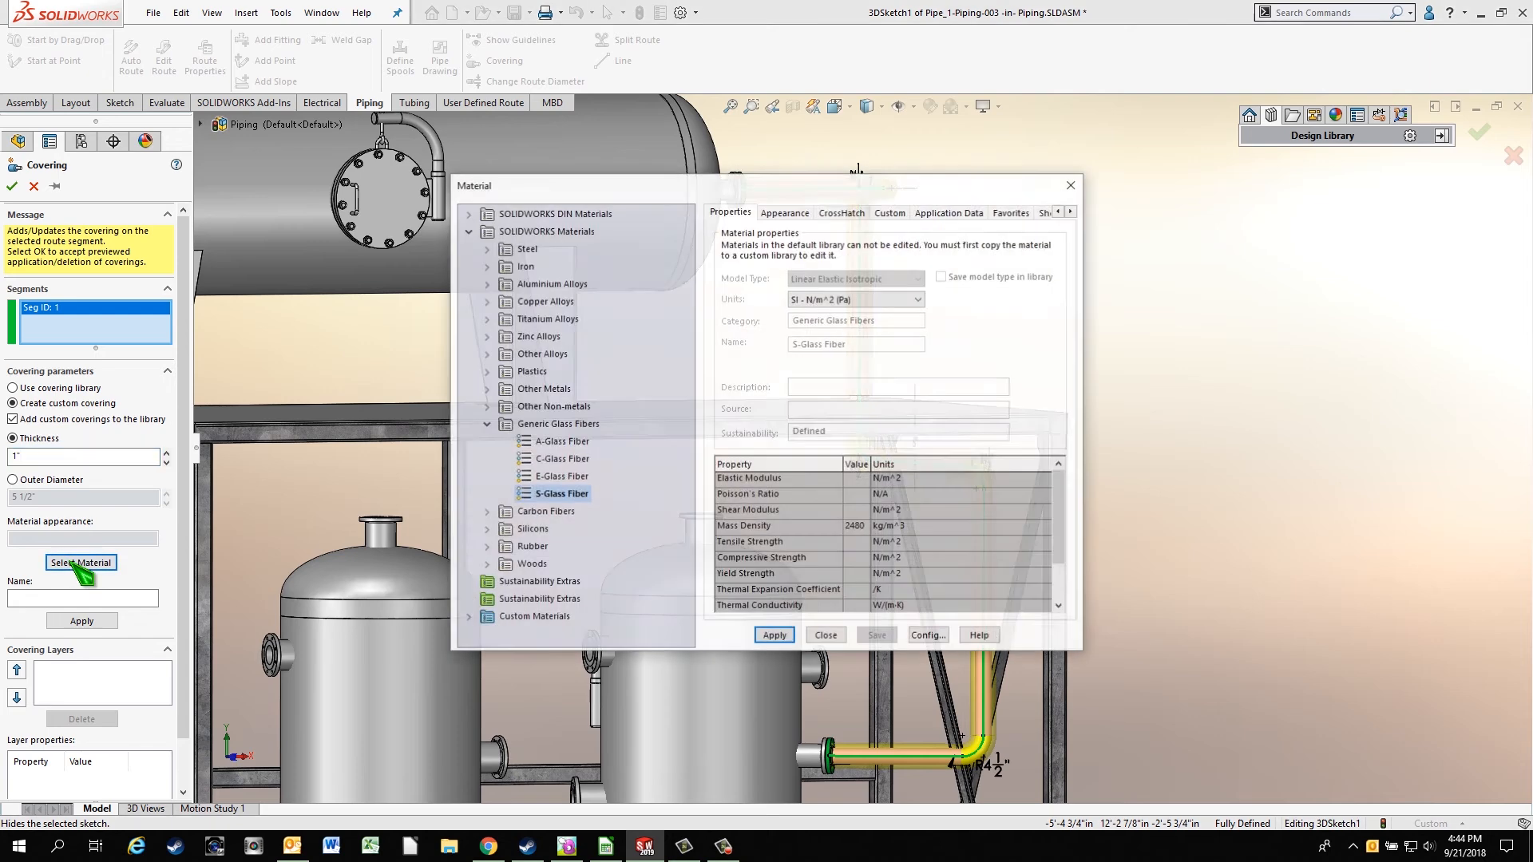
{"action": "left_click", "coordinate": [830, 637]}
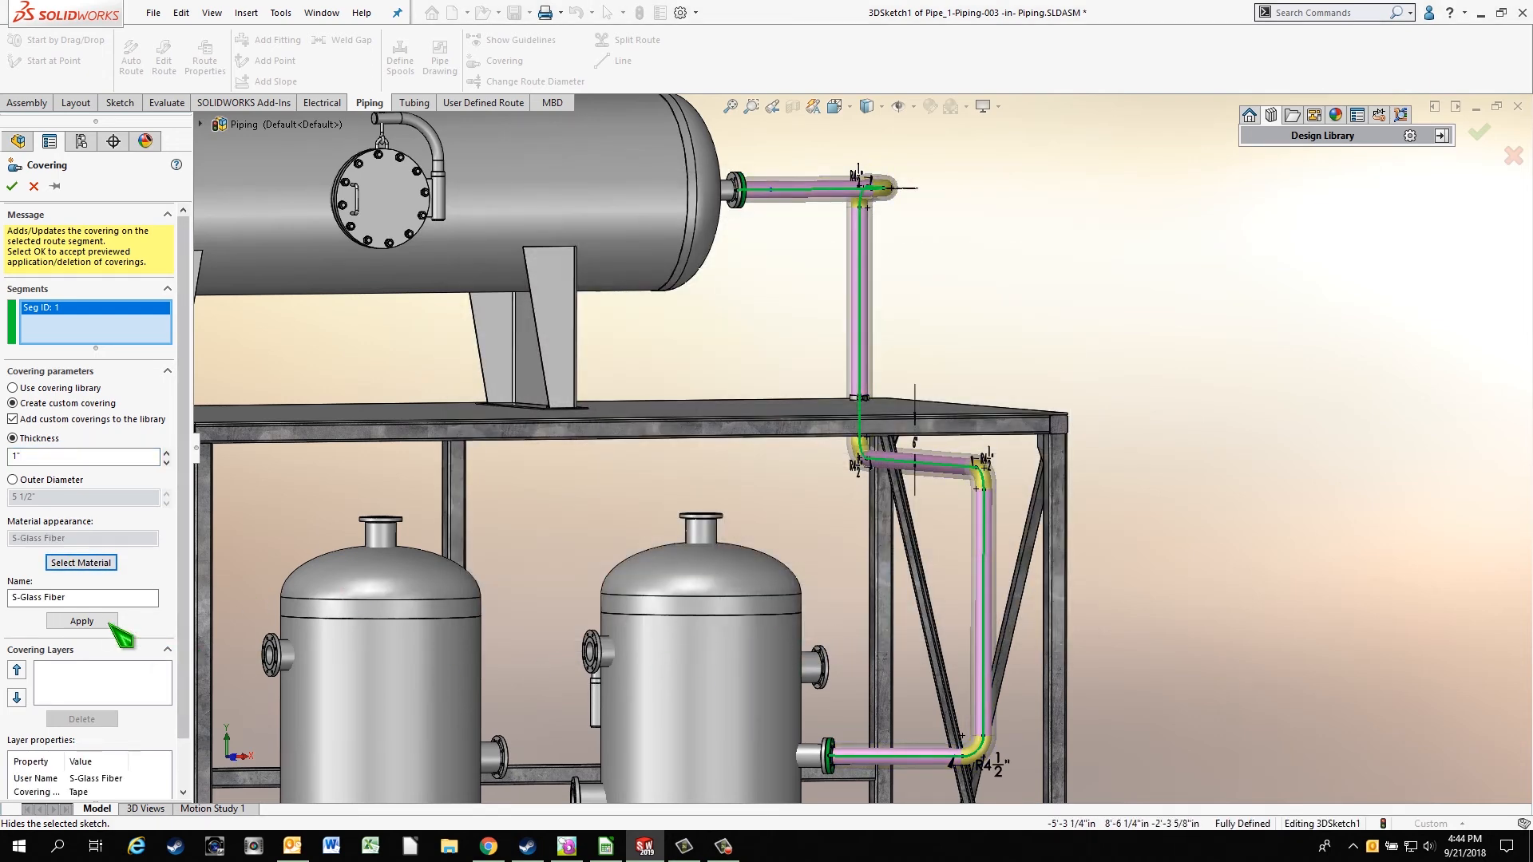
- Name the covering Insulation 1", apply it to the pipe route and return to the Piping assembly
{"action": "left_click", "coordinate": [81, 599]}
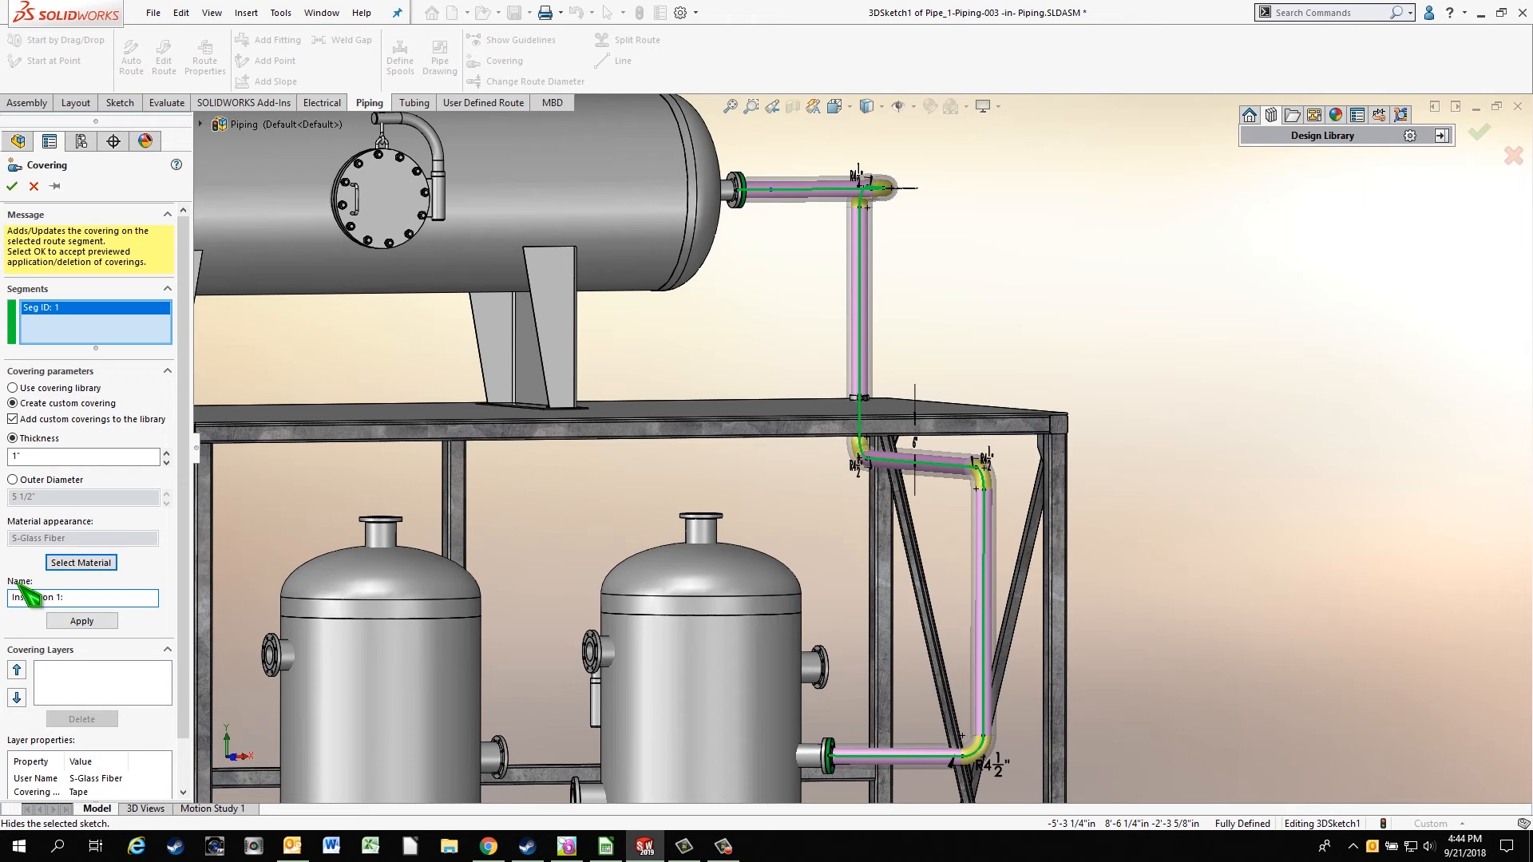
{"action": "left_click", "coordinate": [82, 621]}
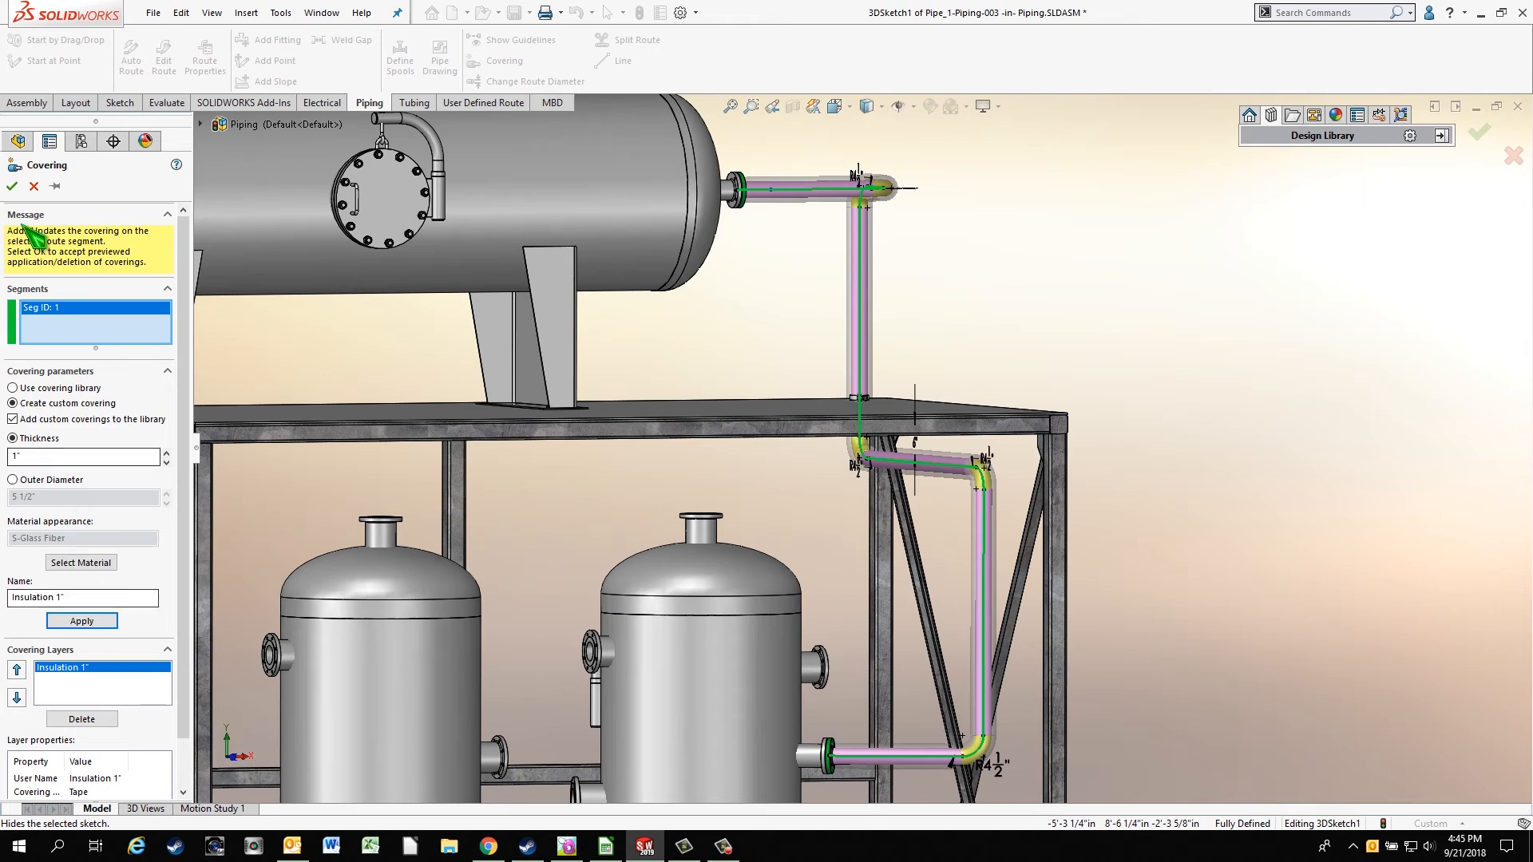
{"action": "left_click", "coordinate": [12, 186]}
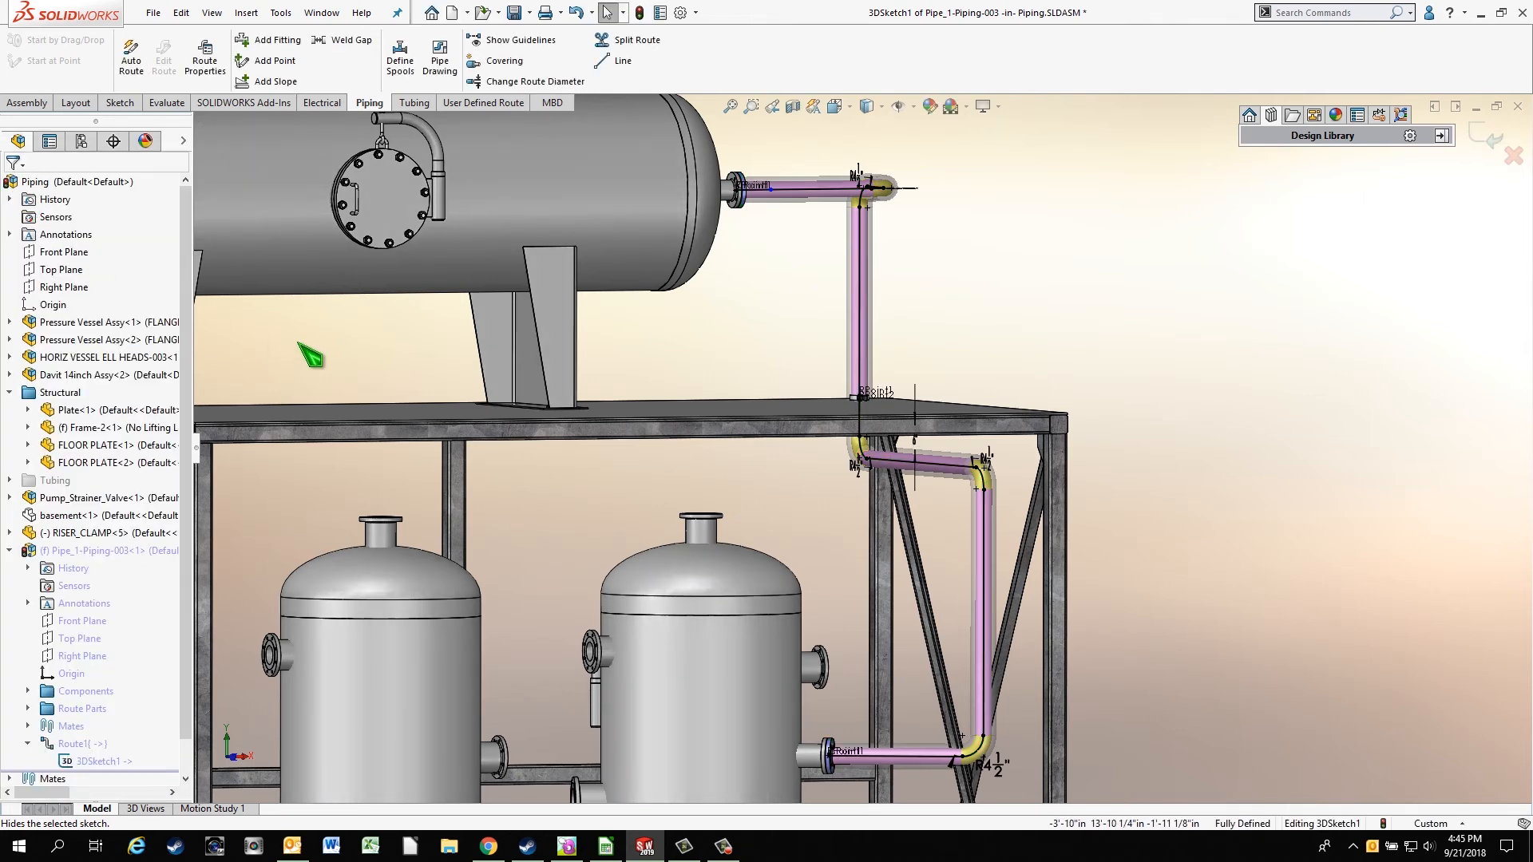
{"action": "left_click", "coordinate": [1485, 144]}
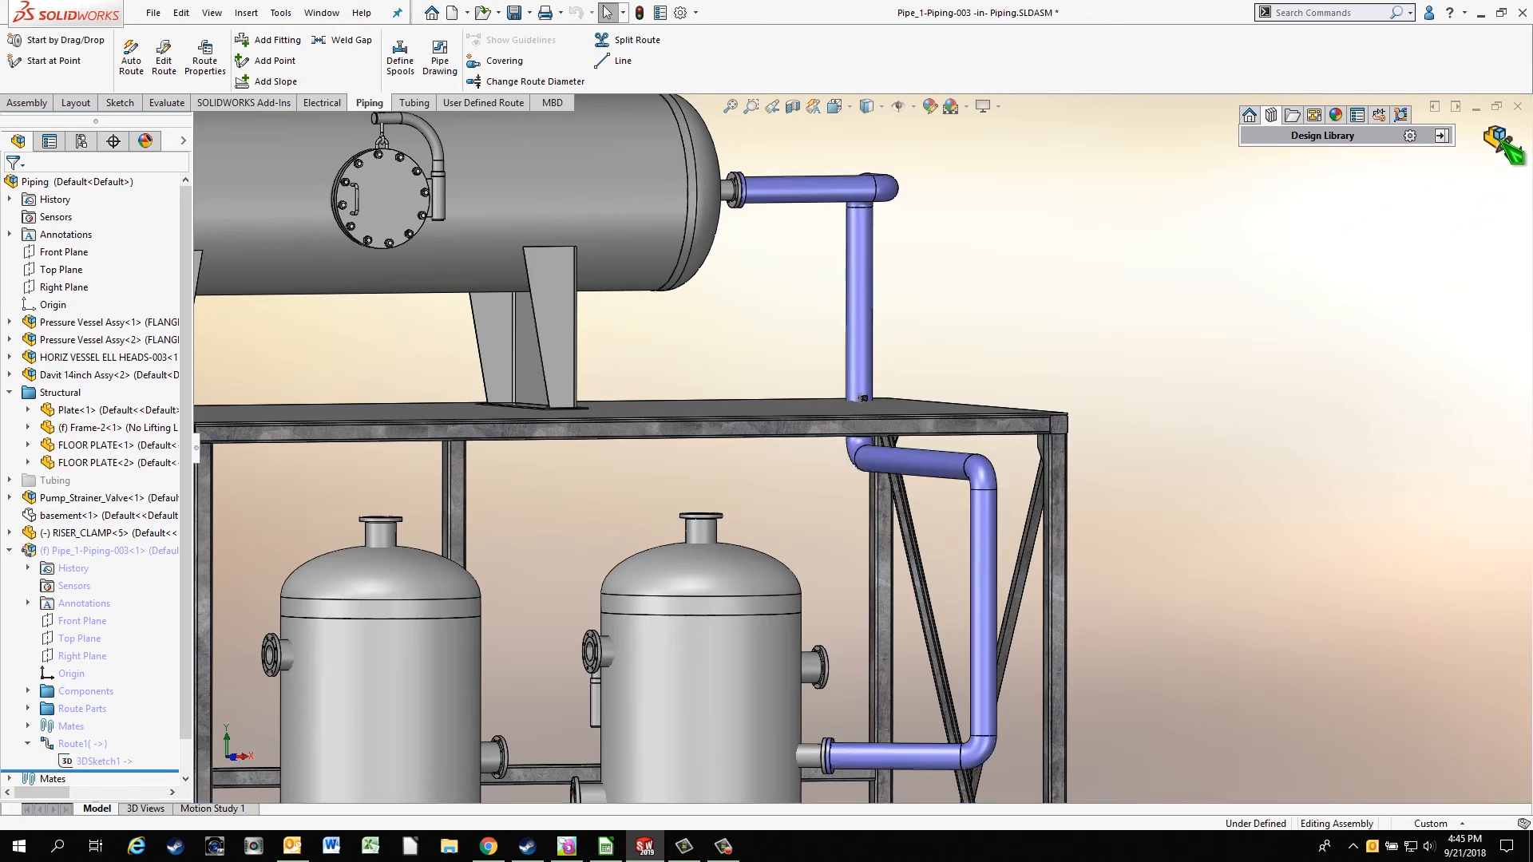
{"action": "left_click", "coordinate": [1500, 142]}
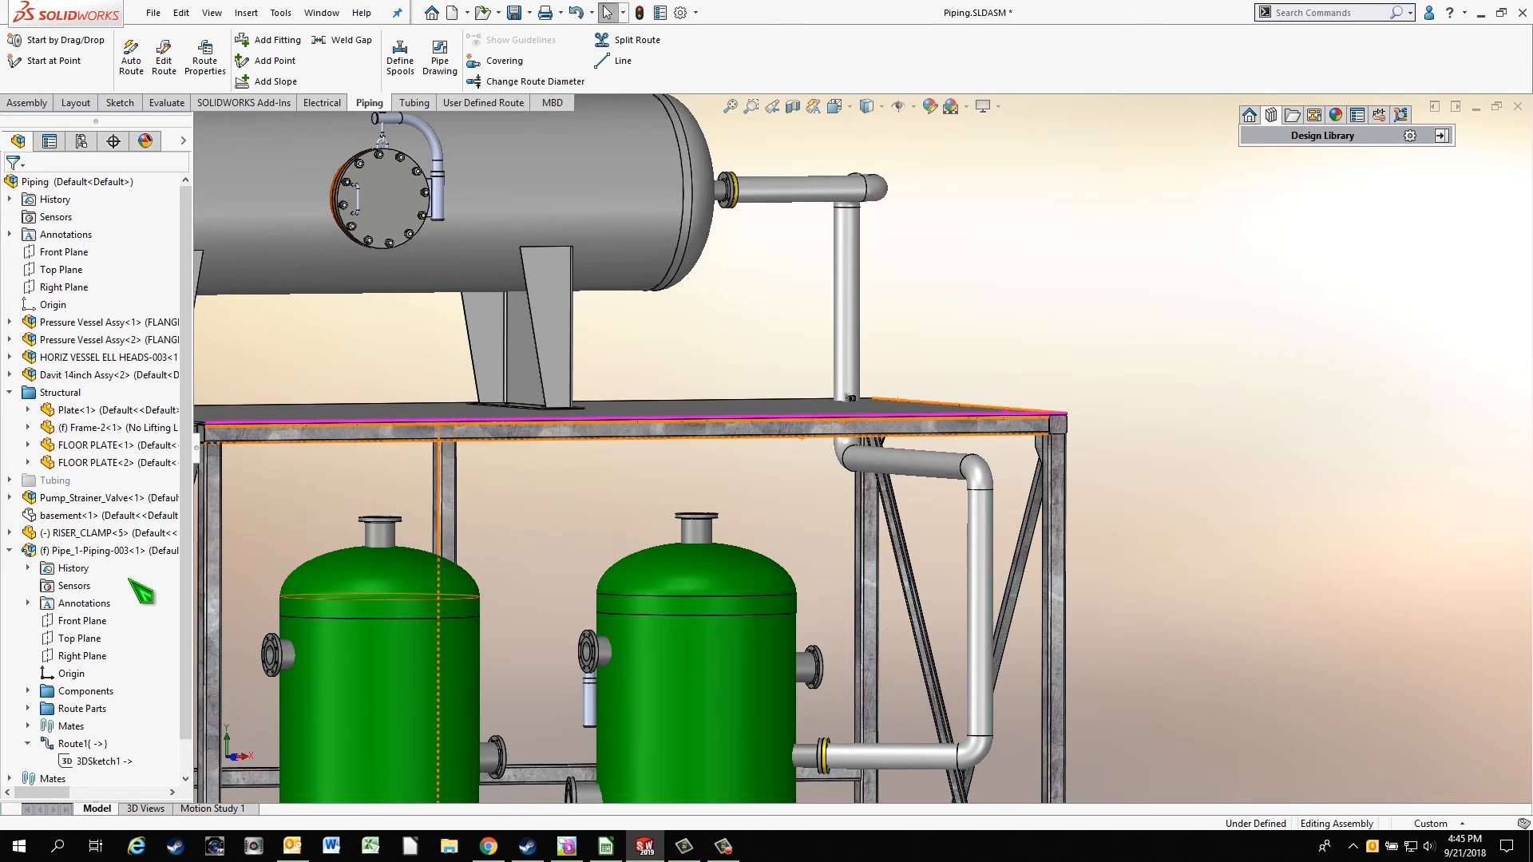
- Open the Pipe_1-Piping-003 route subassembly in its own window
{"action": "left_click", "coordinate": [96, 550]}
{"action": "left_click", "coordinate": [105, 502]}
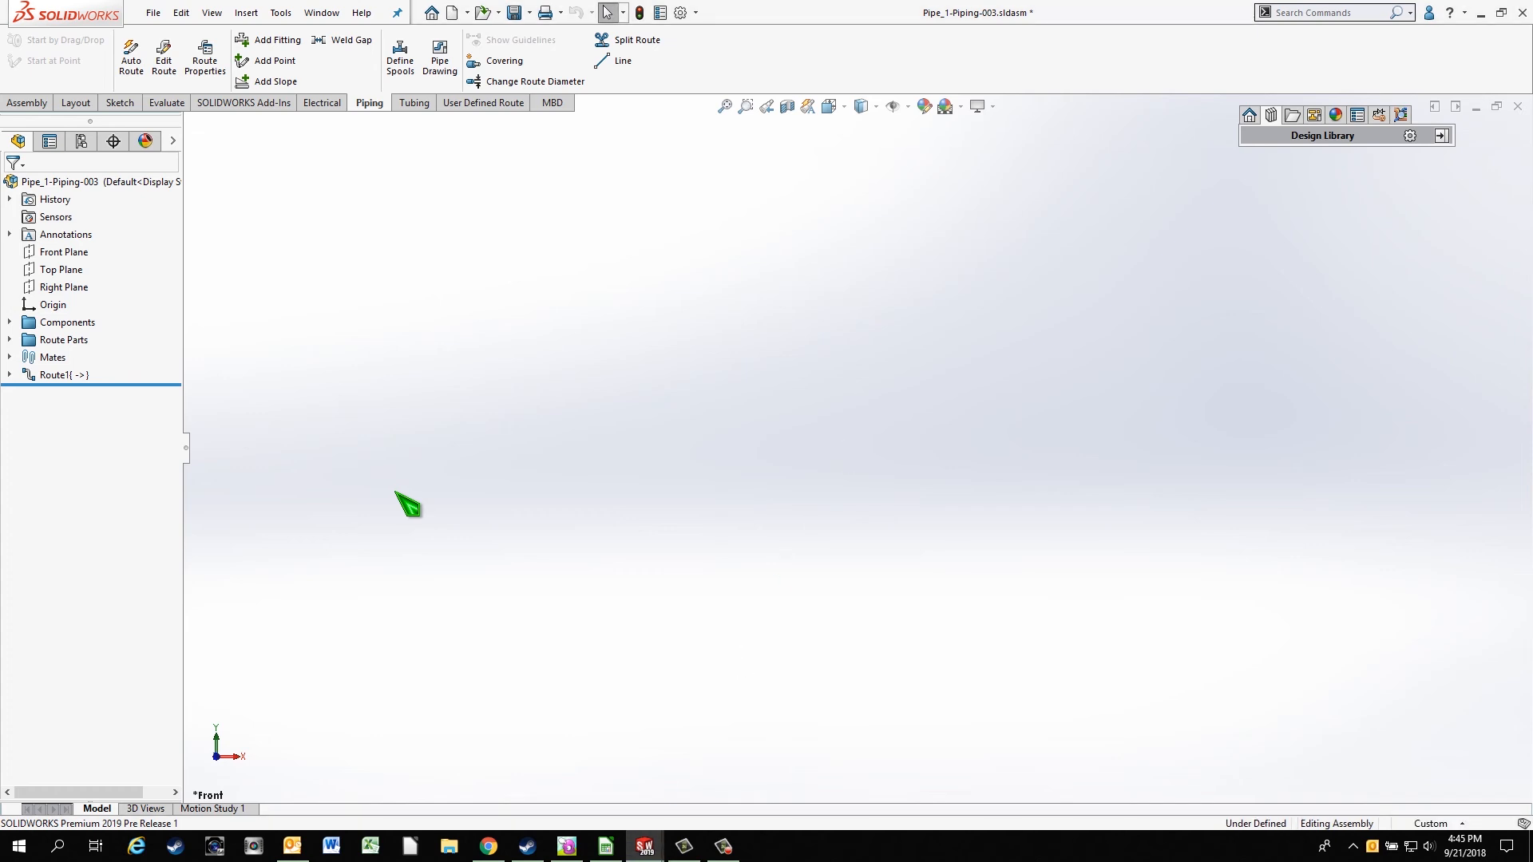
{"action": "middle_click_drag", "start_coordinate": [448, 519], "coordinate": [517, 543]}
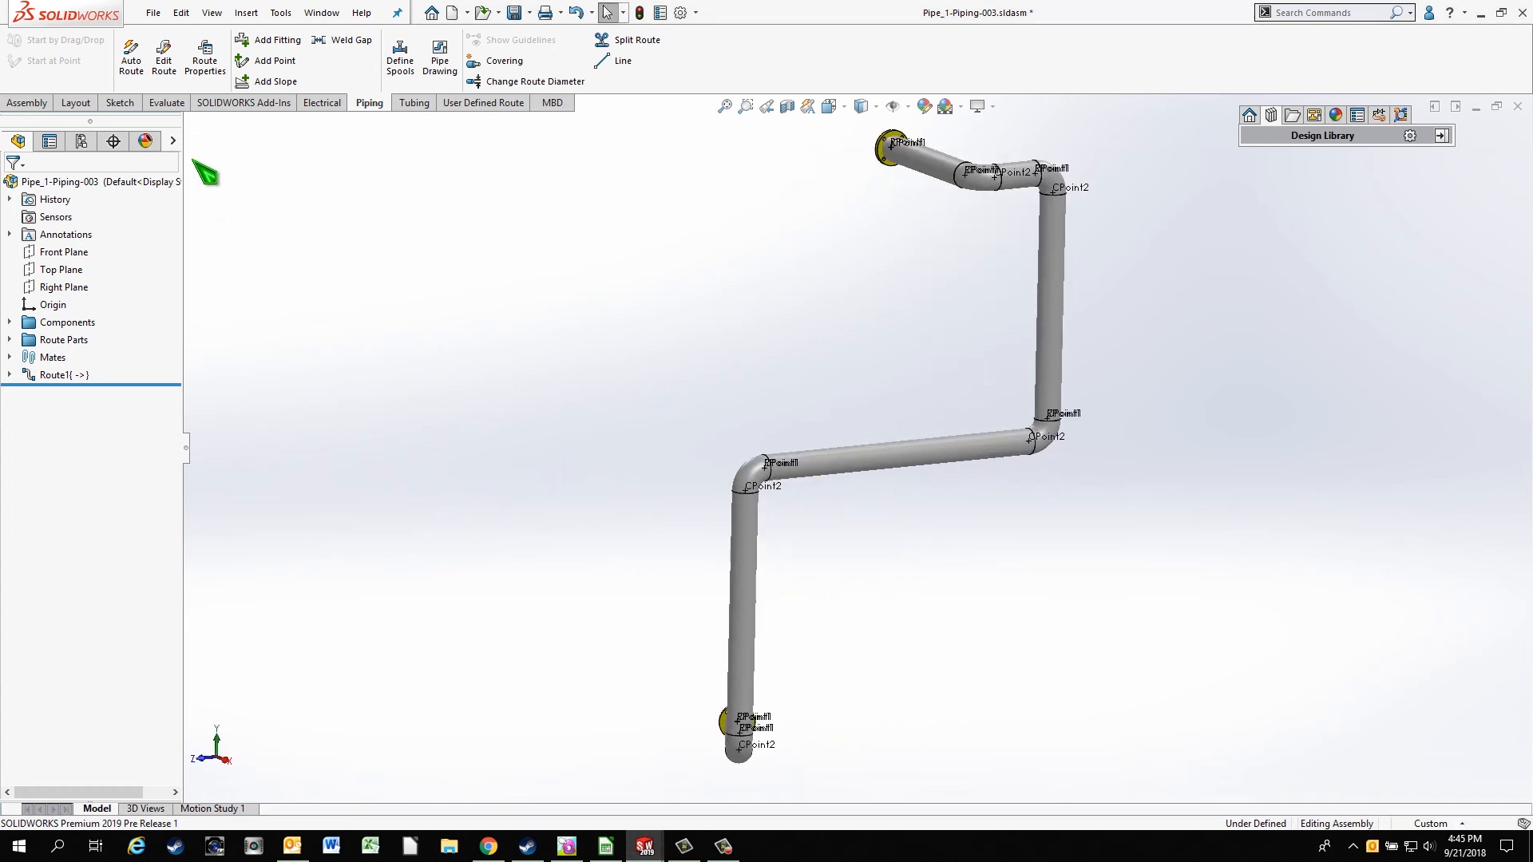
- Make the Covering part among the route parts transparent using its display state settings
{"action": "left_click", "coordinate": [173, 141]}
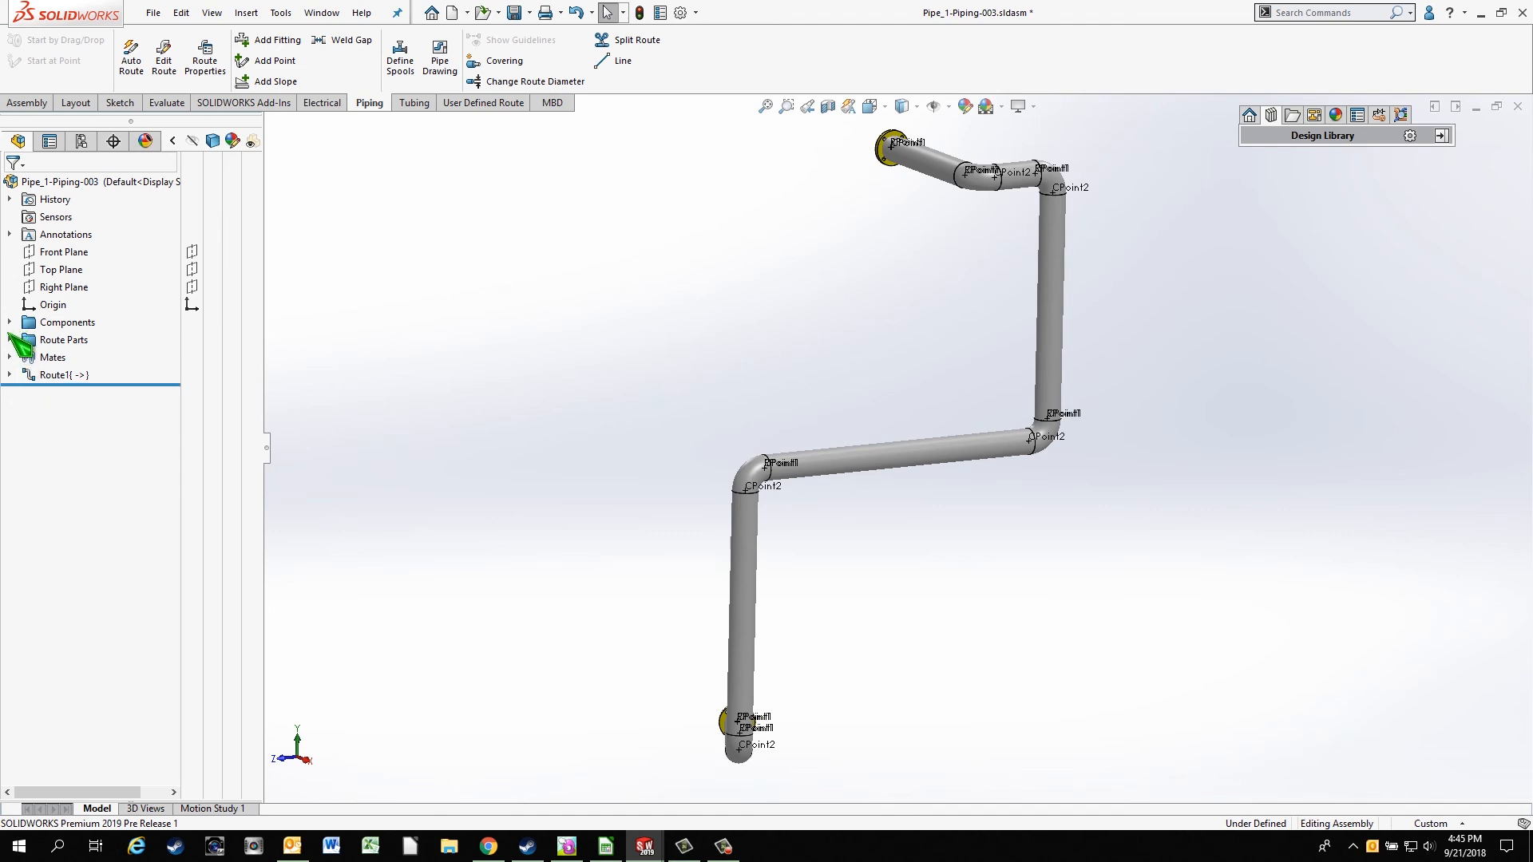
{"action": "left_click", "coordinate": [10, 340]}
{"action": "left_click", "coordinate": [70, 464]}
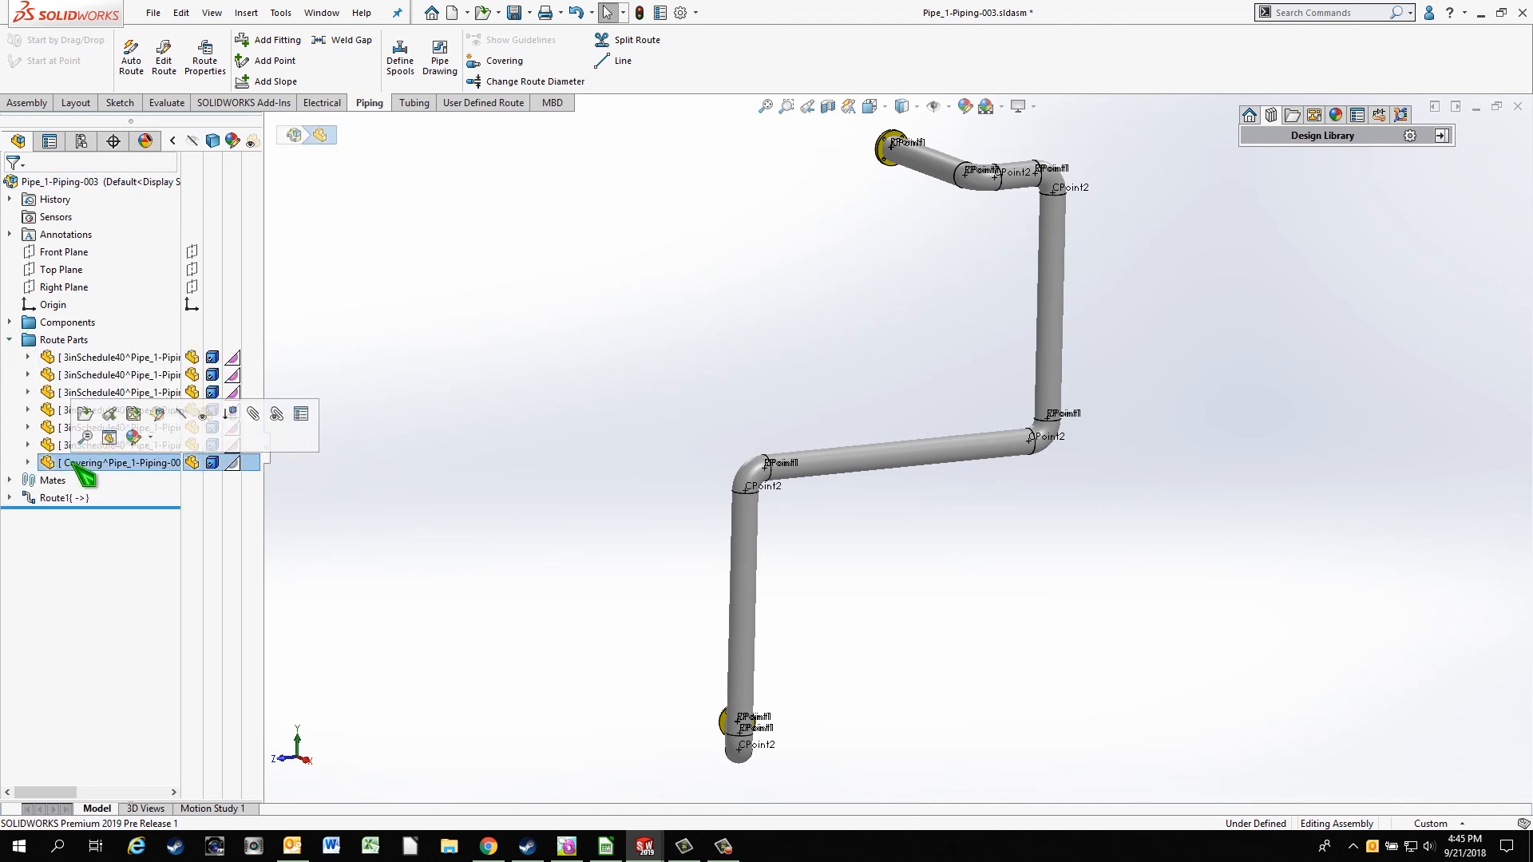
{"action": "left_click", "coordinate": [252, 465]}
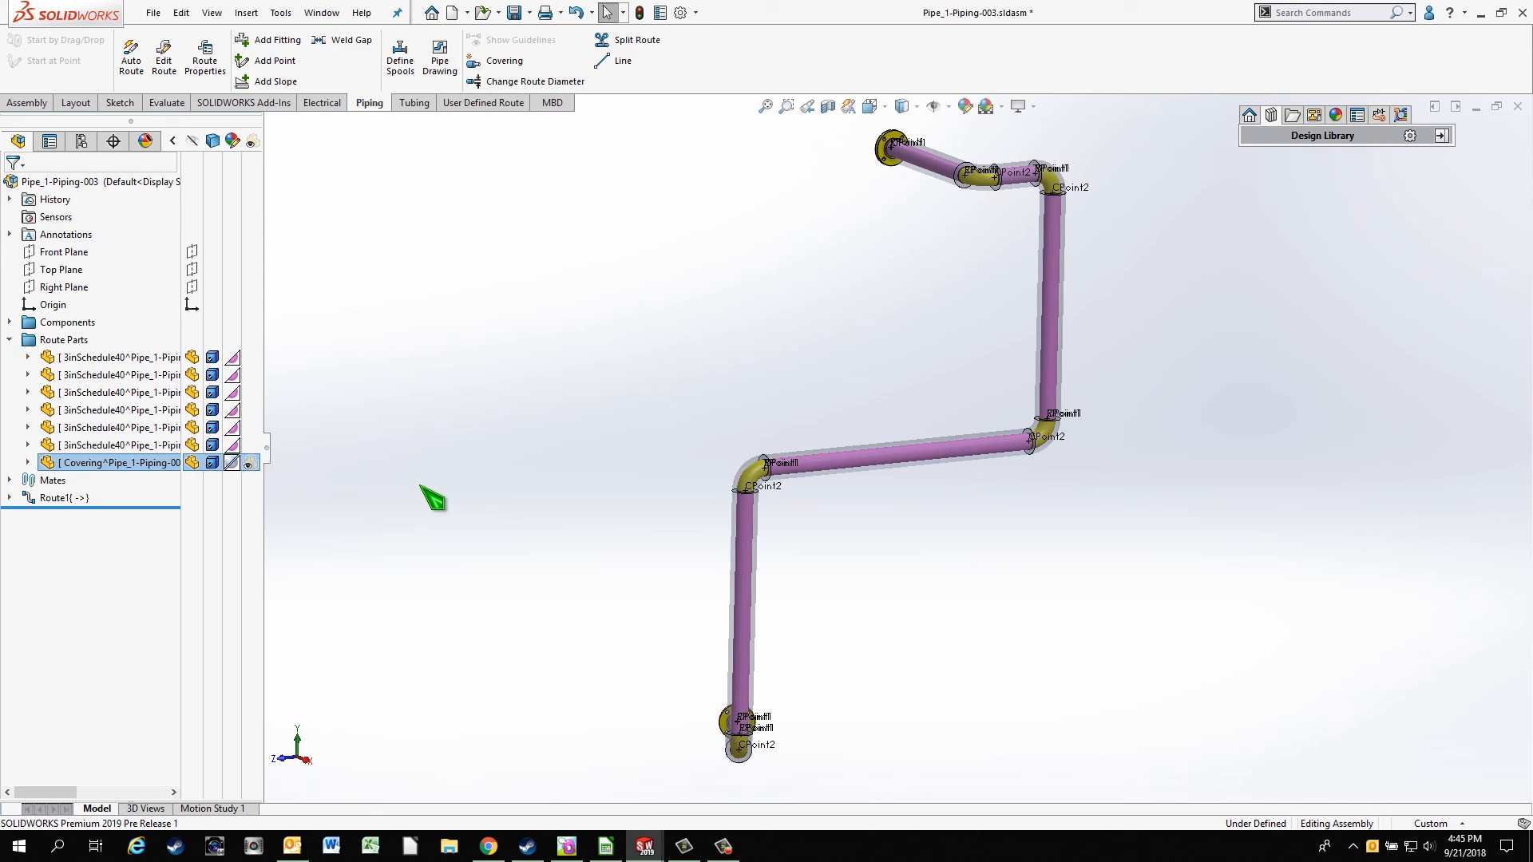
{"action": "left_click", "coordinate": [421, 486]}
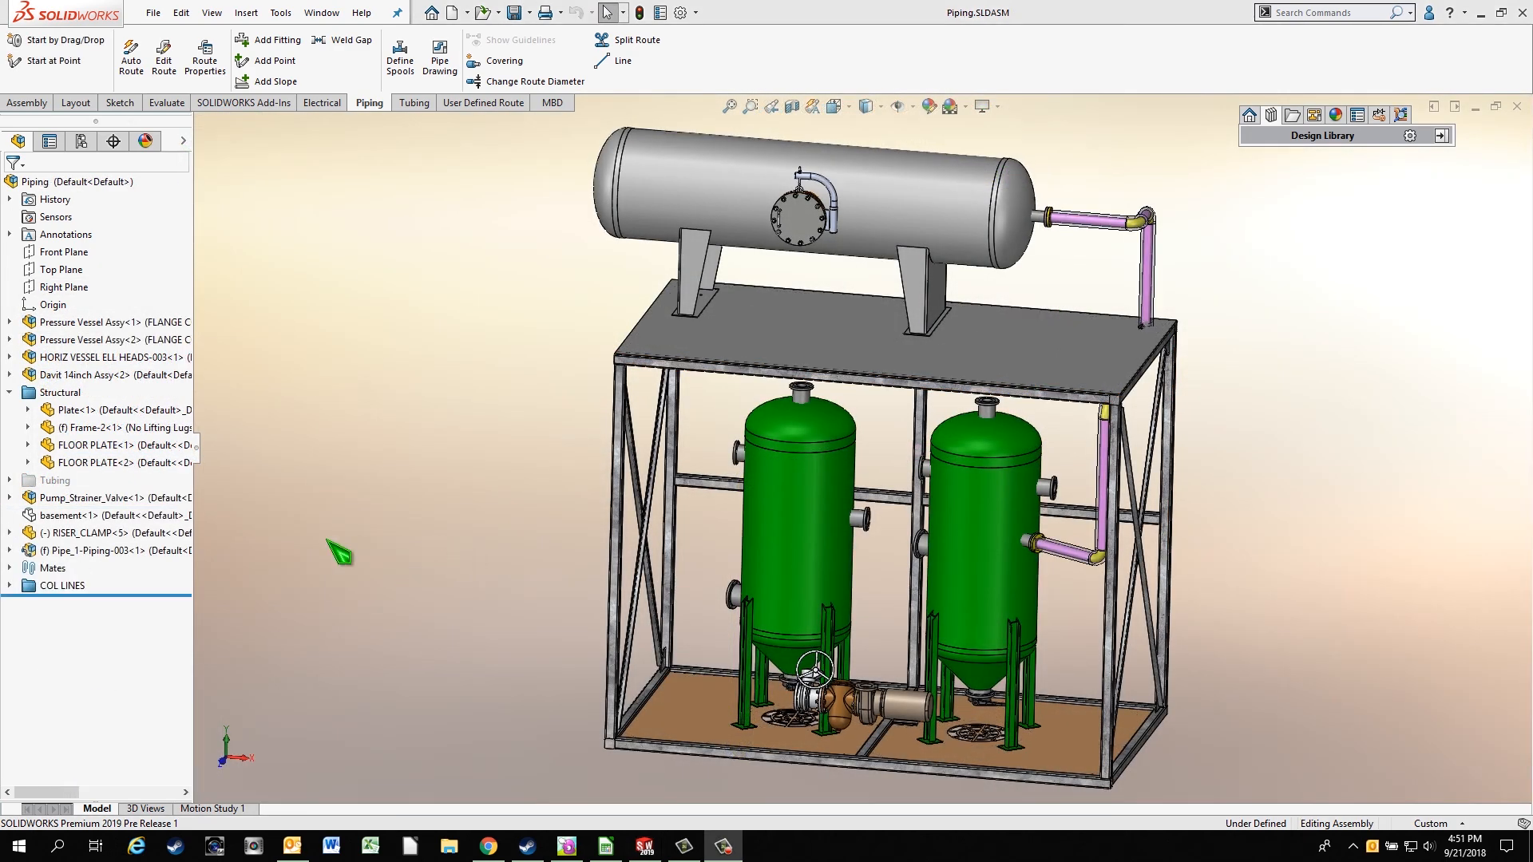
- Create a pipe drawing of the Pipe_1-Piping-003 route with the c - landscape format, auto balloons, and a BOM including a pipe length field
{"action": "right_click", "coordinate": [83, 549]}
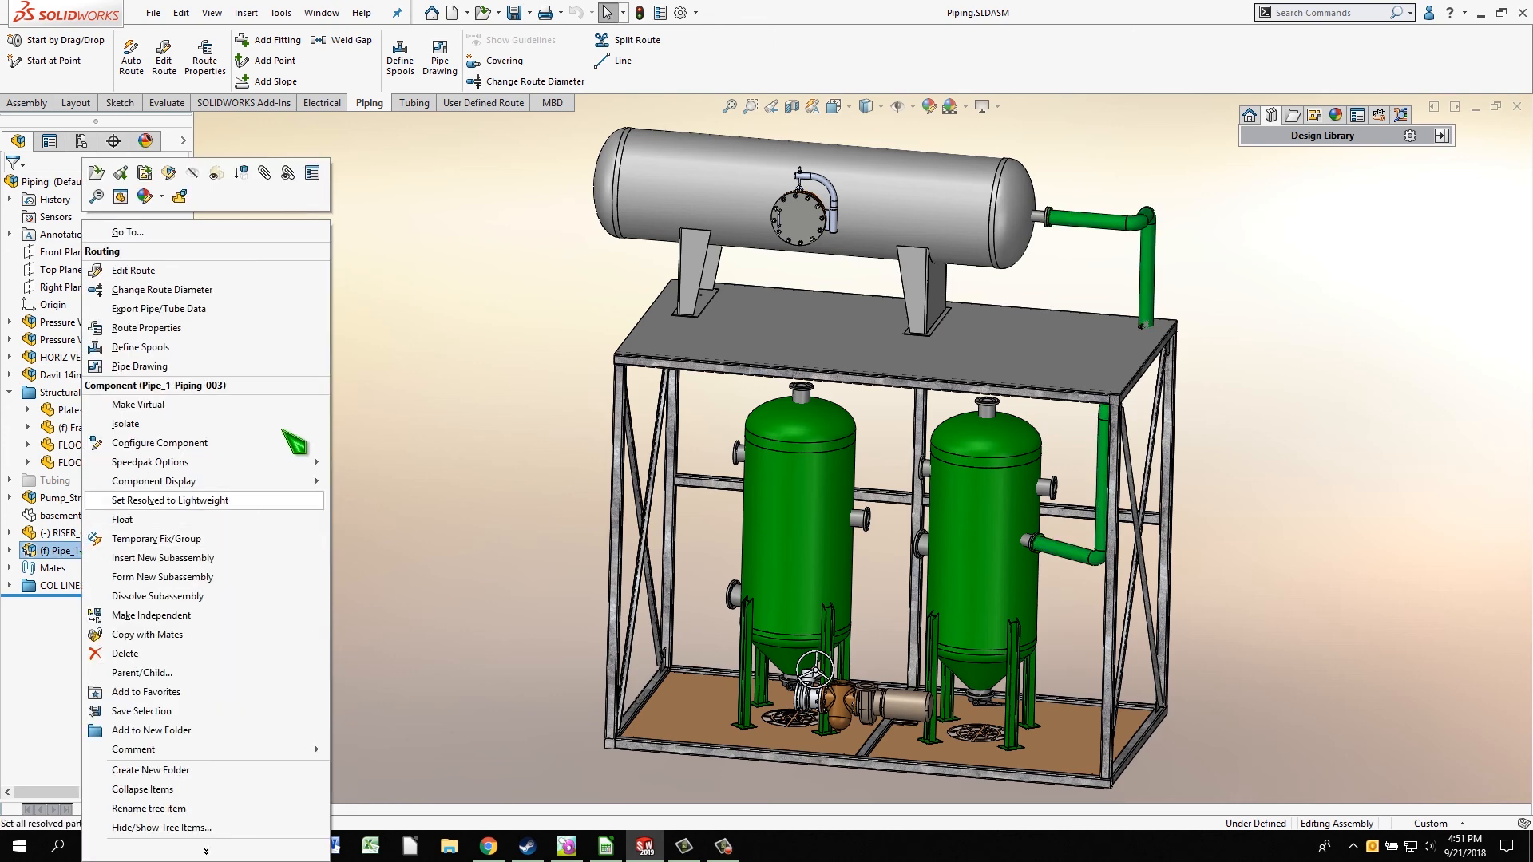
{"action": "left_click", "coordinate": [192, 367]}
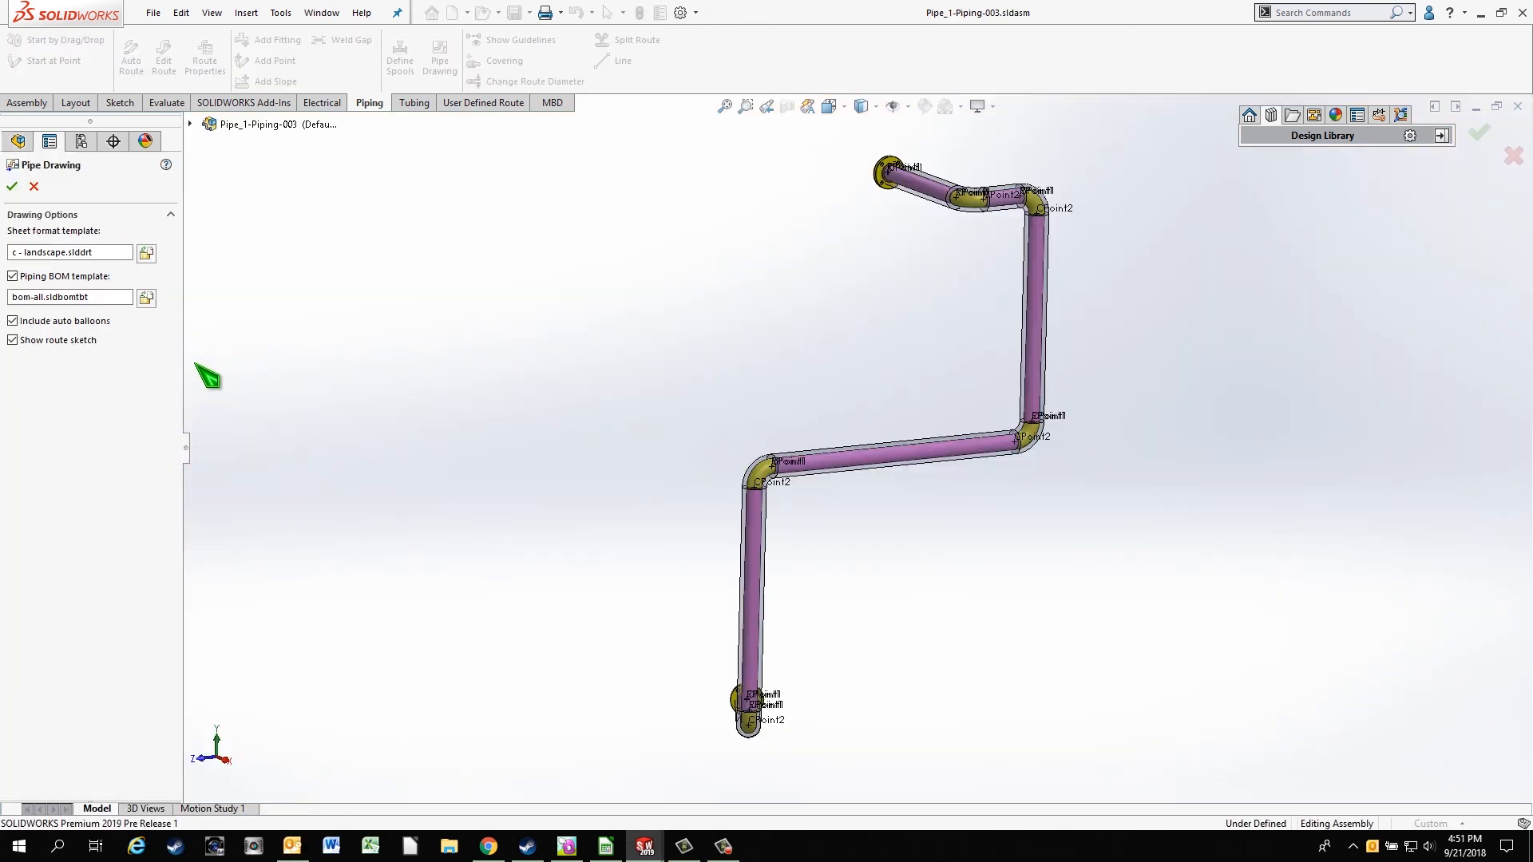
{"action": "left_click", "coordinate": [12, 186]}
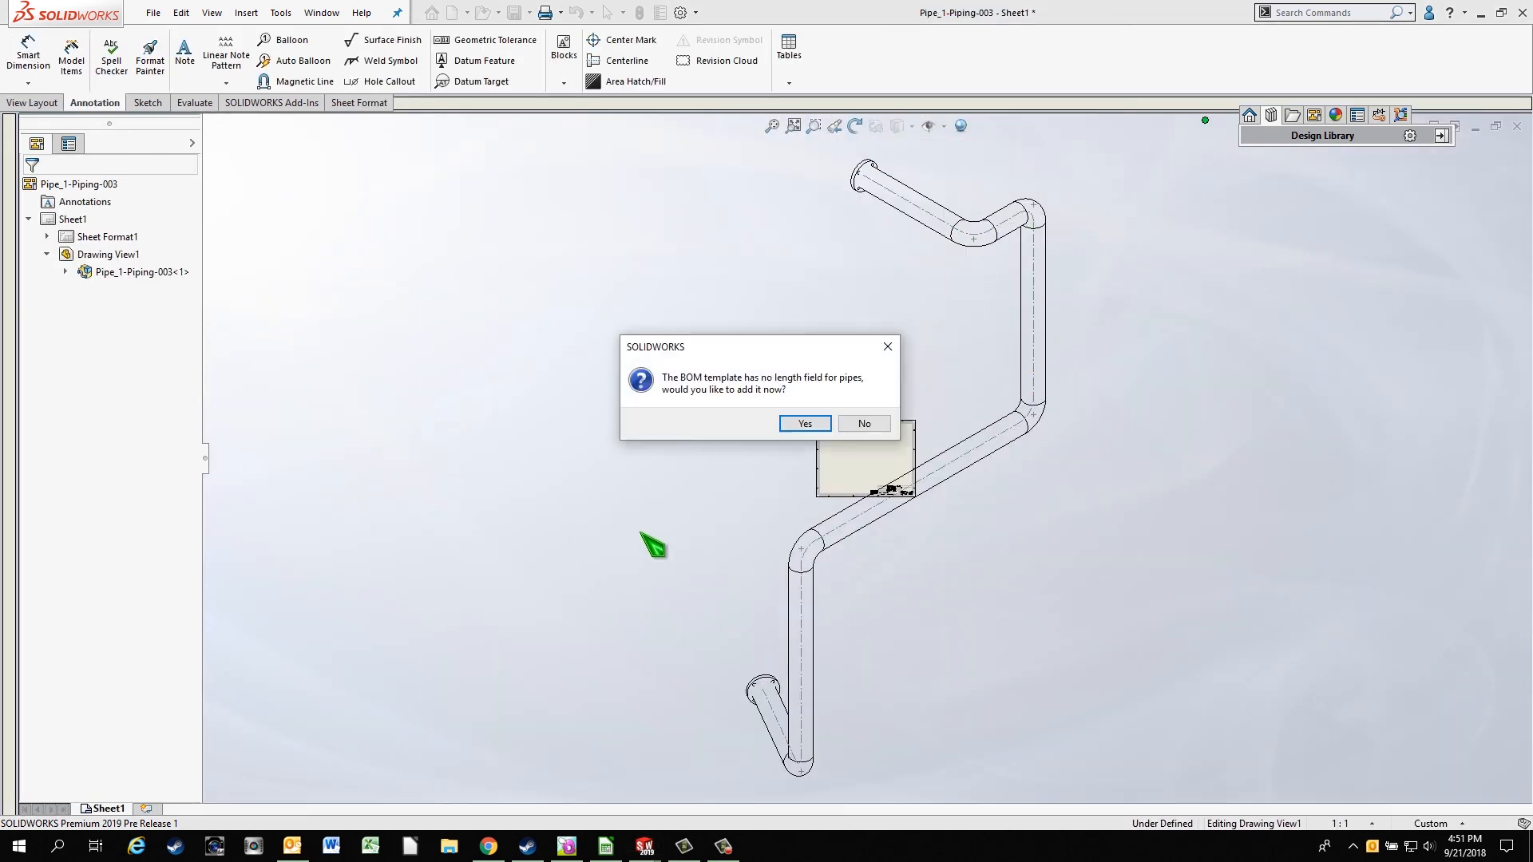
{"action": "left_click", "coordinate": [805, 424]}
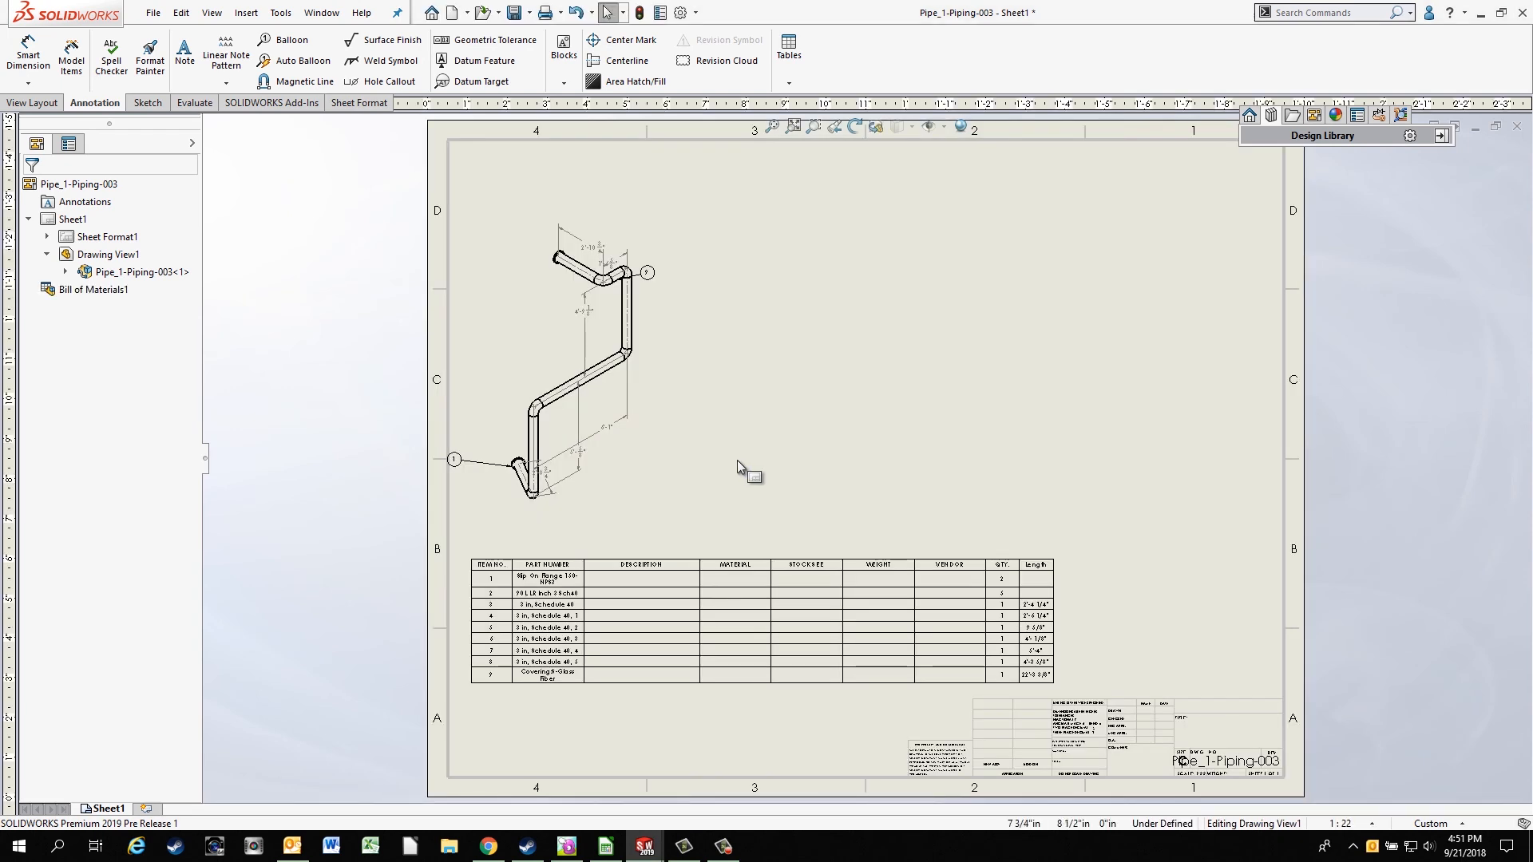
- Delete the Material, Stock No, Weight and Vendor columns from the bill of materials
{"action": "left_click", "coordinate": [817, 585]}
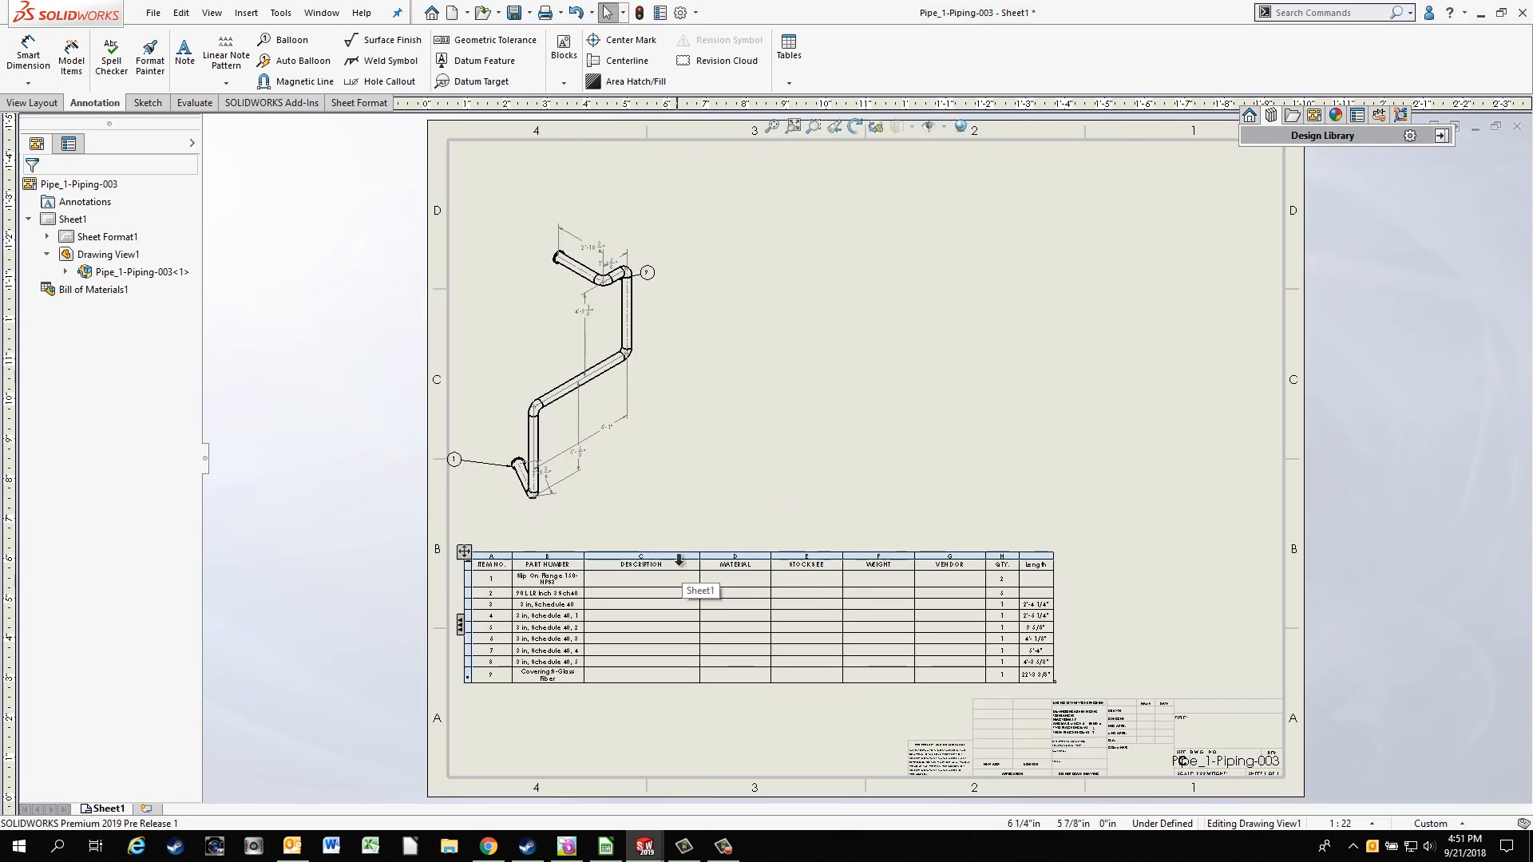
{"action": "left_click", "coordinate": [734, 561]}
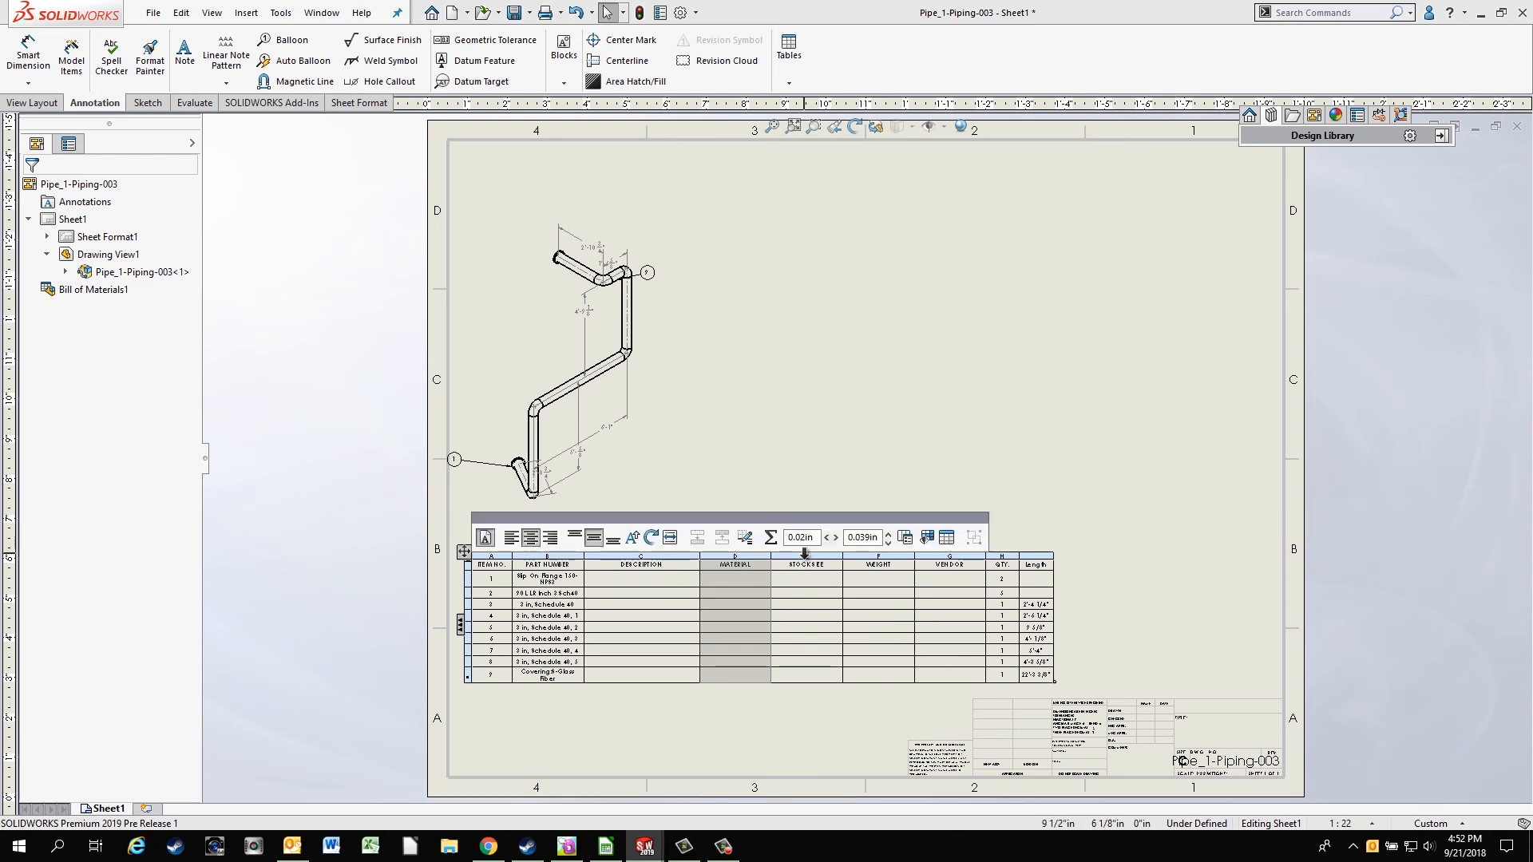
{"action": "left_click", "coordinate": [805, 554], "text": "ctrl"}
{"action": "left_click", "coordinate": [895, 553], "text": "ctrl"}
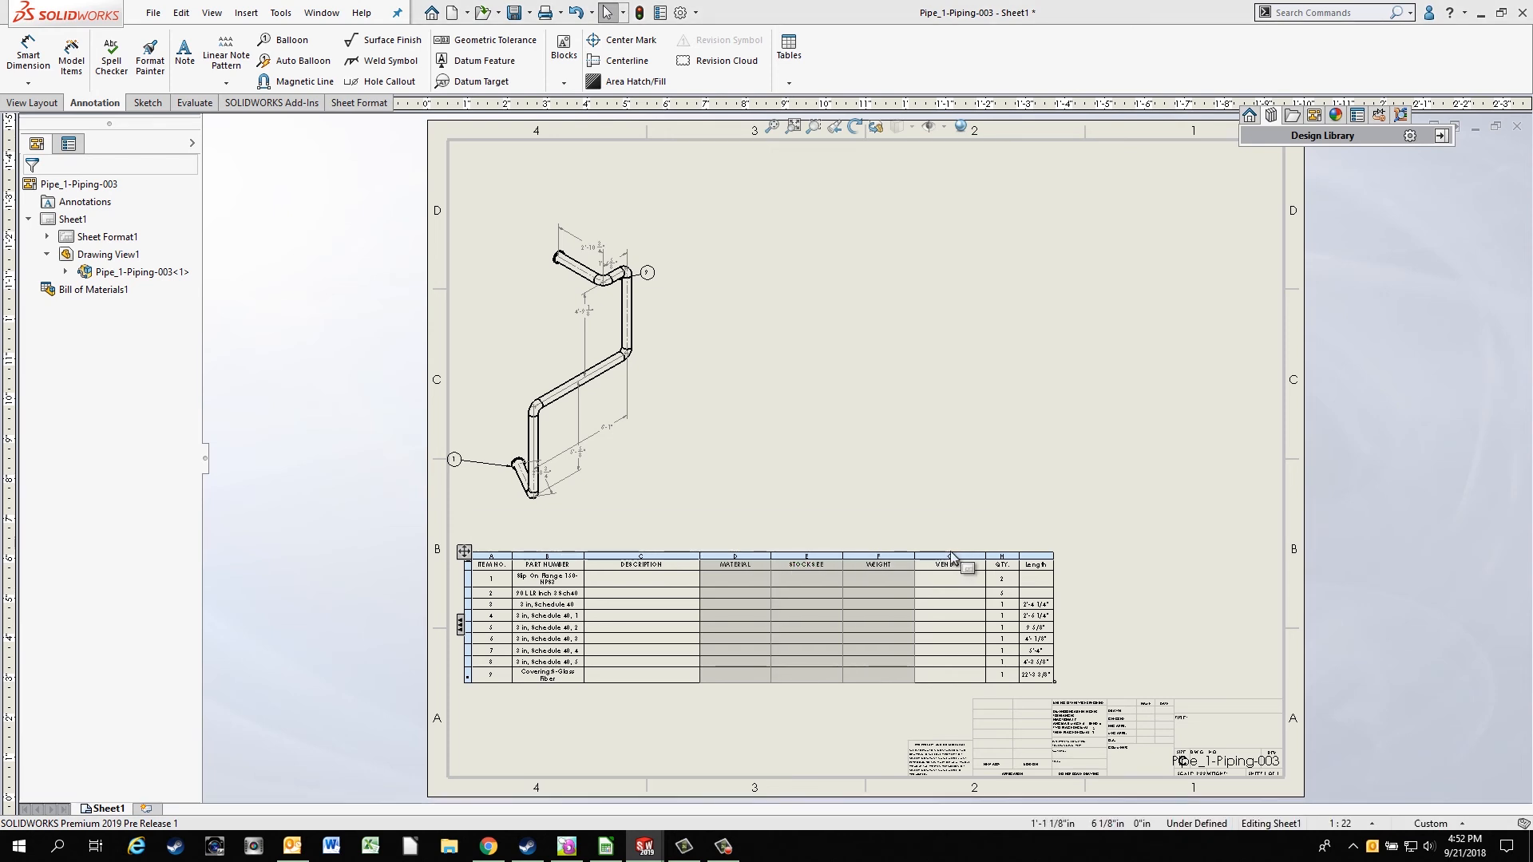
{"action": "left_click", "coordinate": [950, 554], "text": "ctrl"}
{"action": "key", "text": "Delete"}
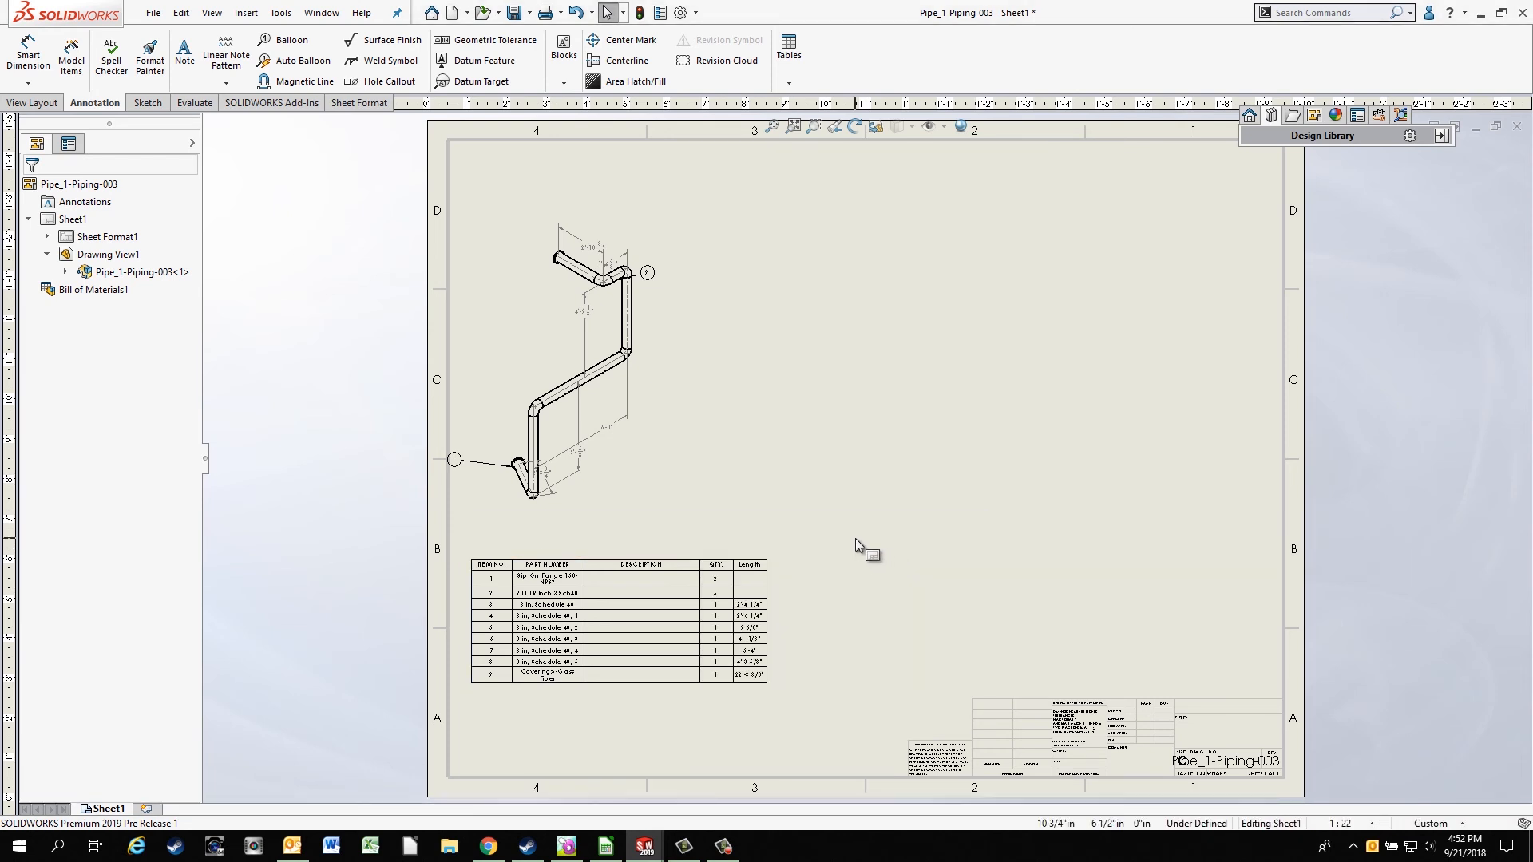
- Move the BOM's QTY. and Length columns ahead of Description and widen the Part Number column so its entries fit on one line
{"action": "scroll", "coordinate": [642, 681], "scroll_direction": "down", "scroll_amount": 6}
{"action": "left_click_drag", "start_coordinate": [968, 254], "coordinate": [607, 237]}
{"action": "left_click_drag", "start_coordinate": [1052, 228], "coordinate": [707, 227]}
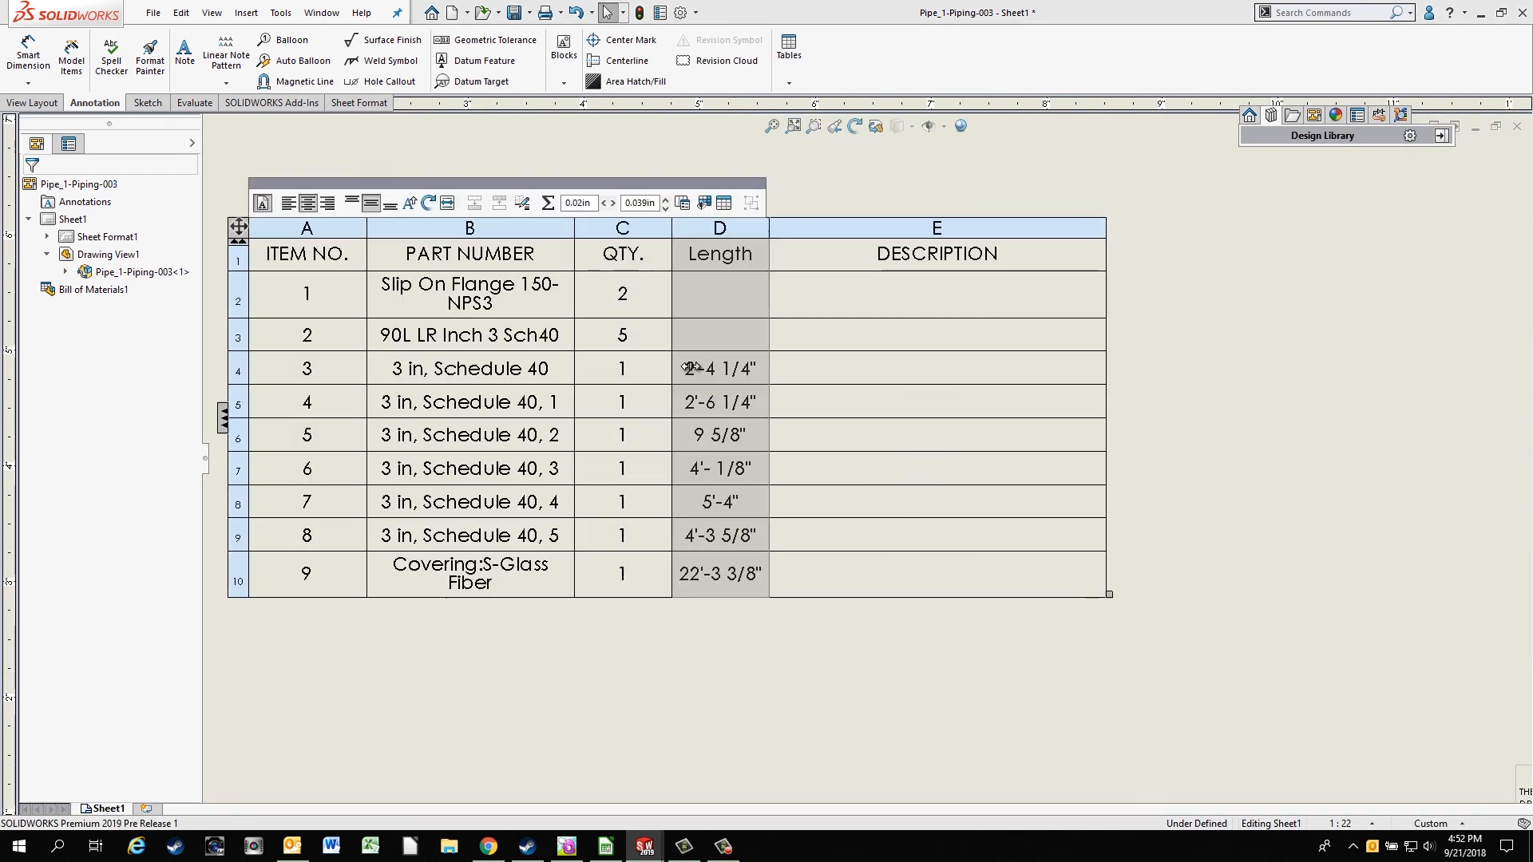
{"action": "left_click", "coordinate": [664, 706]}
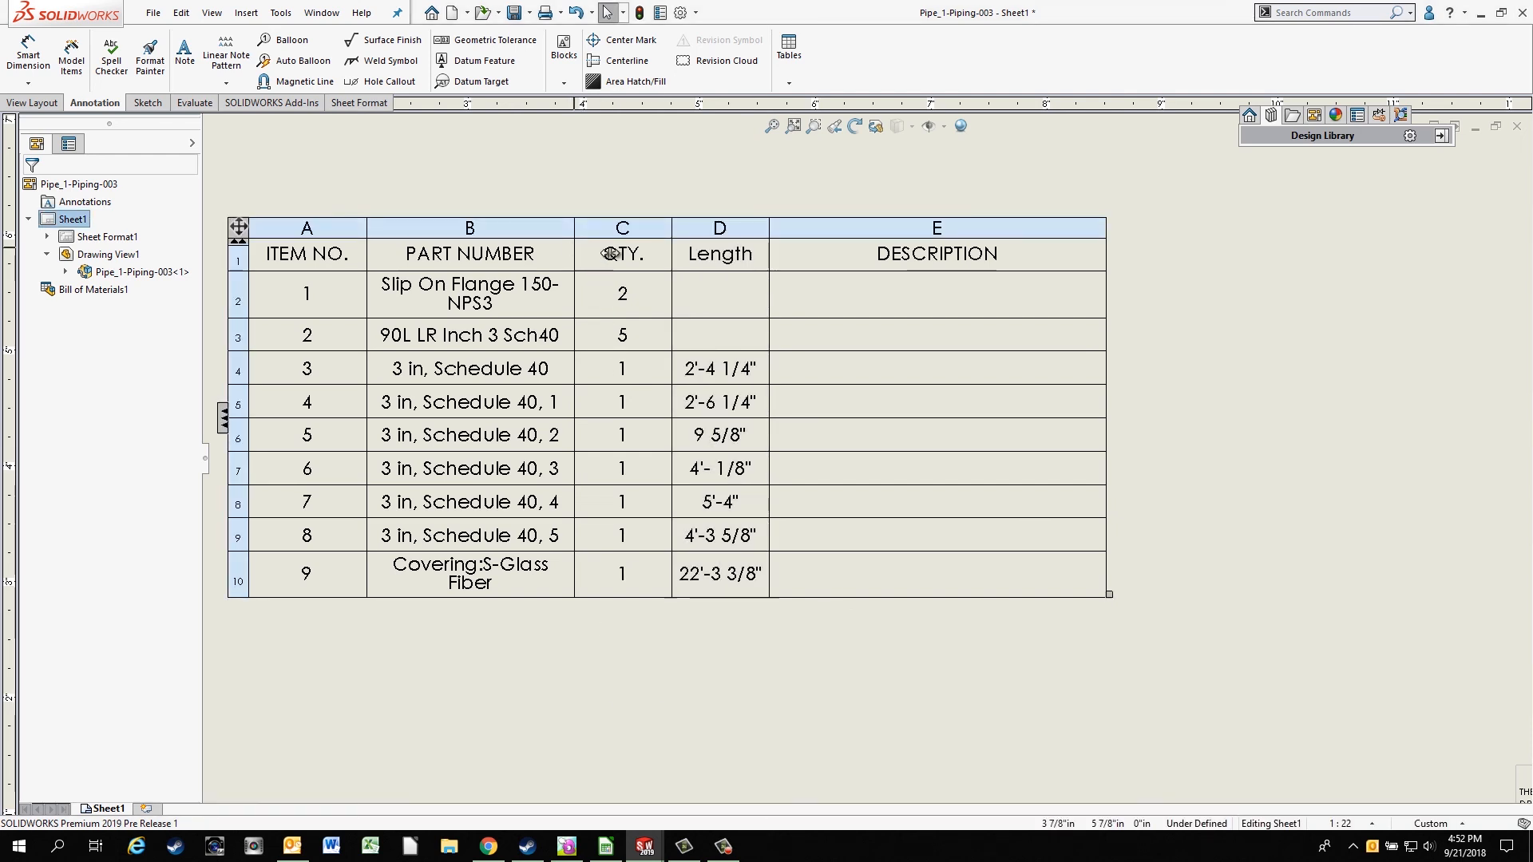
{"action": "left_click_drag", "start_coordinate": [610, 253], "coordinate": [661, 290]}
{"action": "left_click", "coordinate": [743, 682]}
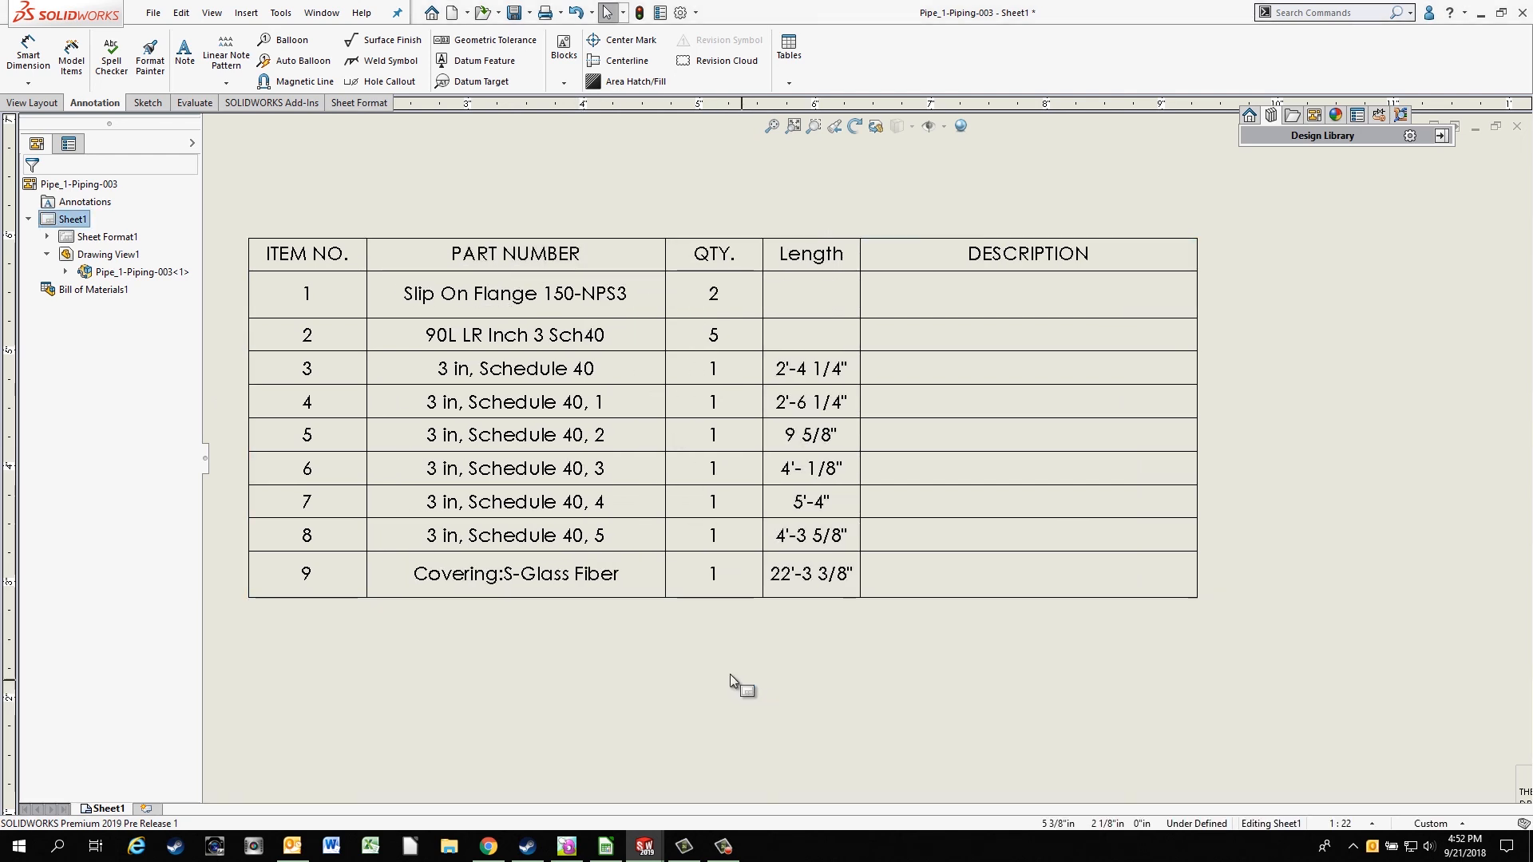
- Reposition the isometric pipe view above the BOM and load the standard views of Pipe_1-Piping-003.sldasm for placement
{"action": "key", "text": "f"}
{"action": "mouse_move", "coordinate": [649, 326]}
{"action": "left_mouse_down"}
{"action": "mouse_move", "coordinate": [722, 315]}
{"action": "mouse_move", "coordinate": [696, 302]}
{"action": "left_mouse_up"}
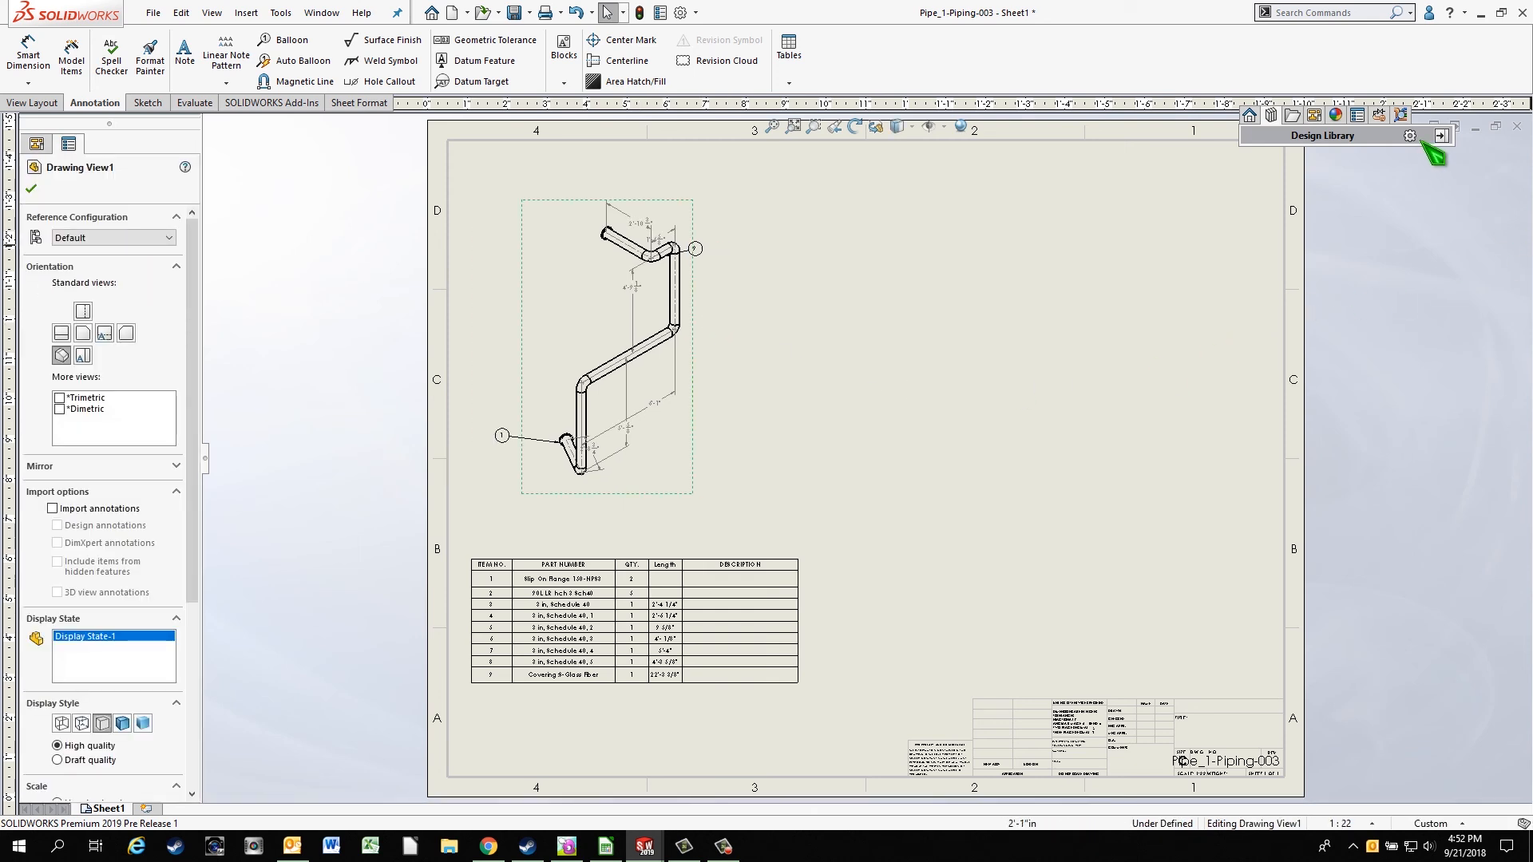
{"action": "left_click", "coordinate": [1314, 116]}
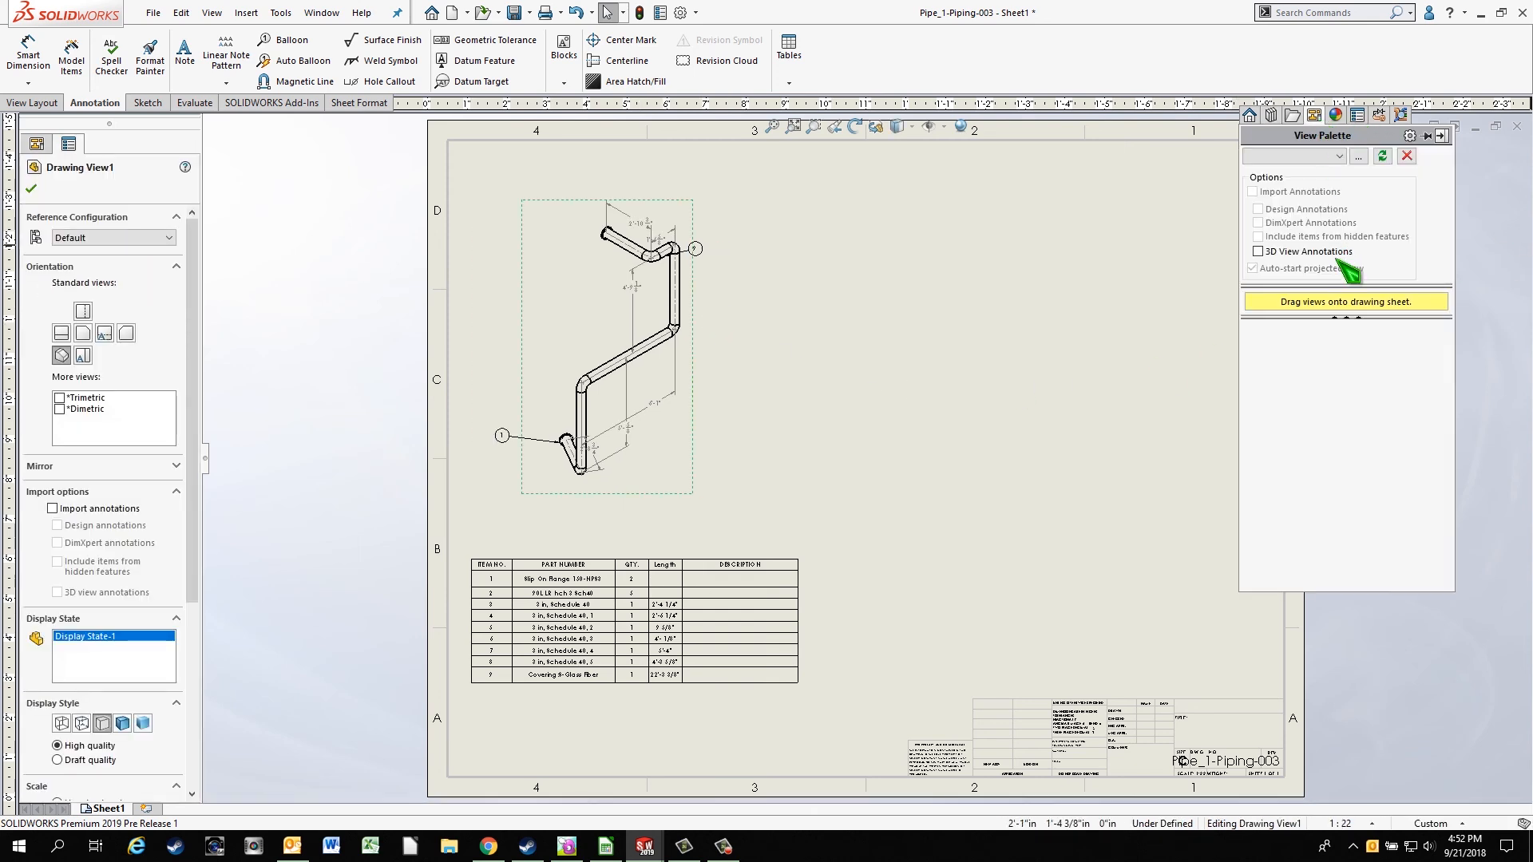
{"action": "left_click", "coordinate": [1383, 157]}
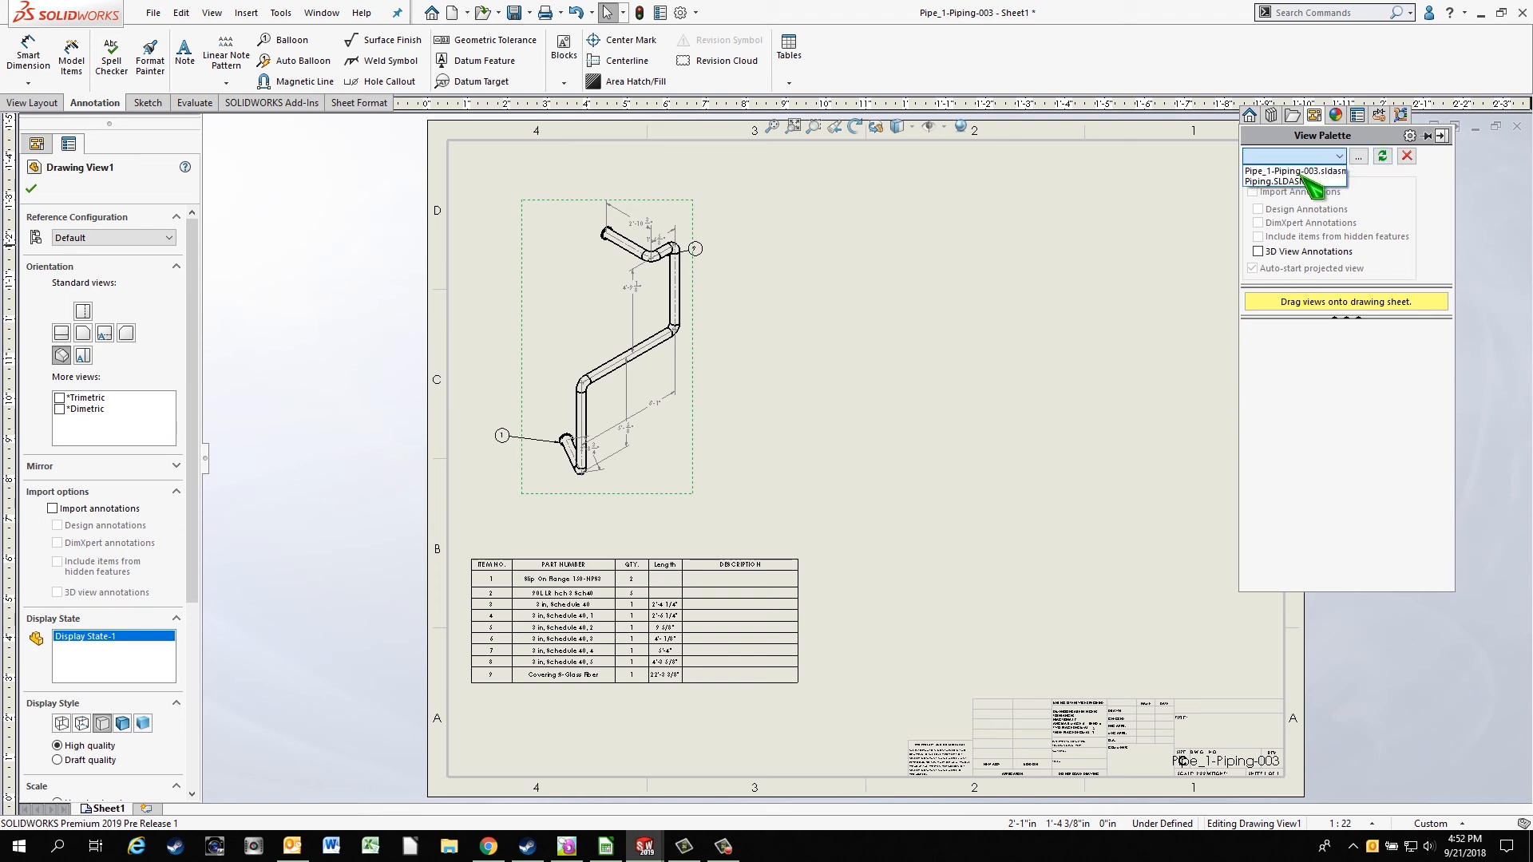
{"action": "left_click", "coordinate": [1295, 171]}
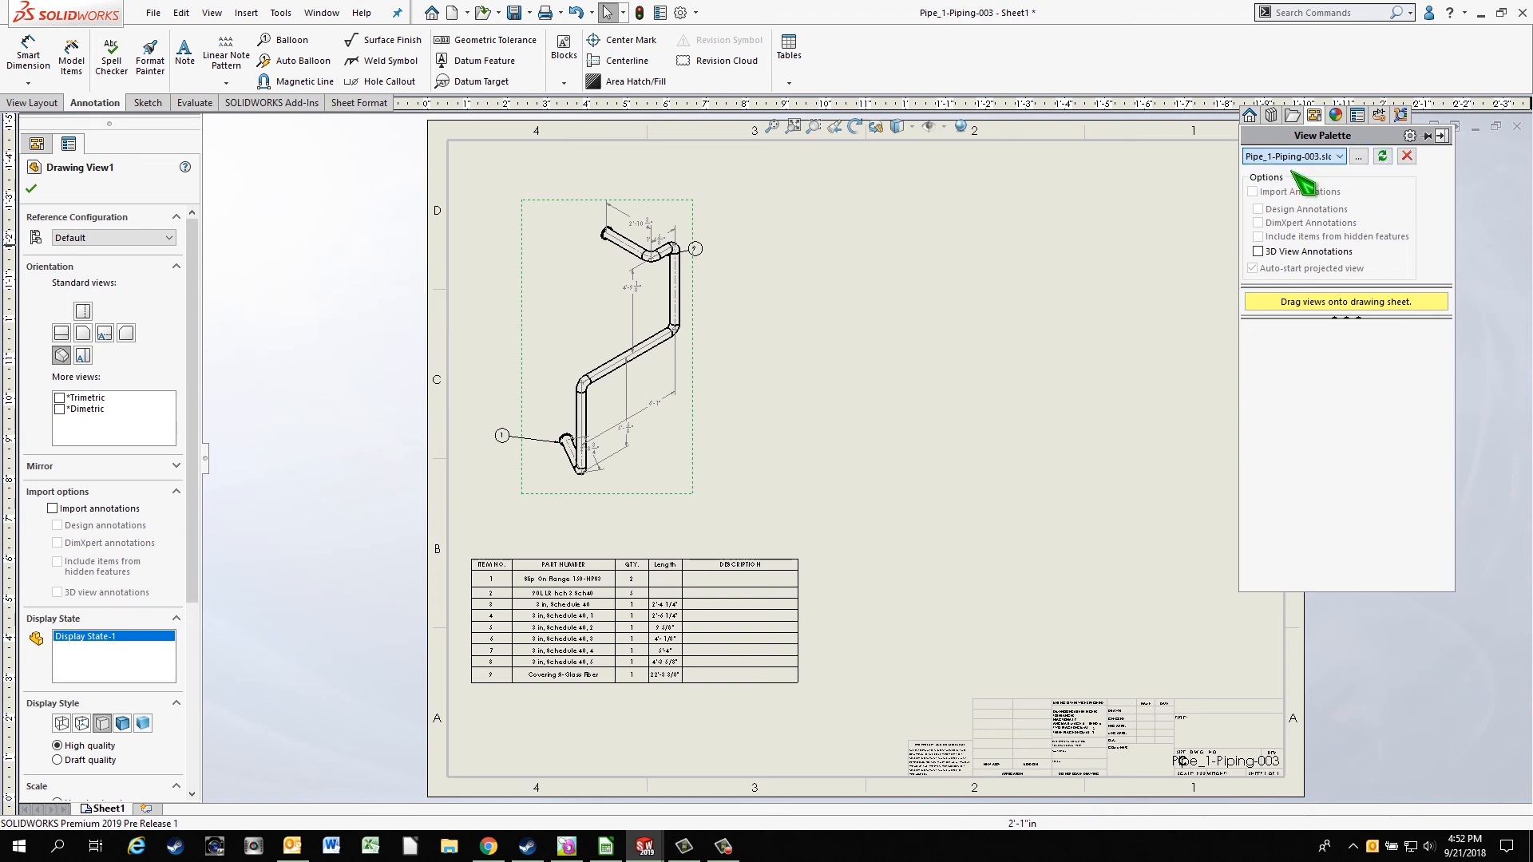
{"action": "left_click", "coordinate": [1382, 157]}
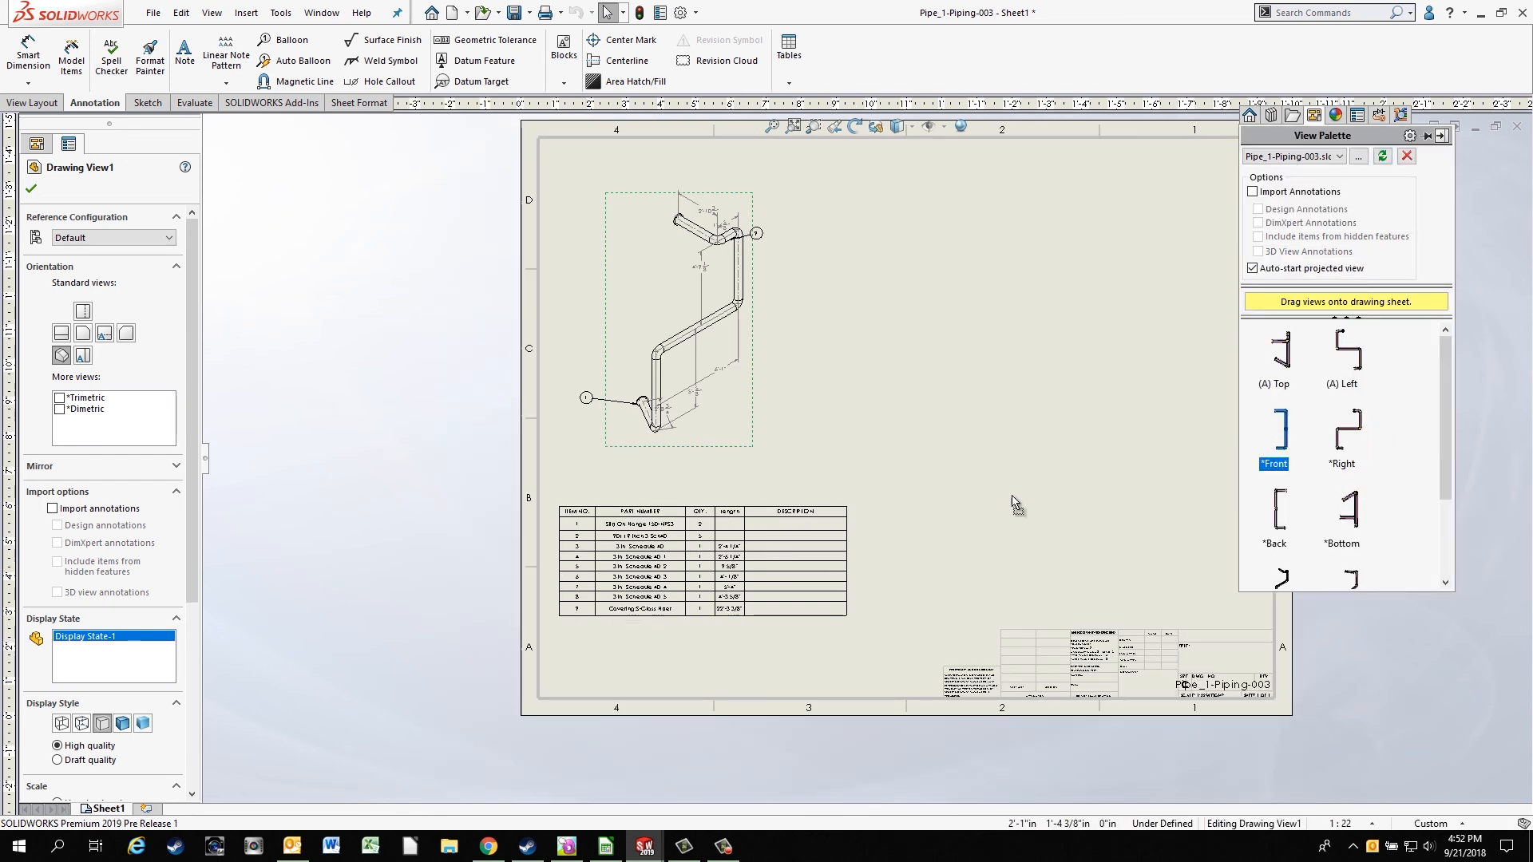
- Place the front view of the pipe route on the sheet, with a projected side view to its right and a top view above
{"action": "left_click_drag", "start_coordinate": [1116, 488], "coordinate": [972, 467]}
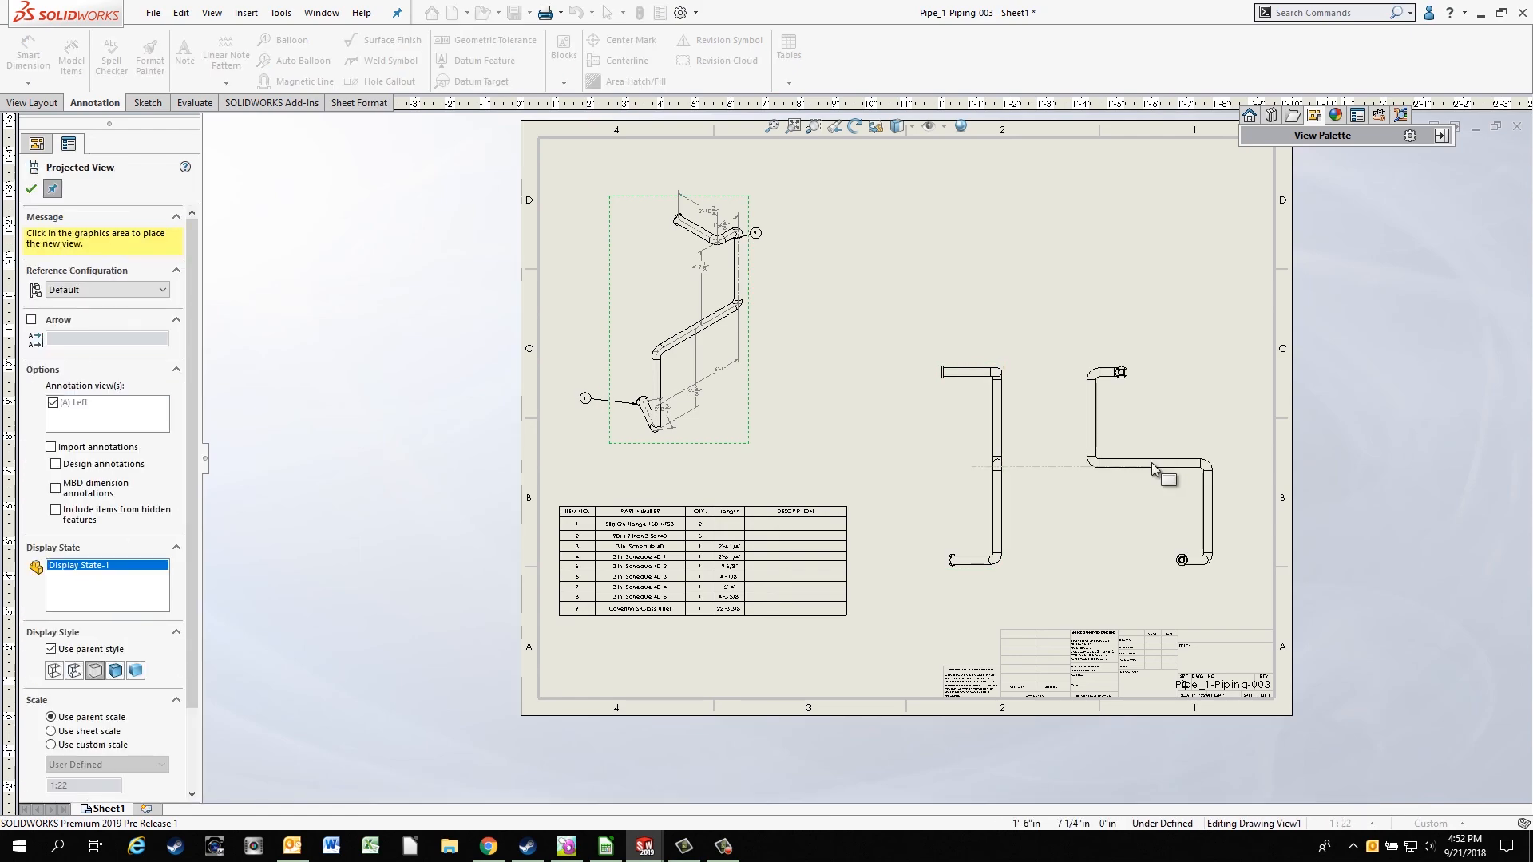
{"action": "left_click", "coordinate": [1153, 470]}
{"action": "left_click", "coordinate": [992, 247]}
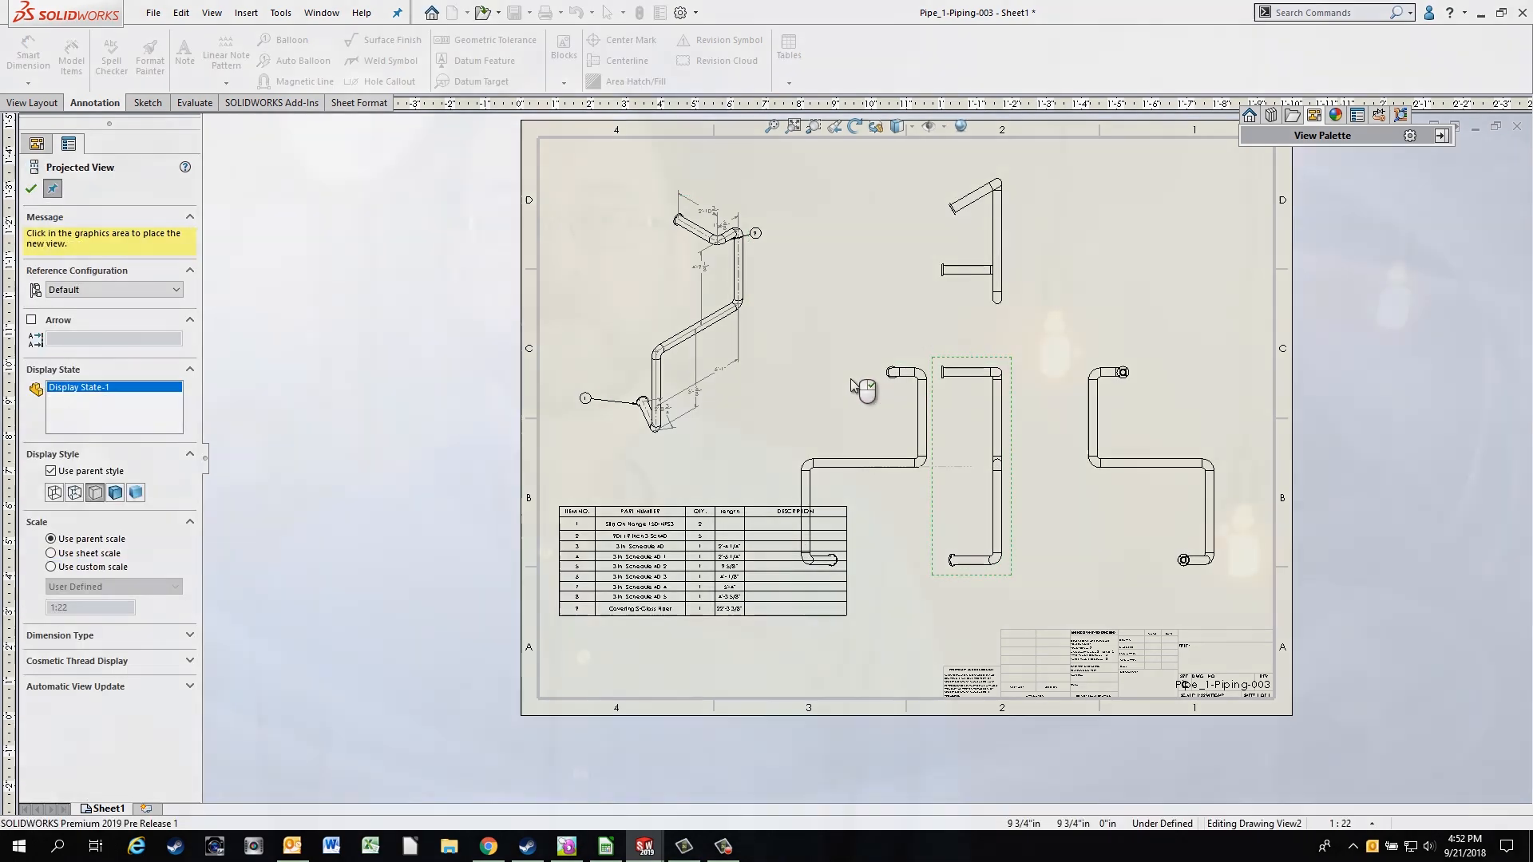